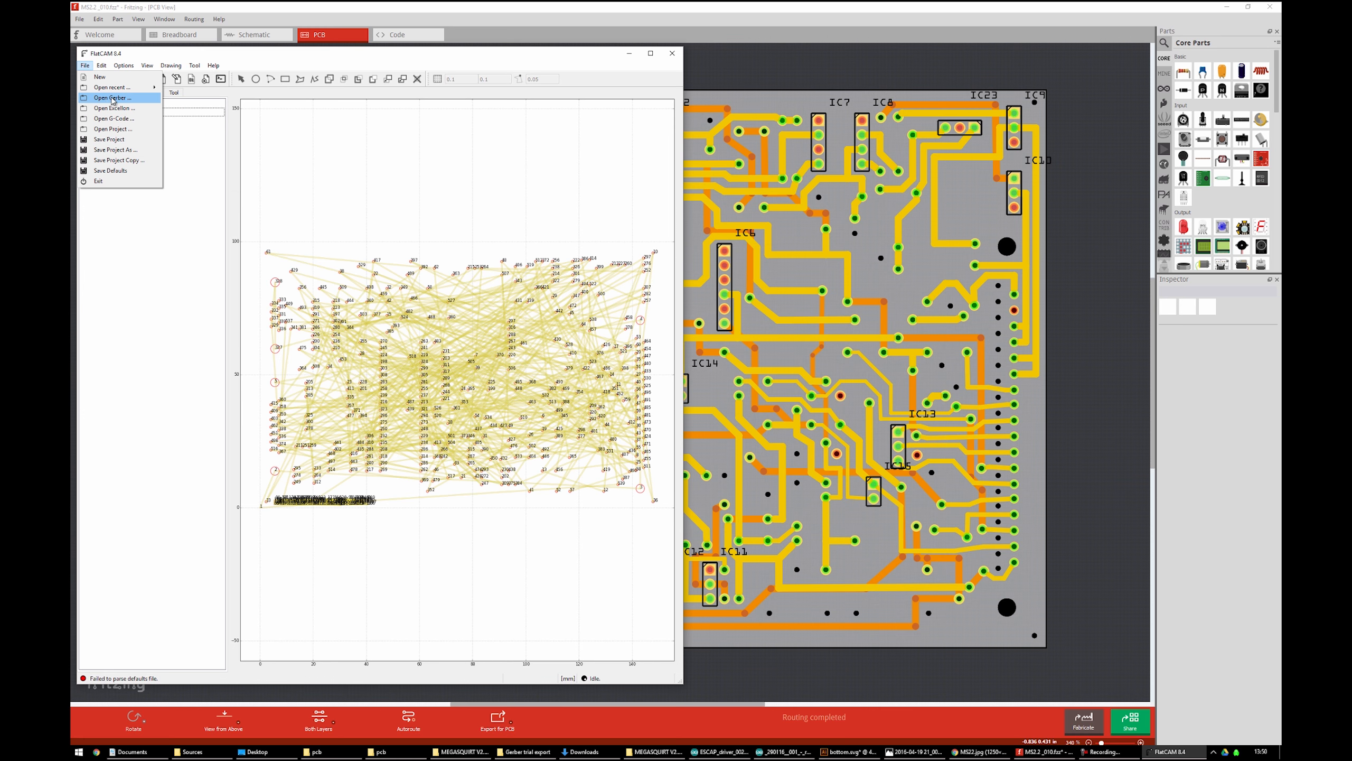
Import the top copper Gerber file MS2.2 _010_copperTop.gtl from the Gerber output _002 folder
click(114, 99)
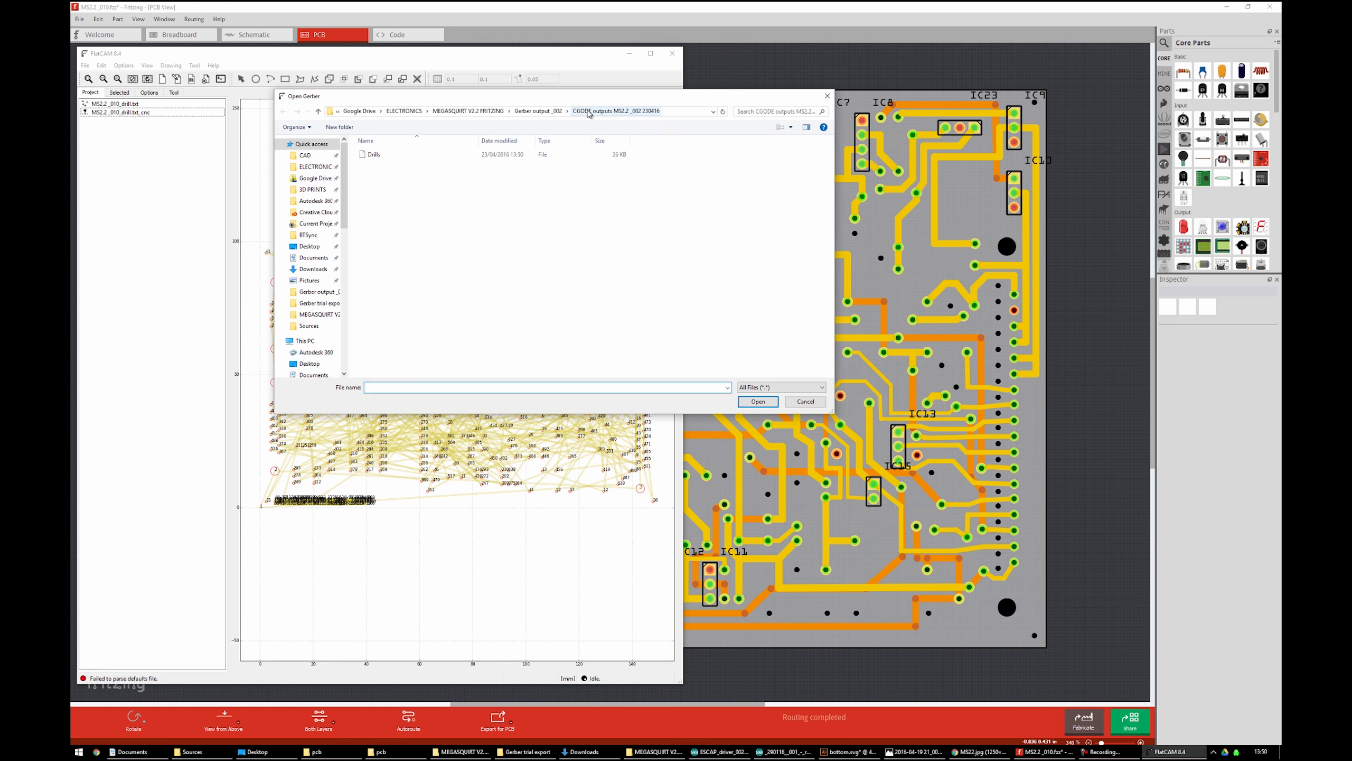
click(538, 111)
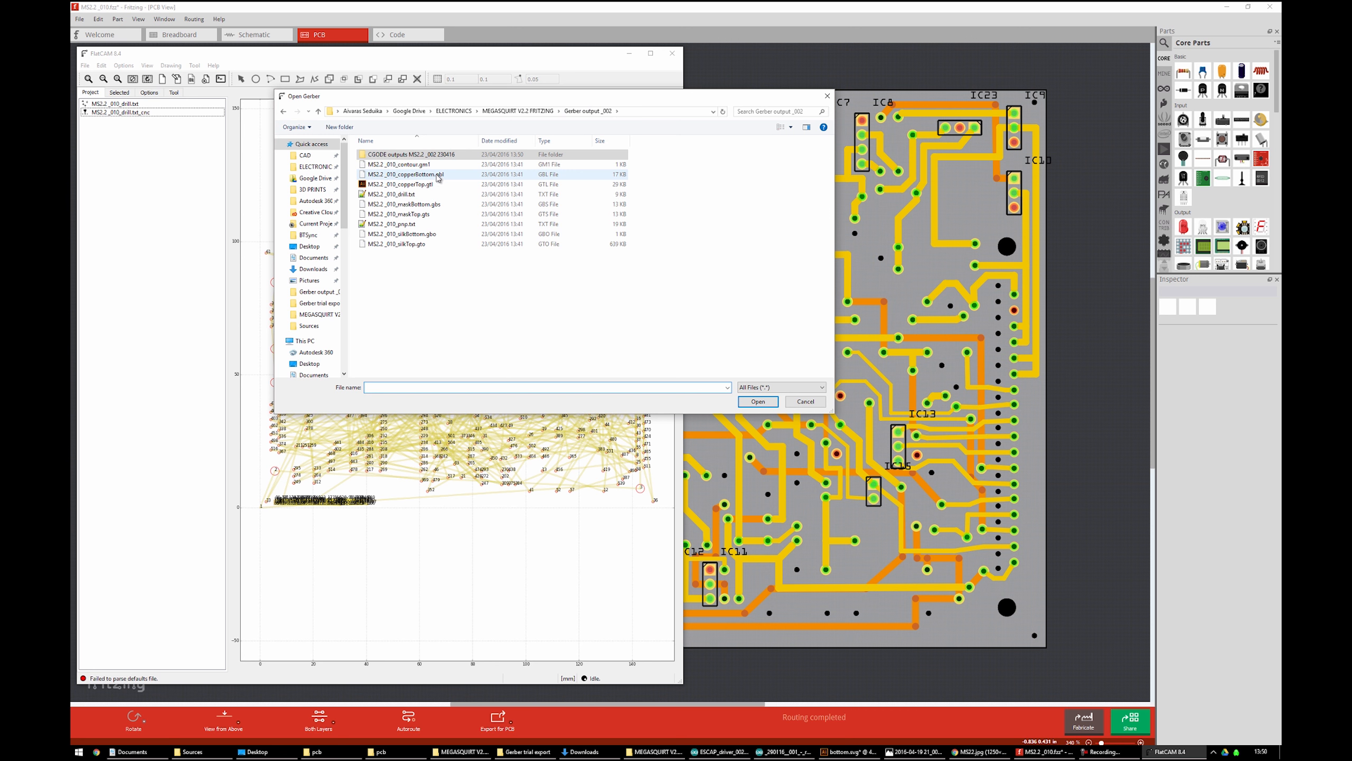
click(429, 185)
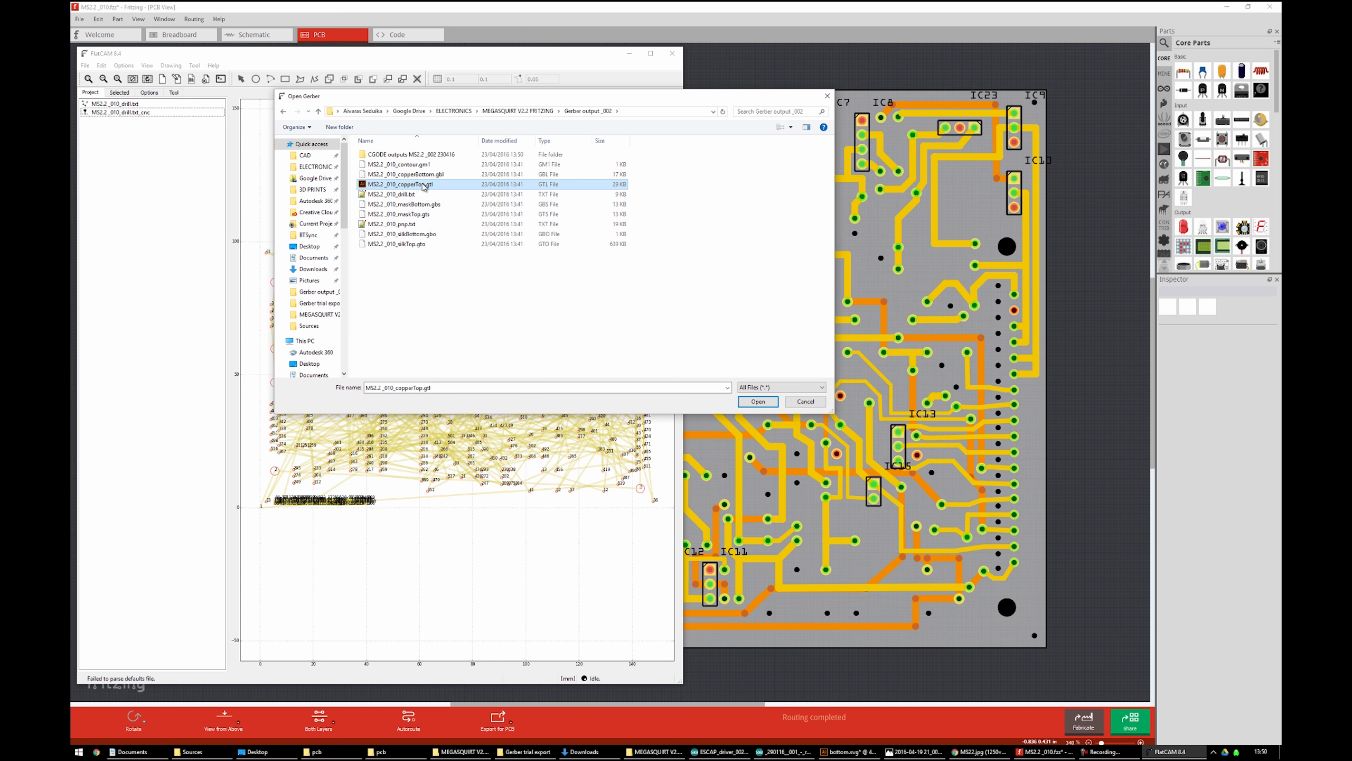
click(758, 402)
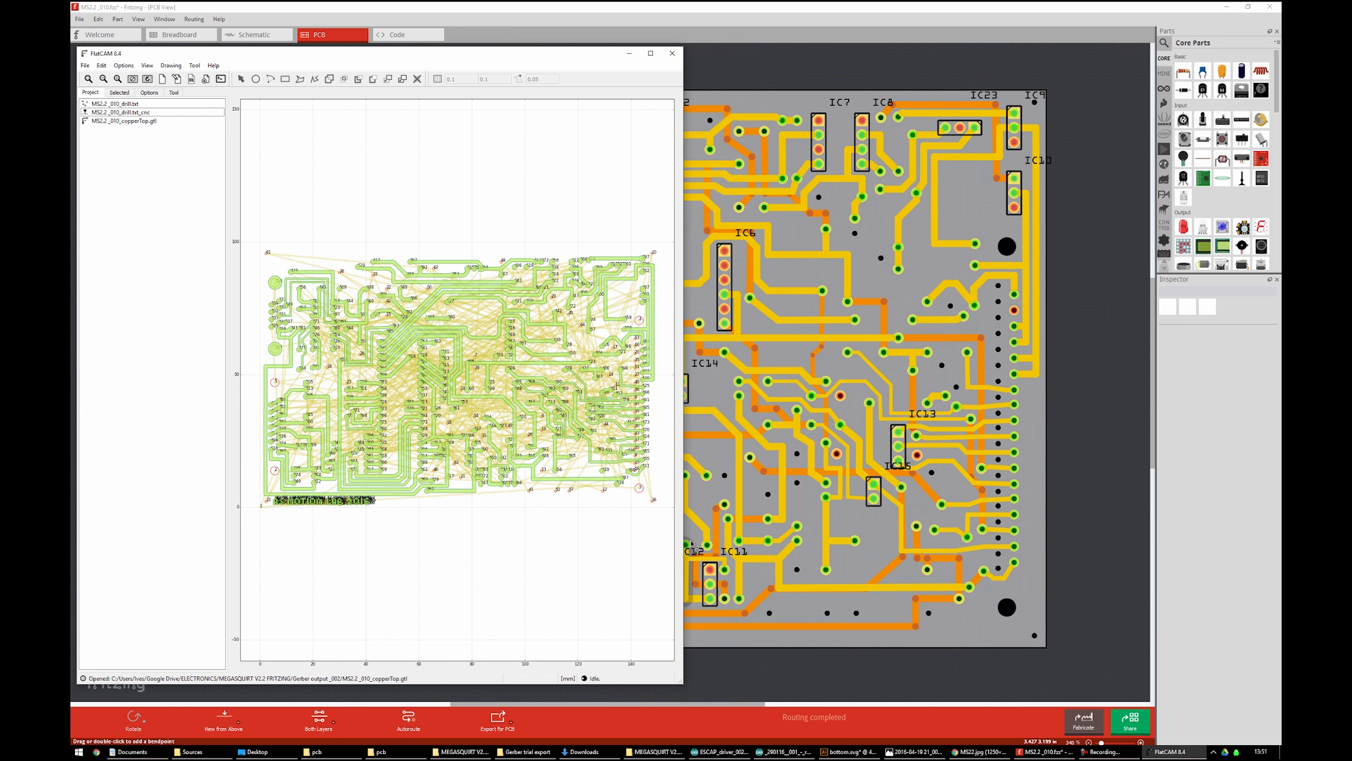
Widen the FlatCAM window and inspect the imported top copper traces up close and as a whole
drag(888, 545, 619, 468)
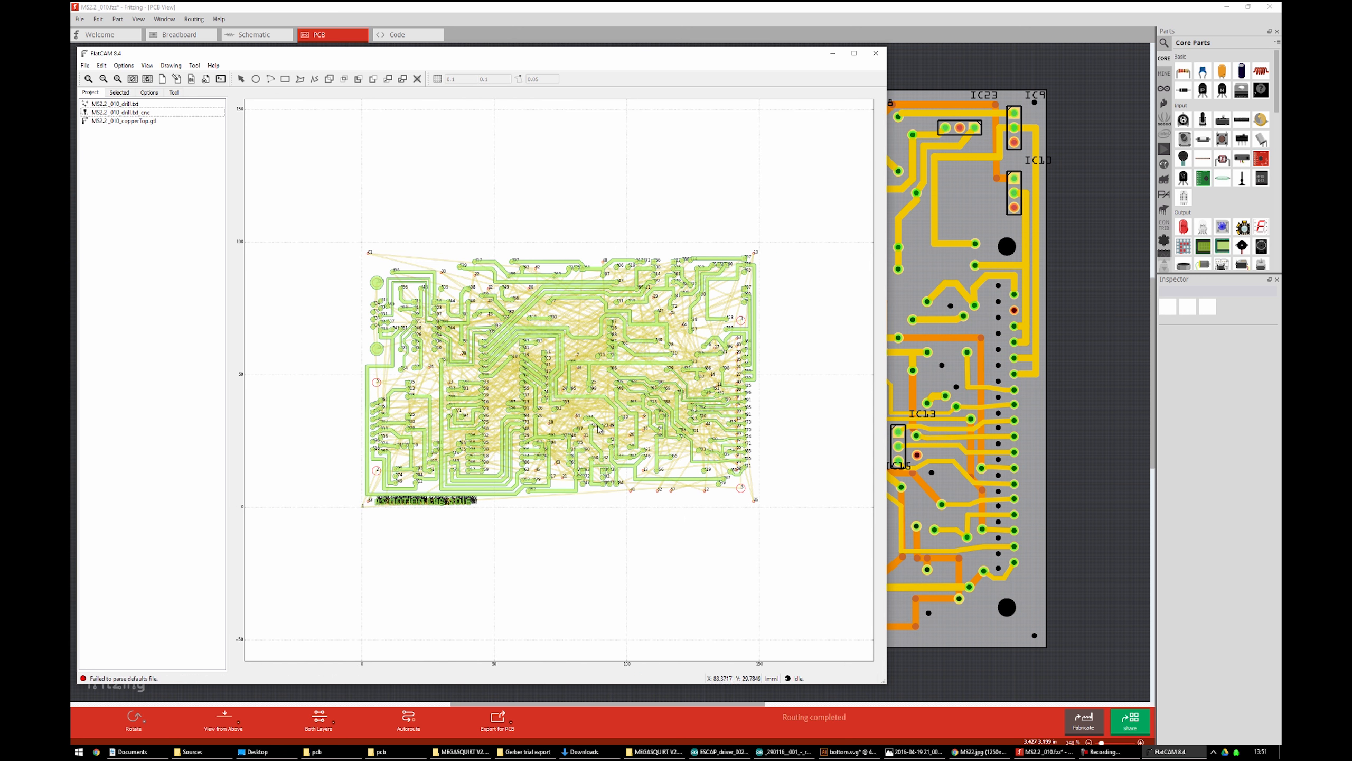
scroll(550, 406, up, 1)
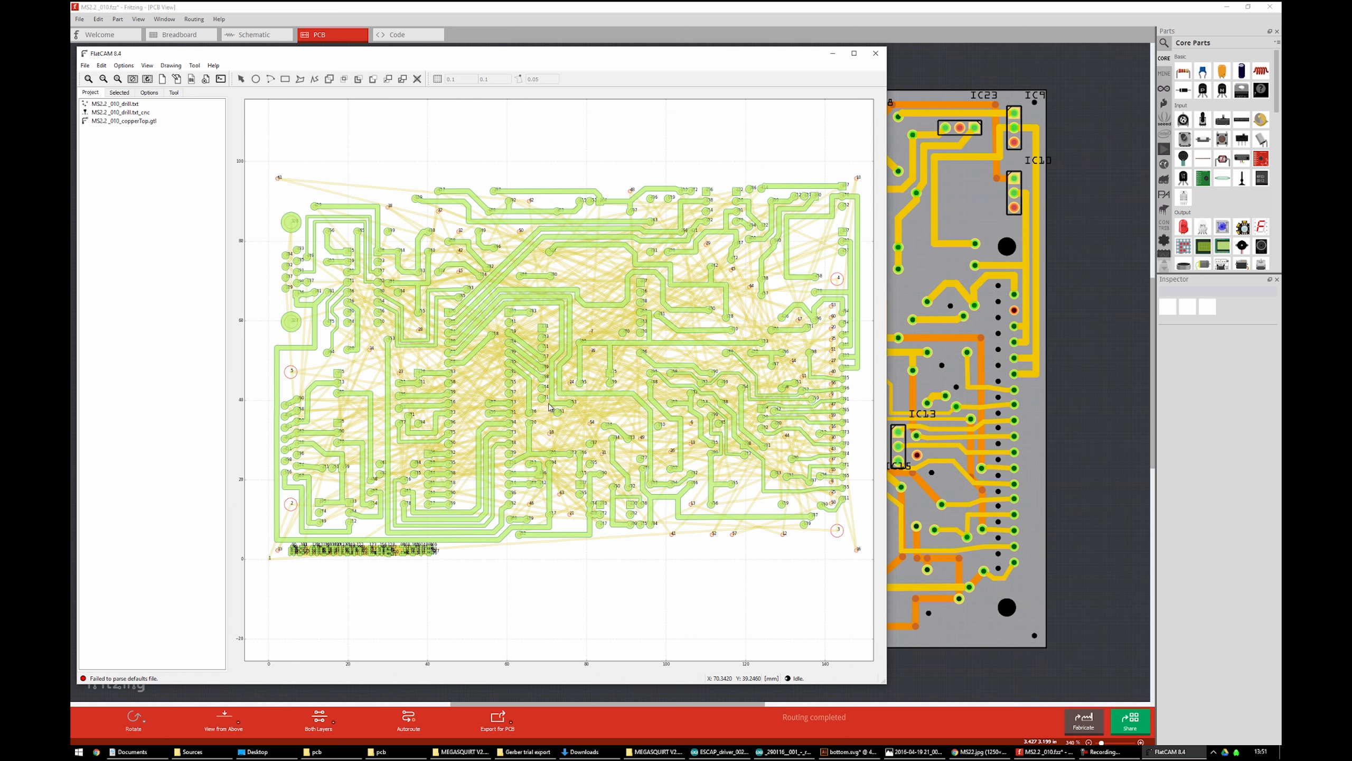
scroll(550, 406, up, 1)
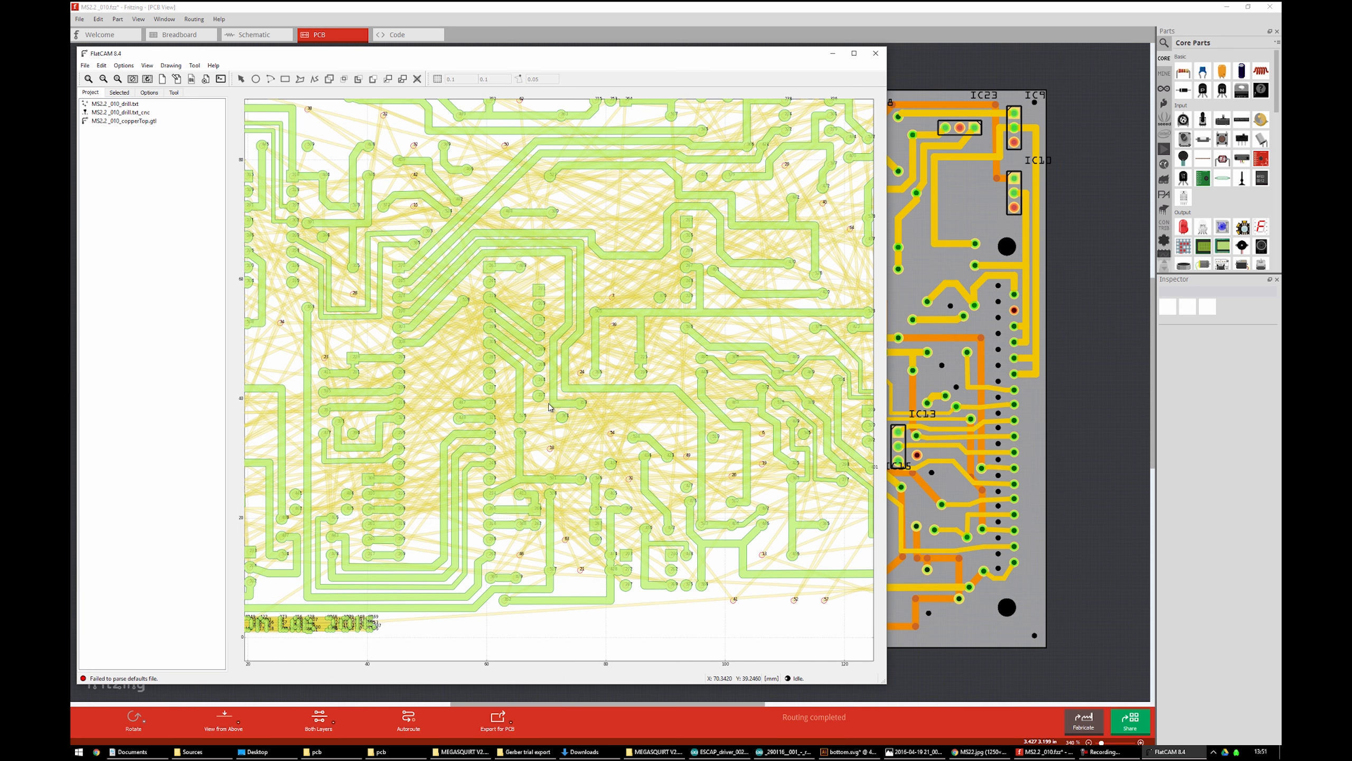
scroll(549, 407, down, 1)
scroll(550, 406, down, 1)
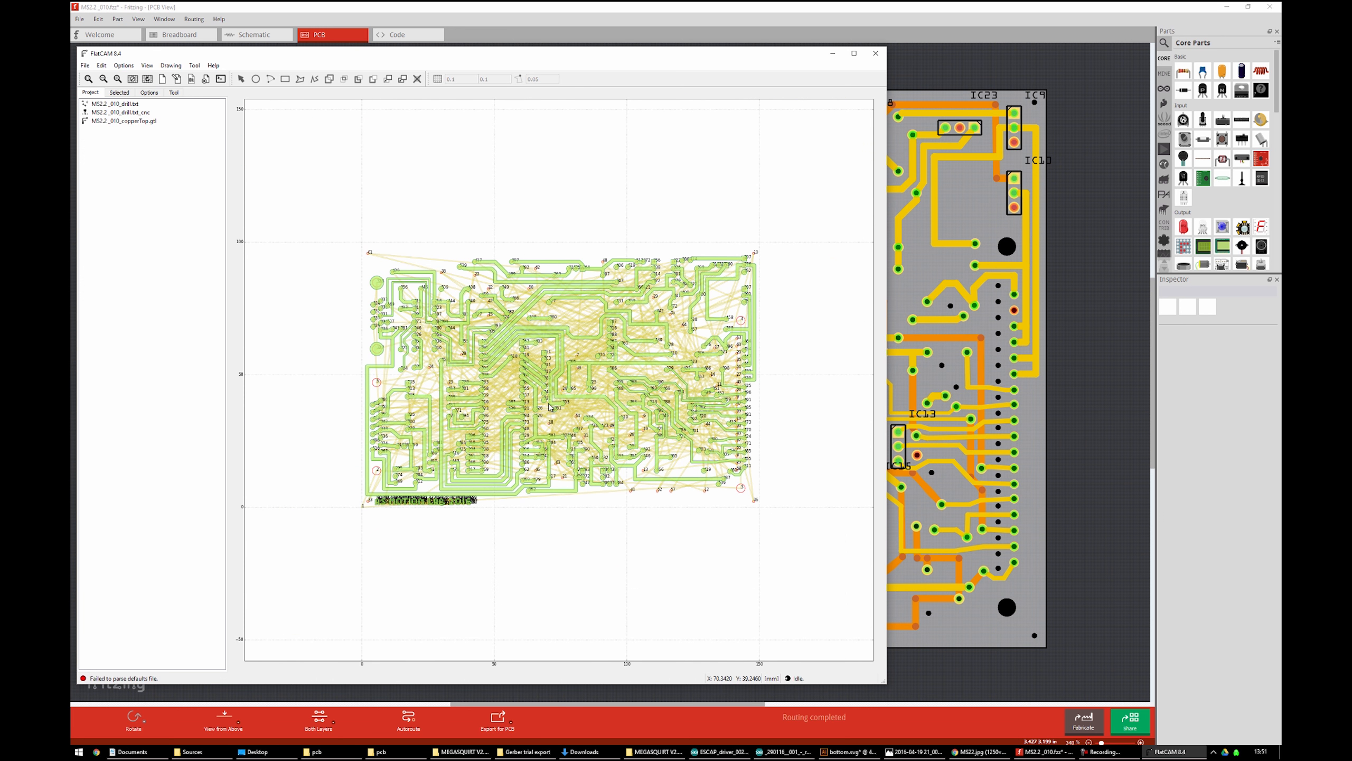
scroll(550, 406, up, 1)
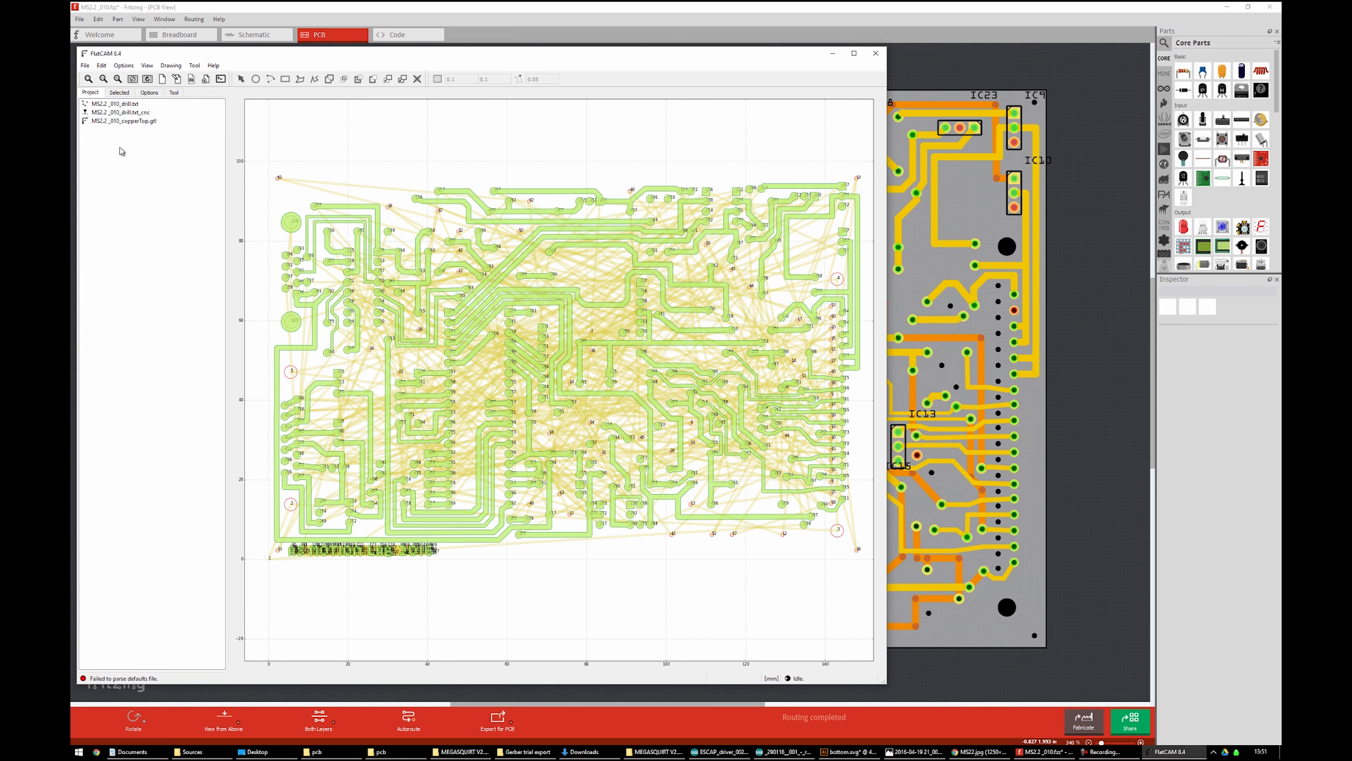
Open the object settings of MS2.2 _010_copperTop.gtl and review its isolation routing tool diameter and passes
click(128, 121)
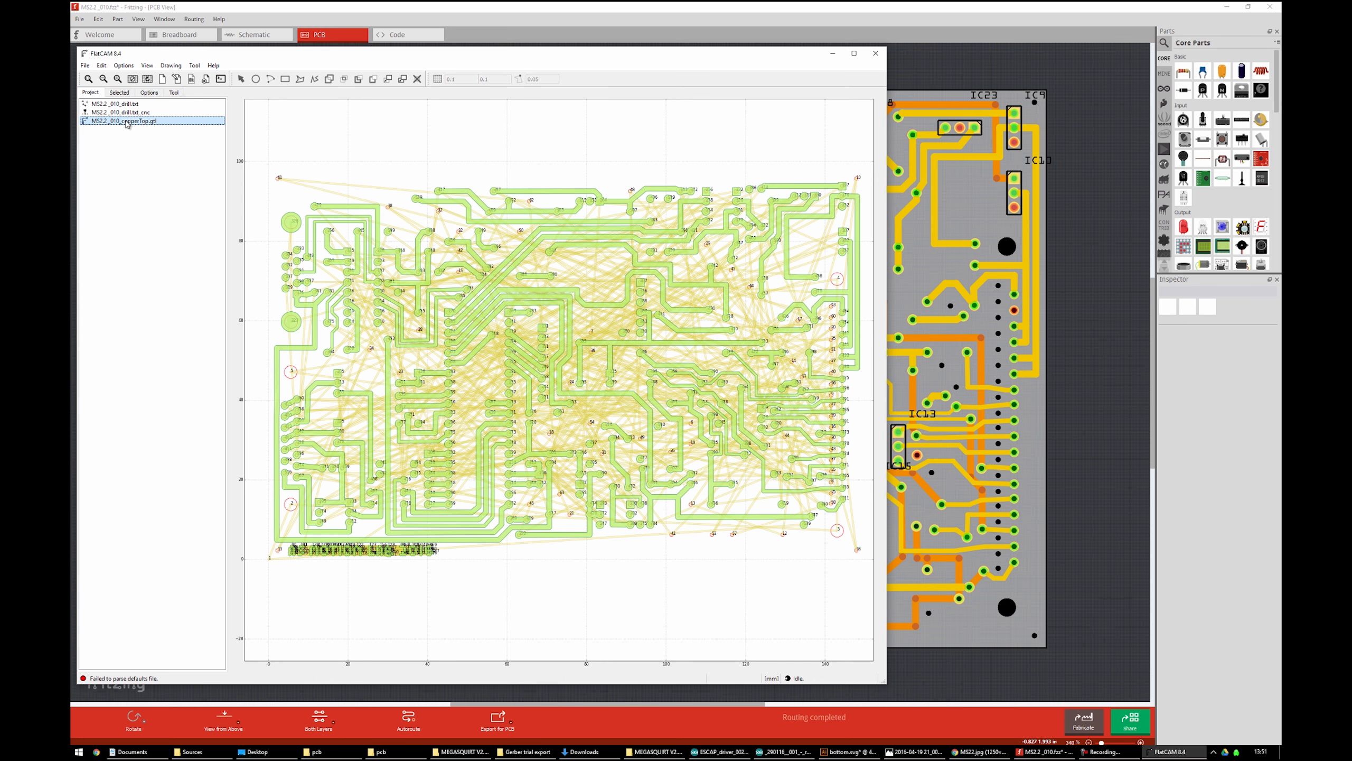
click(118, 94)
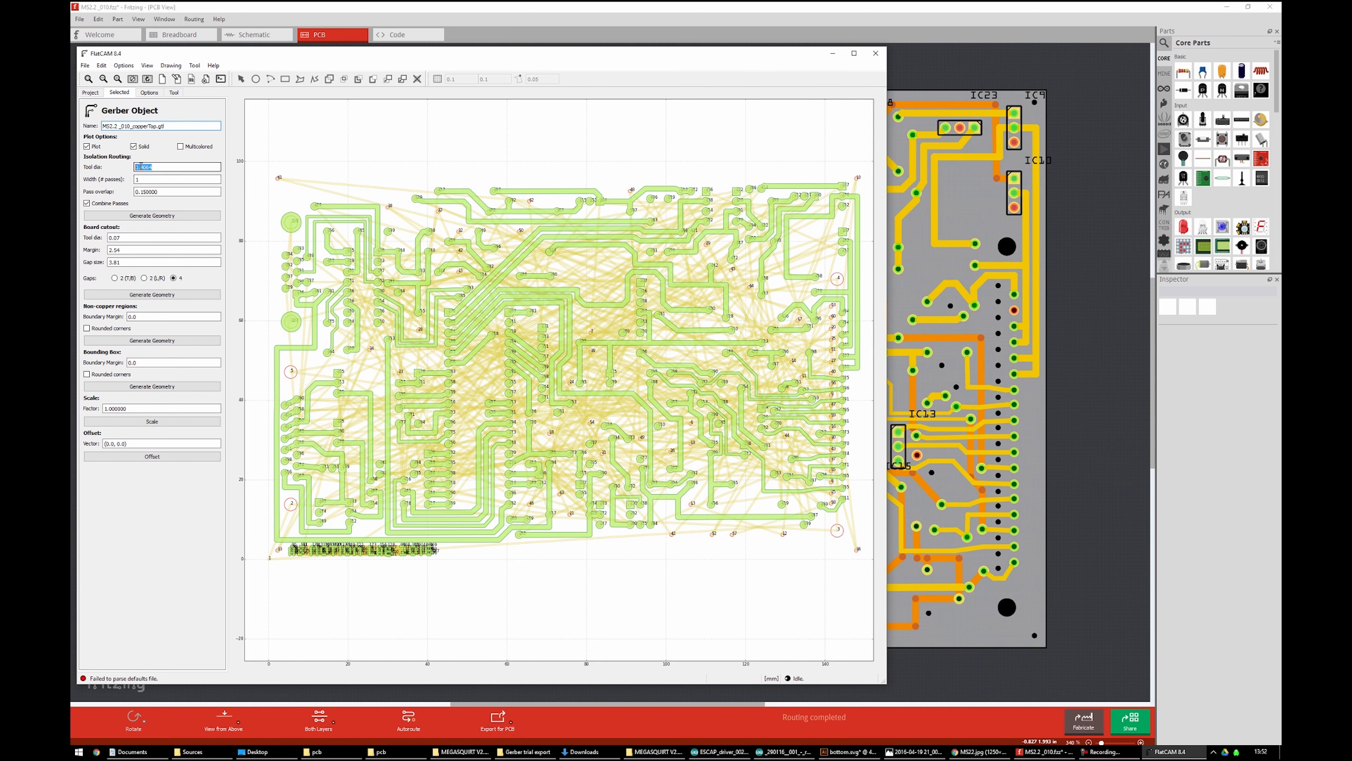
drag(164, 169, 103, 172)
click(160, 180)
click(98, 171)
click(107, 169)
click(118, 176)
Launch a second FlatCAM window, move it beside the first one and enlarge it
key(super)
text(flatc)
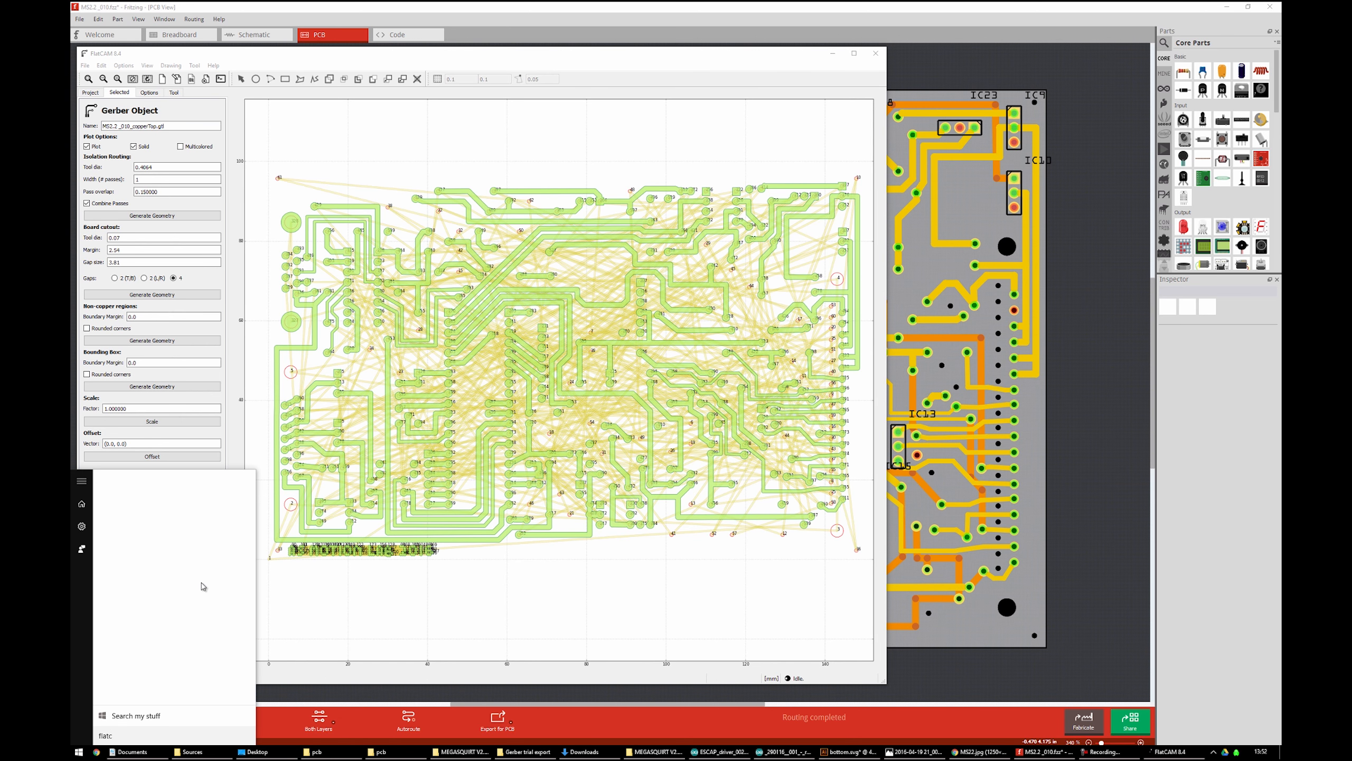
key(Return)
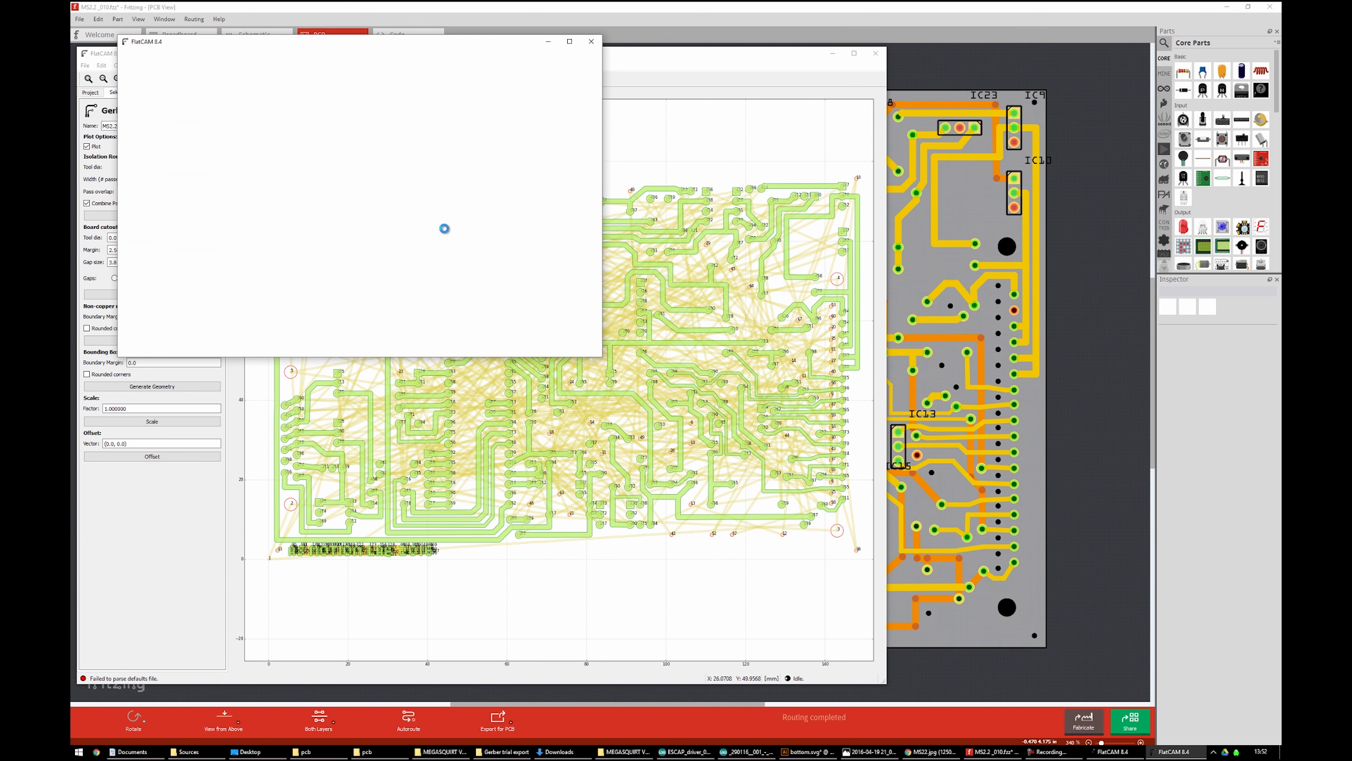
drag(482, 48, 1082, 24)
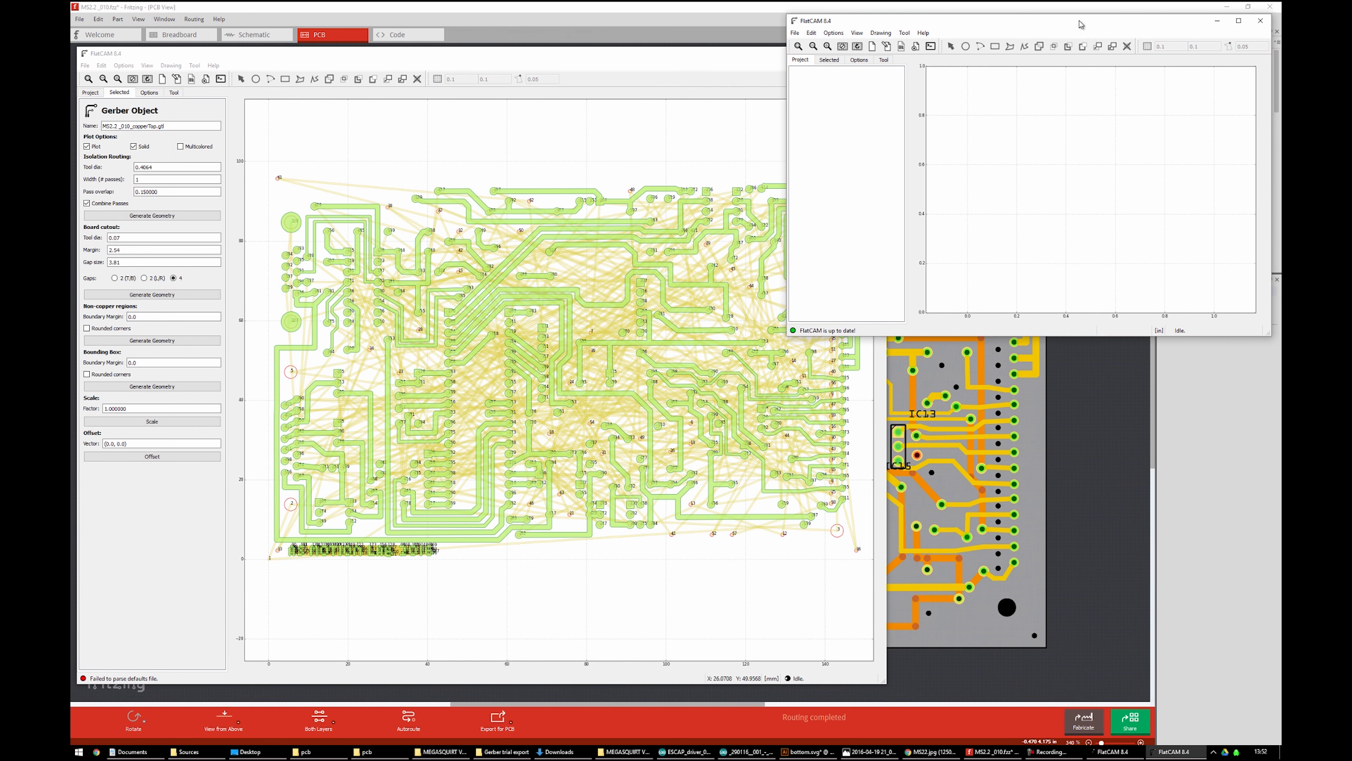
drag(793, 339, 606, 611)
Load the recent project BBC003-ID002 - PCBs _002 in the second FlatCAM window as a reference
click(614, 32)
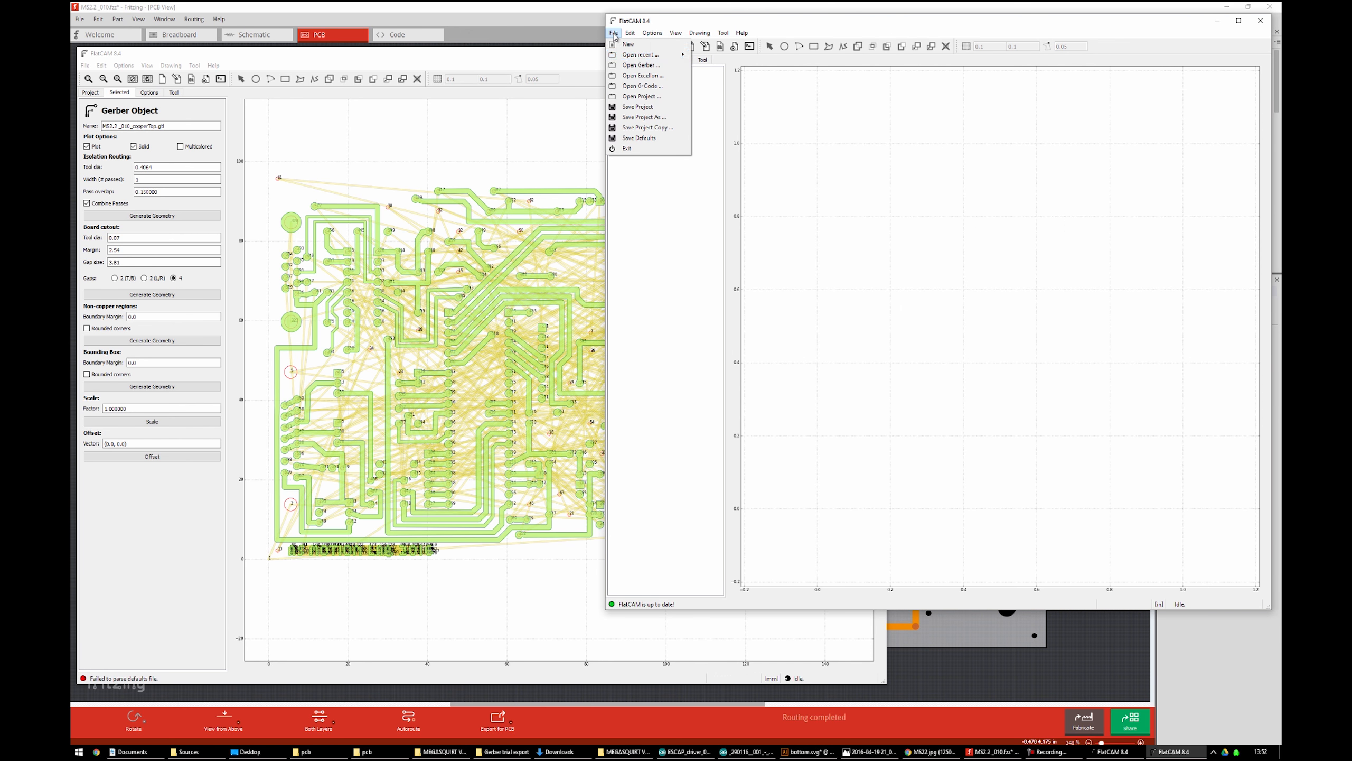
mouse_move(647, 55)
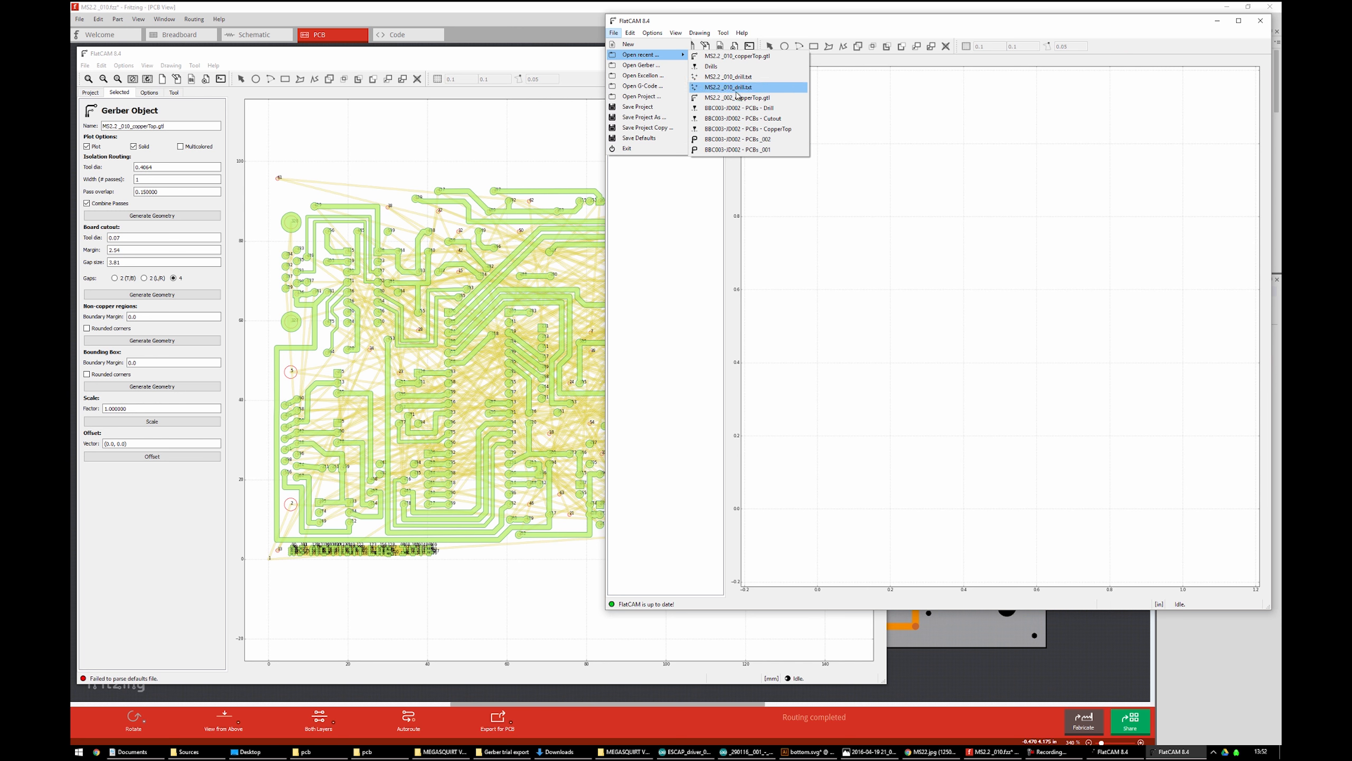
click(744, 139)
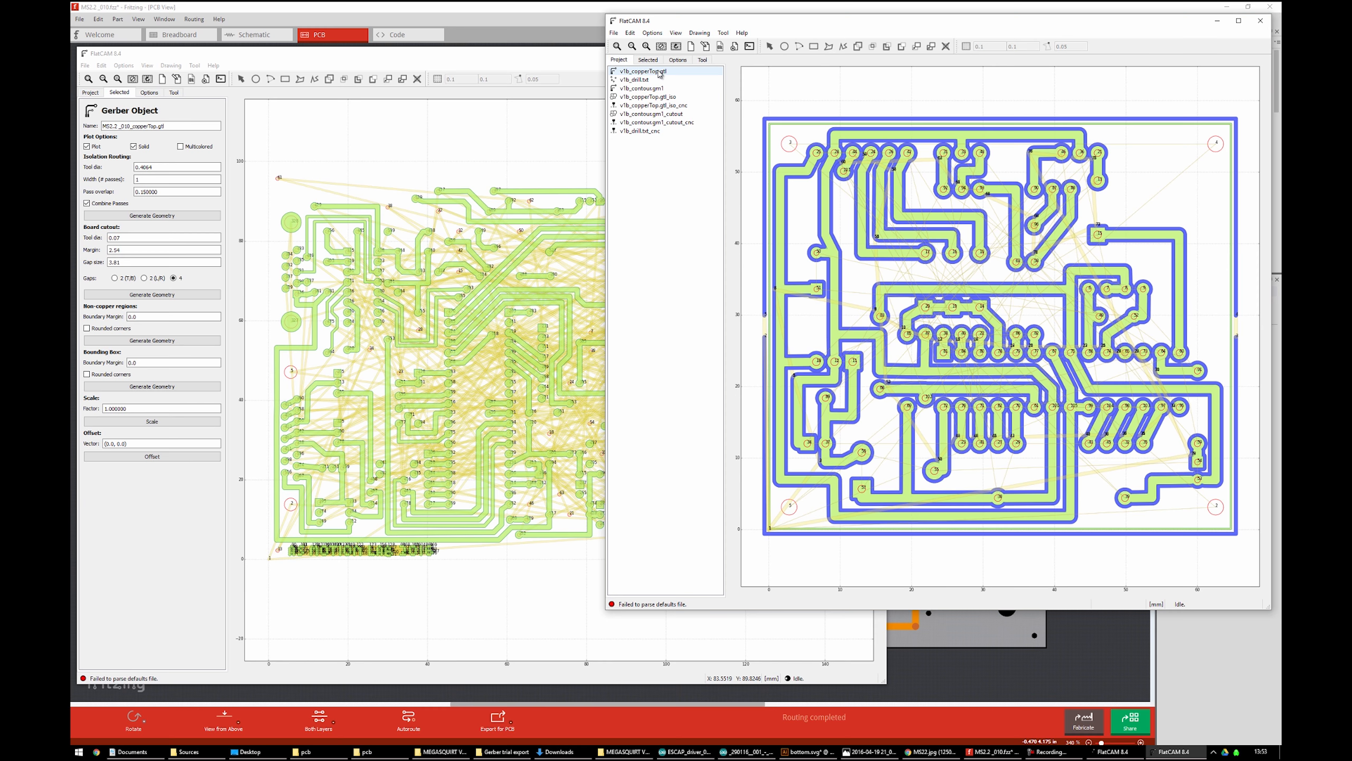
Check the isolation routing settings of the v1b_copperTop.gtl Gerber object in the reference project
click(657, 72)
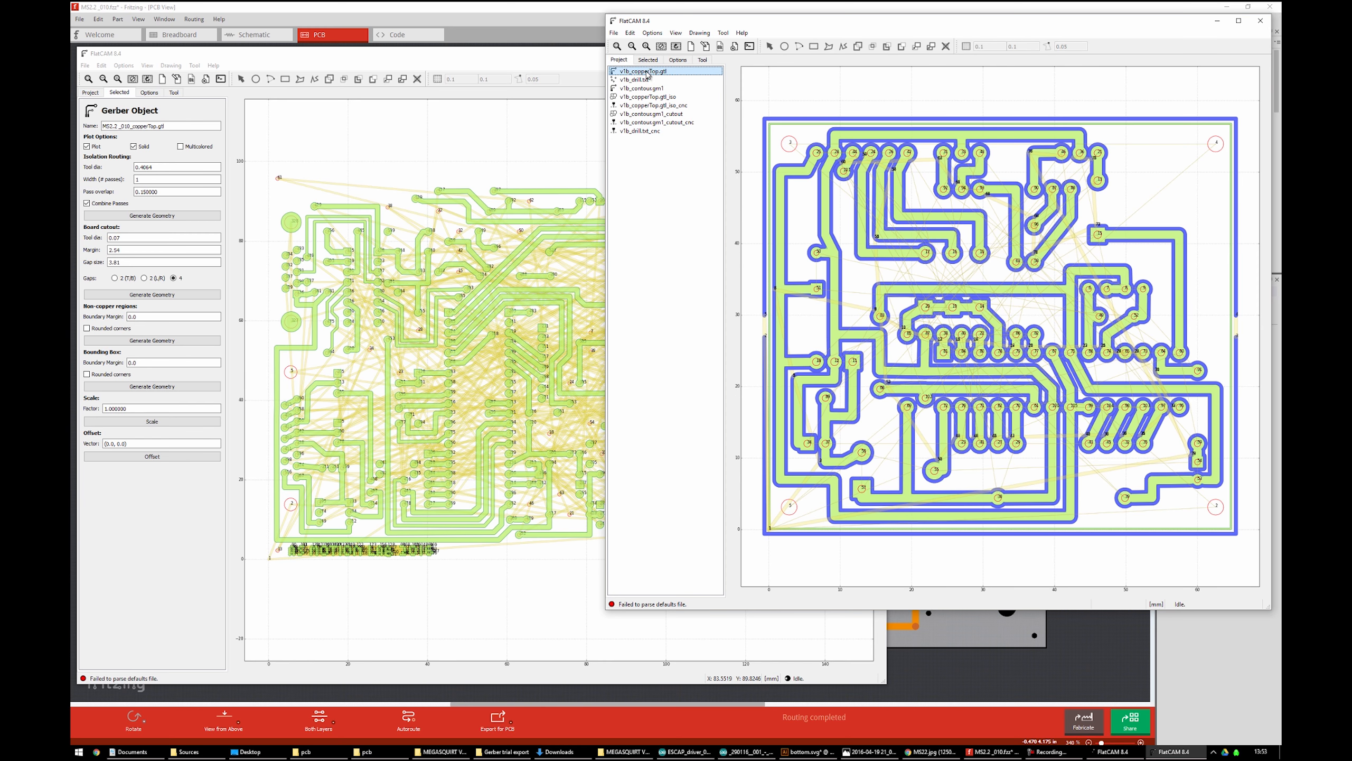
mouse_move(696, 24)
mouse_down()
mouse_move(692, 44)
mouse_move(706, 49)
mouse_up()
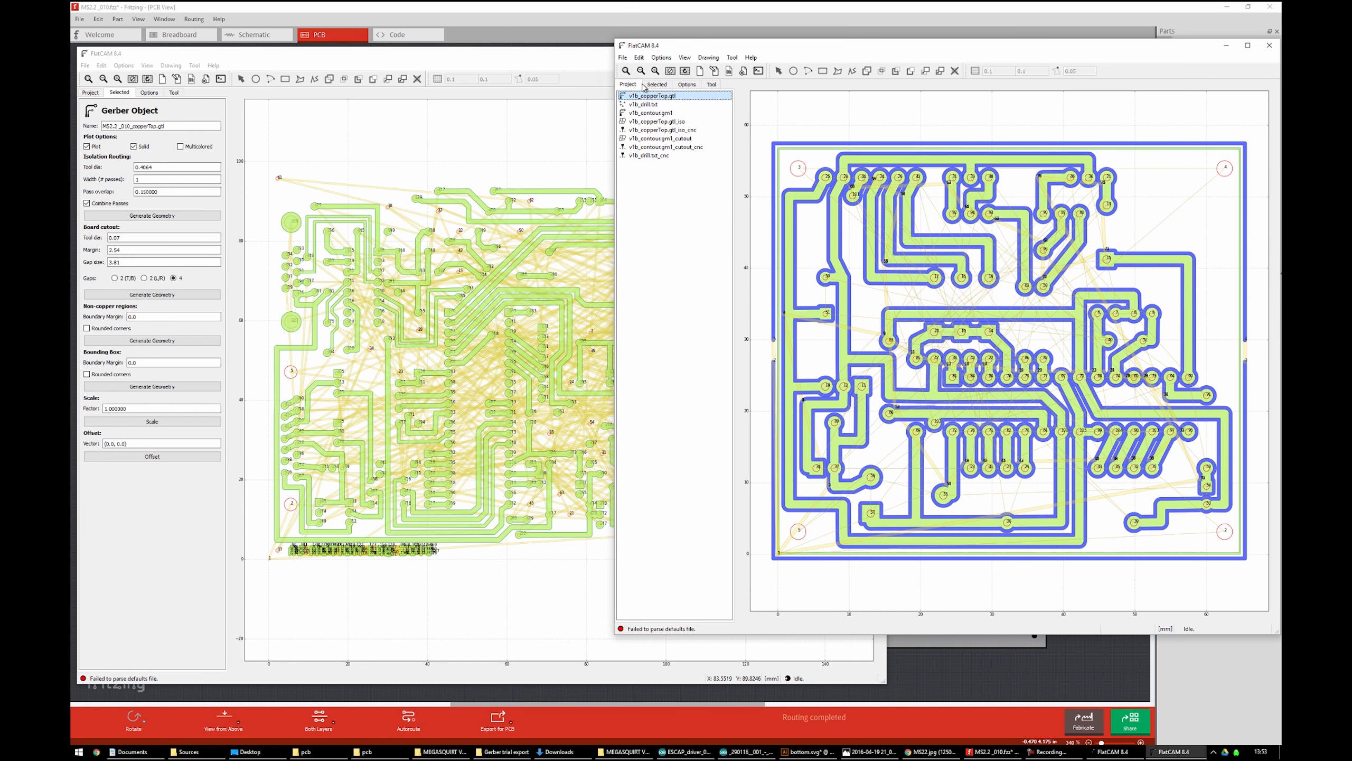
click(658, 85)
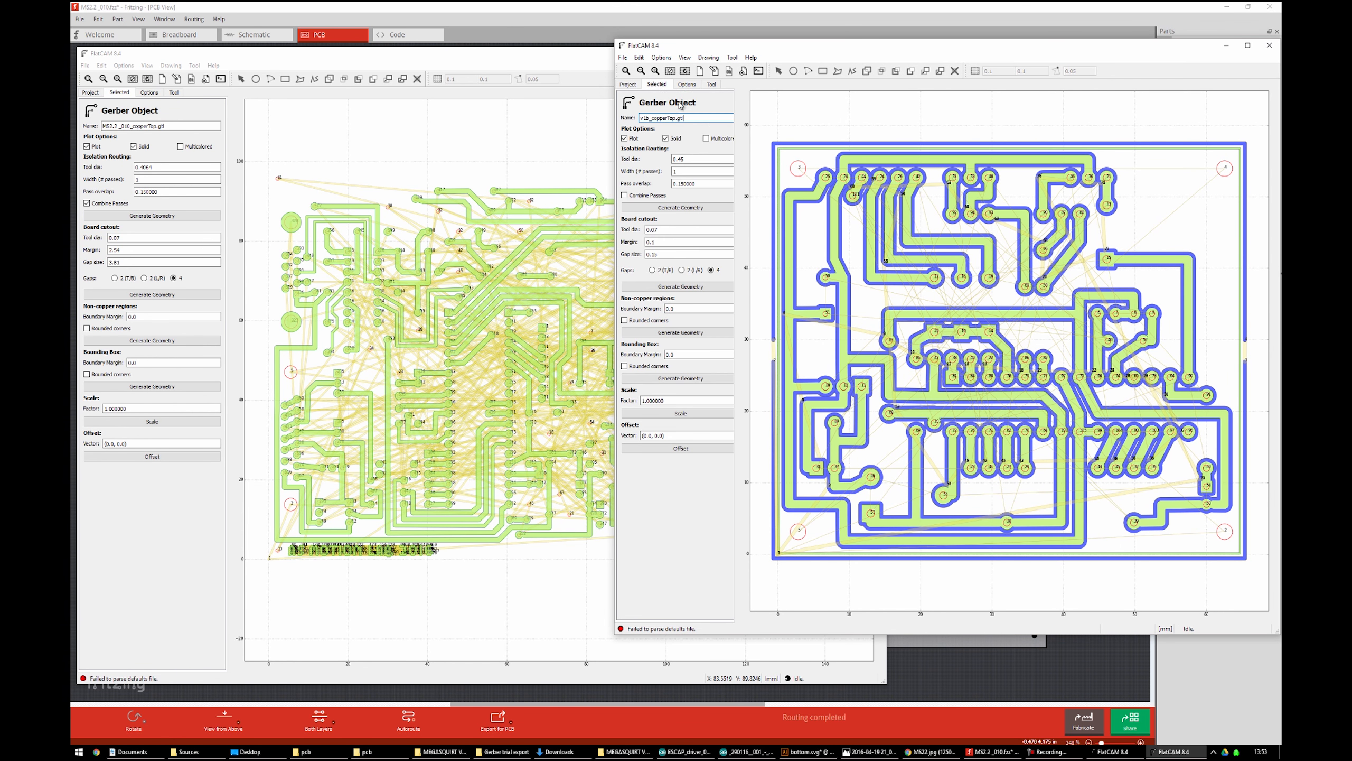
click(699, 159)
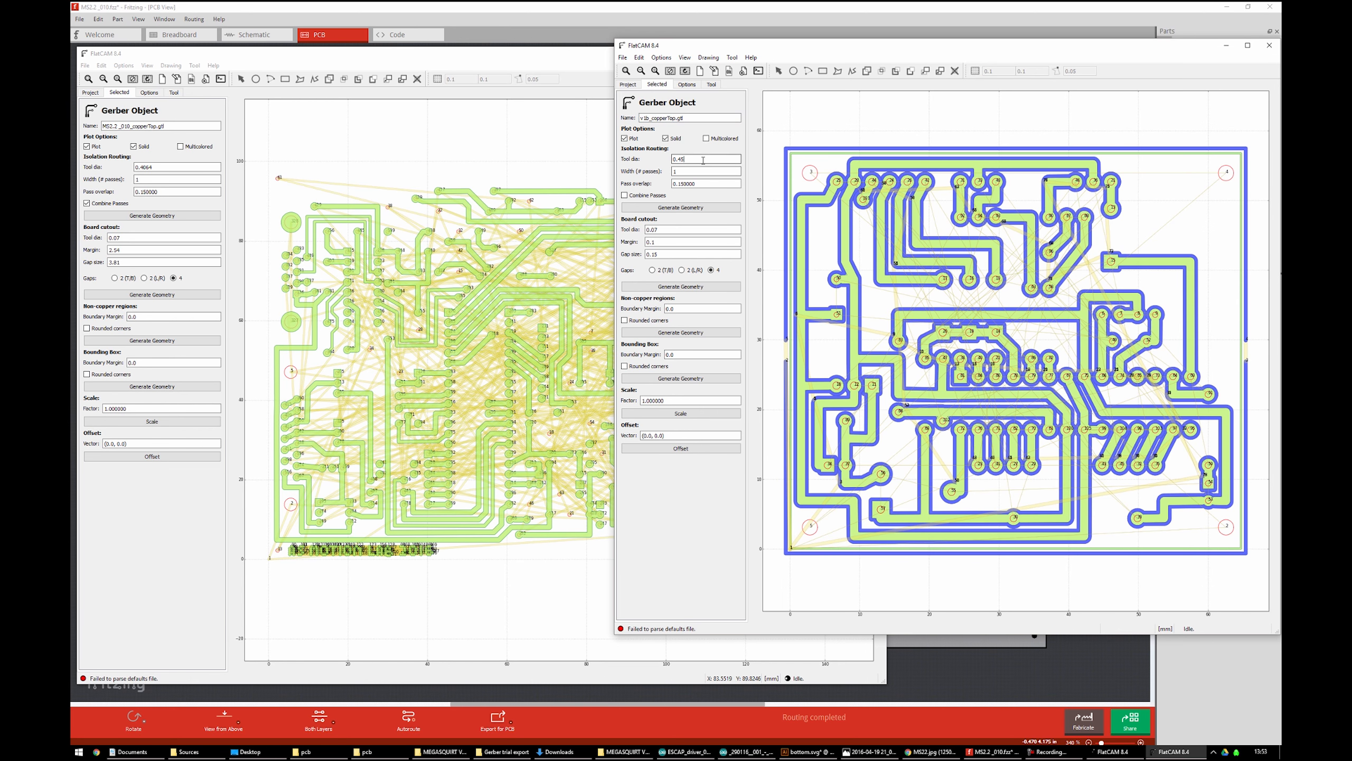
Set the isolation routing tool diameter to 0.45 and the pass overlap to 0.15 for MS2.2 _010_copperTop.gtl
drag(171, 167, 98, 163)
text(0)
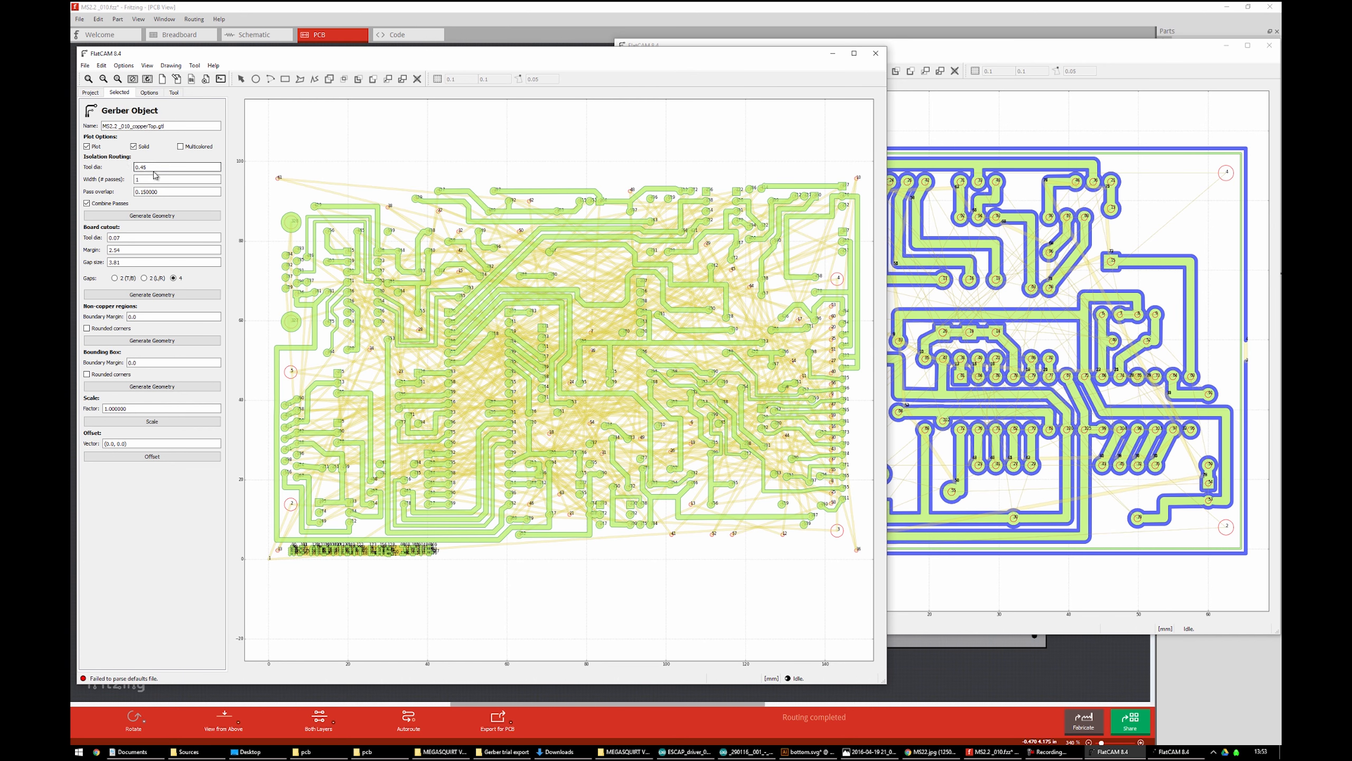
click(984, 51)
drag(984, 51, 975, 52)
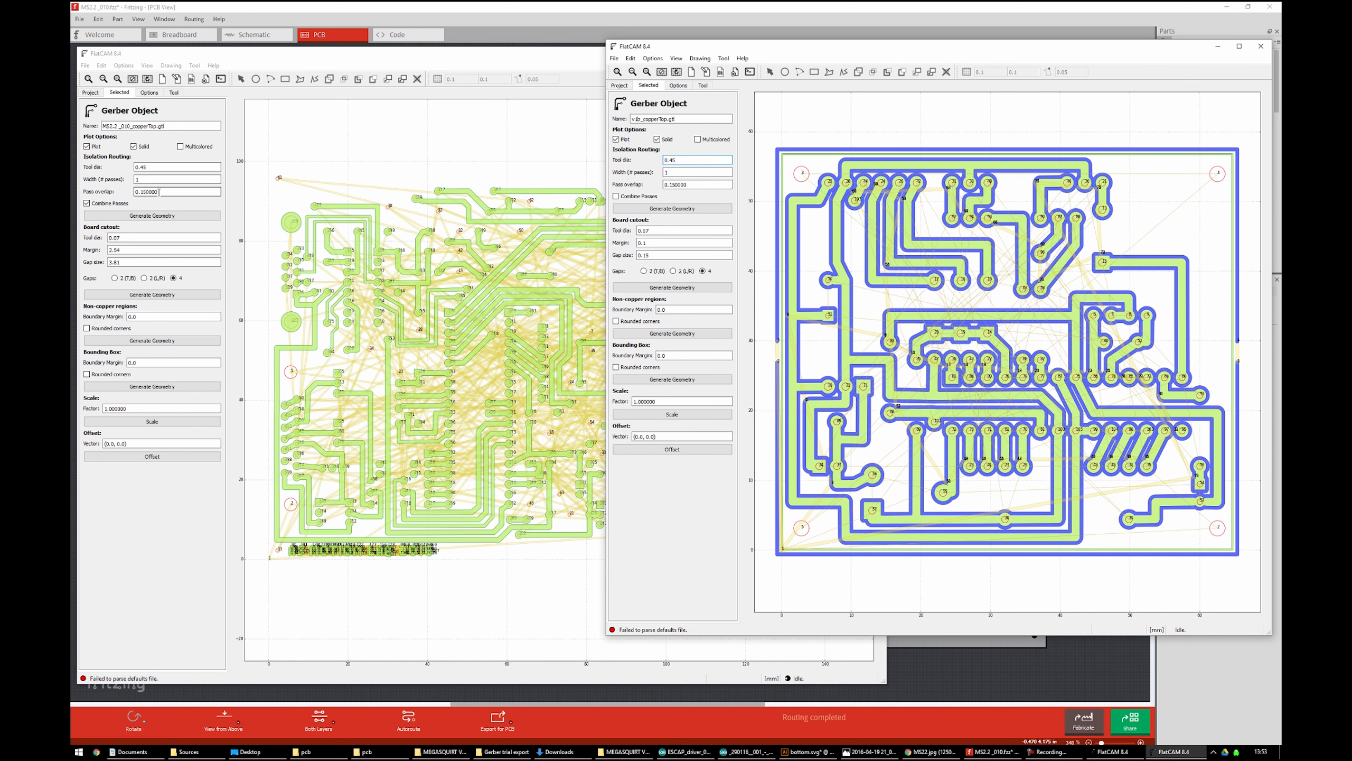
click(172, 192)
drag(148, 192, 190, 190)
key(BackSpace)
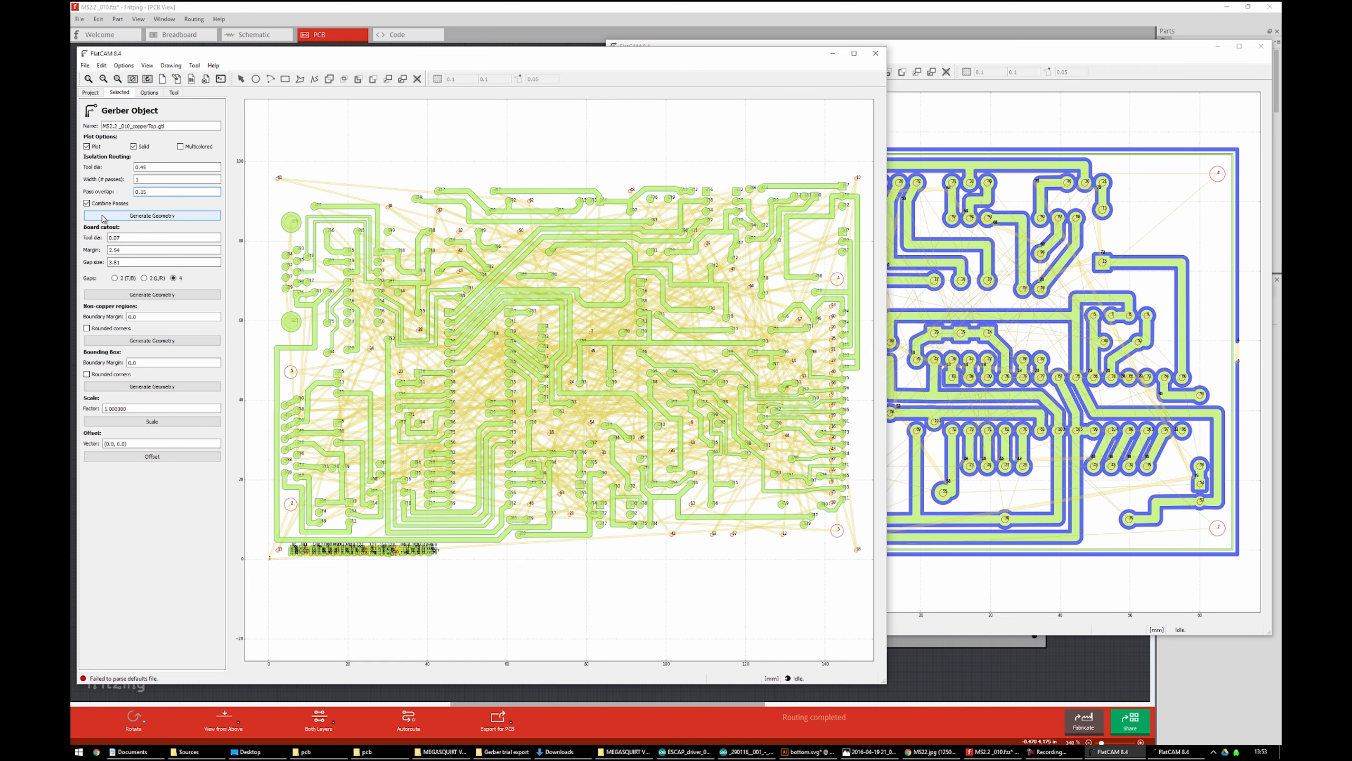
Generate the isolation geometry for the top copper layer and inspect the paths between closely spaced traces
click(144, 216)
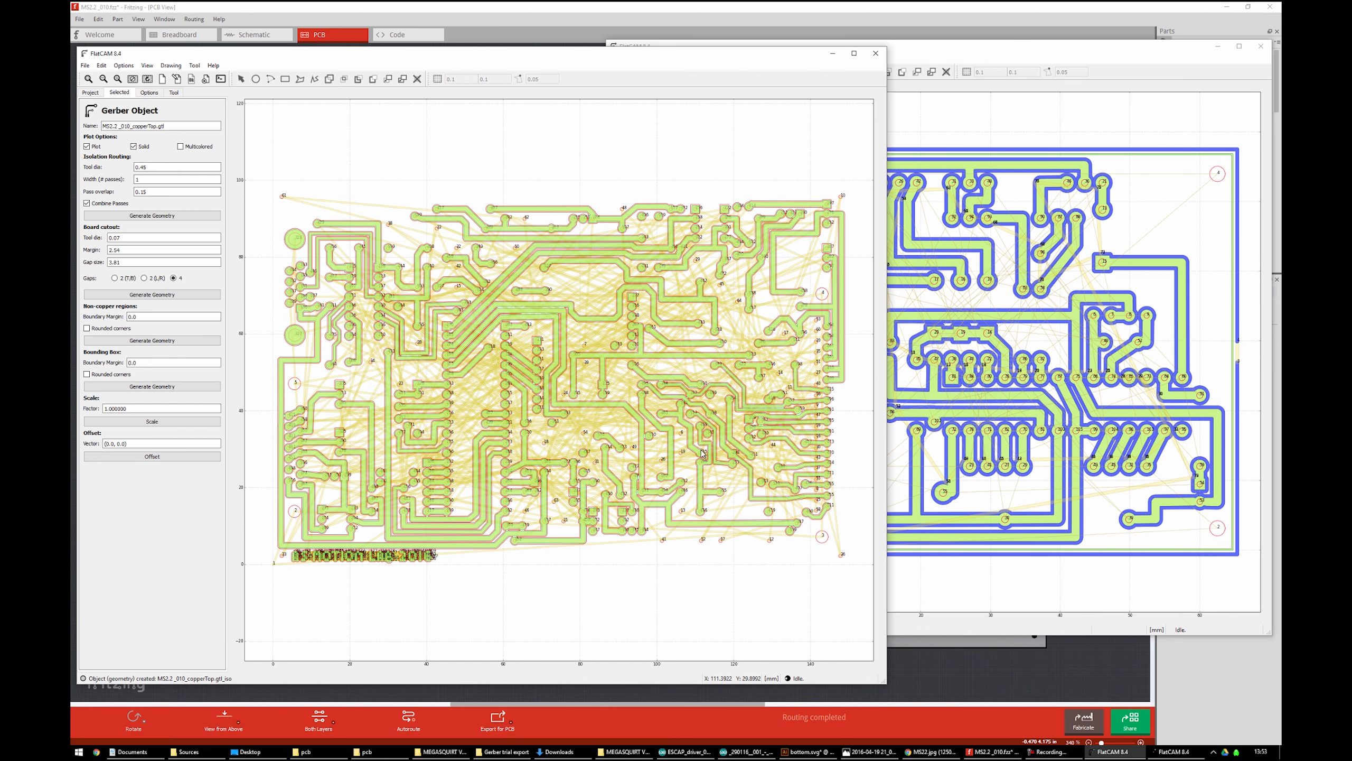
scroll(770, 437, up, 1)
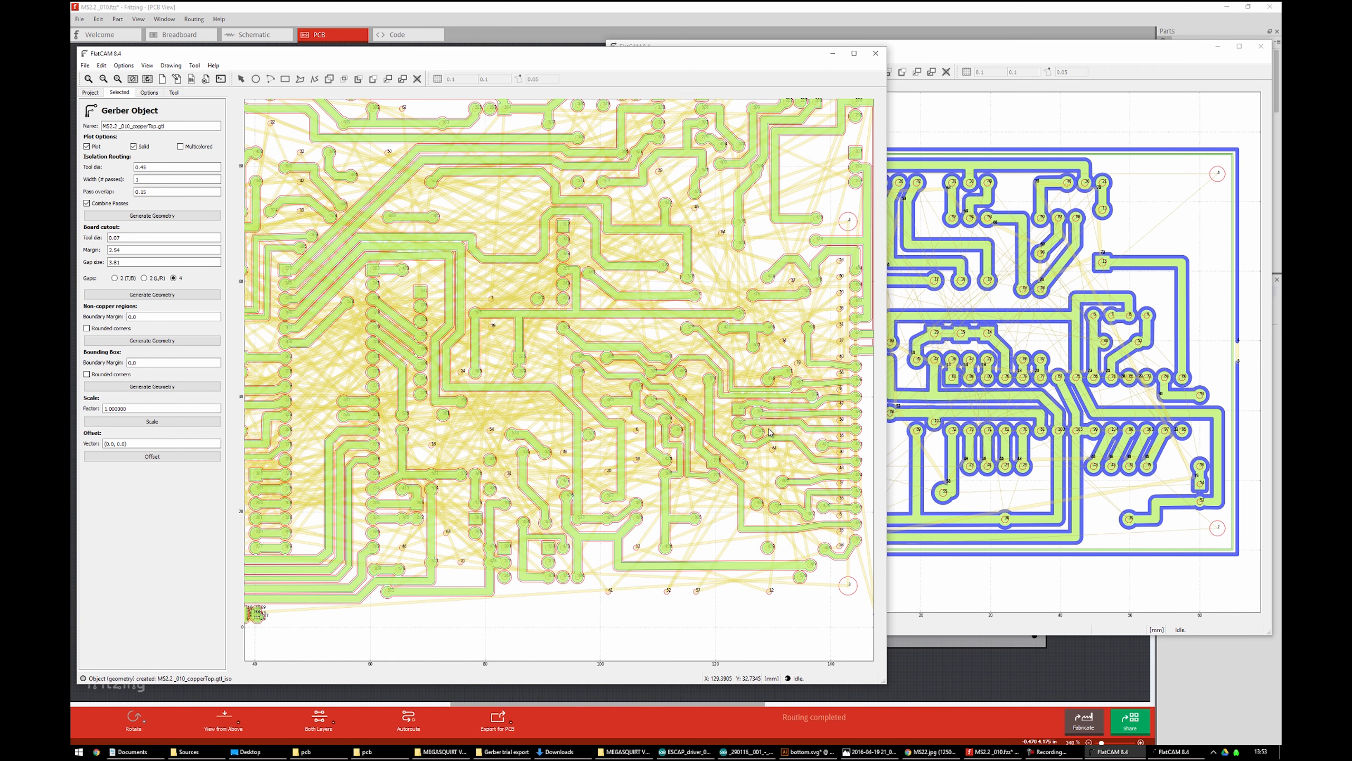
scroll(770, 431, up, 1)
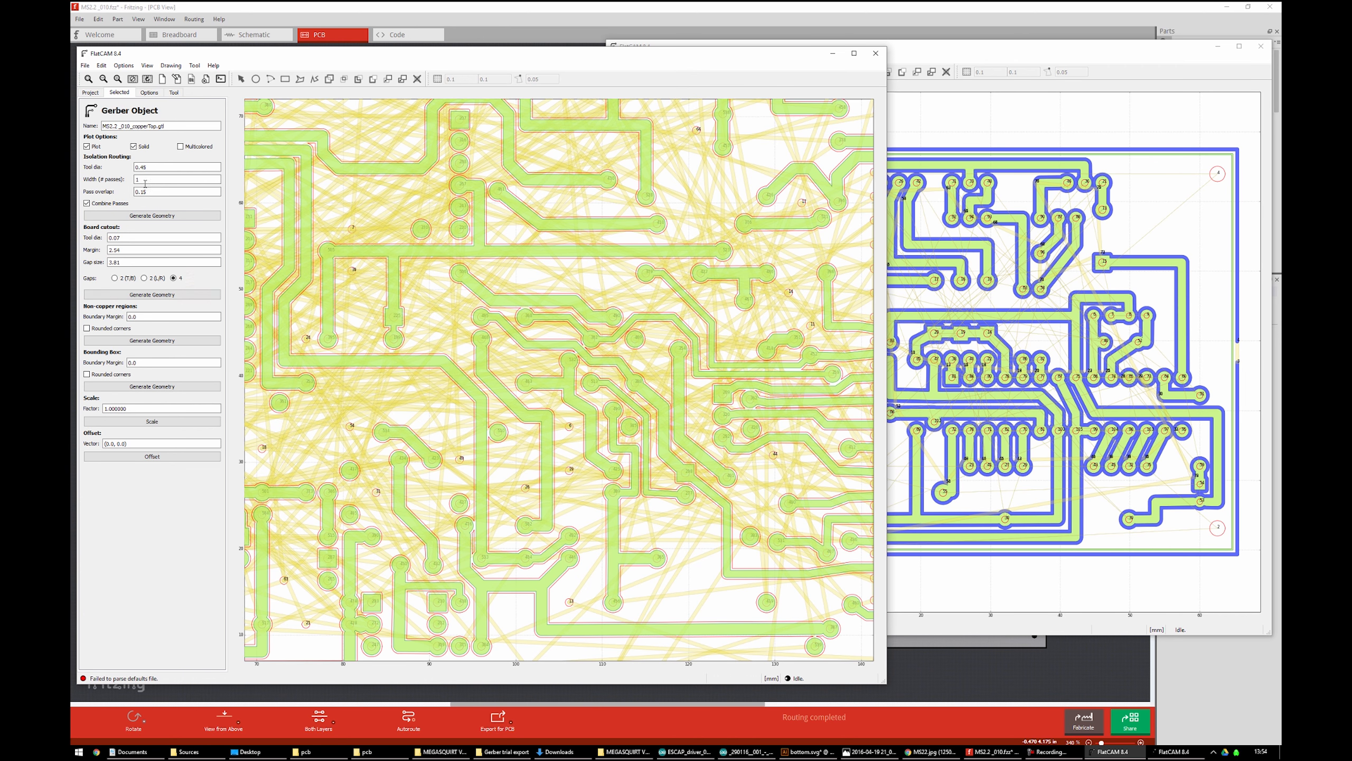
Delete the isolation geometry MS2.2 _010_copperTop.gtl_iso from the project
click(90, 92)
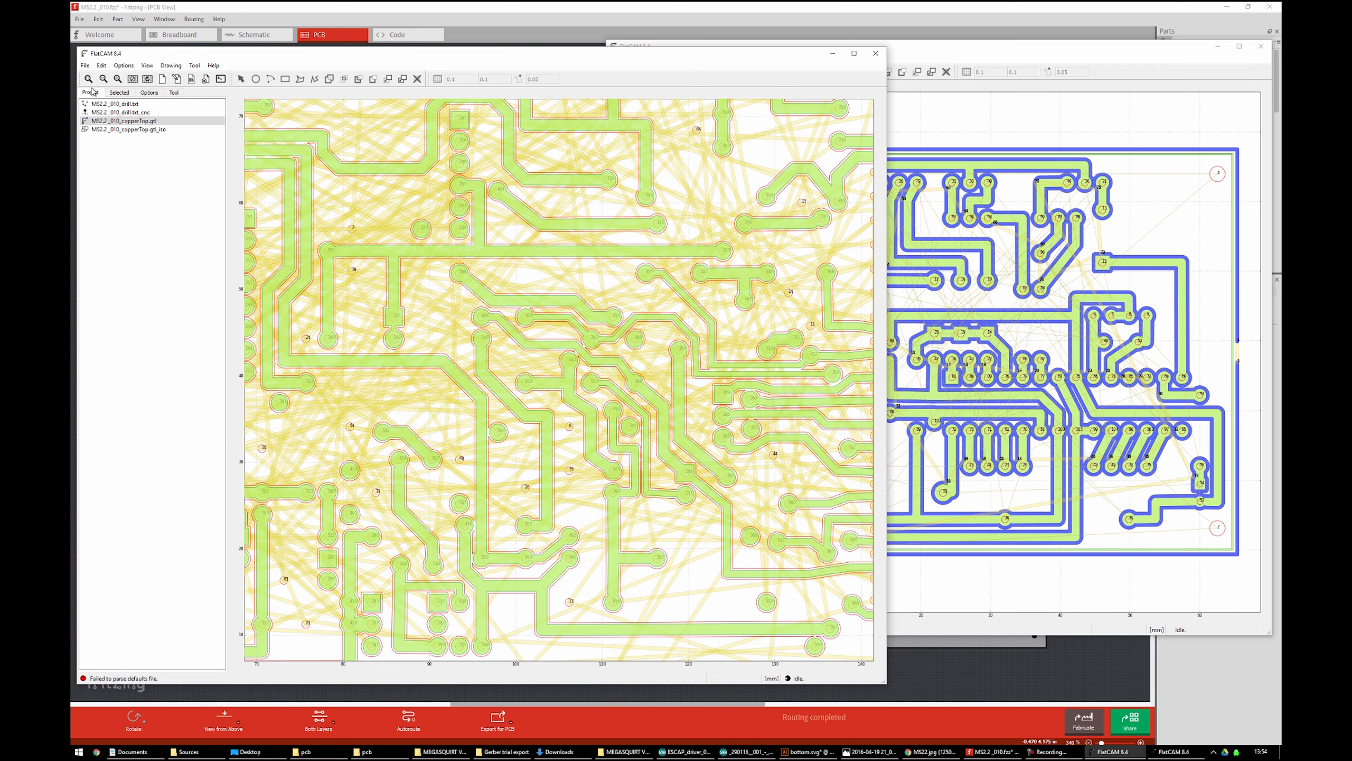
click(135, 141)
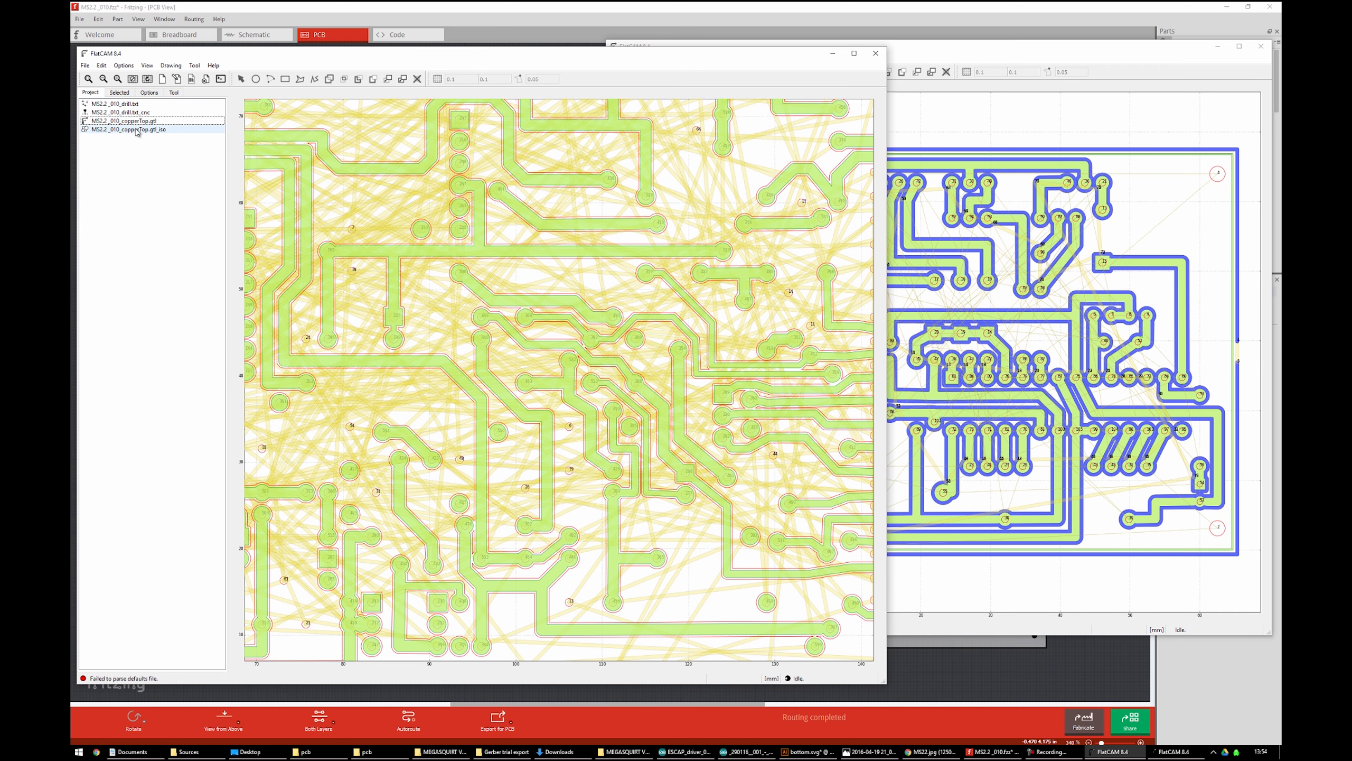
click(108, 131)
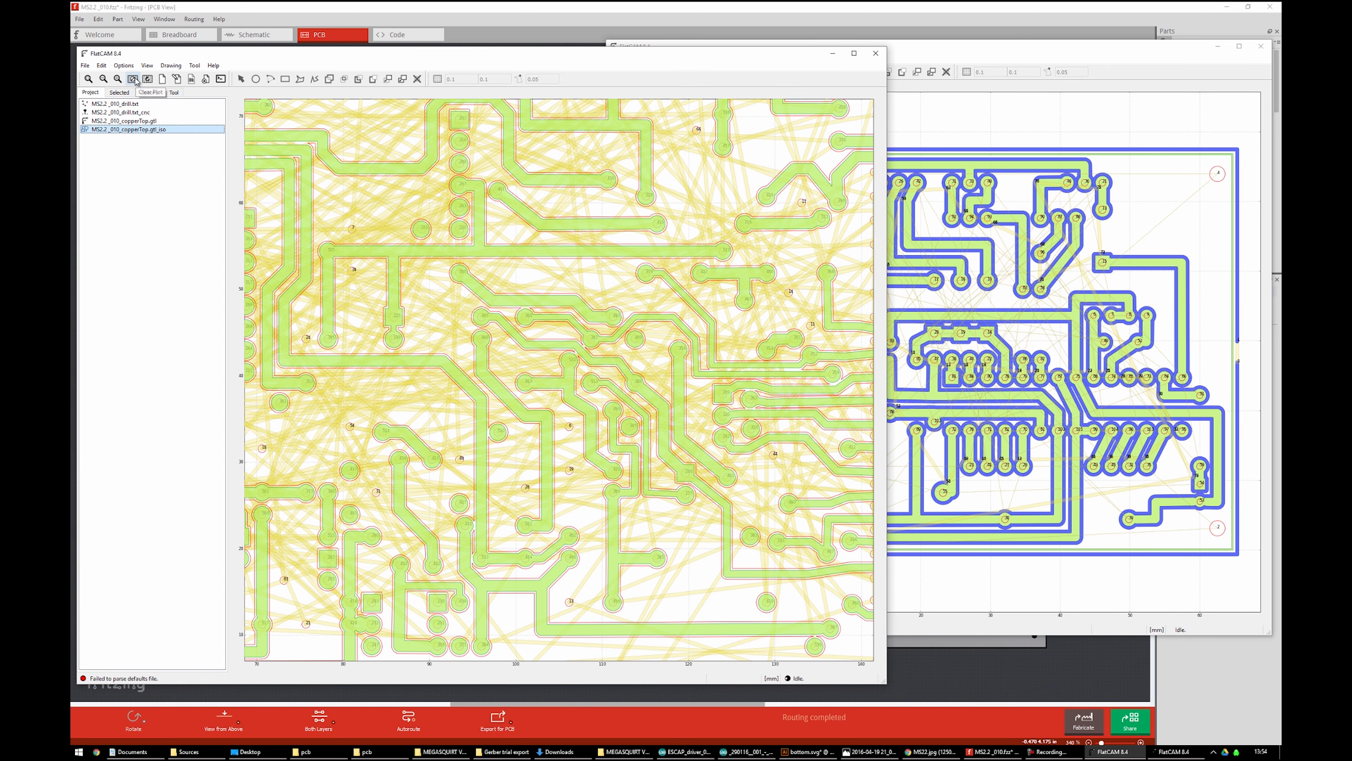
key(Delete)
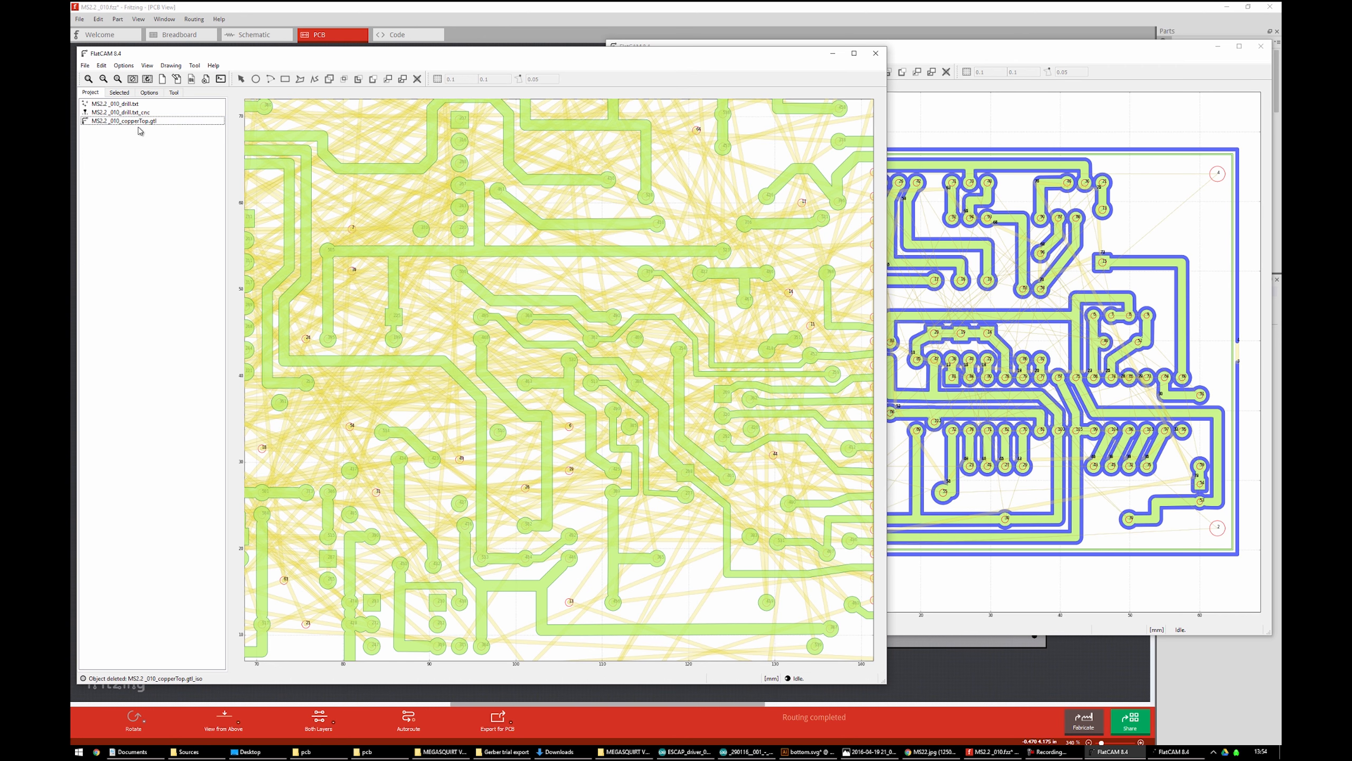
Set the isolation tool diameter of MS2.2 _010_copperTop.gtl to 0.3, regenerate the isolation geometry and inspect the paths
click(131, 121)
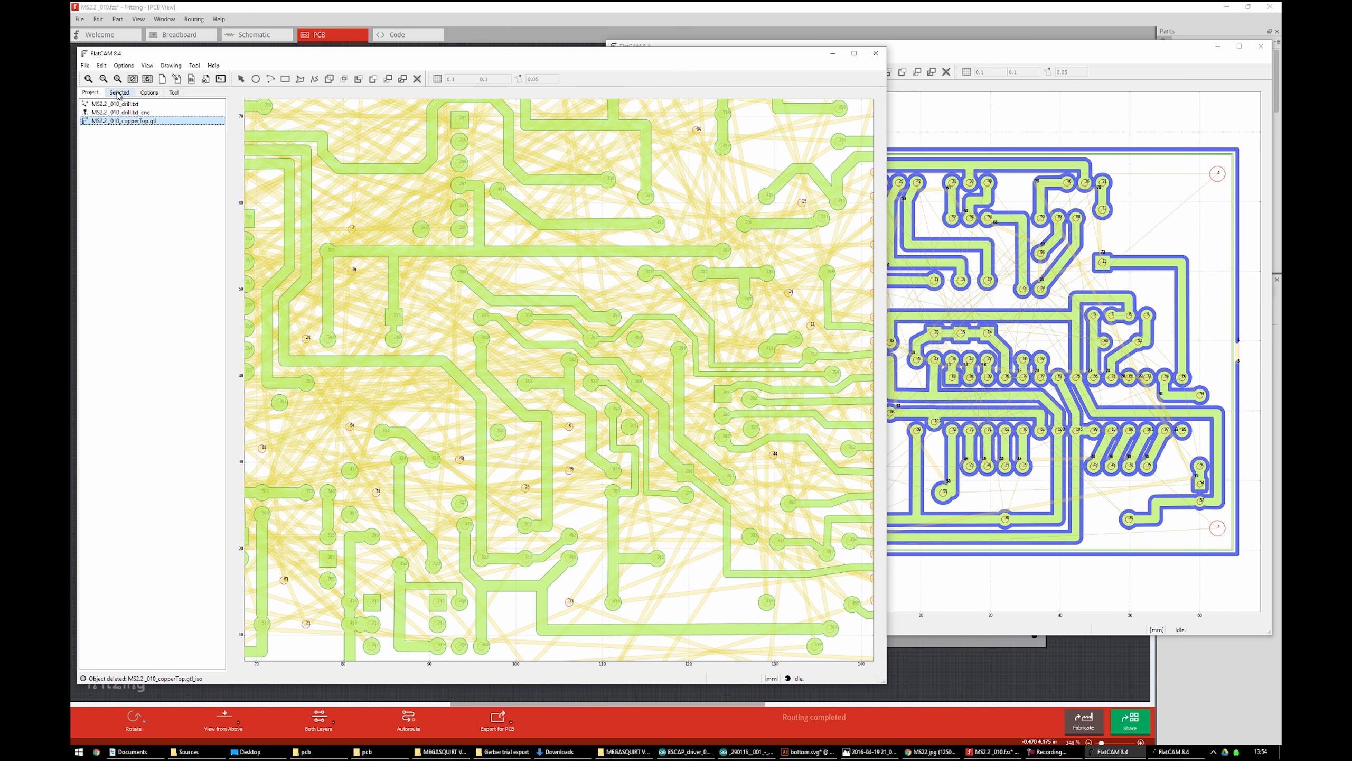
click(118, 93)
click(158, 167)
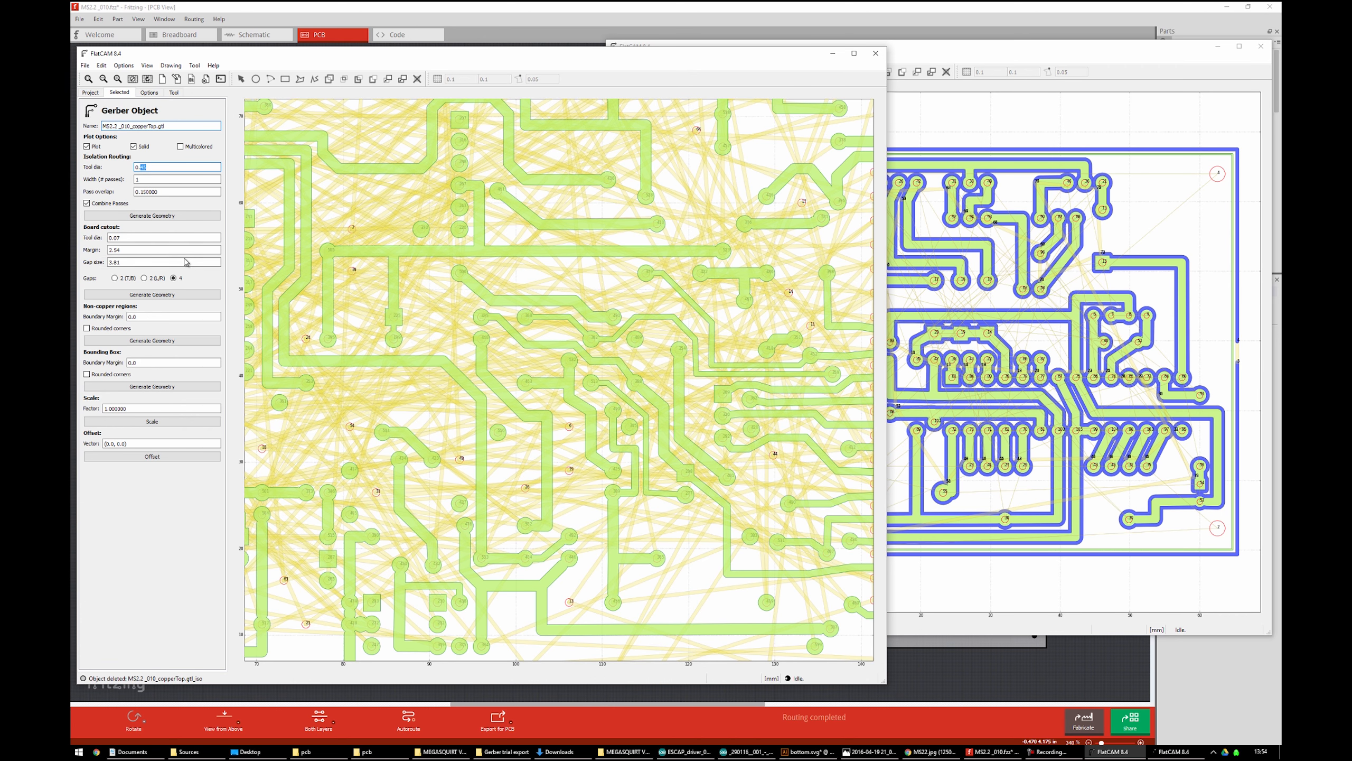
text(3)
click(168, 215)
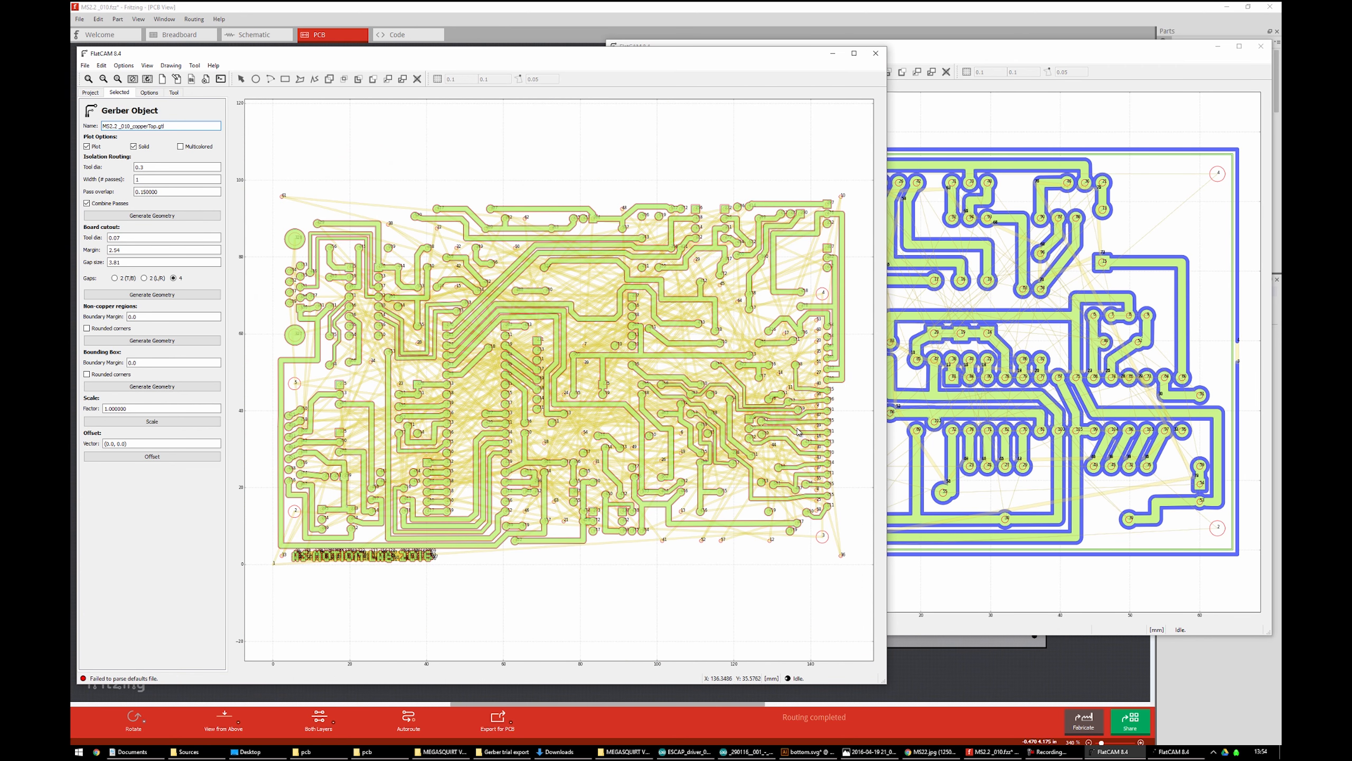
scroll(797, 432, up, 1)
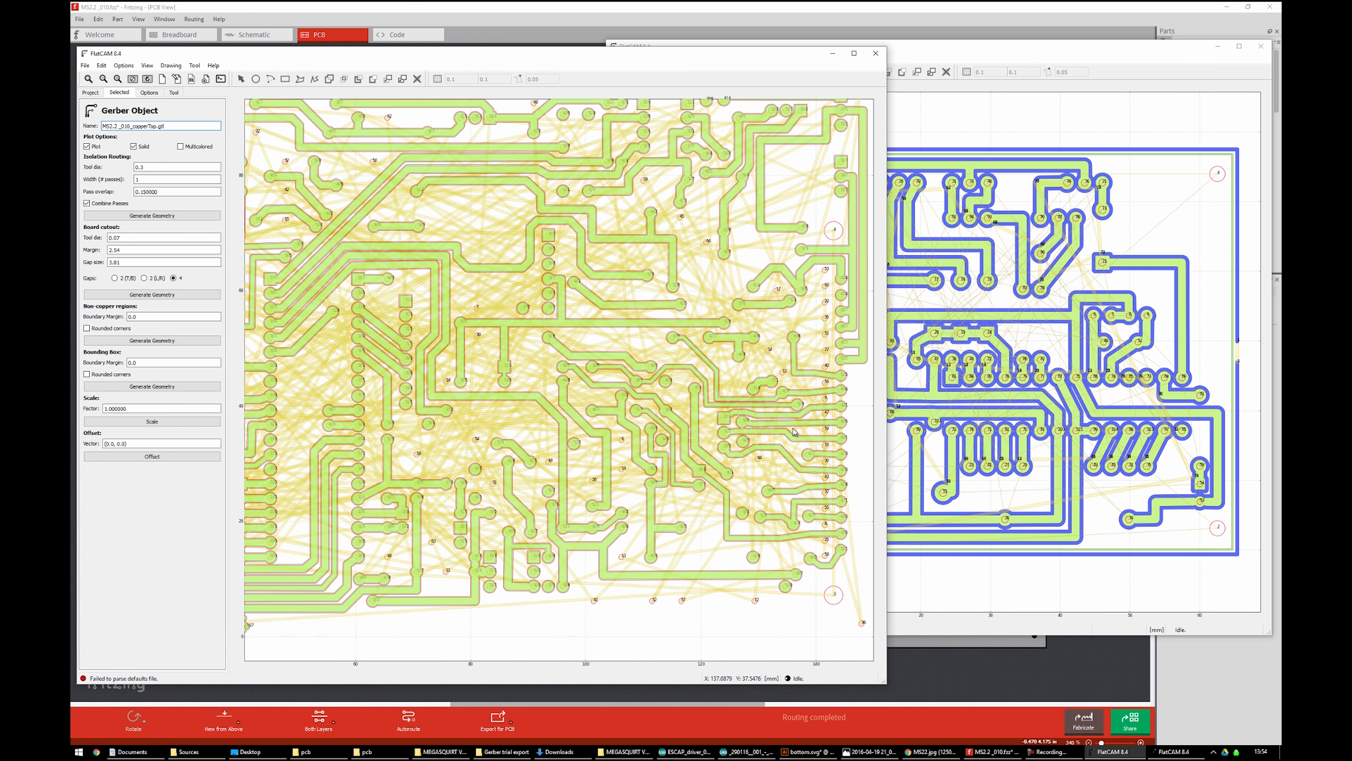
Delete the MS2.2 _010_copperTop.gtl_iso geometry that was generated with the 0.3 tool diameter
scroll(768, 426, up, 1)
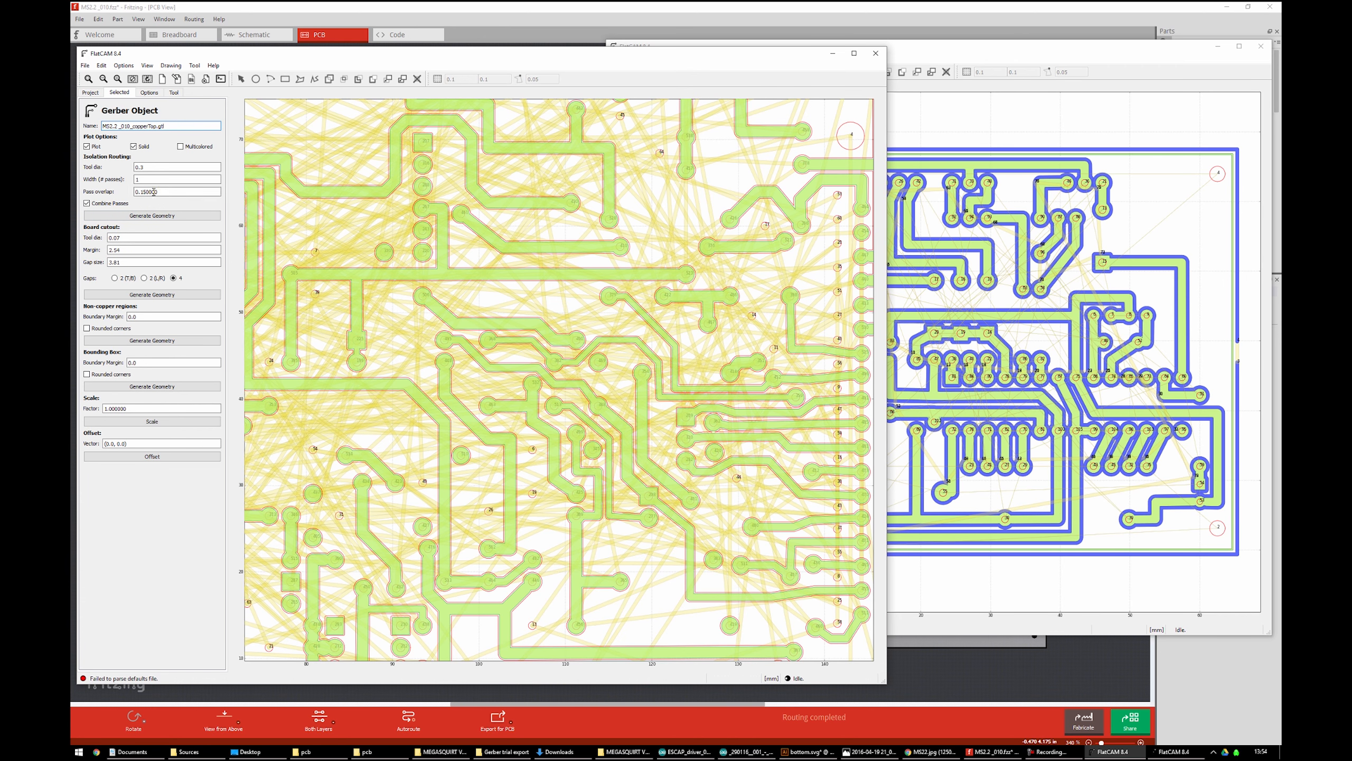
click(96, 93)
click(129, 131)
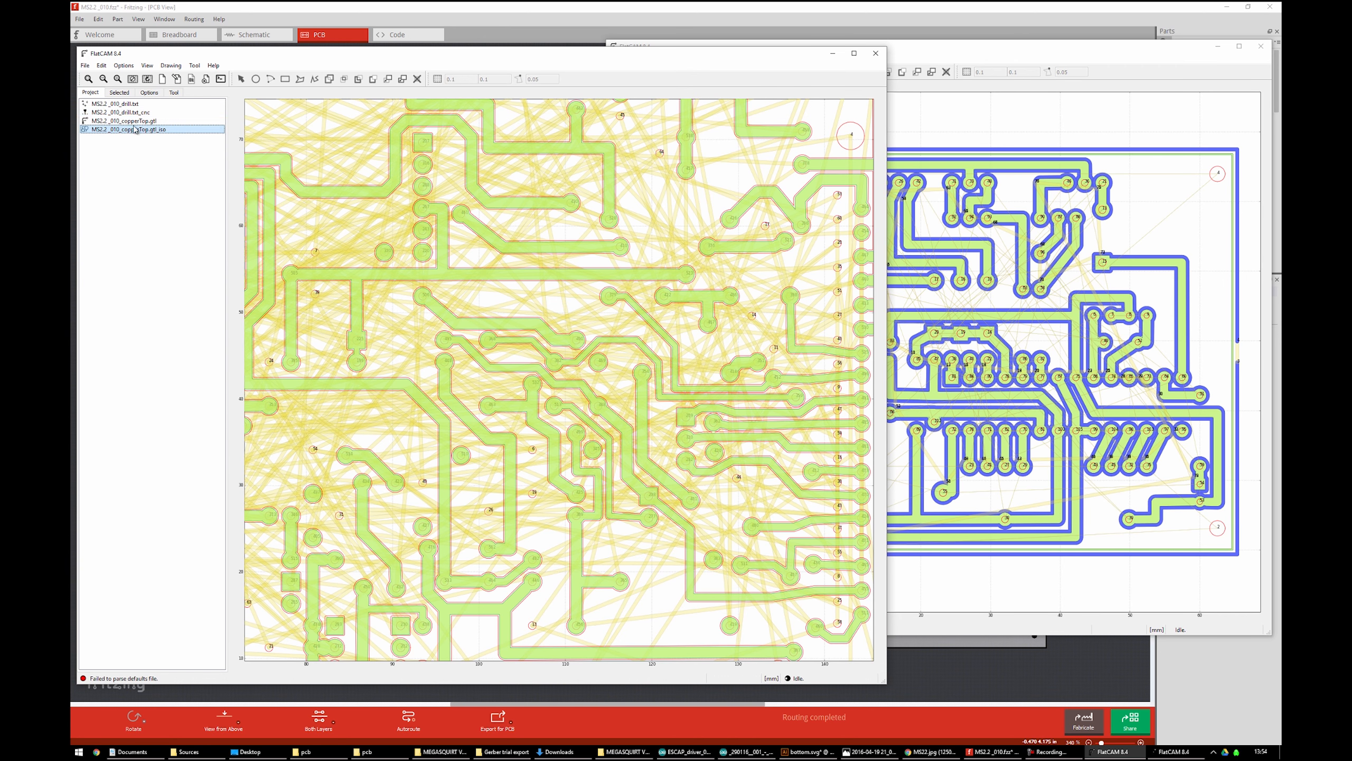
key(Delete)
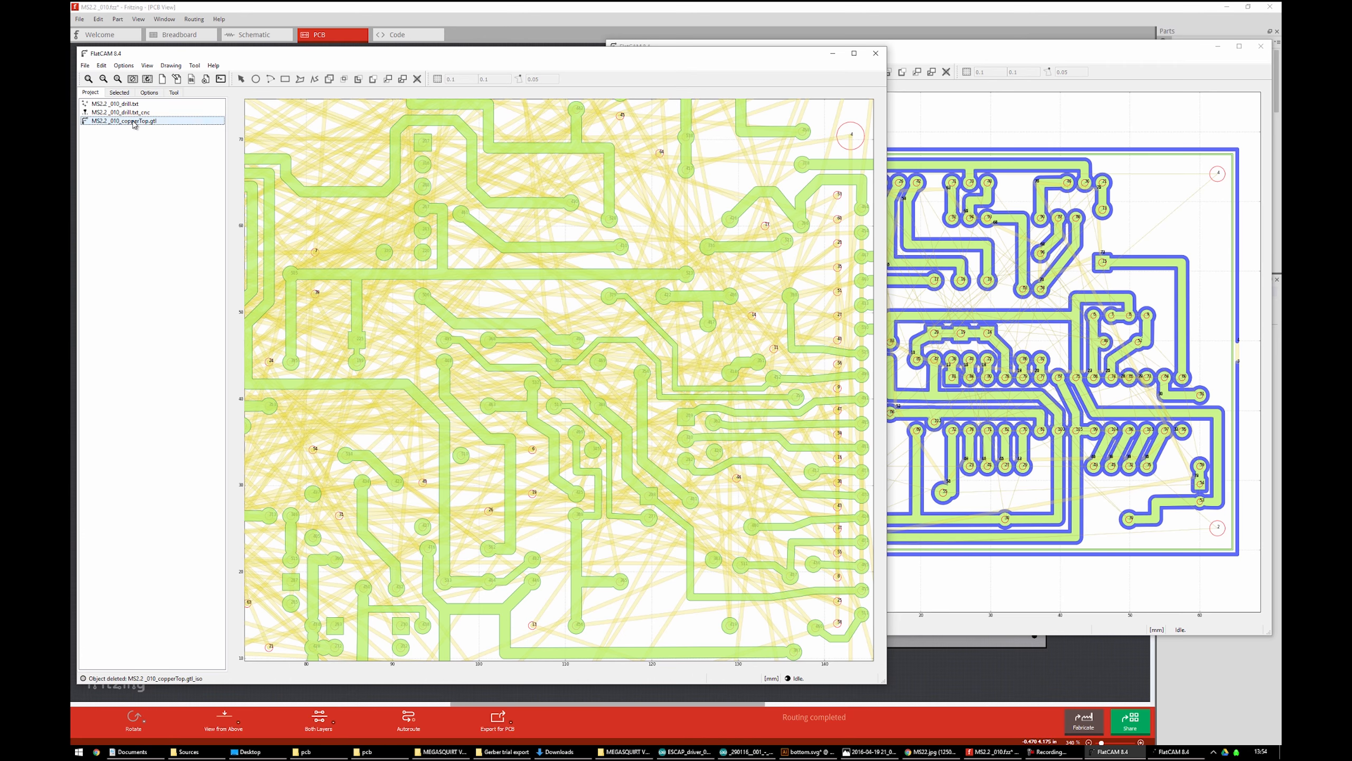
Set the isolation tool diameter of MS2.2 _010_copperTop.gtl to 0.25, regenerate the isolation geometry and check the paths between close traces
double_click(137, 121)
click(152, 167)
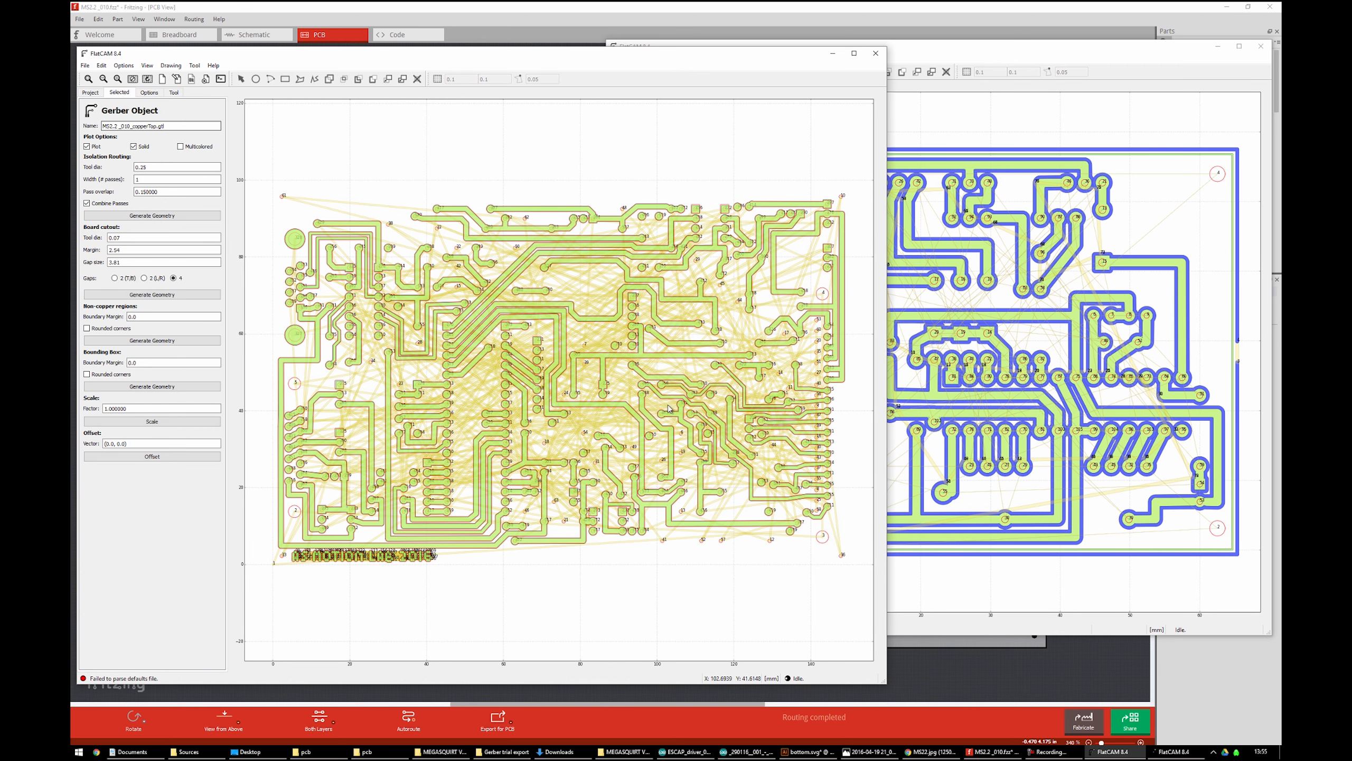
scroll(785, 433, up, 1)
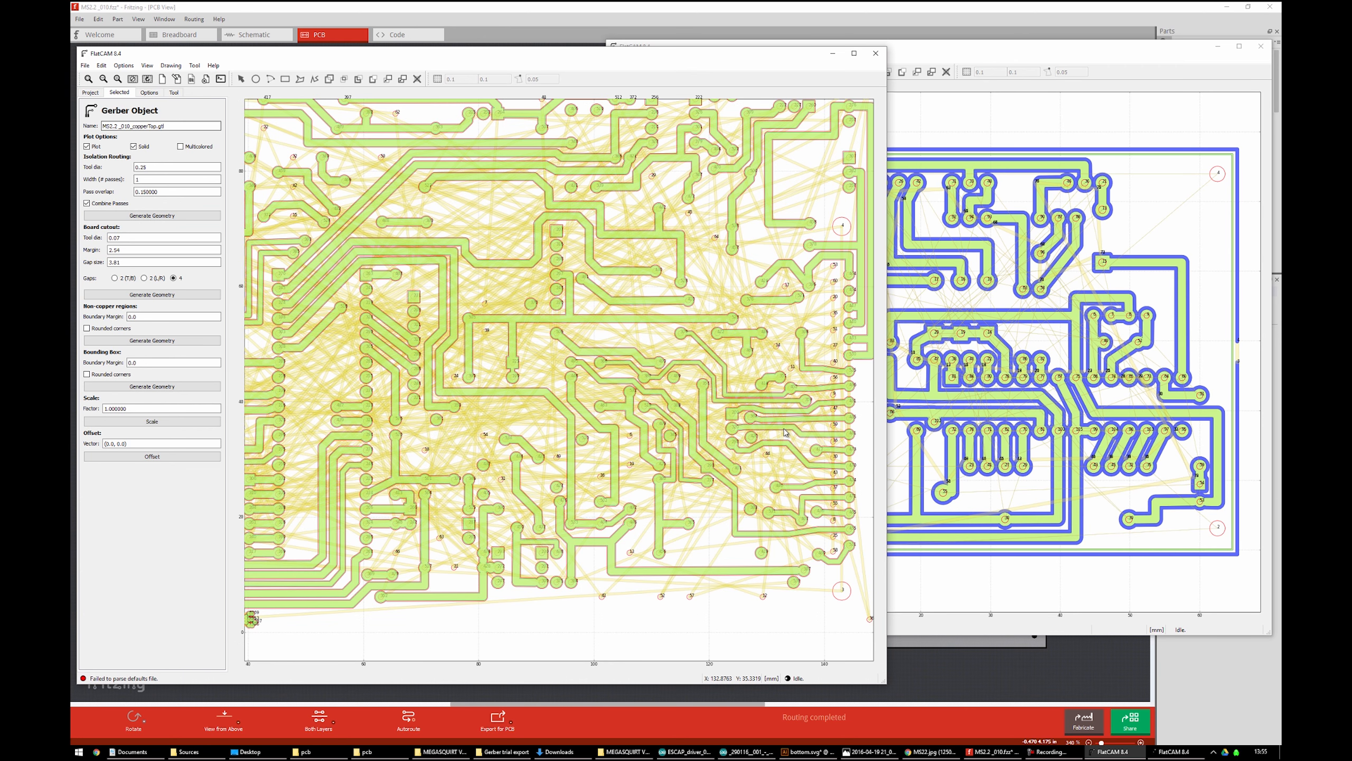
scroll(785, 433, up, 1)
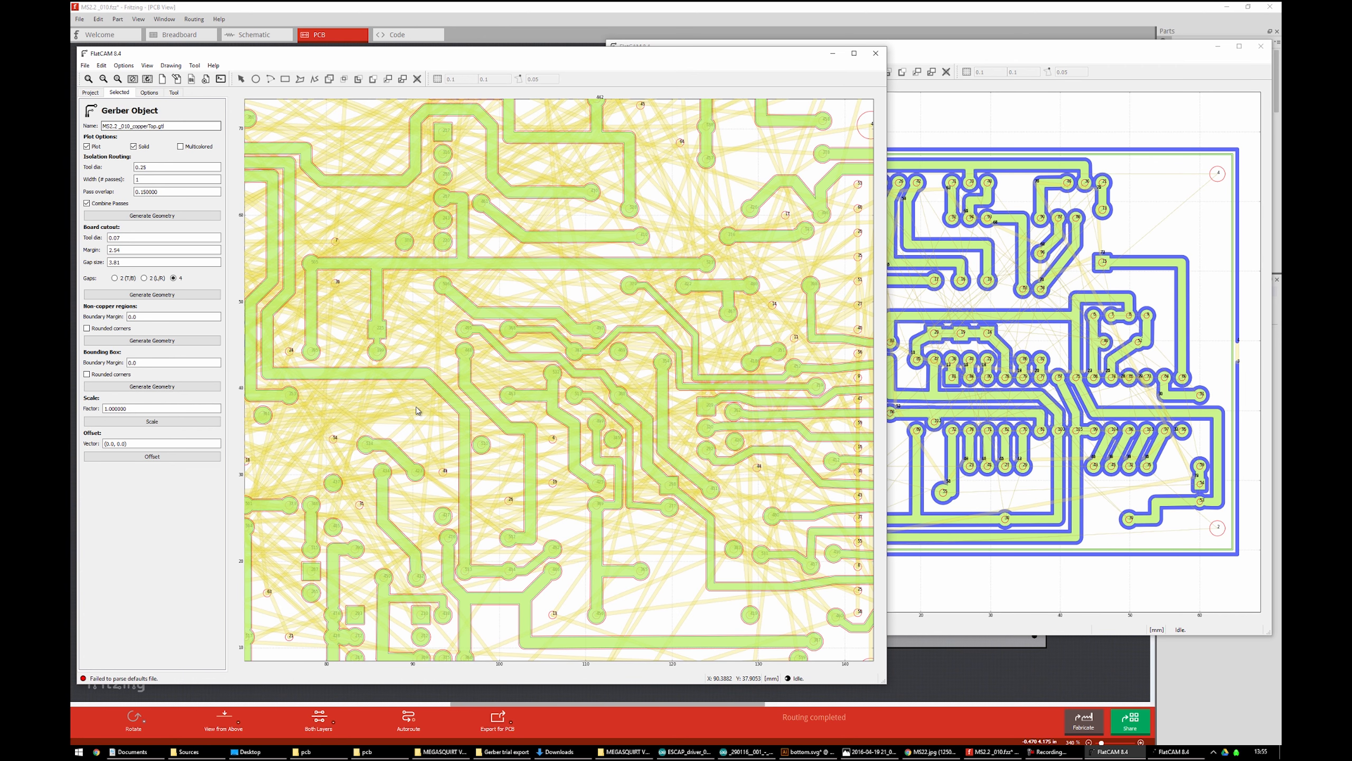
scroll(416, 409, down, 1)
scroll(417, 409, down, 1)
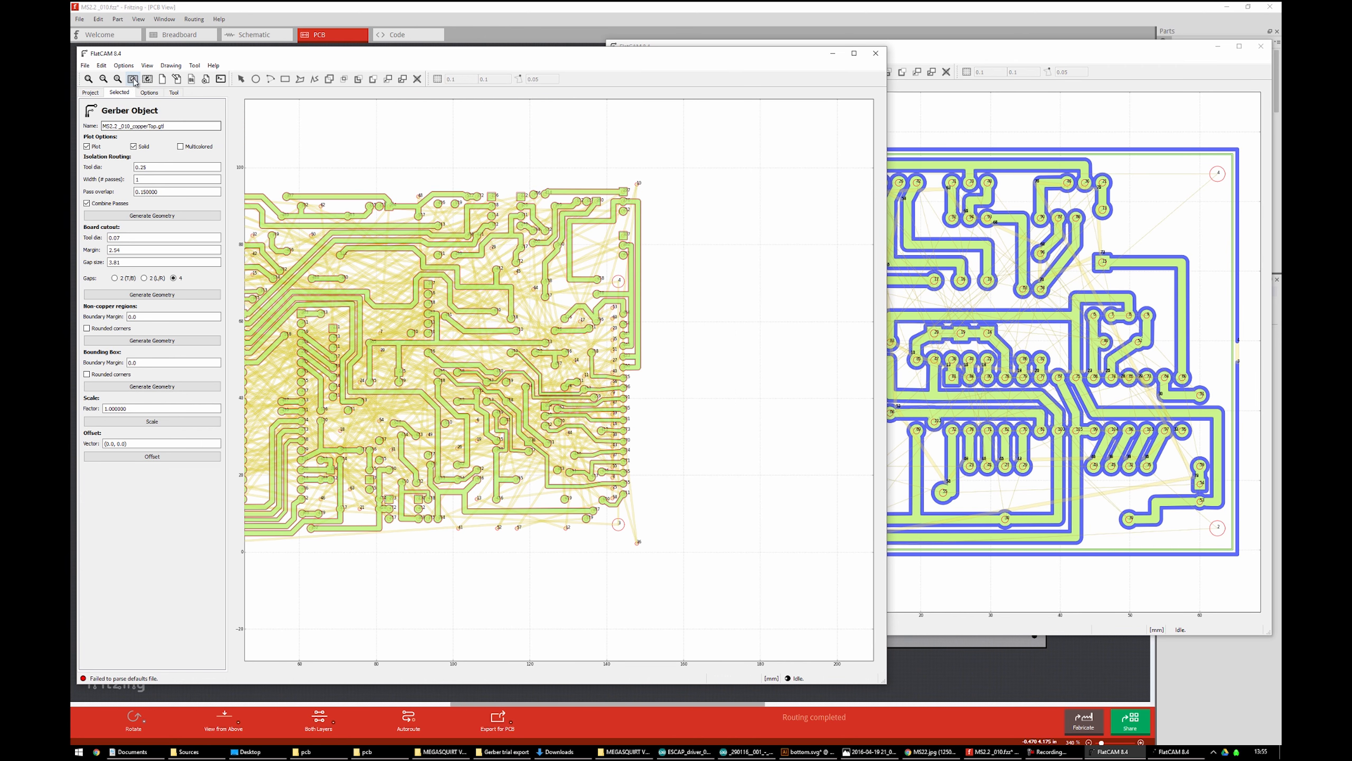
click(87, 80)
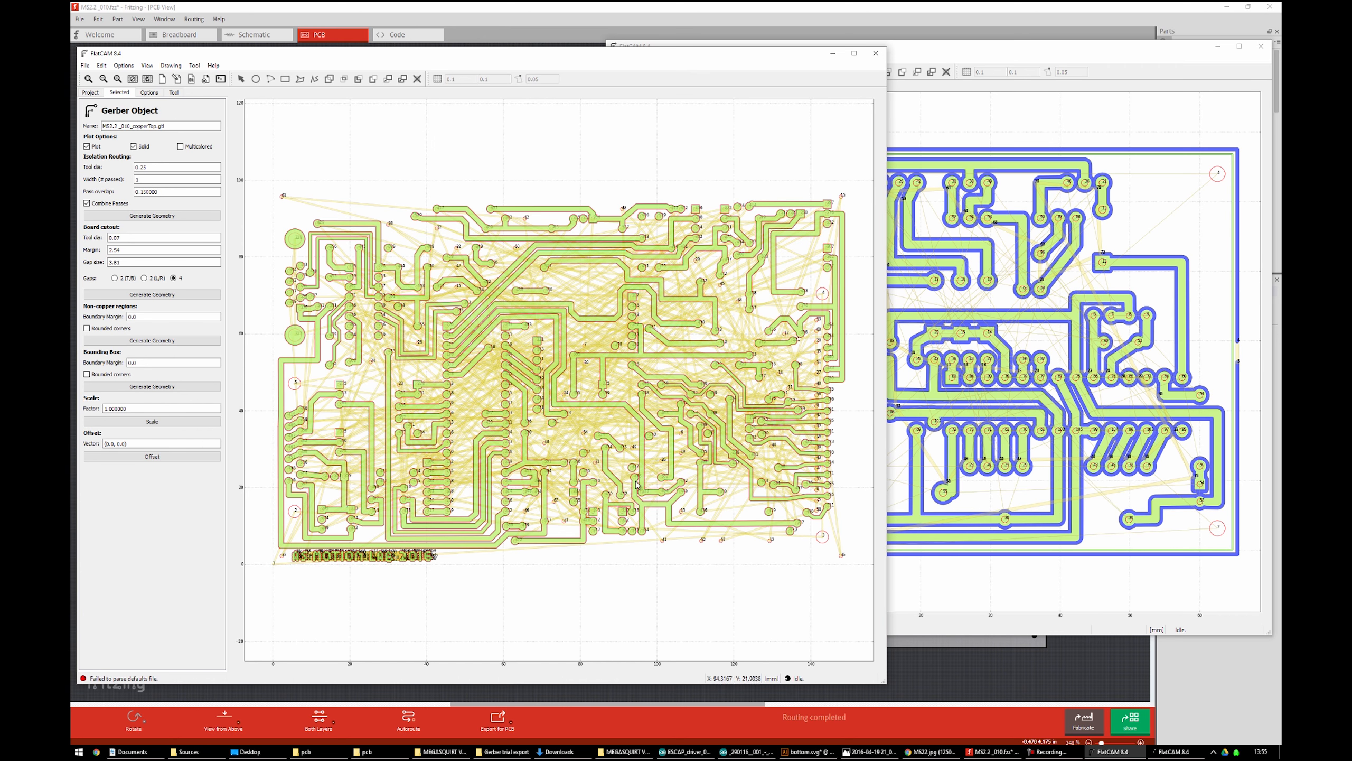
Examine the new isolation paths across the whole board, between closely spaced traces and pads and around the lettering along the lower edge
scroll(640, 482, up, 1)
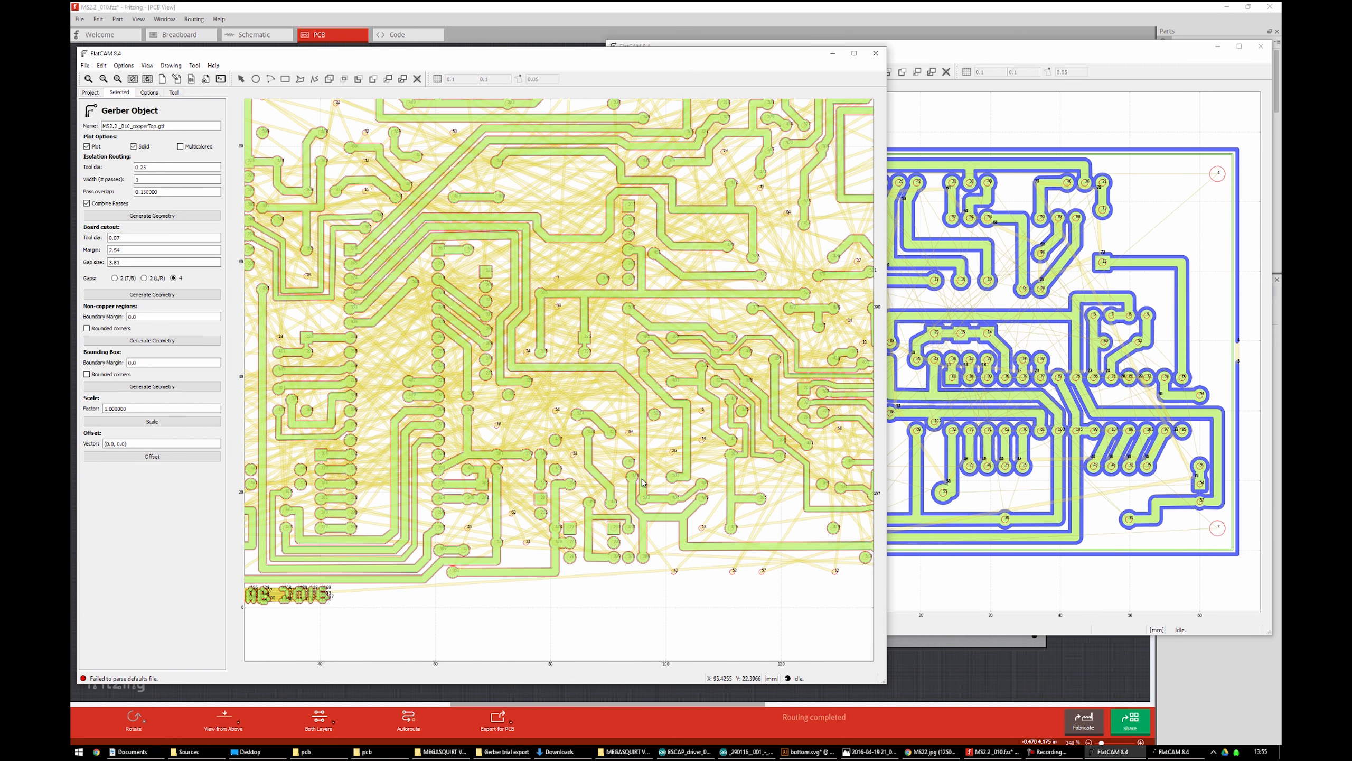
scroll(643, 482, up, 1)
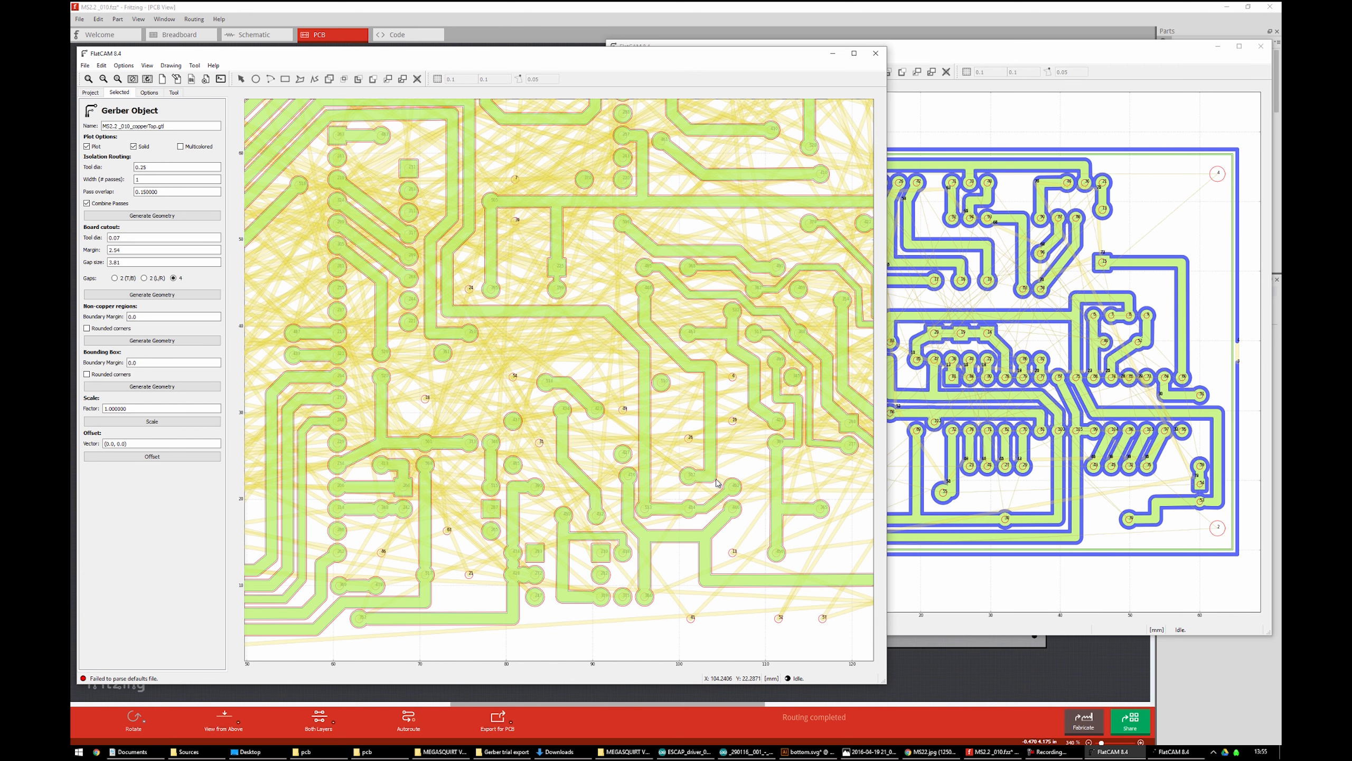
scroll(708, 478, down, 1)
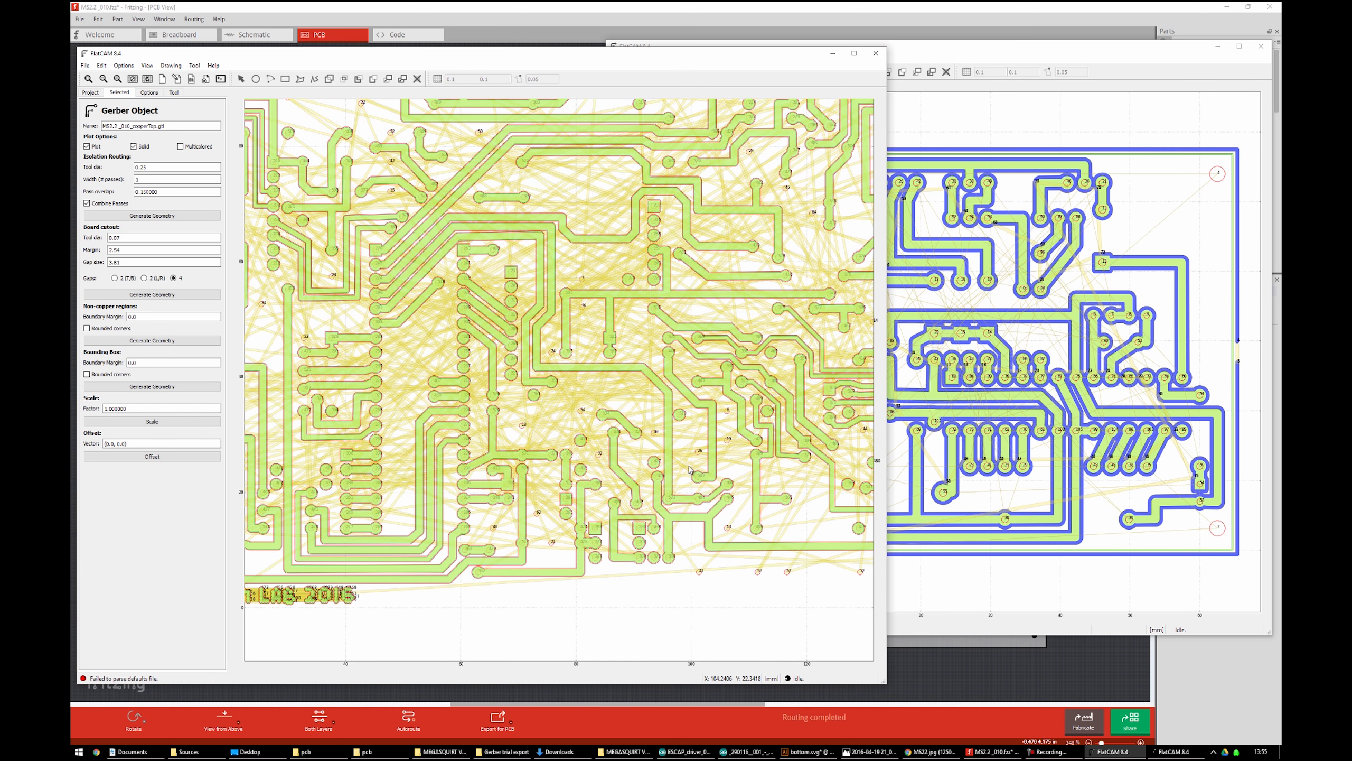
scroll(691, 470, down, 1)
click(89, 79)
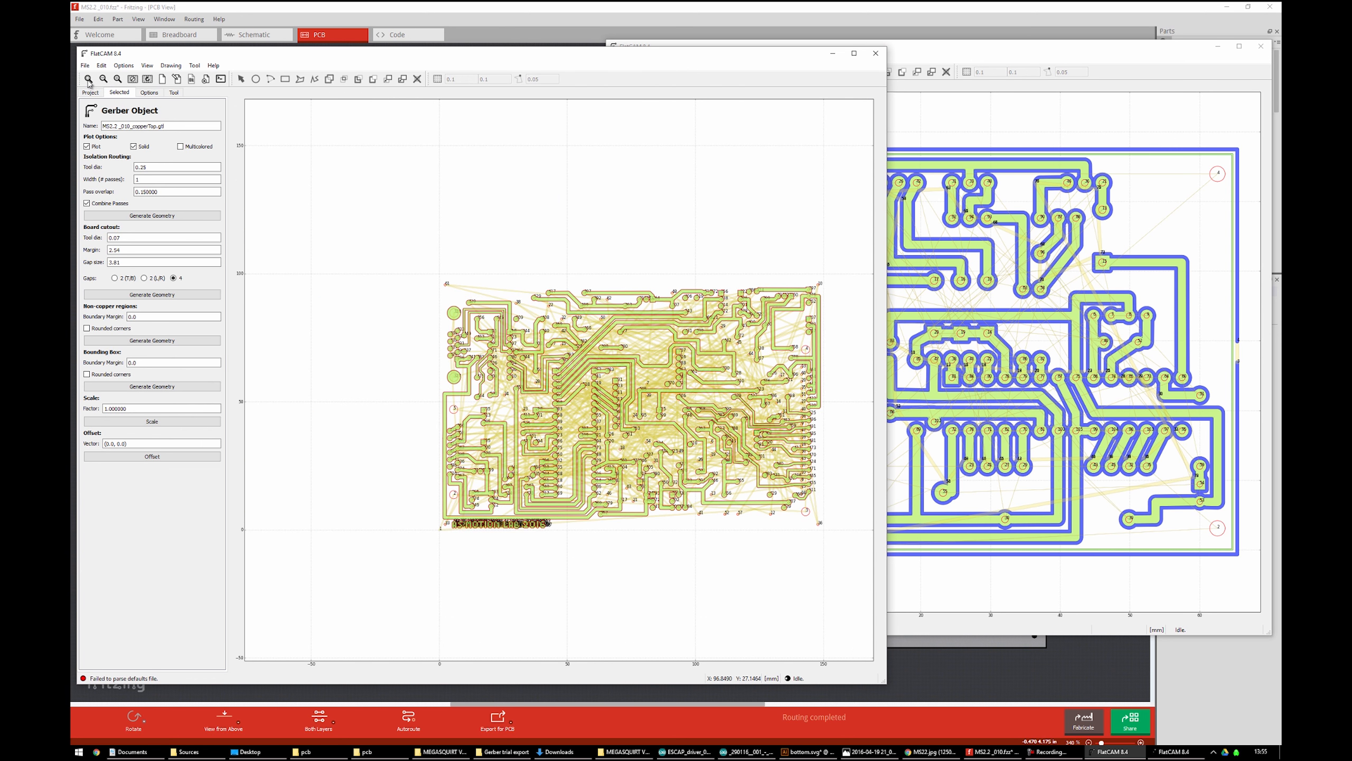
click(88, 79)
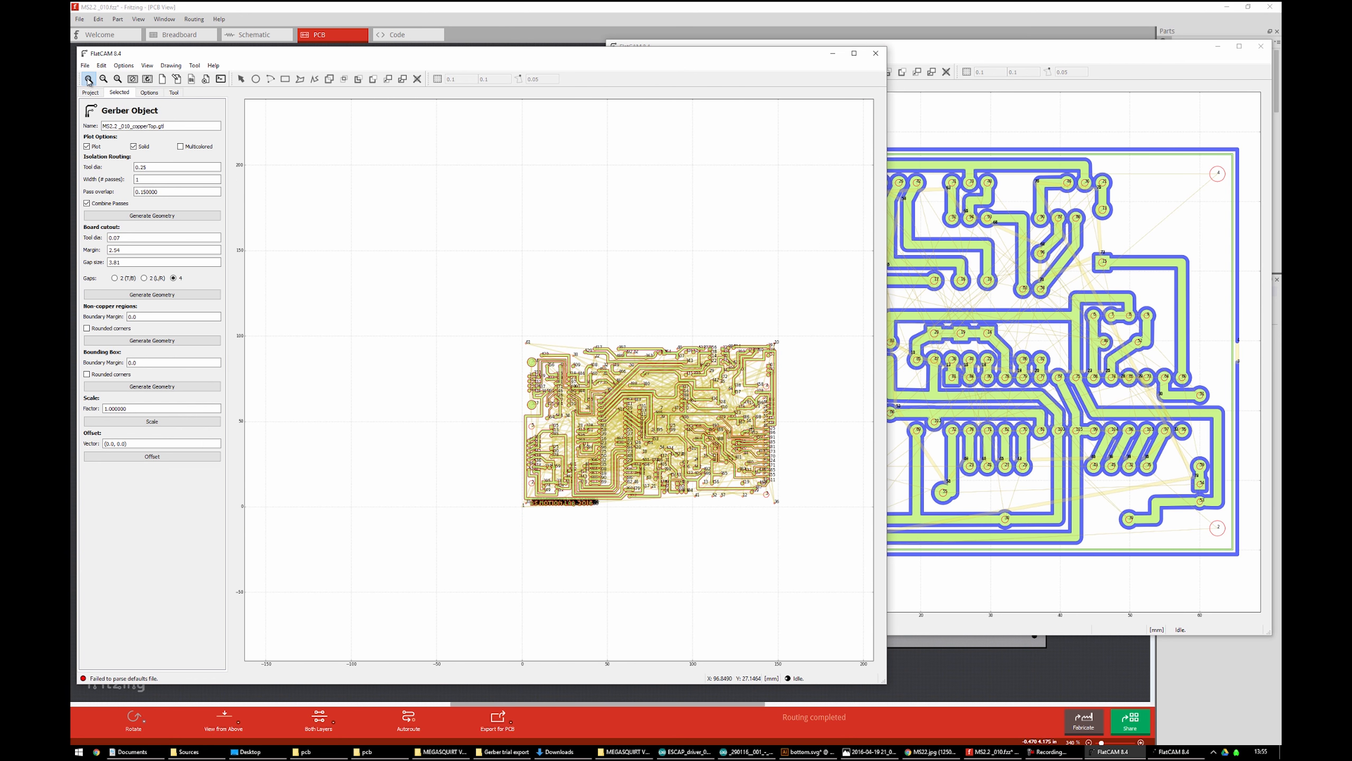
click(88, 79)
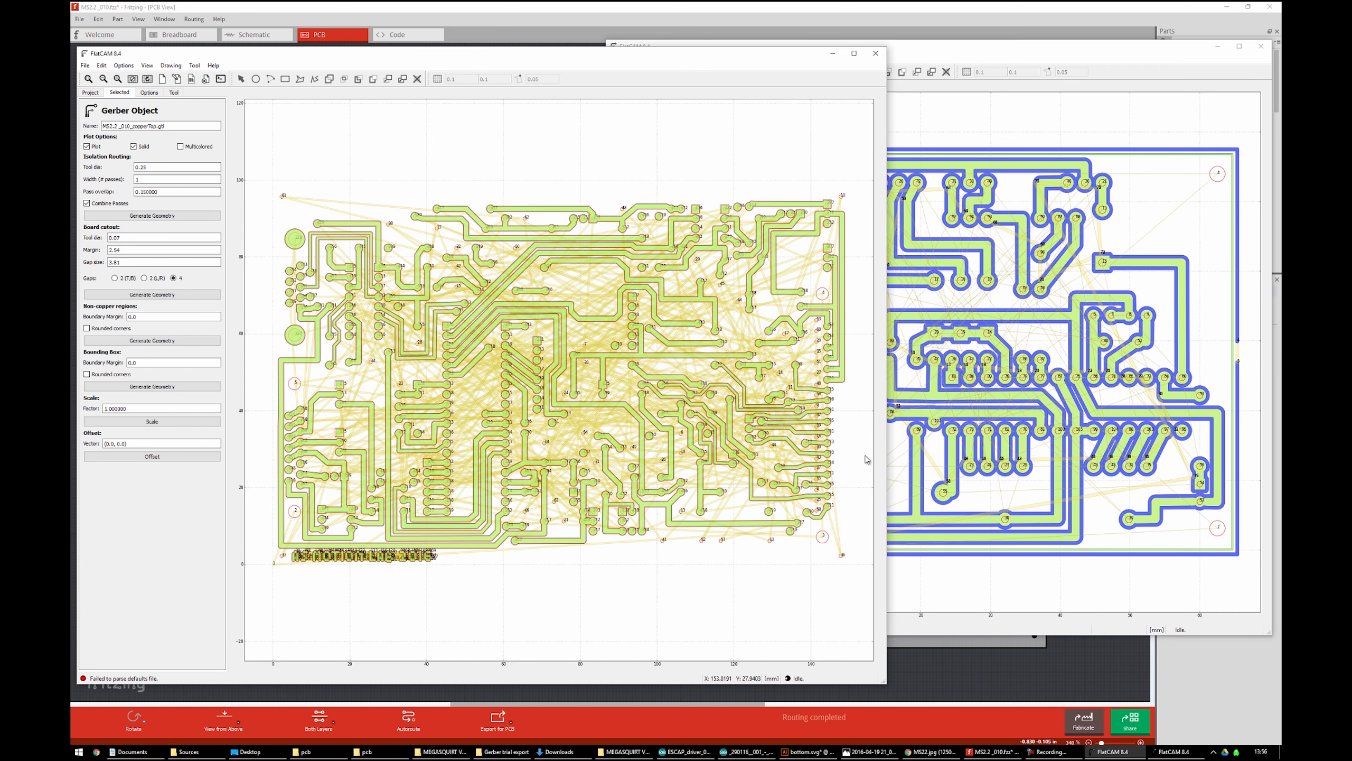
scroll(865, 459, up, 1)
scroll(861, 432, up, 1)
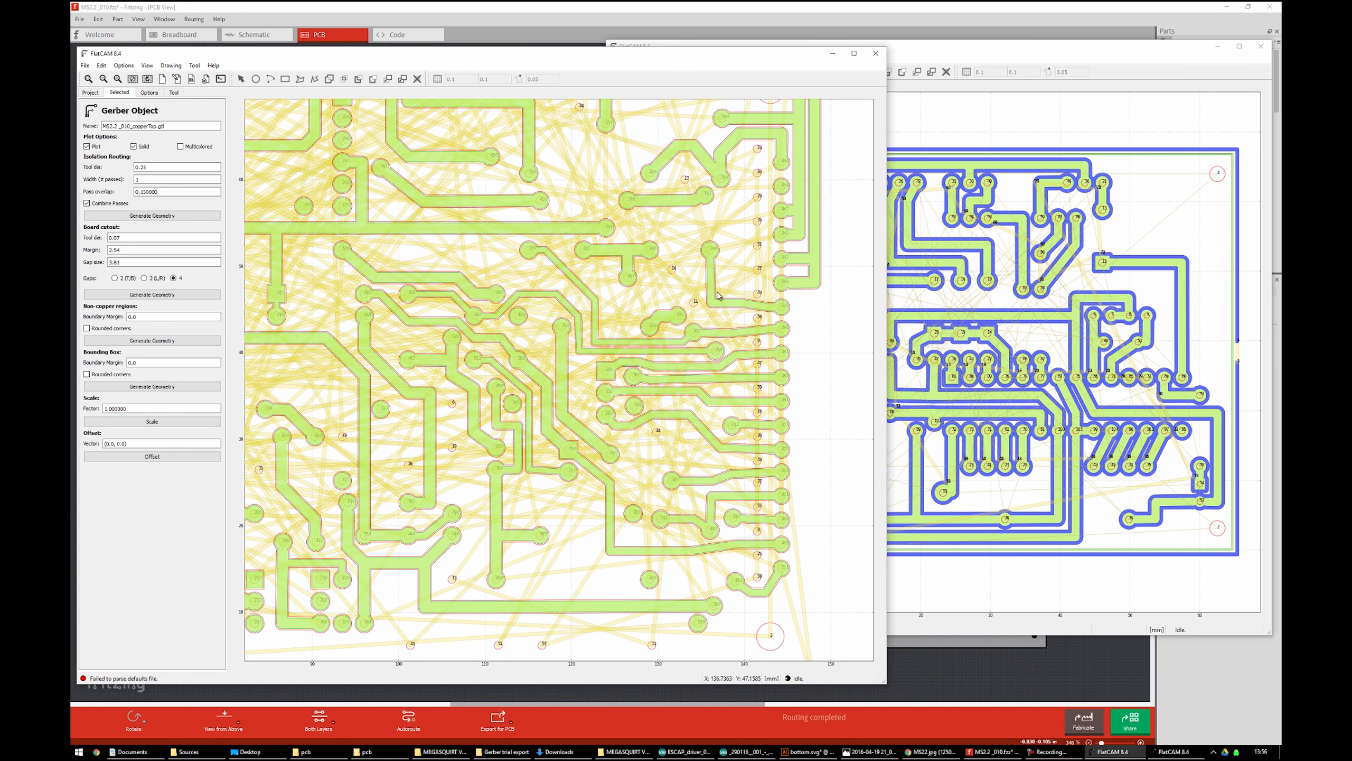
scroll(718, 297, down, 1)
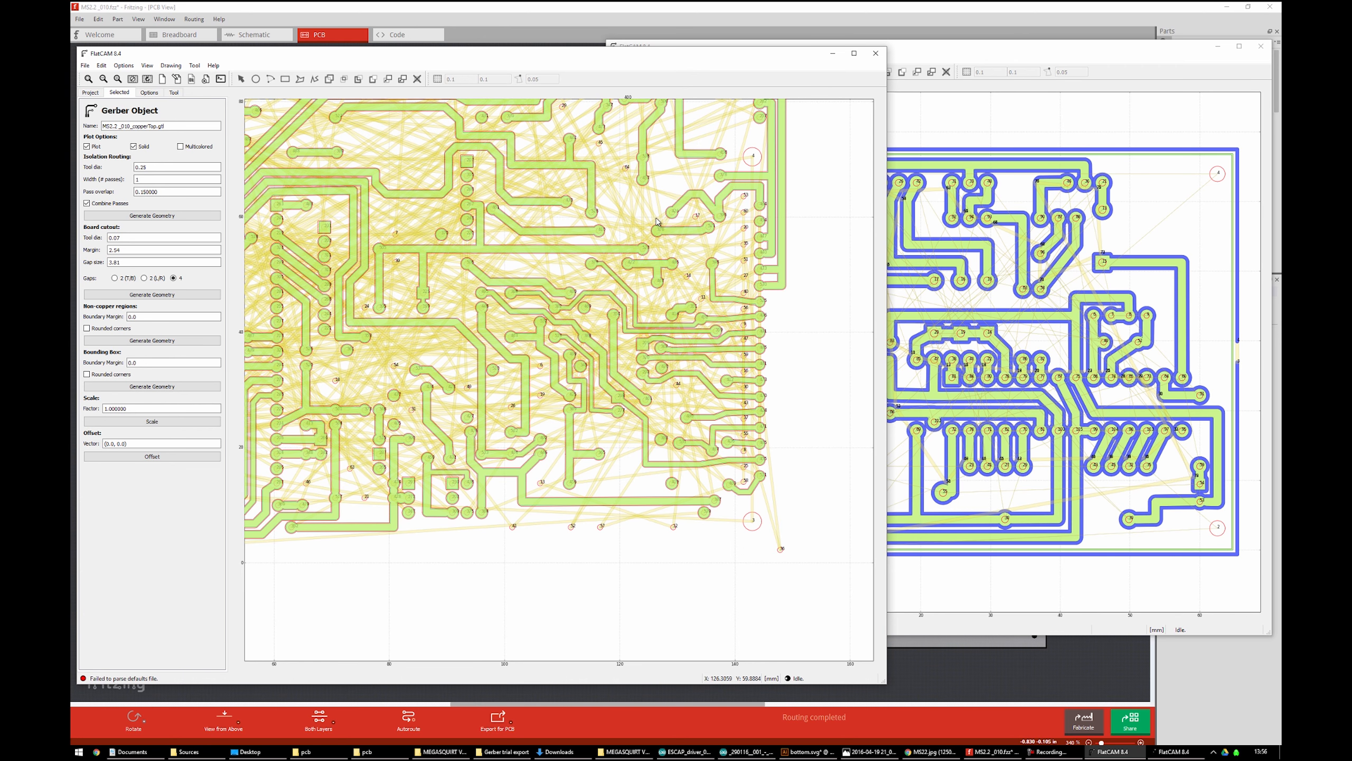
scroll(790, 209, up, 1)
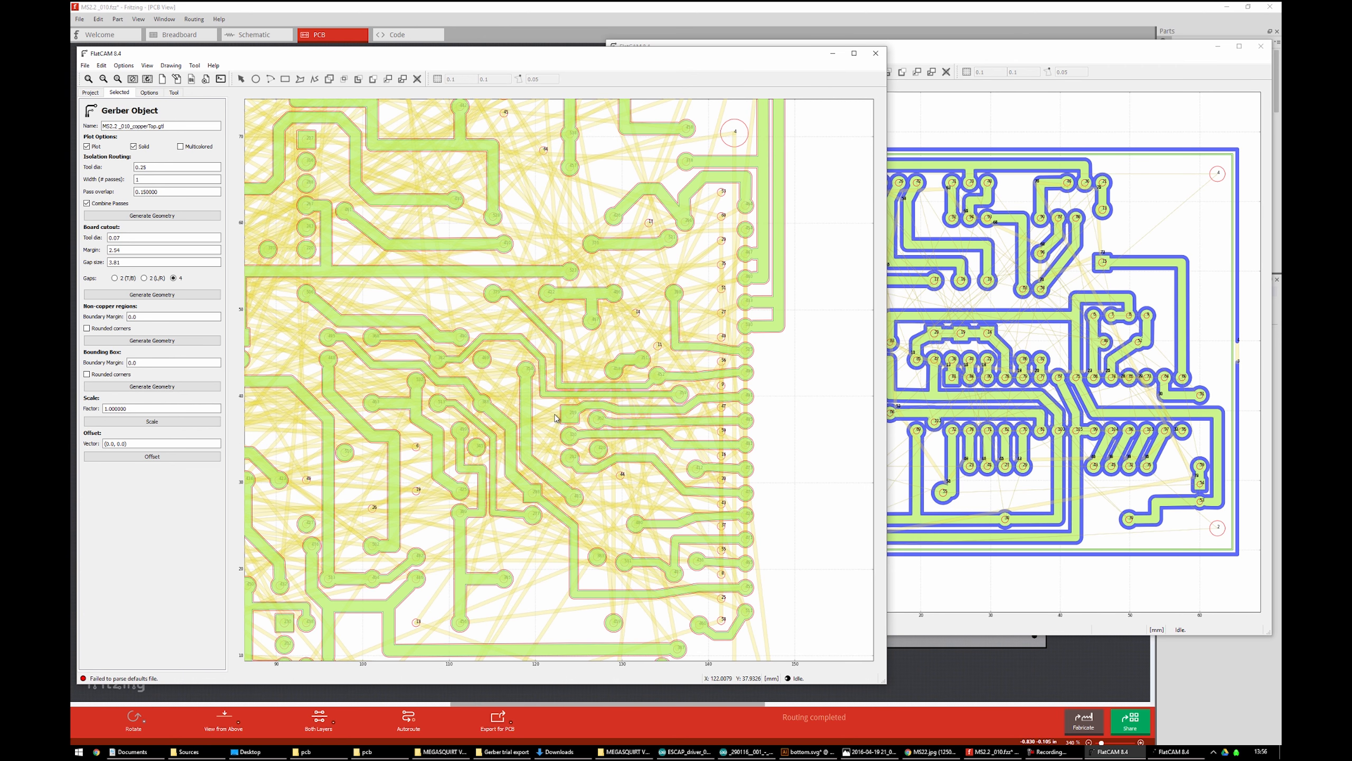
scroll(555, 418, down, 1)
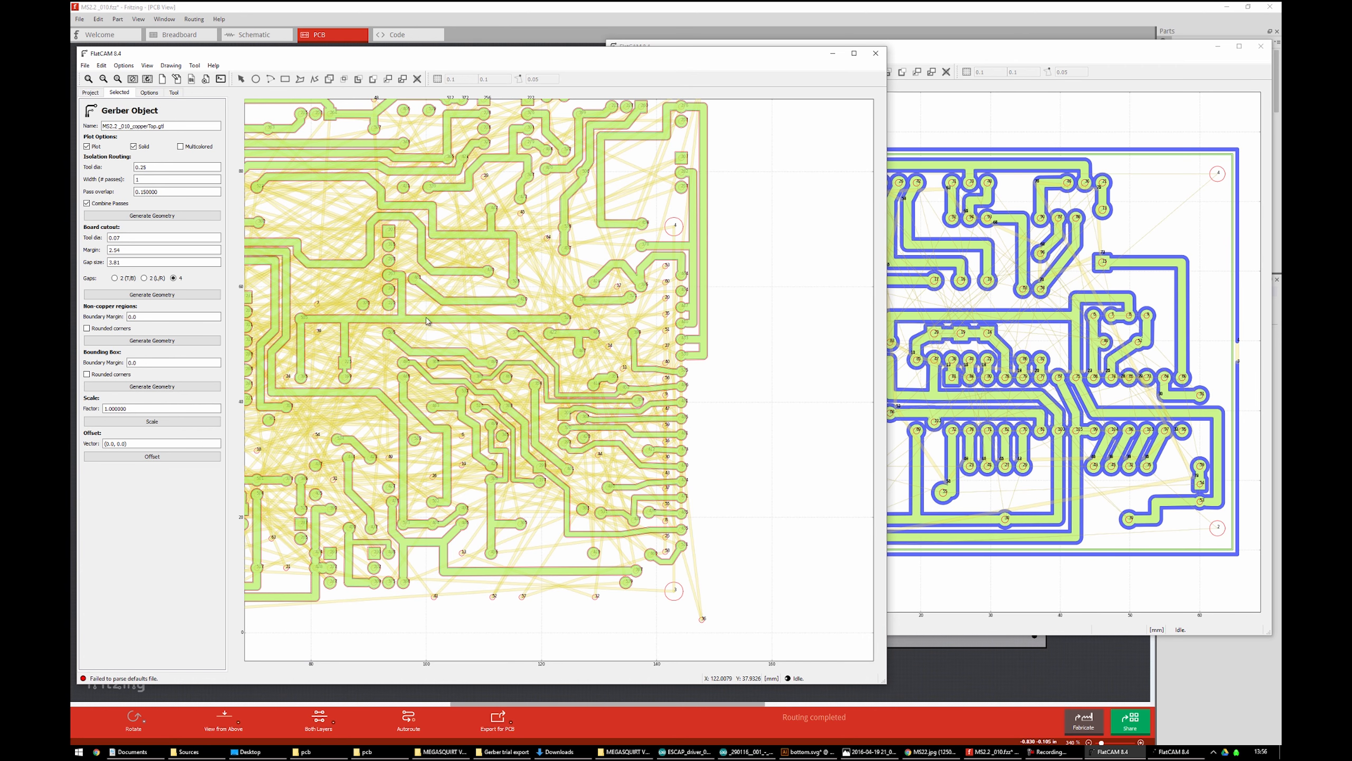
click(88, 79)
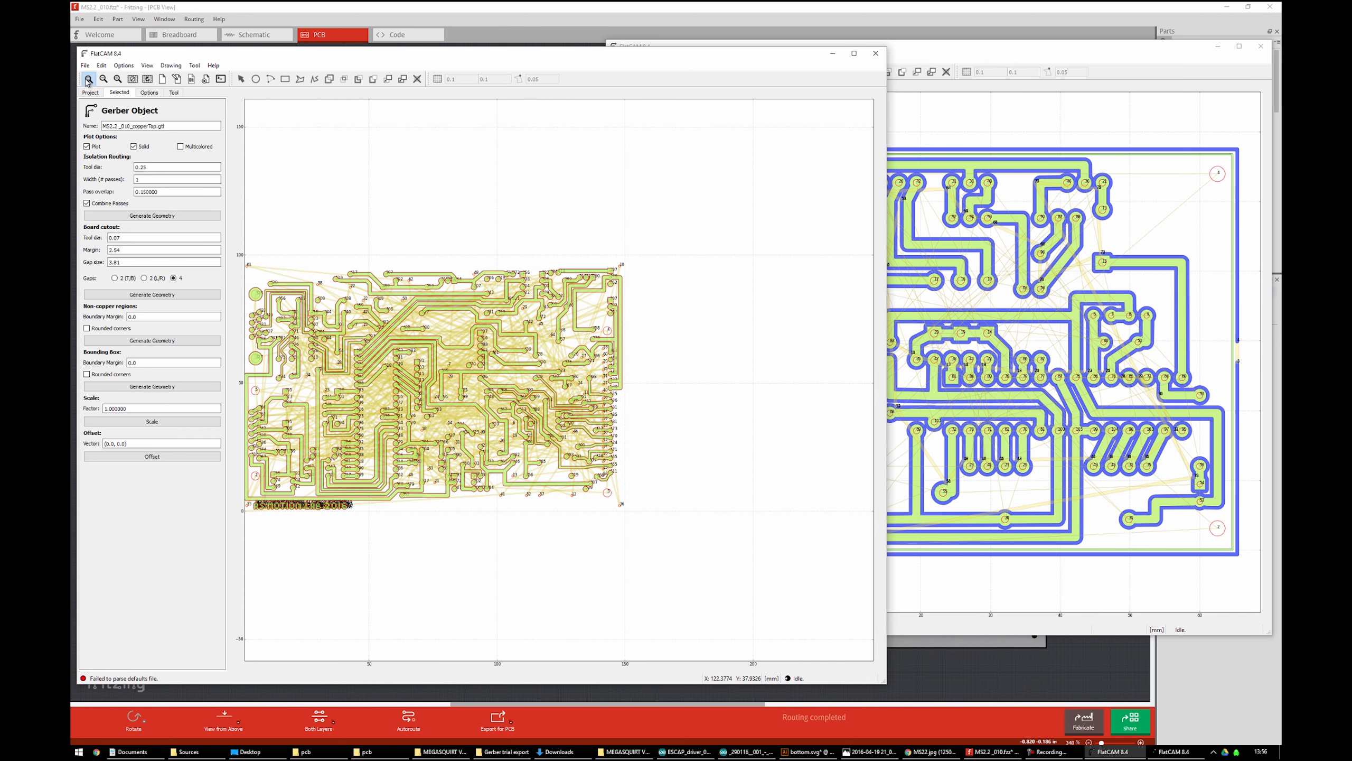
click(88, 79)
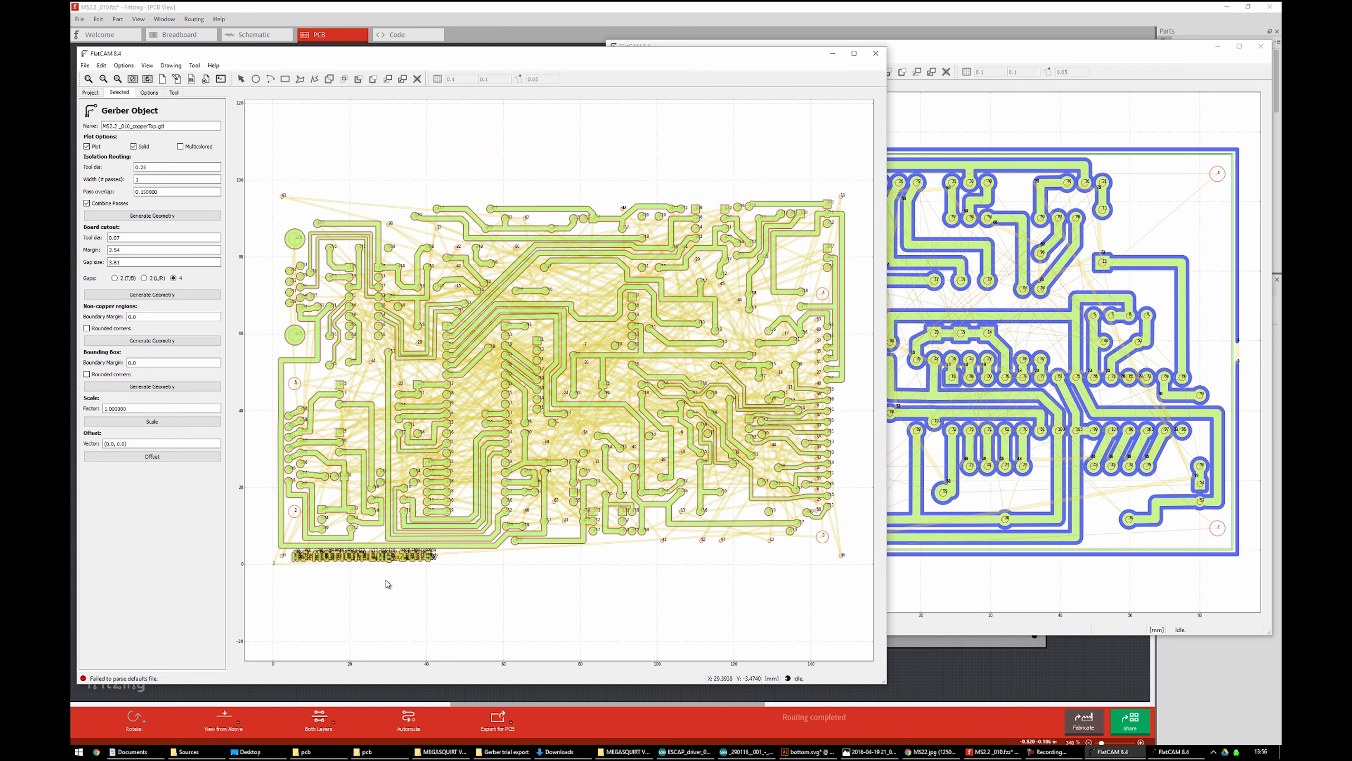
scroll(387, 583, up, 1)
scroll(378, 561, up, 1)
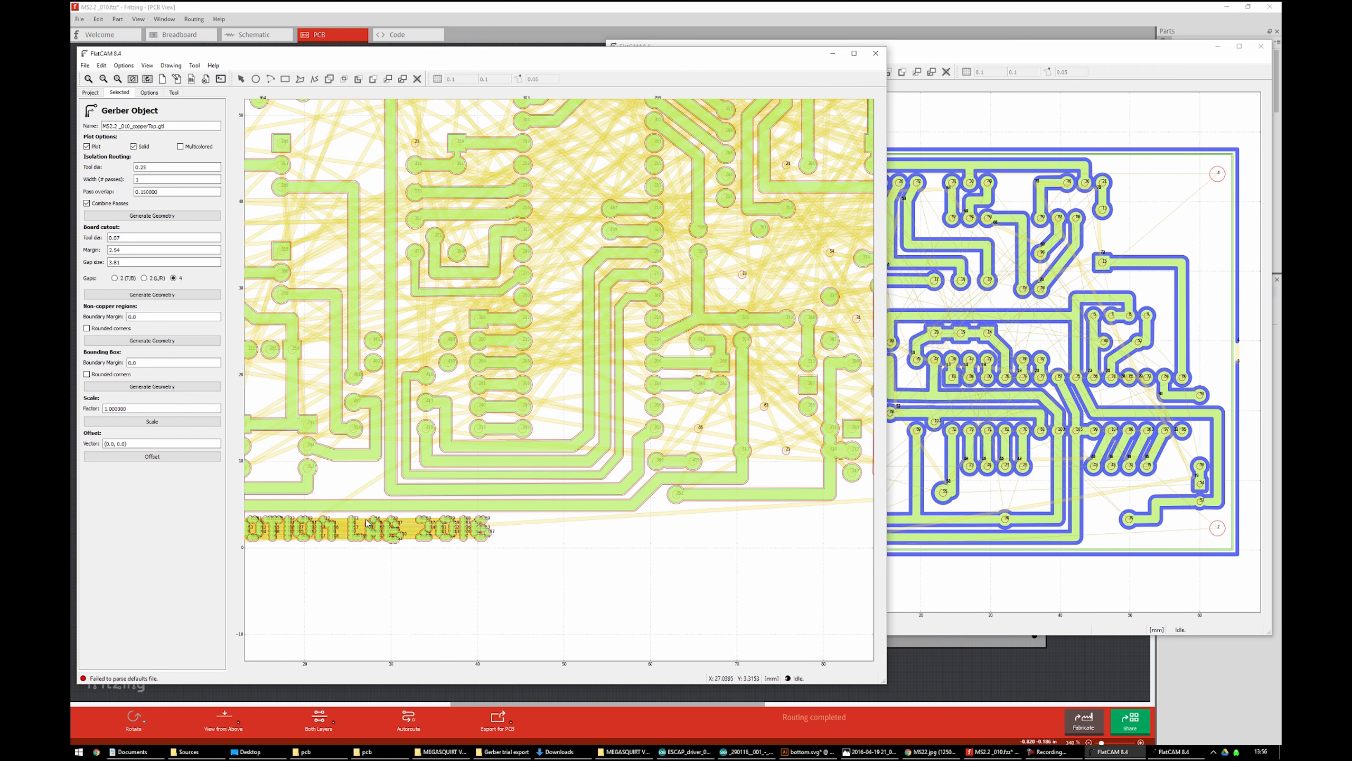
scroll(387, 534, up, 1)
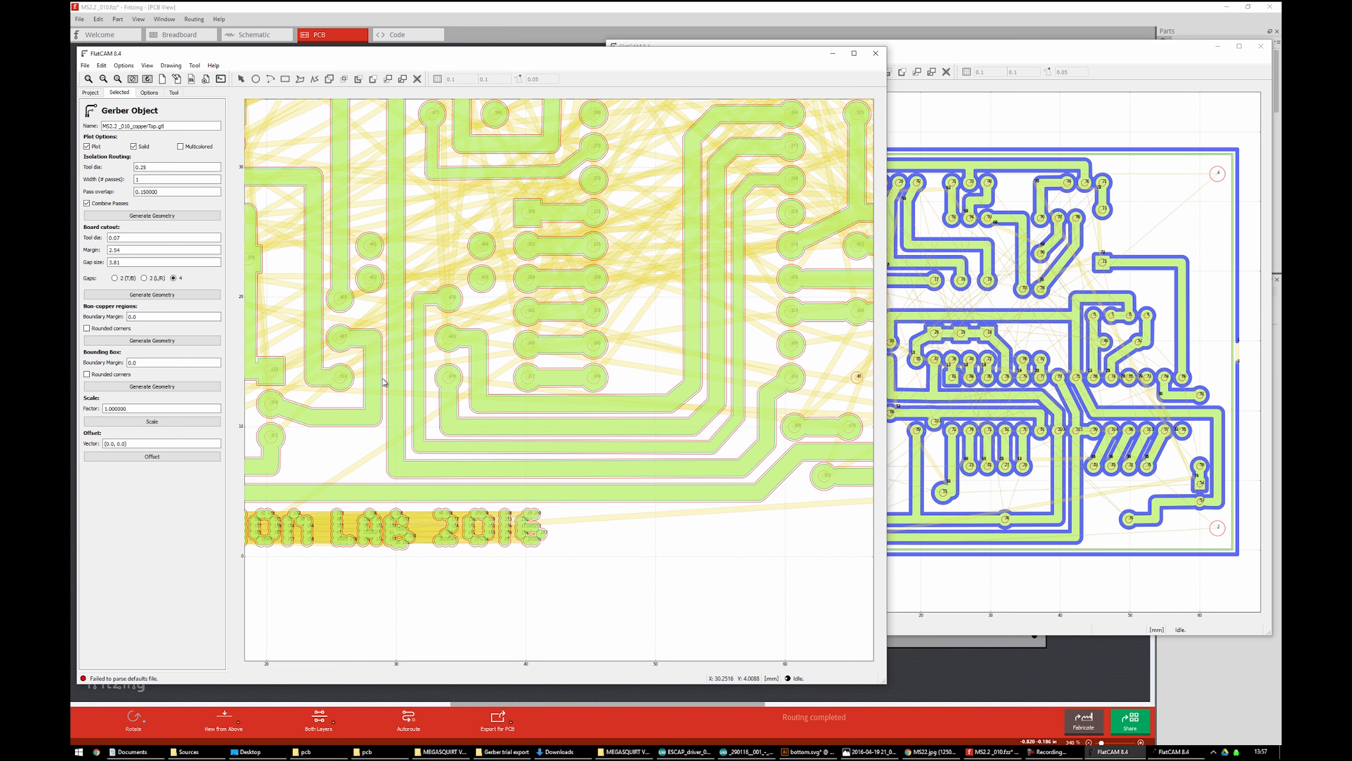
click(89, 79)
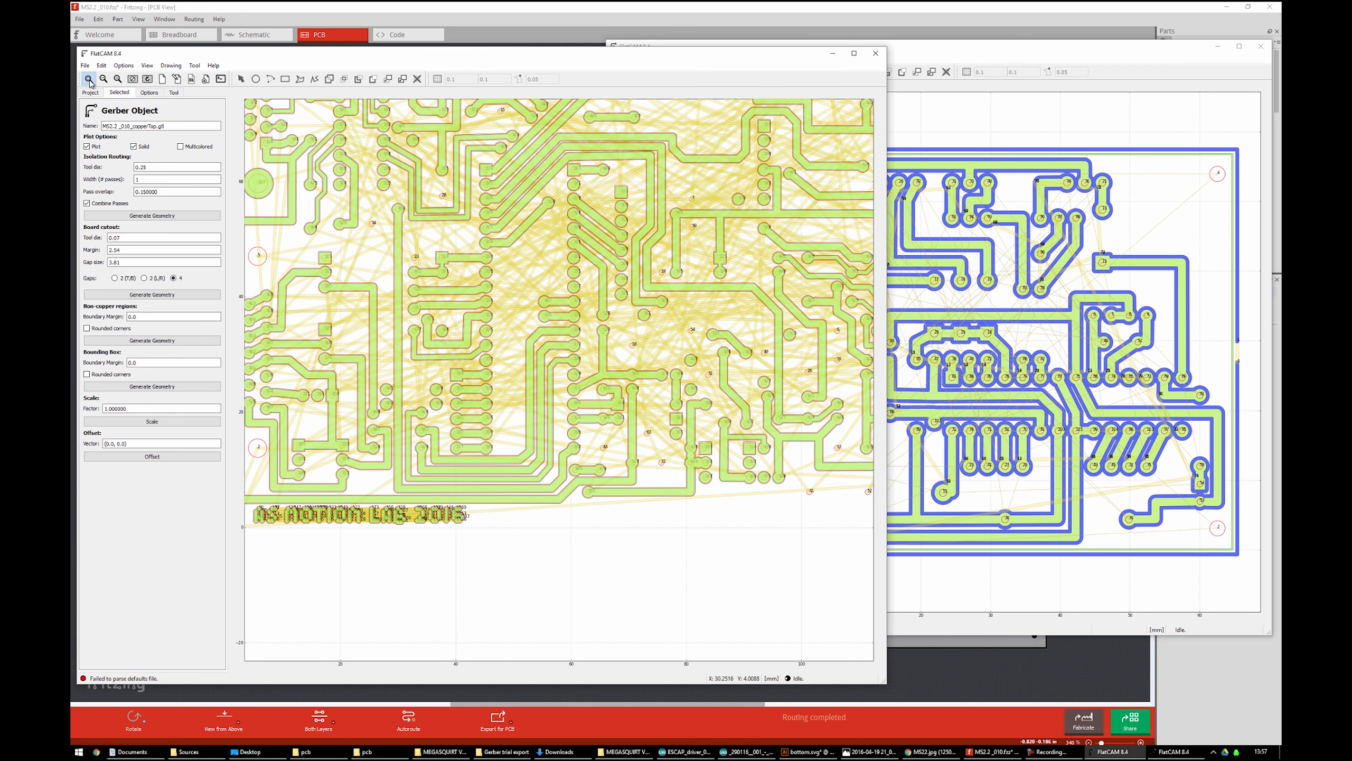
Open the CNC job settings of the MS2.2 _010_copperTop.gtl_iso geometry
click(89, 92)
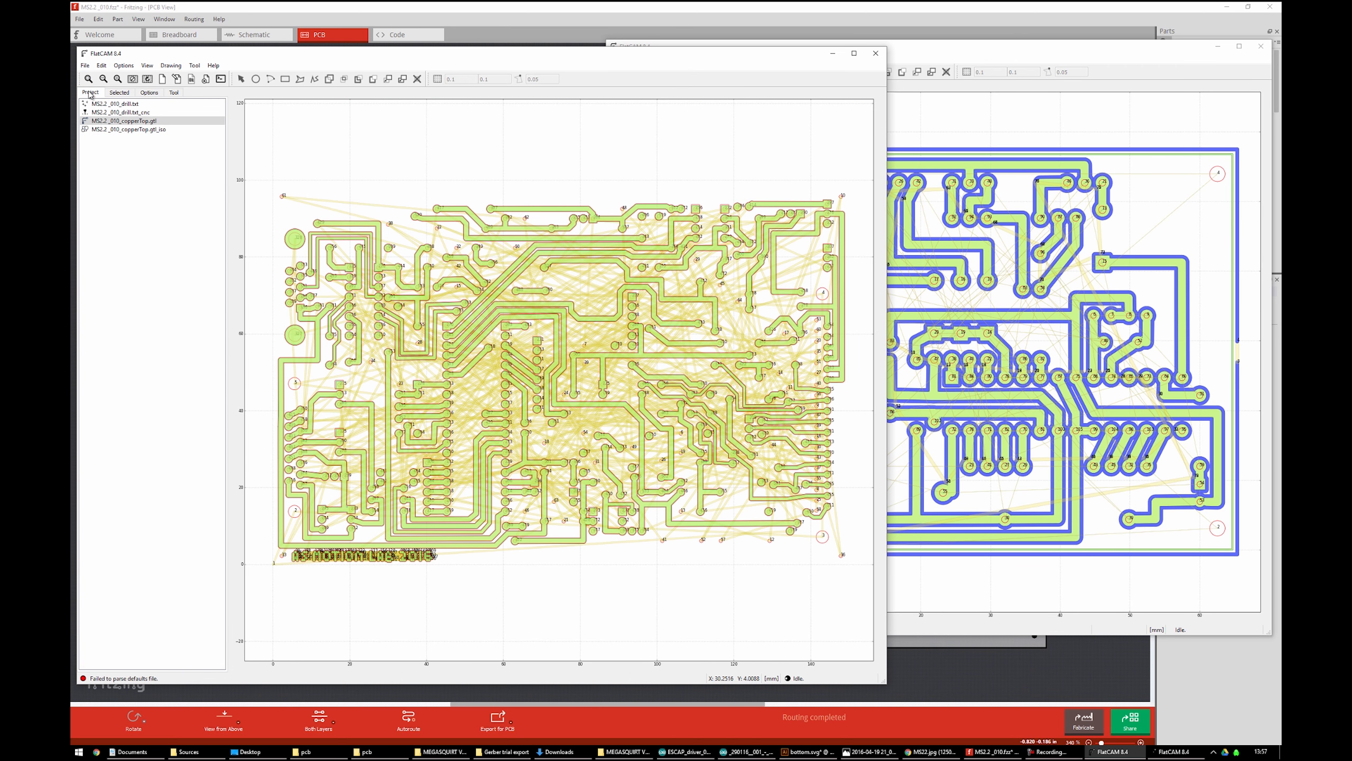
click(152, 131)
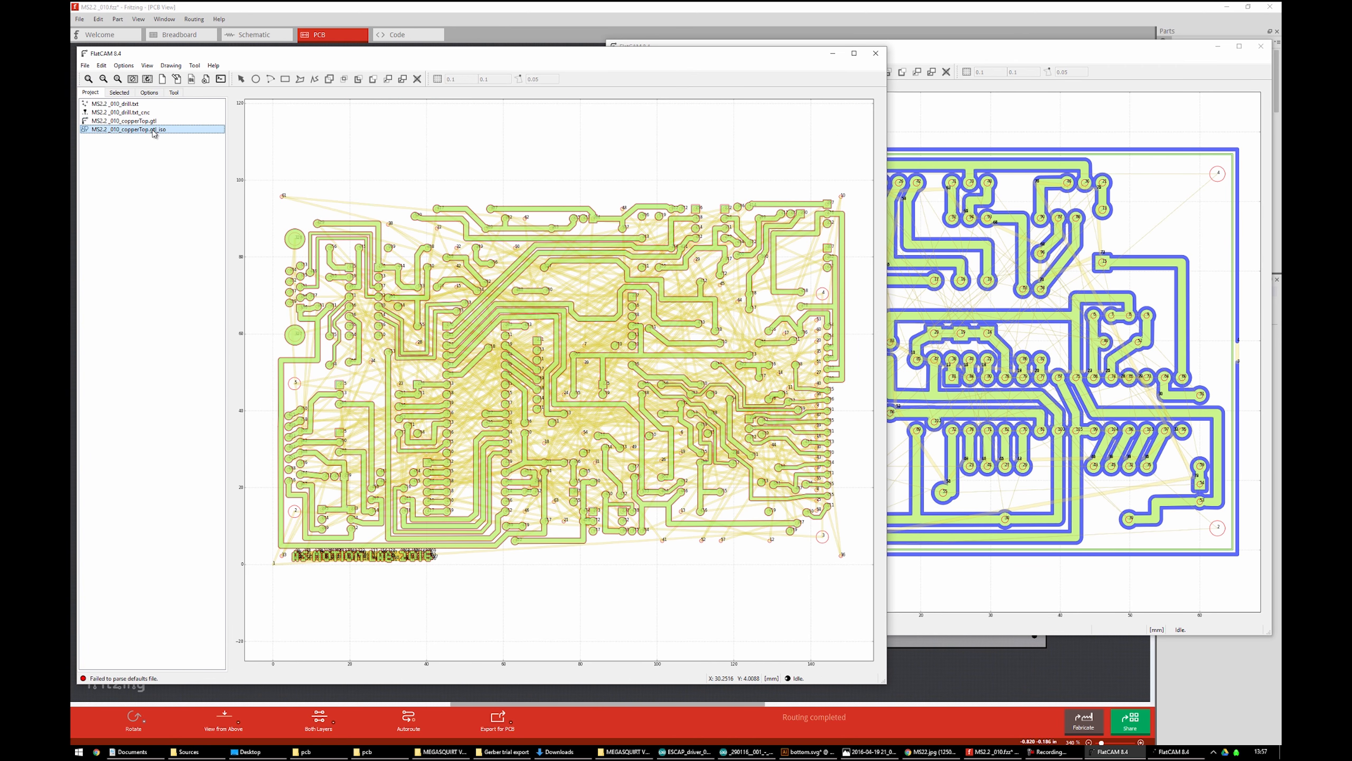
click(130, 122)
click(130, 129)
click(121, 93)
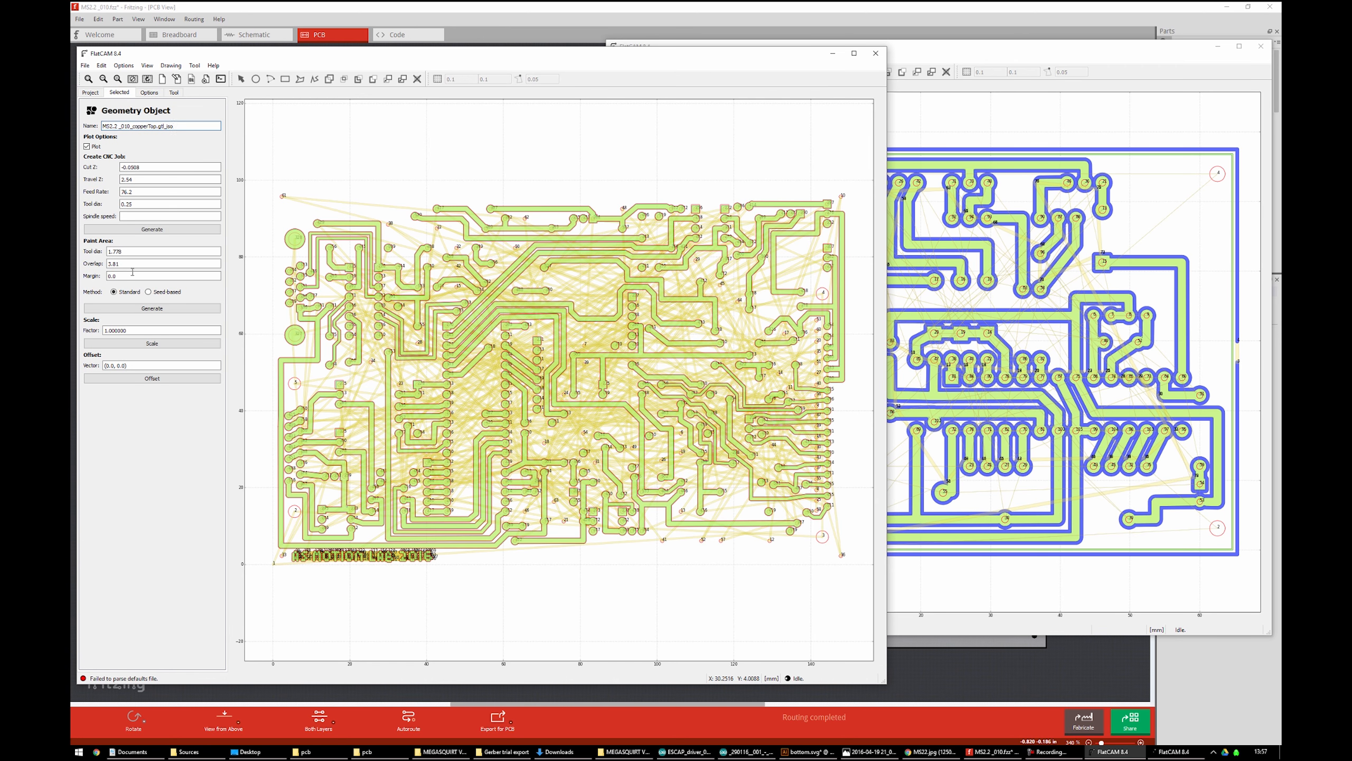
click(156, 179)
Open the v1b_copperTop.gtl_iso geometry settings in the other project window and check its Cut Z value for reference
click(1098, 113)
click(619, 86)
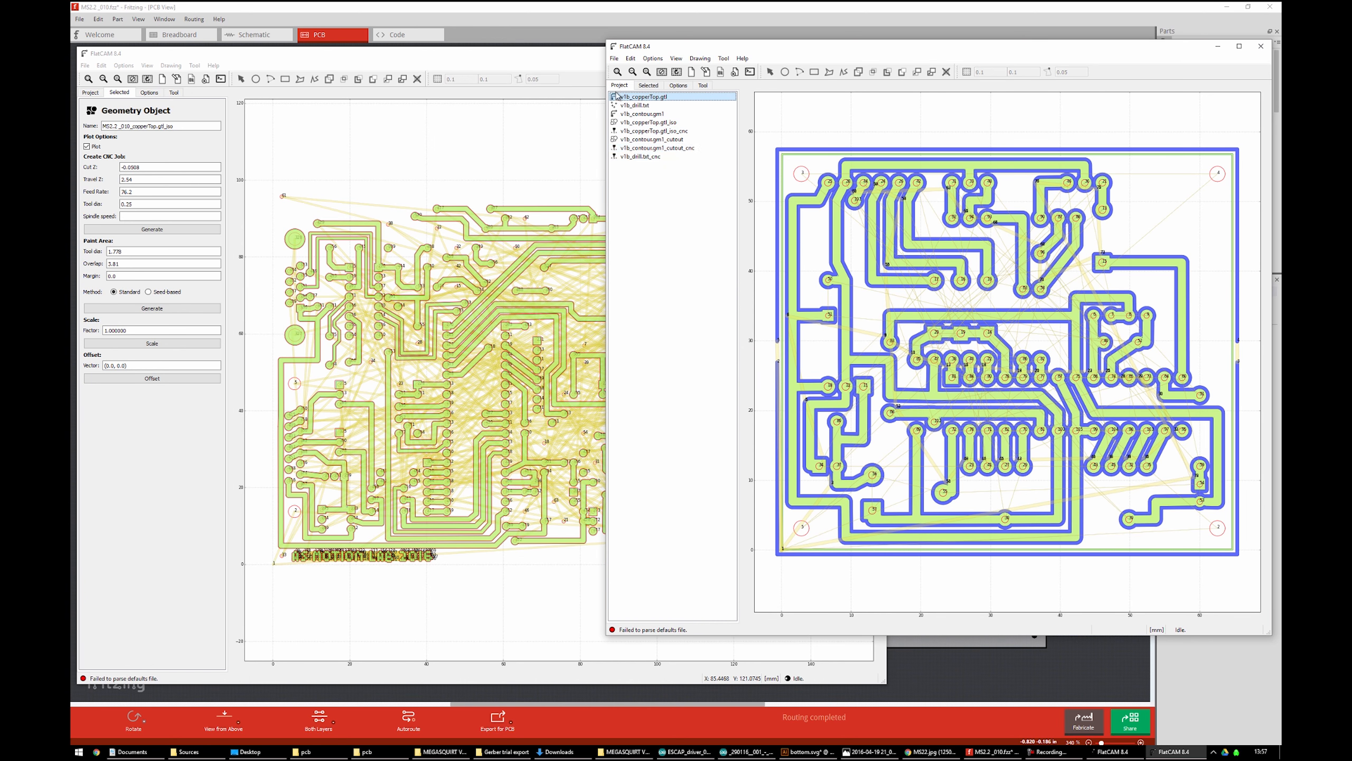
click(650, 124)
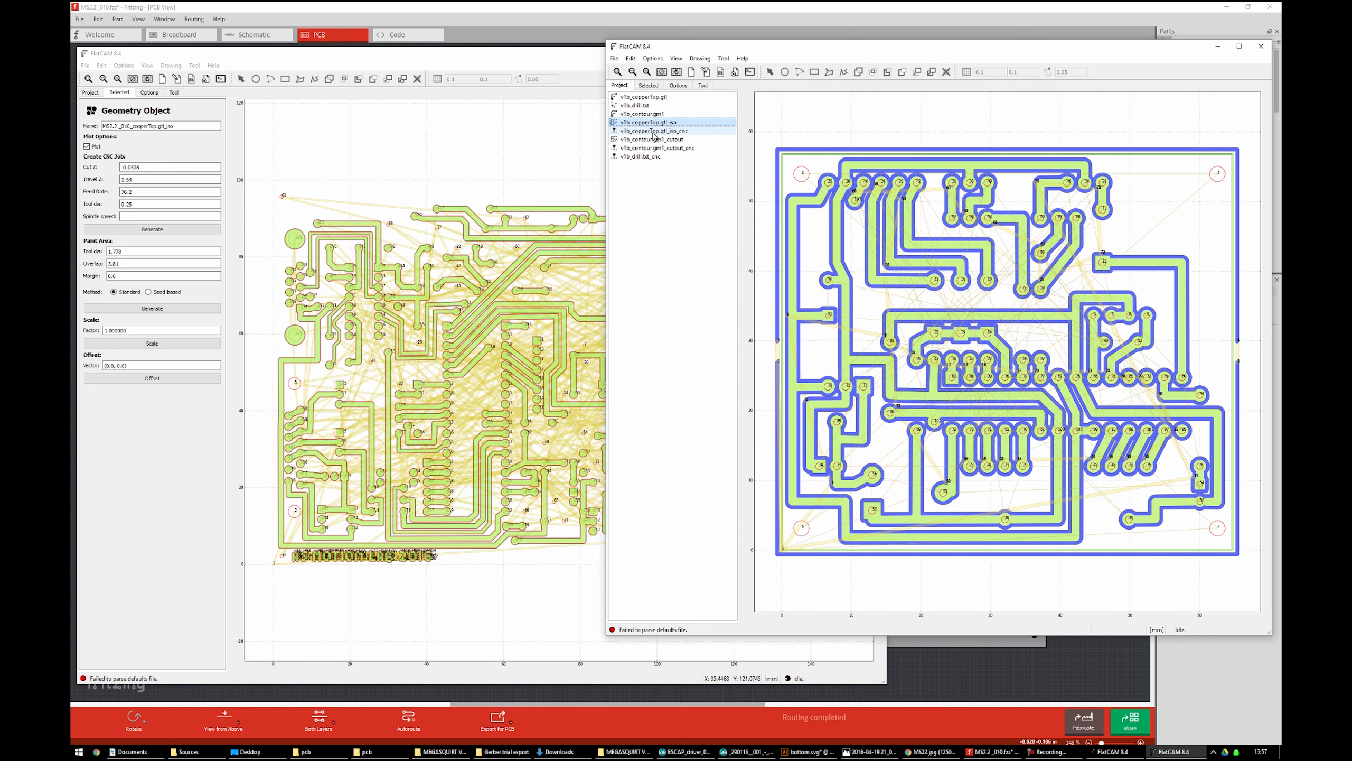
click(648, 85)
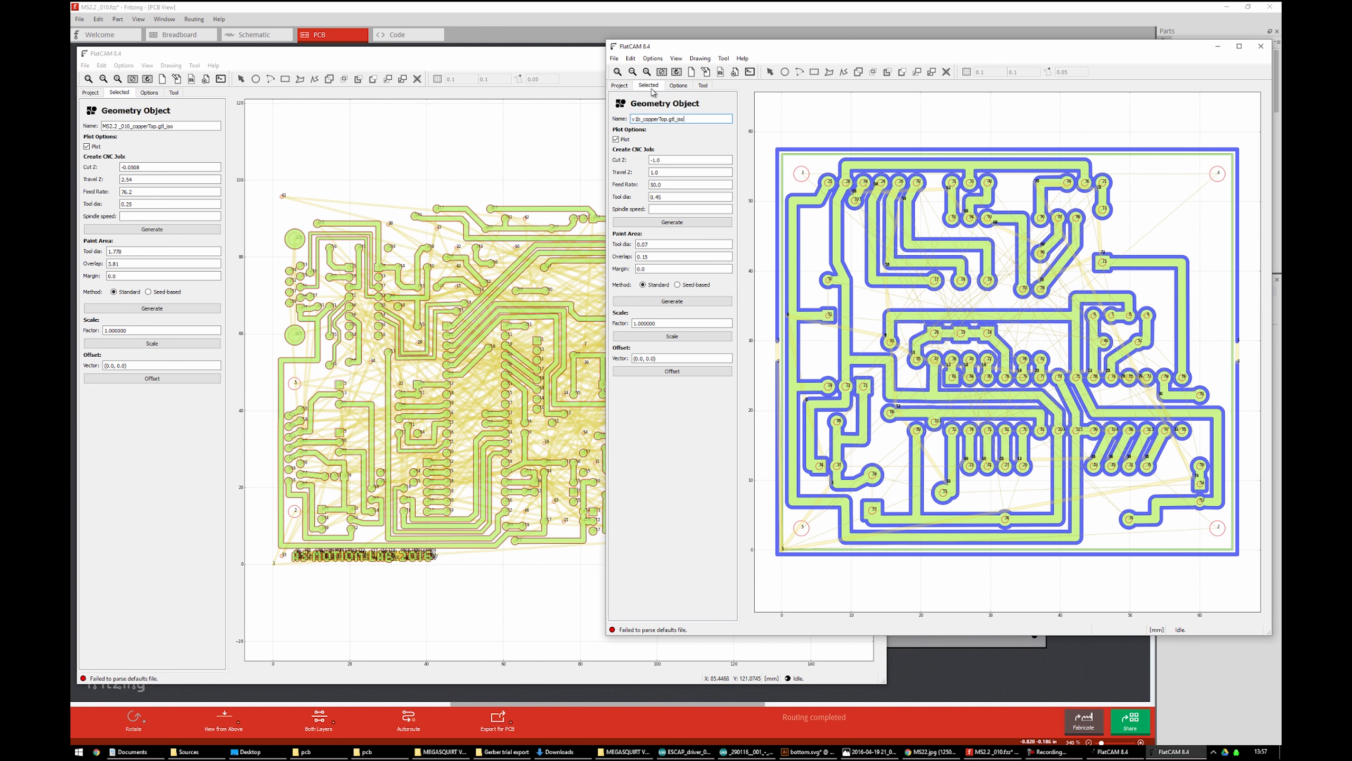
drag(665, 156, 631, 163)
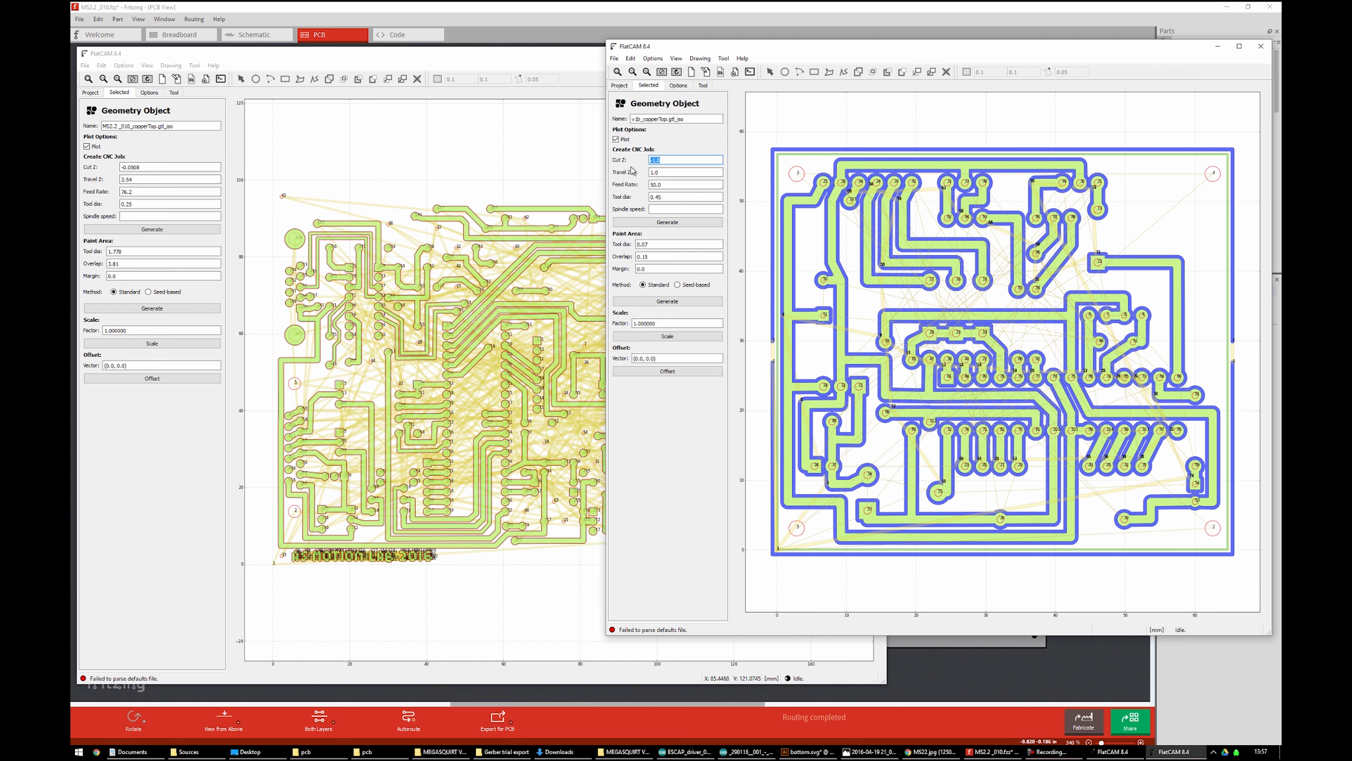
Set the Cut Z of the MS2.2 _010_copperTop.gtl_iso geometry to -1, checking it against the v1b_copperTop.gtl_iso geometry in the other window
drag(156, 167, 73, 167)
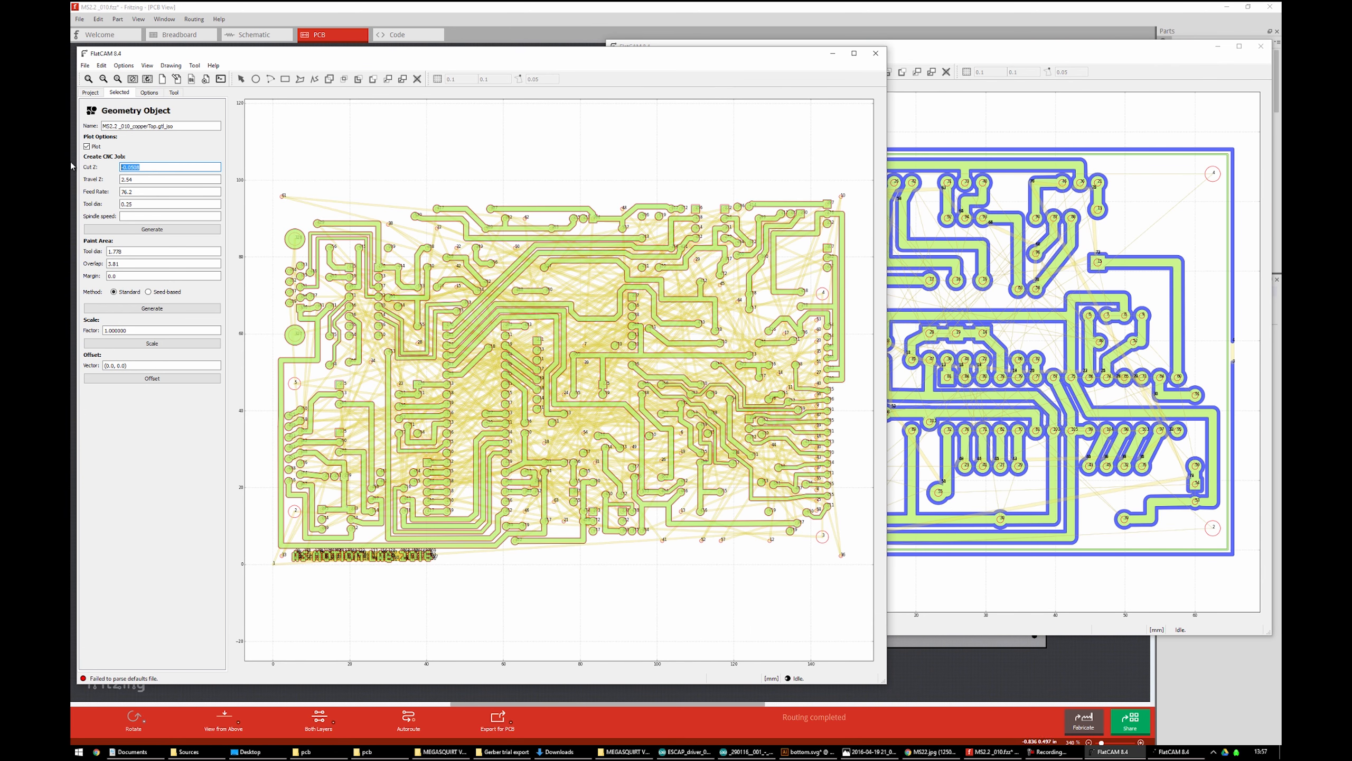
text(0.)
drag(930, 54, 950, 44)
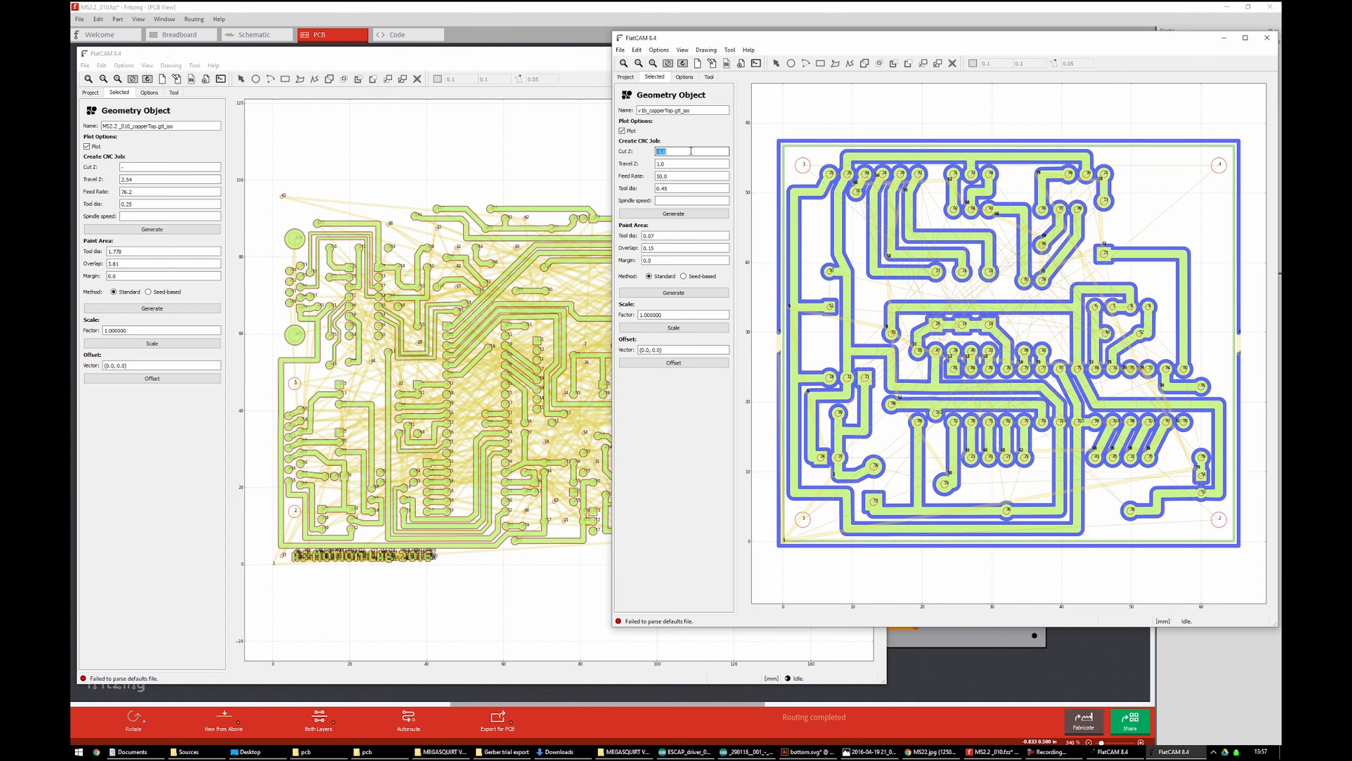
click(139, 167)
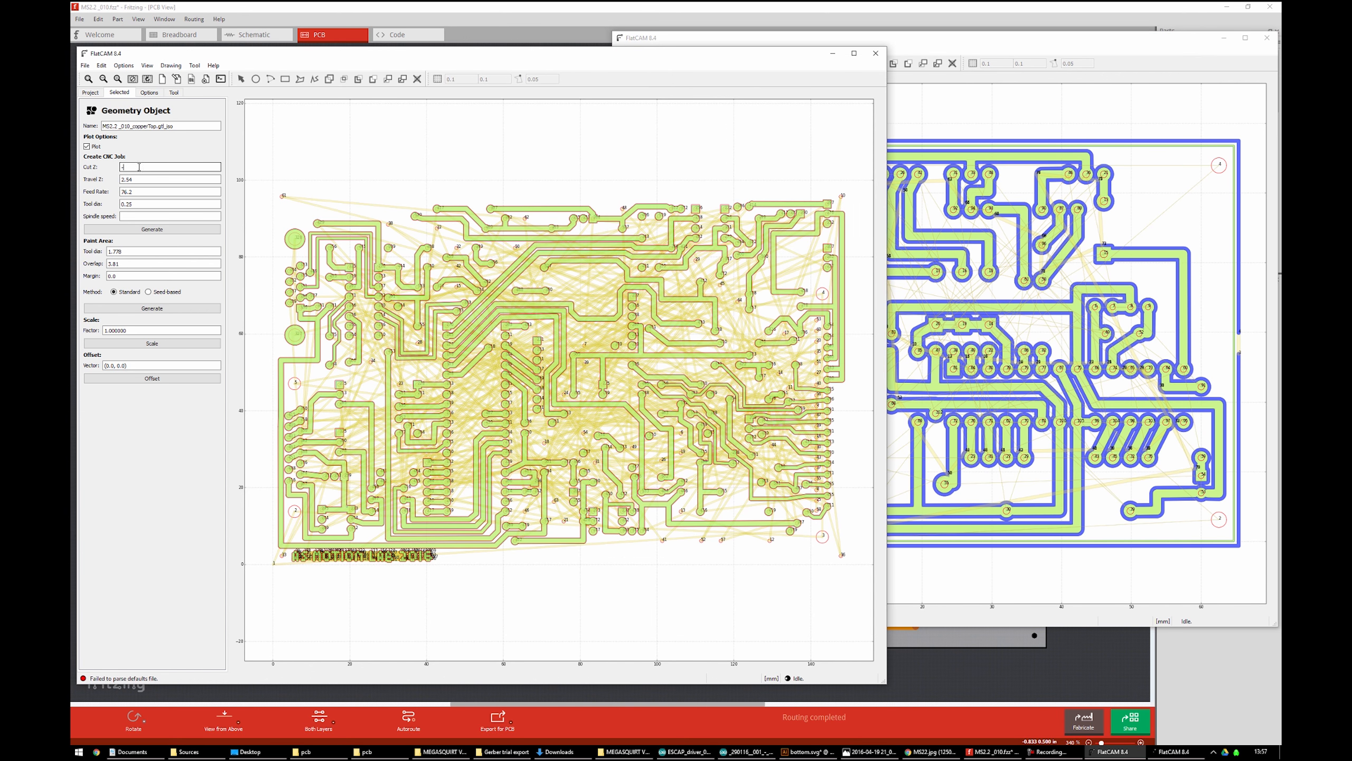
click(898, 41)
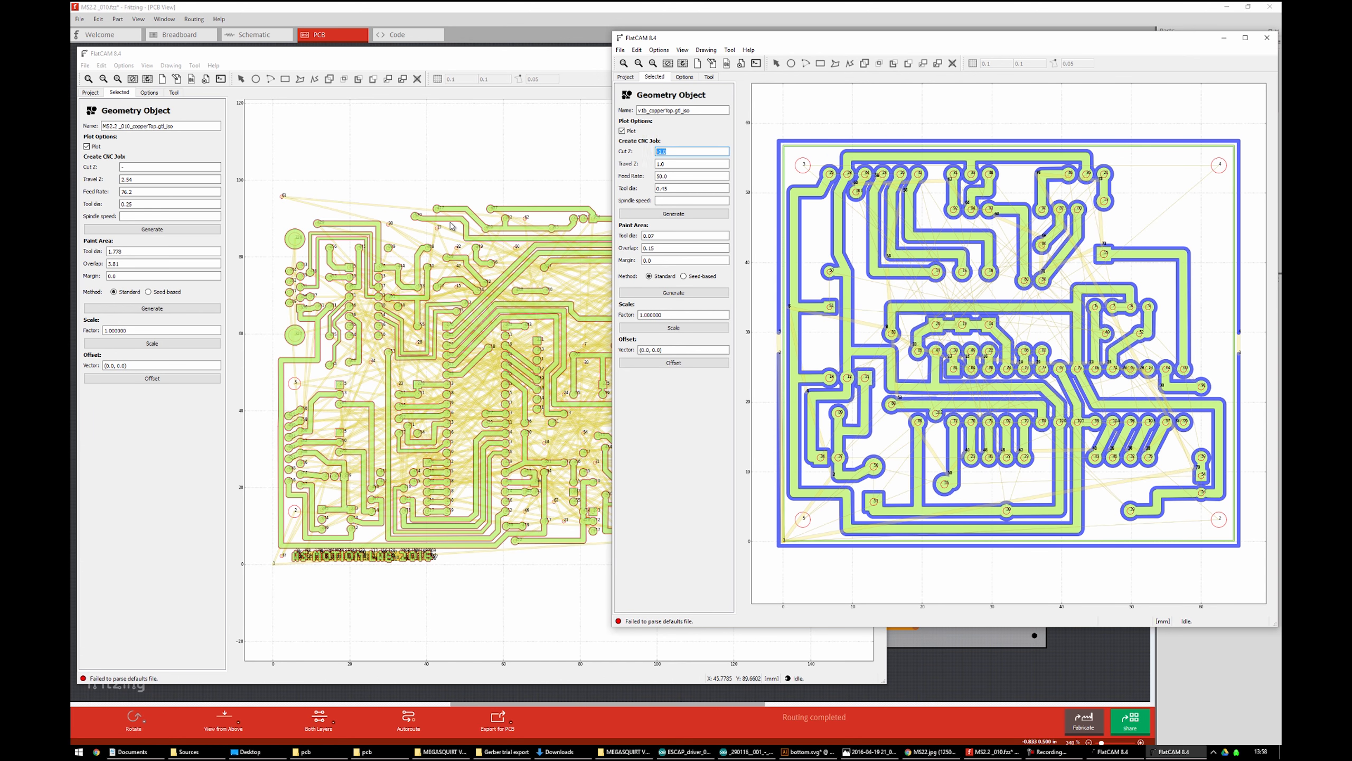
click(695, 155)
click(145, 167)
click(954, 52)
click(148, 167)
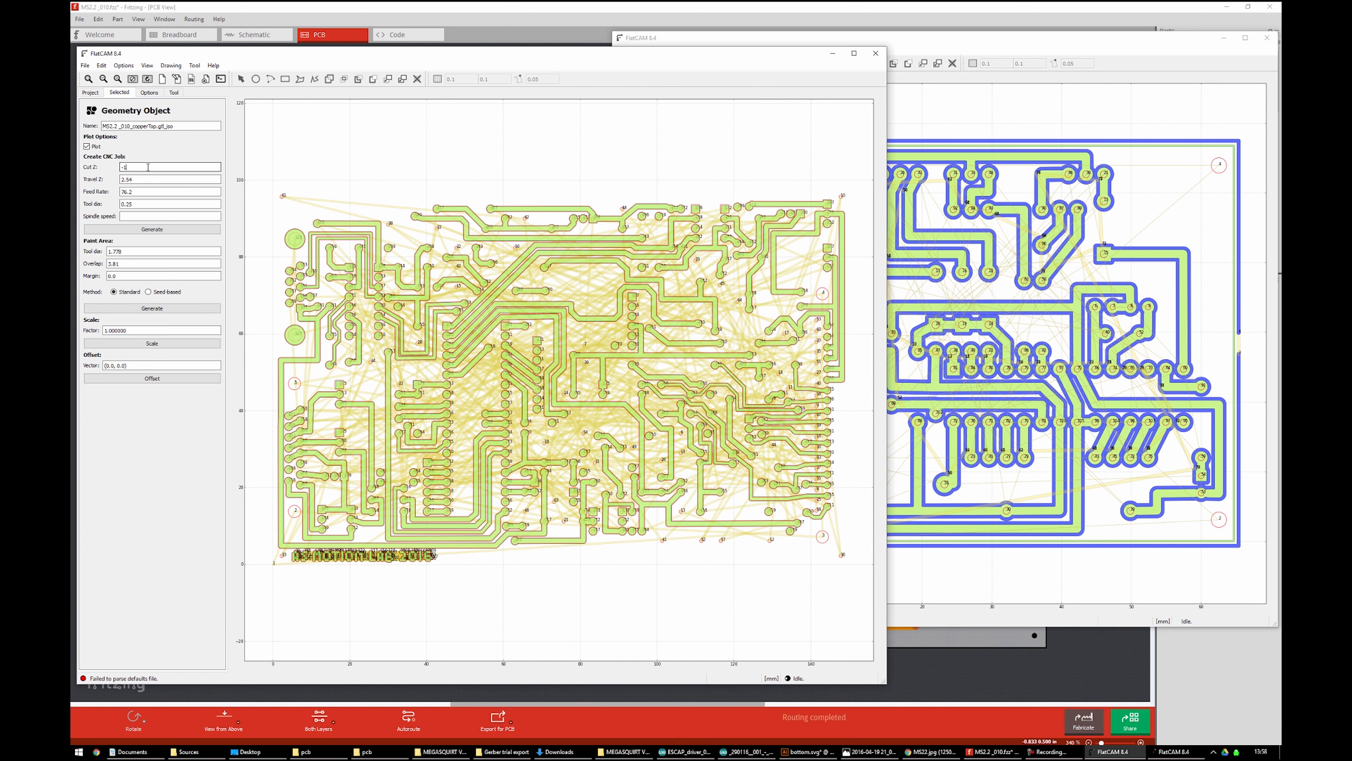
click(954, 39)
drag(954, 39, 957, 26)
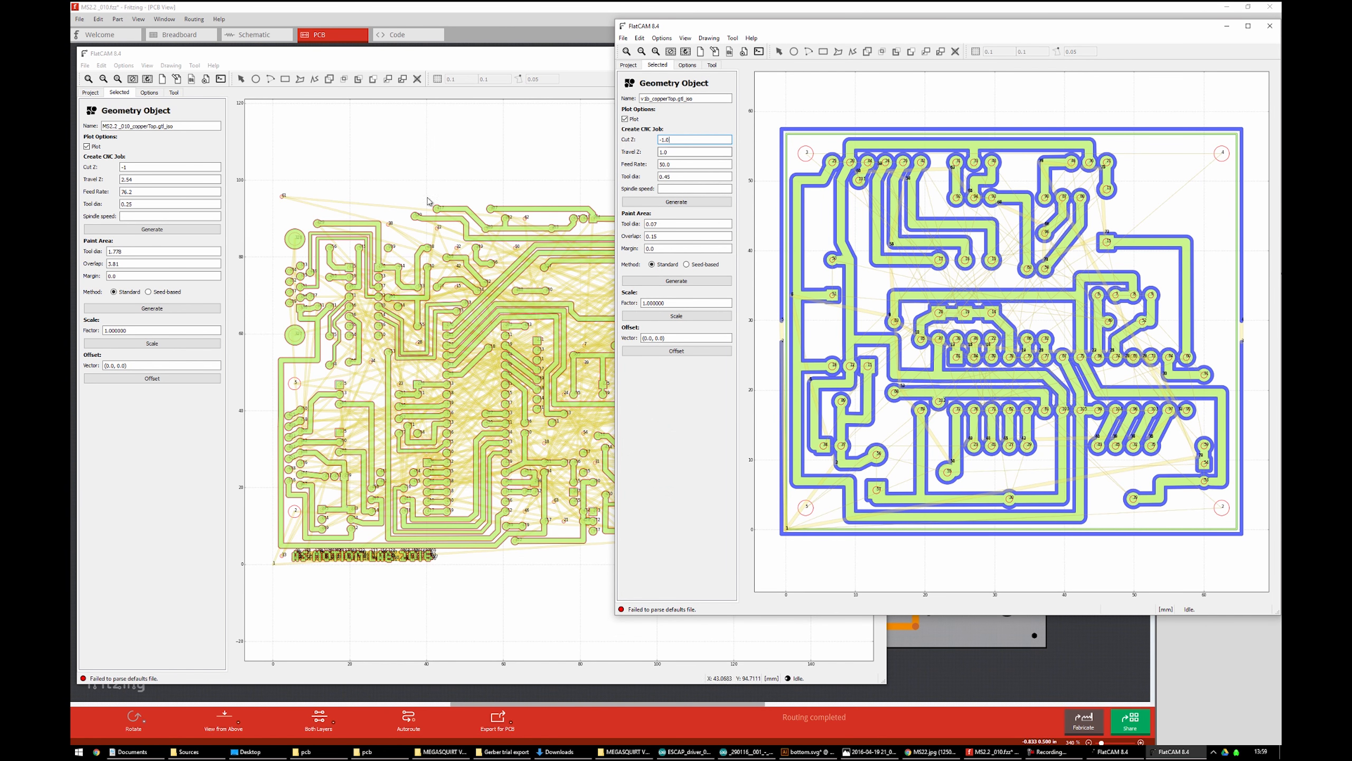
Set the geometry's Travel Z to 2 and its feed rate to 50, using the other project's settings for reference
double_click(147, 179)
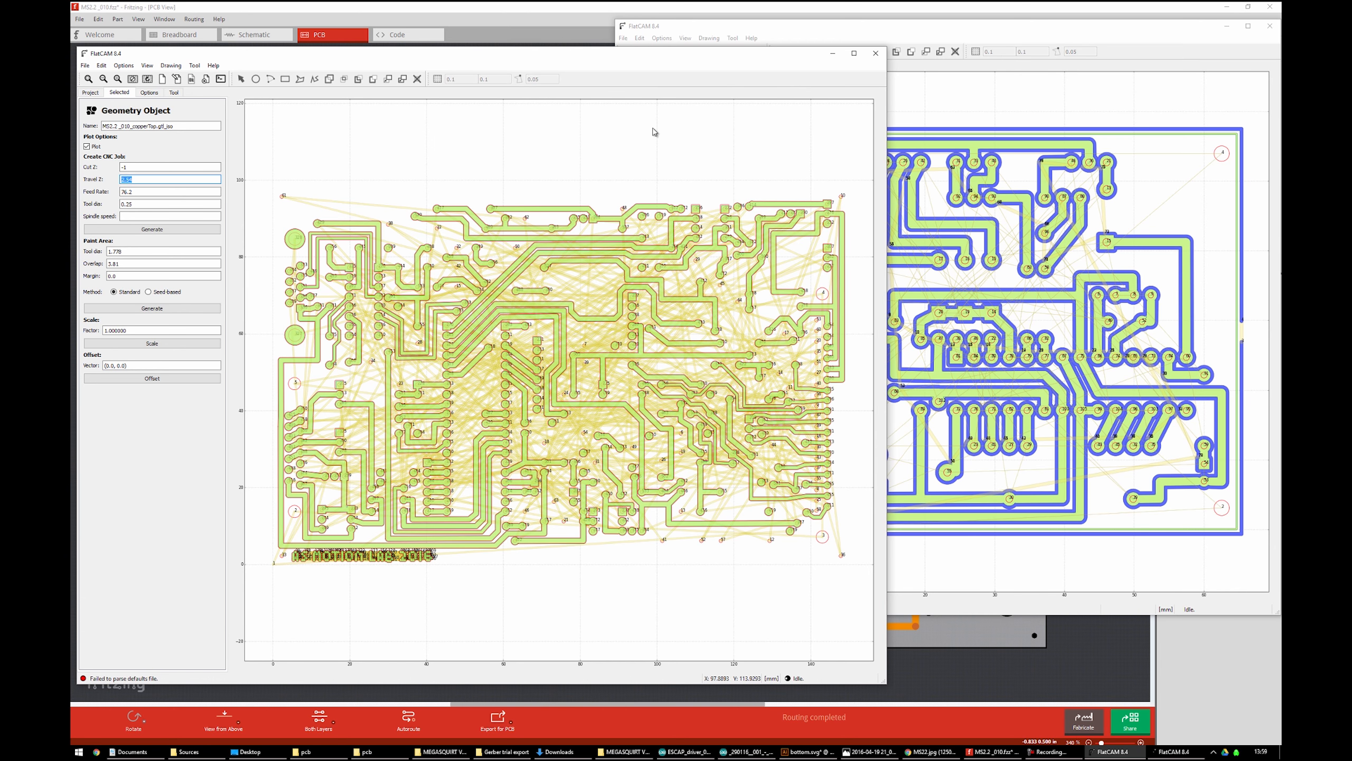
text(2)
click(1022, 39)
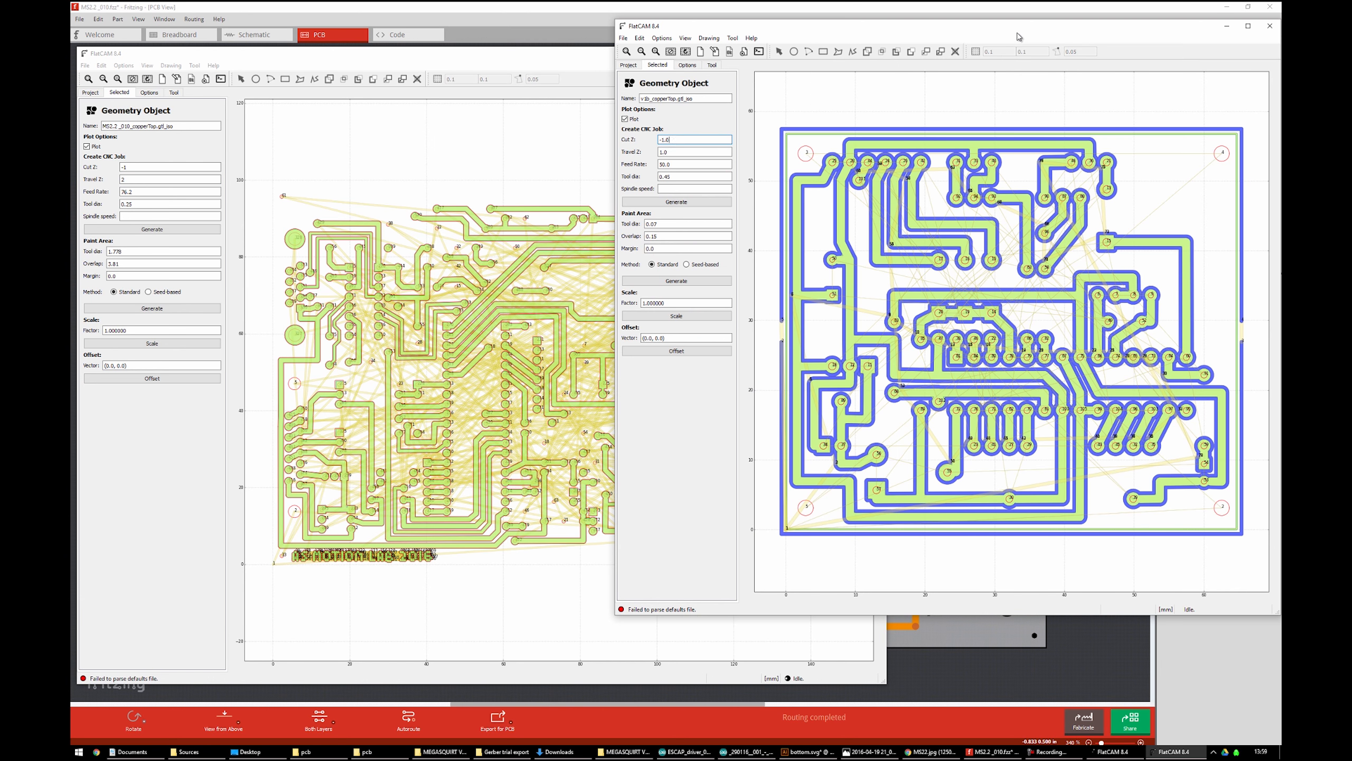
click(678, 154)
click(170, 192)
text(50)
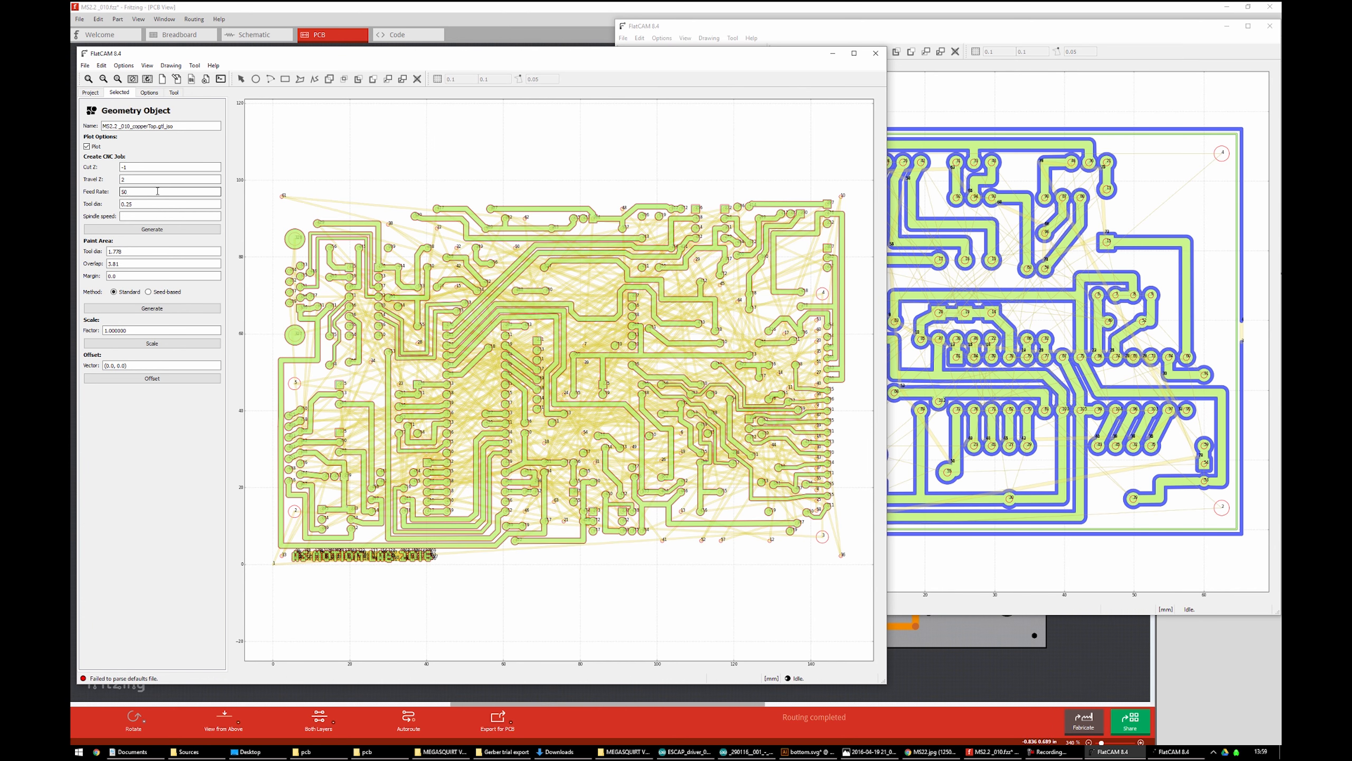
double_click(157, 191)
Check the tool diameter in the v1b_copperTop.gtl_iso settings and set the MS2.2 geometry's CNC tool diameter to 0.3
click(986, 31)
drag(986, 31, 983, 32)
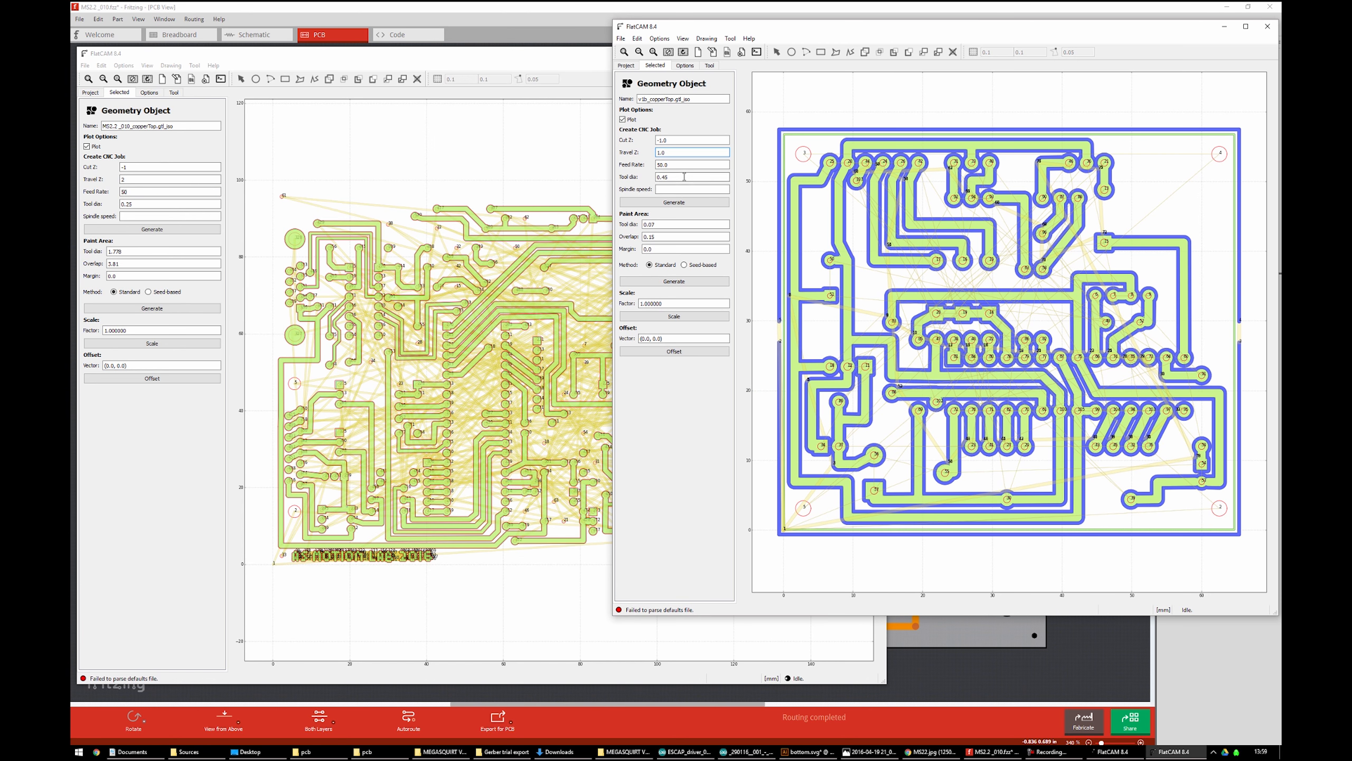
click(152, 202)
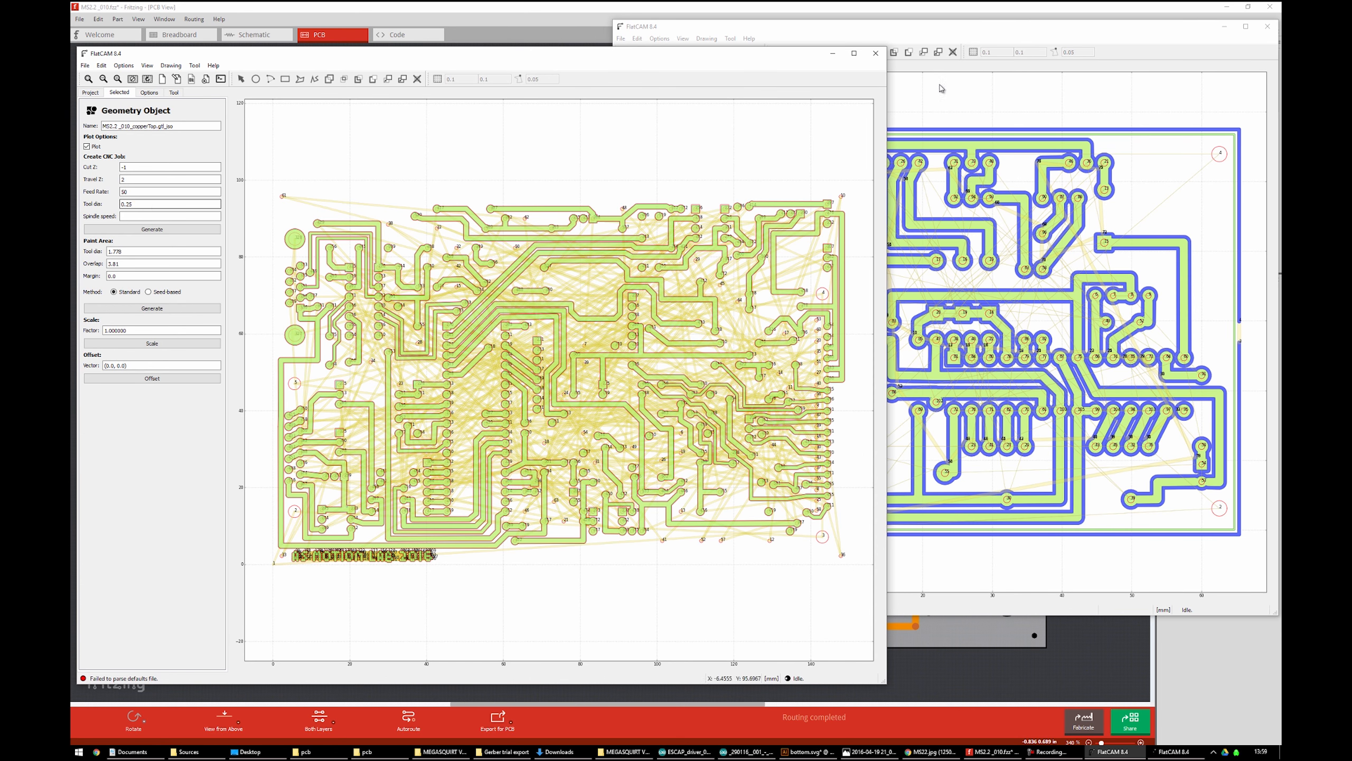
click(764, 212)
key(Tab)
key(Tab)
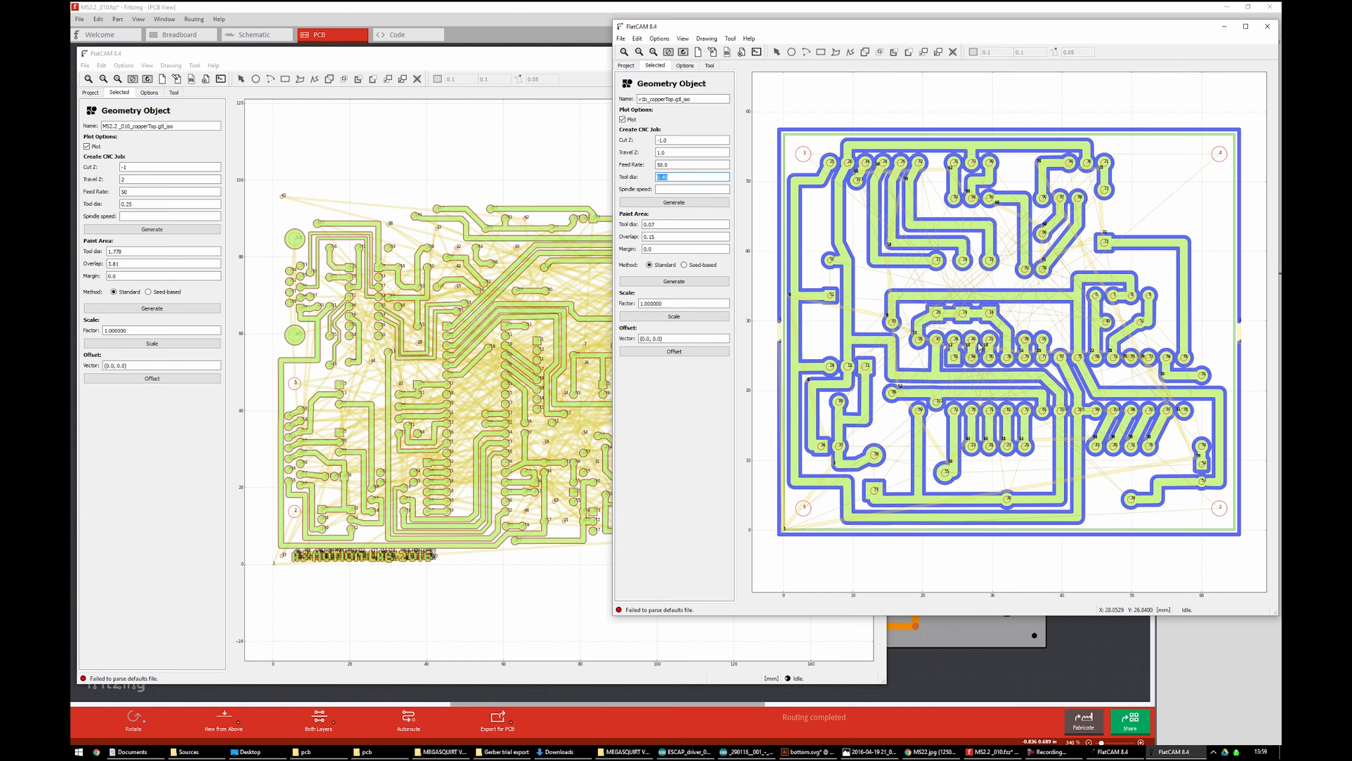
click(696, 176)
drag(695, 176, 644, 183)
click(143, 204)
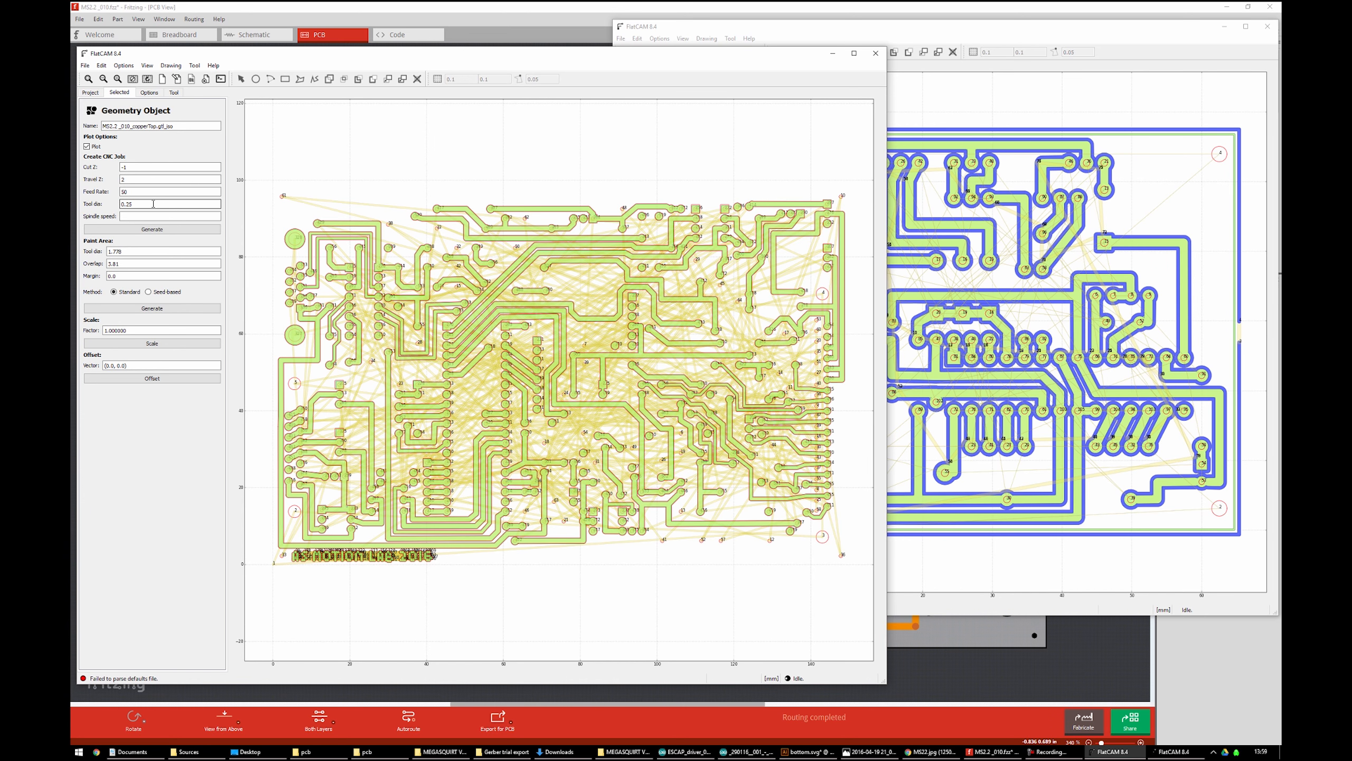
drag(1006, 33, 1007, 27)
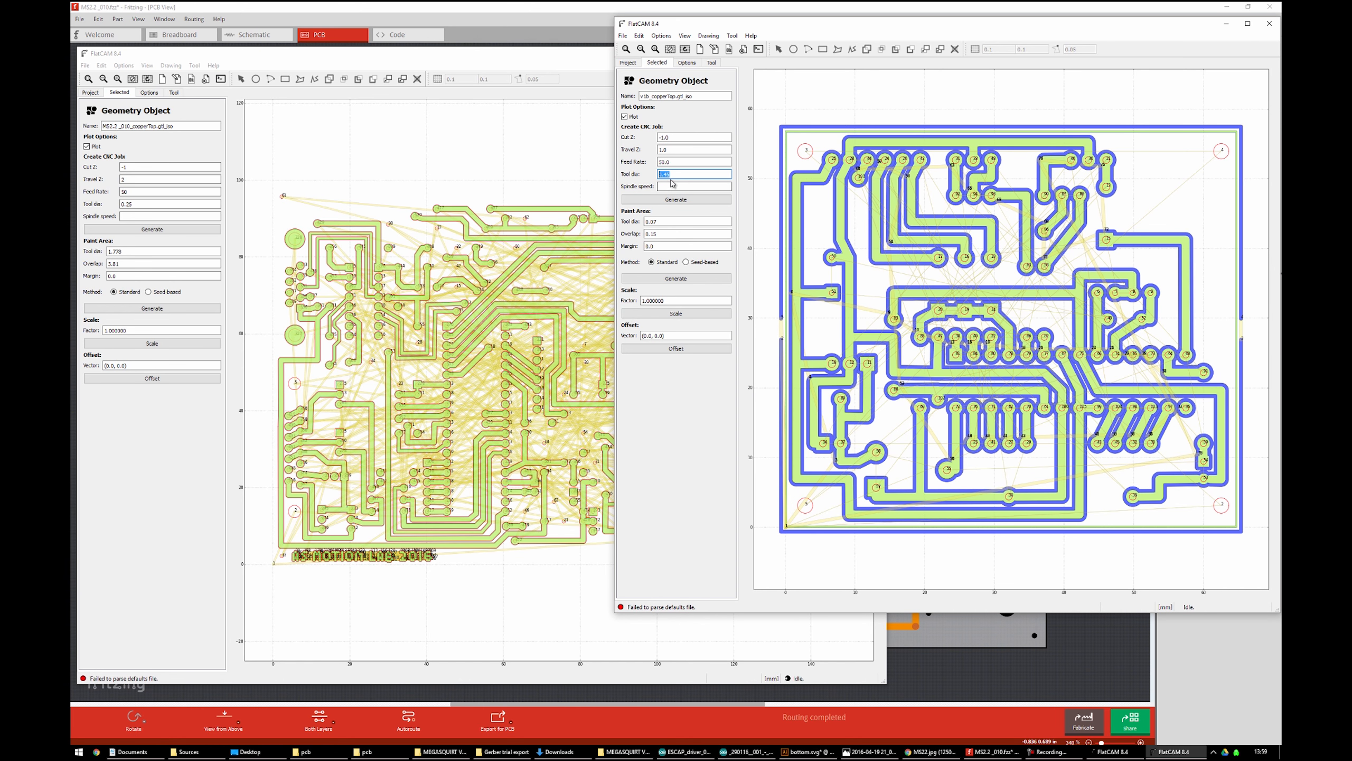
click(162, 203)
double_click(147, 207)
click(154, 206)
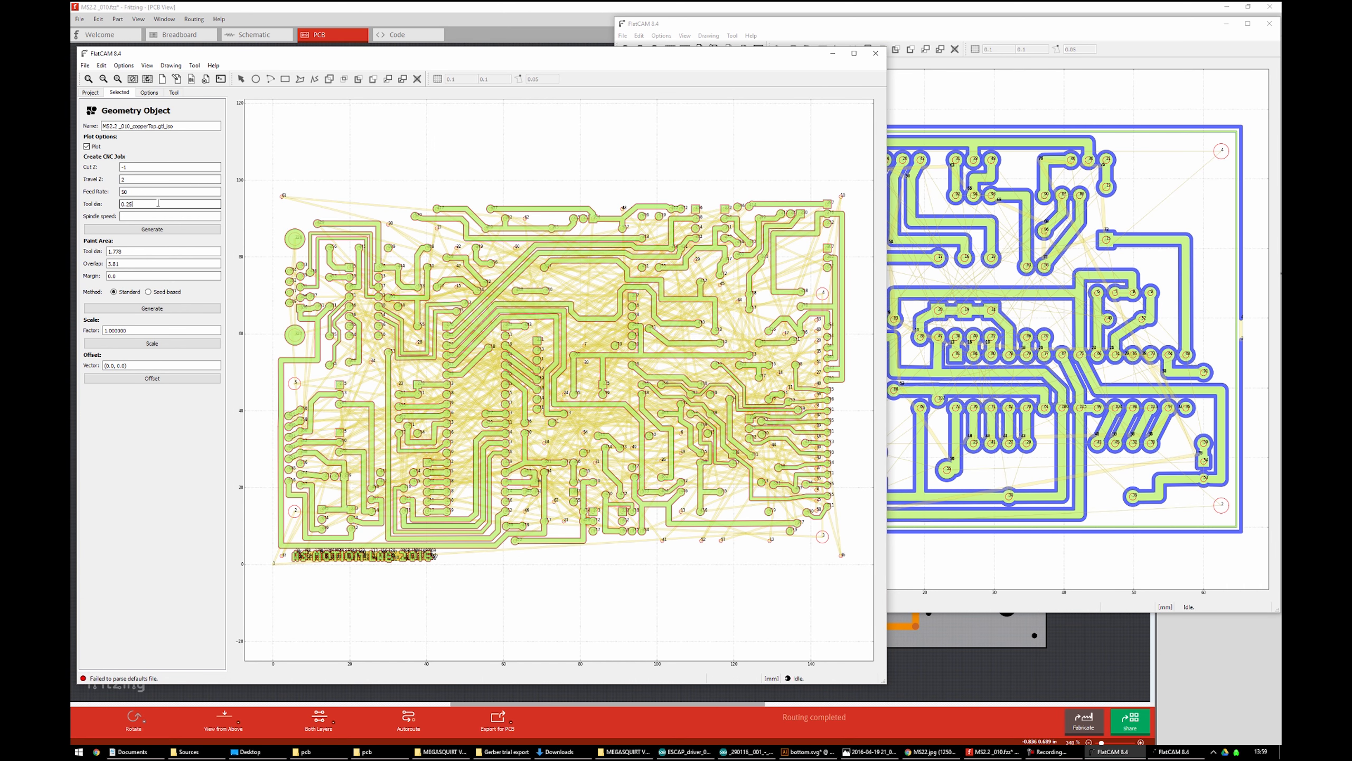
text(3)
Compare the settings with the v1b reference project once more and generate the CNC job from the MS2.2 _010_copperTop.gtl_iso geometry
click(979, 46)
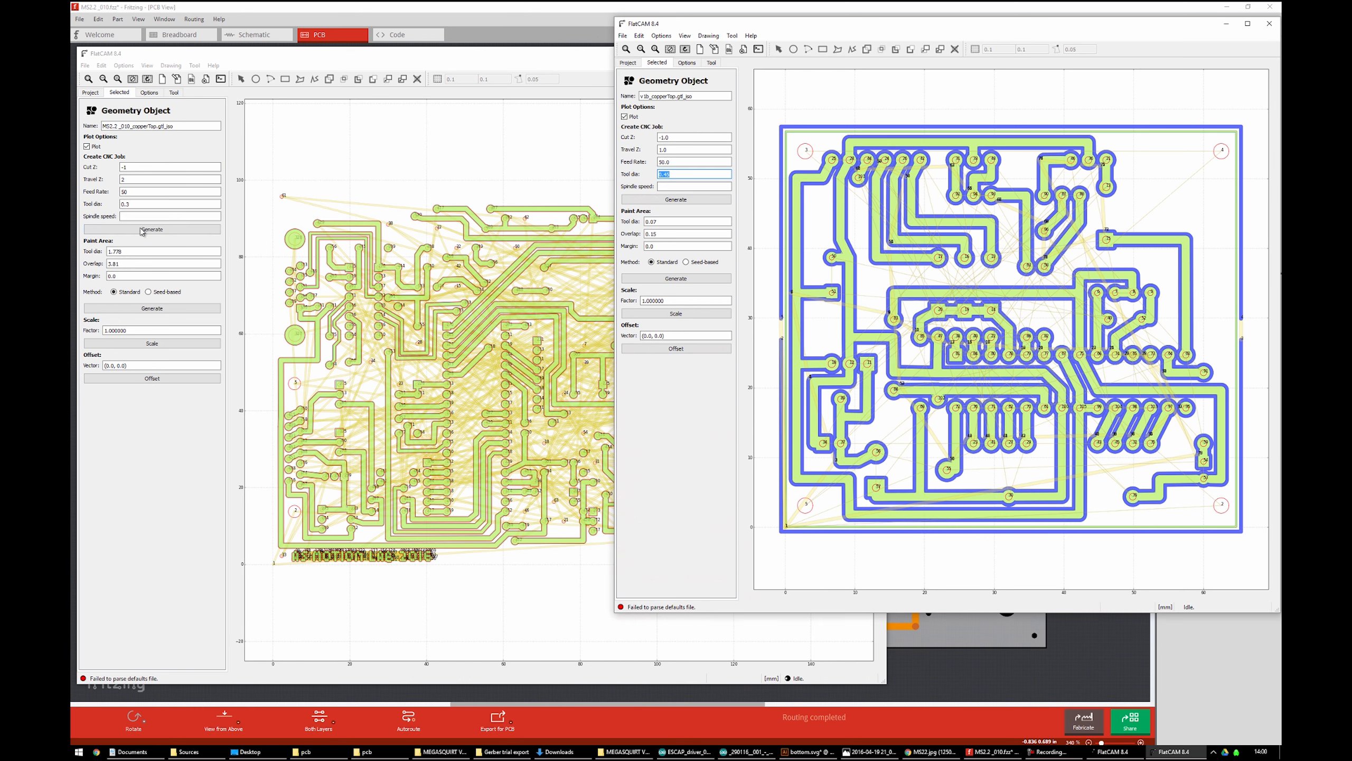
click(148, 196)
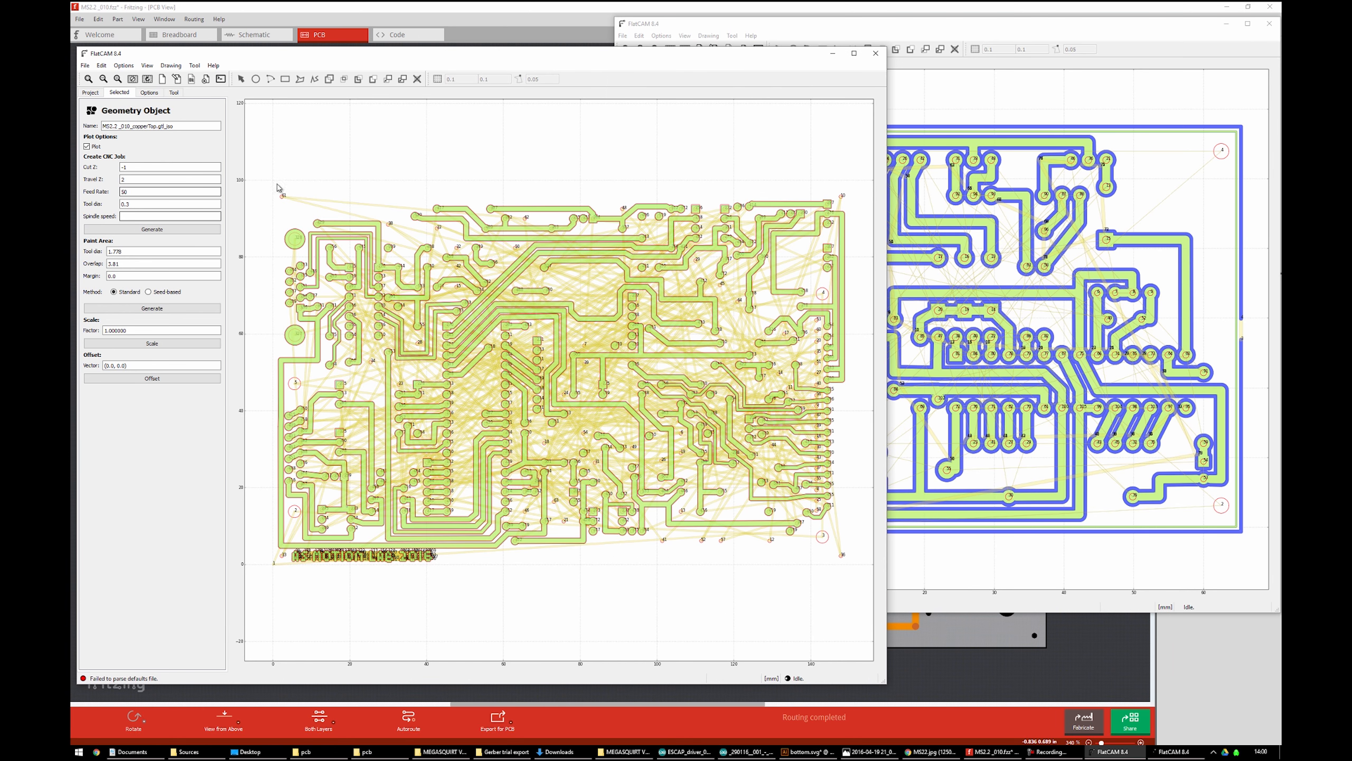
click(1006, 49)
click(692, 173)
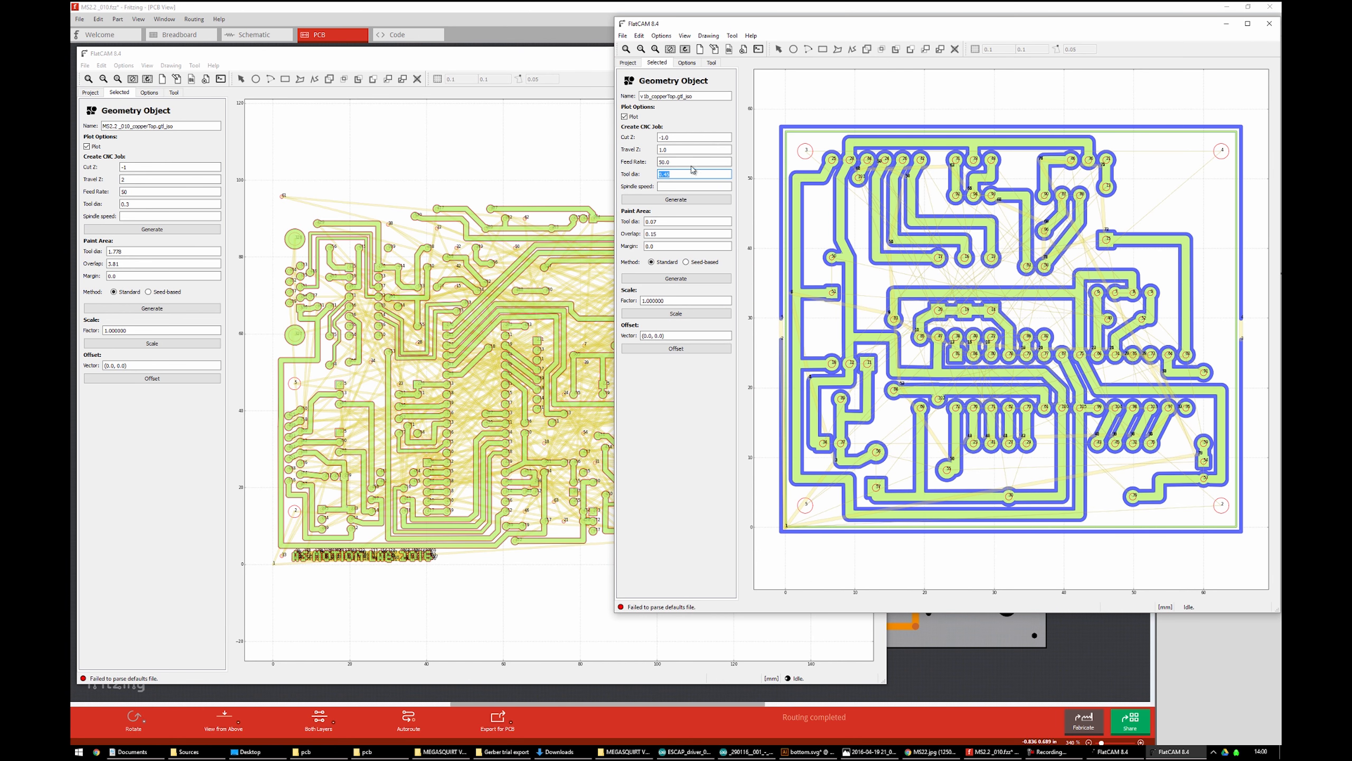
click(159, 151)
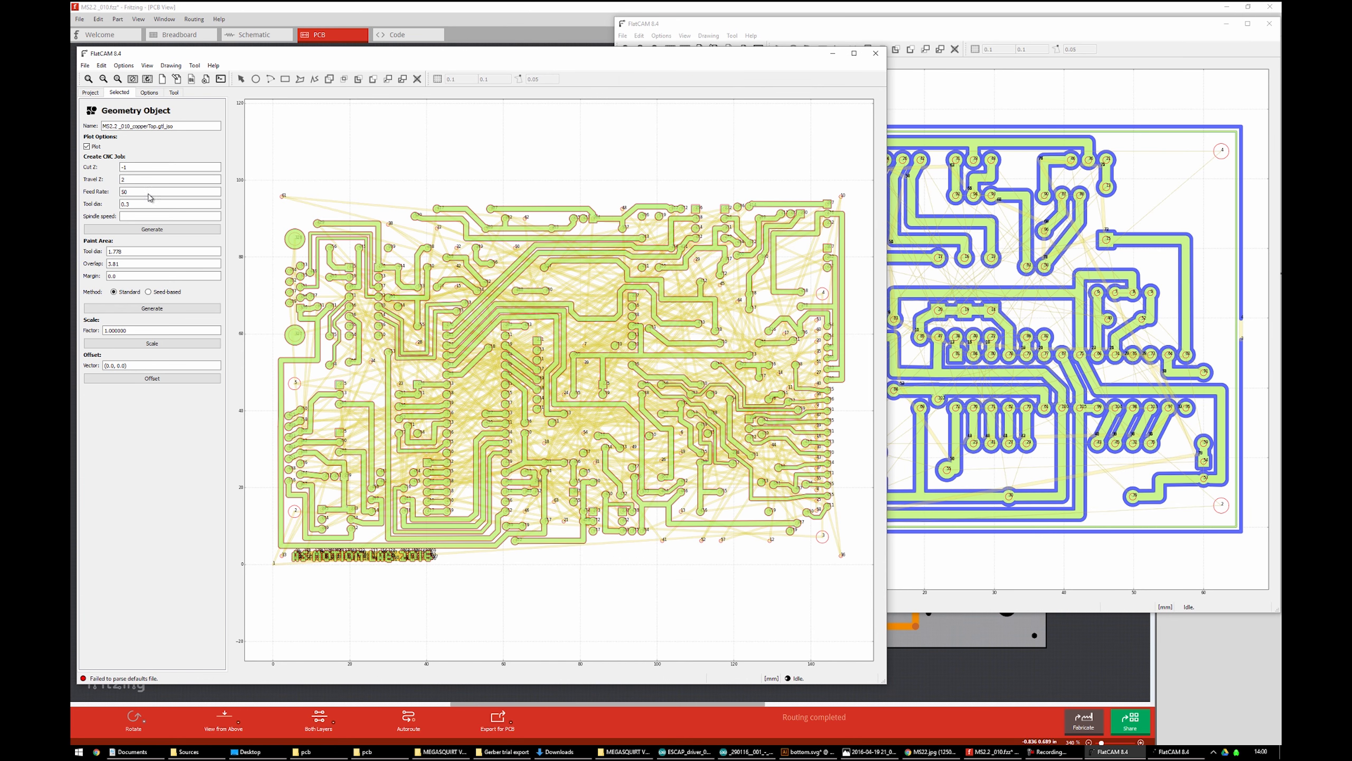
click(149, 230)
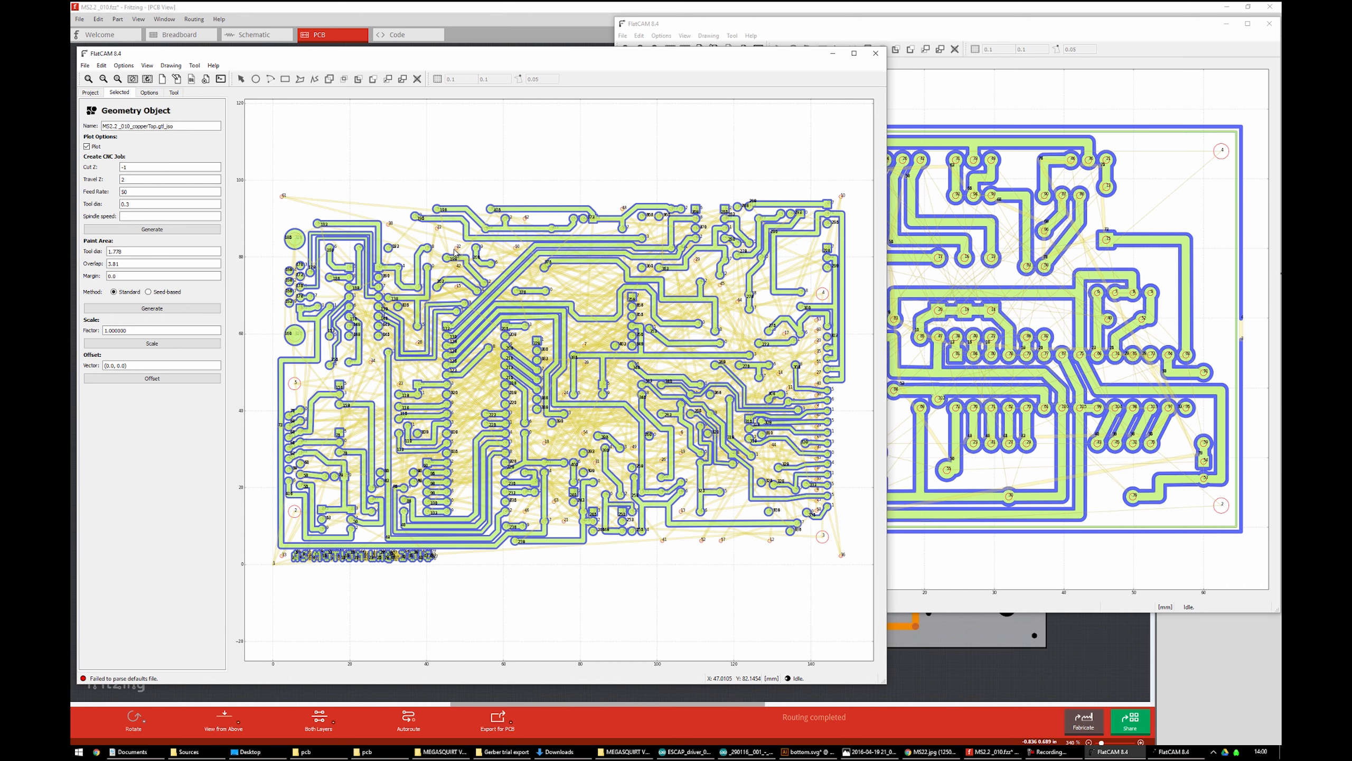
click(154, 216)
click(131, 231)
click(146, 203)
Inspect the properties of the MS2.2 _010_copperTop.gtl_iso_cnc job and the CNC settings of its source geometry
click(90, 92)
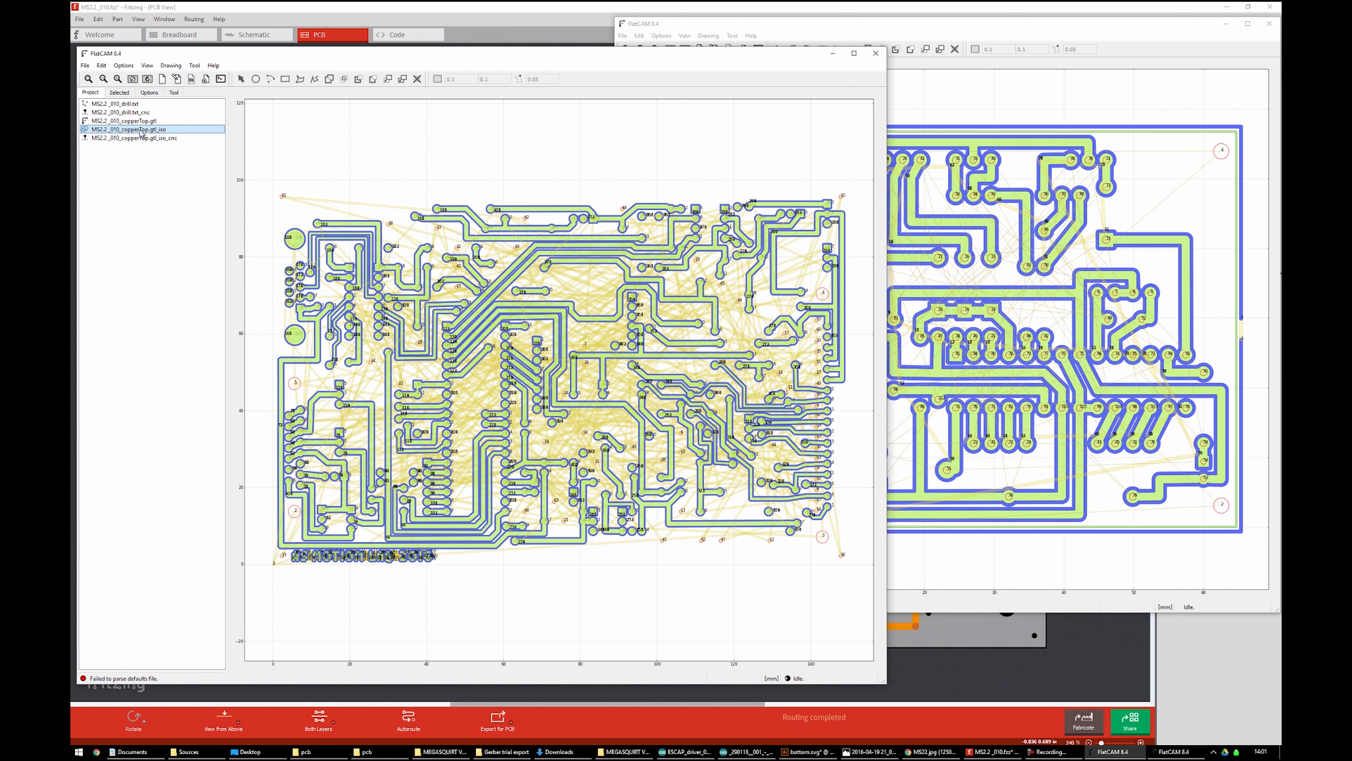
click(141, 138)
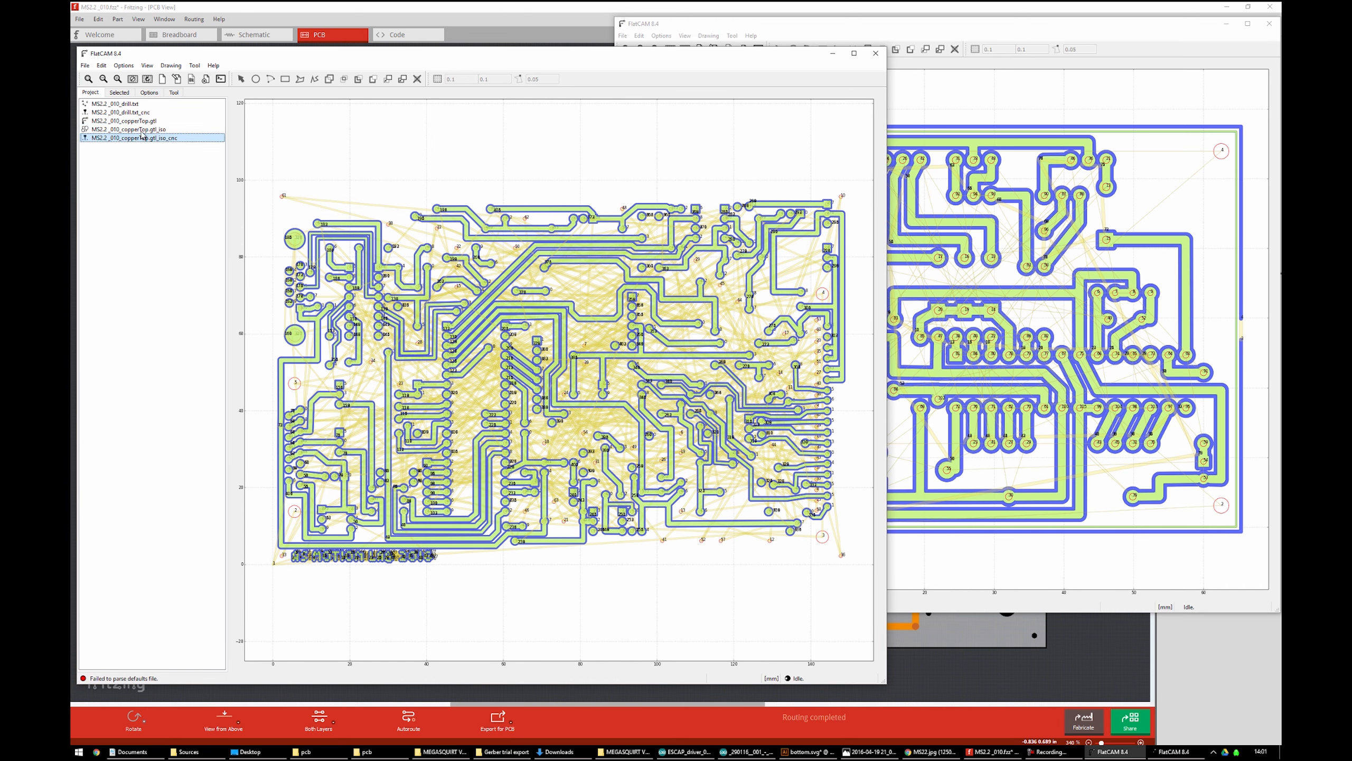
click(119, 92)
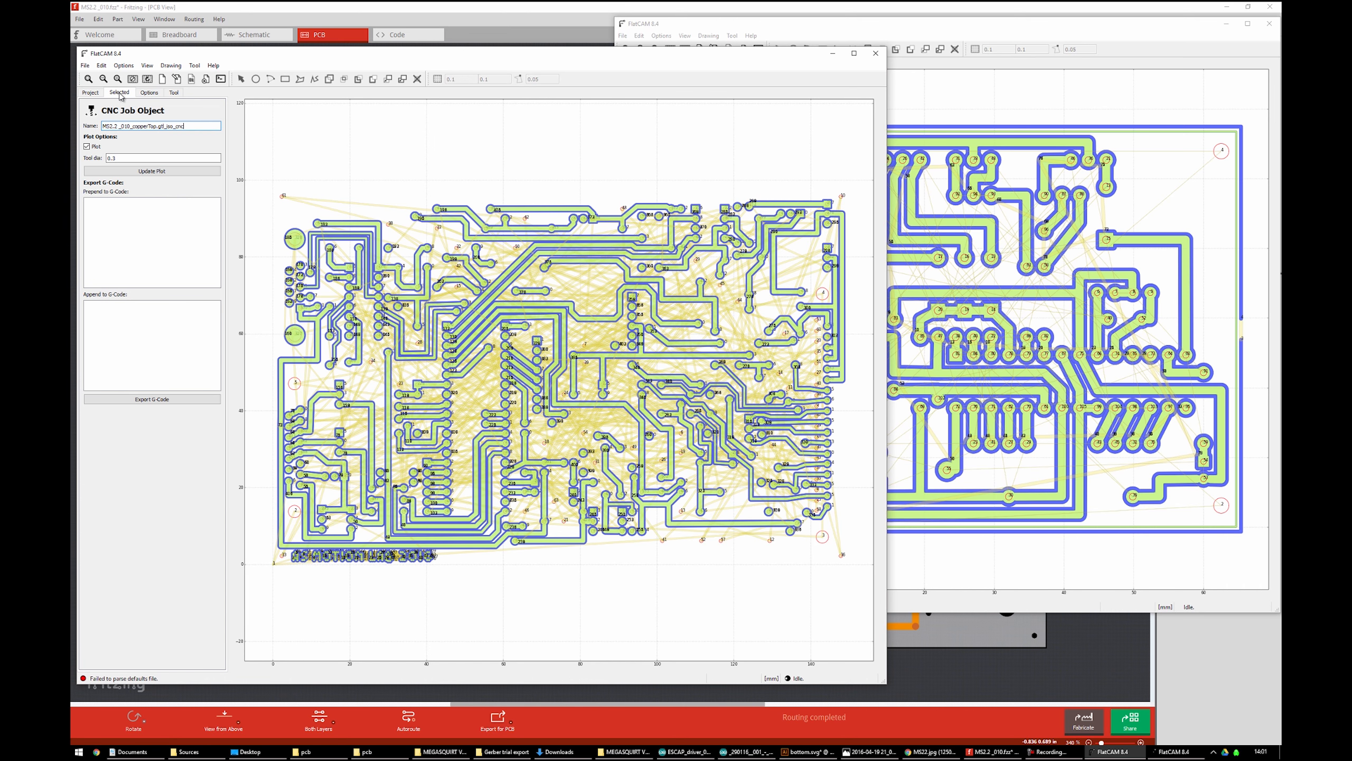
click(90, 93)
click(131, 129)
click(123, 92)
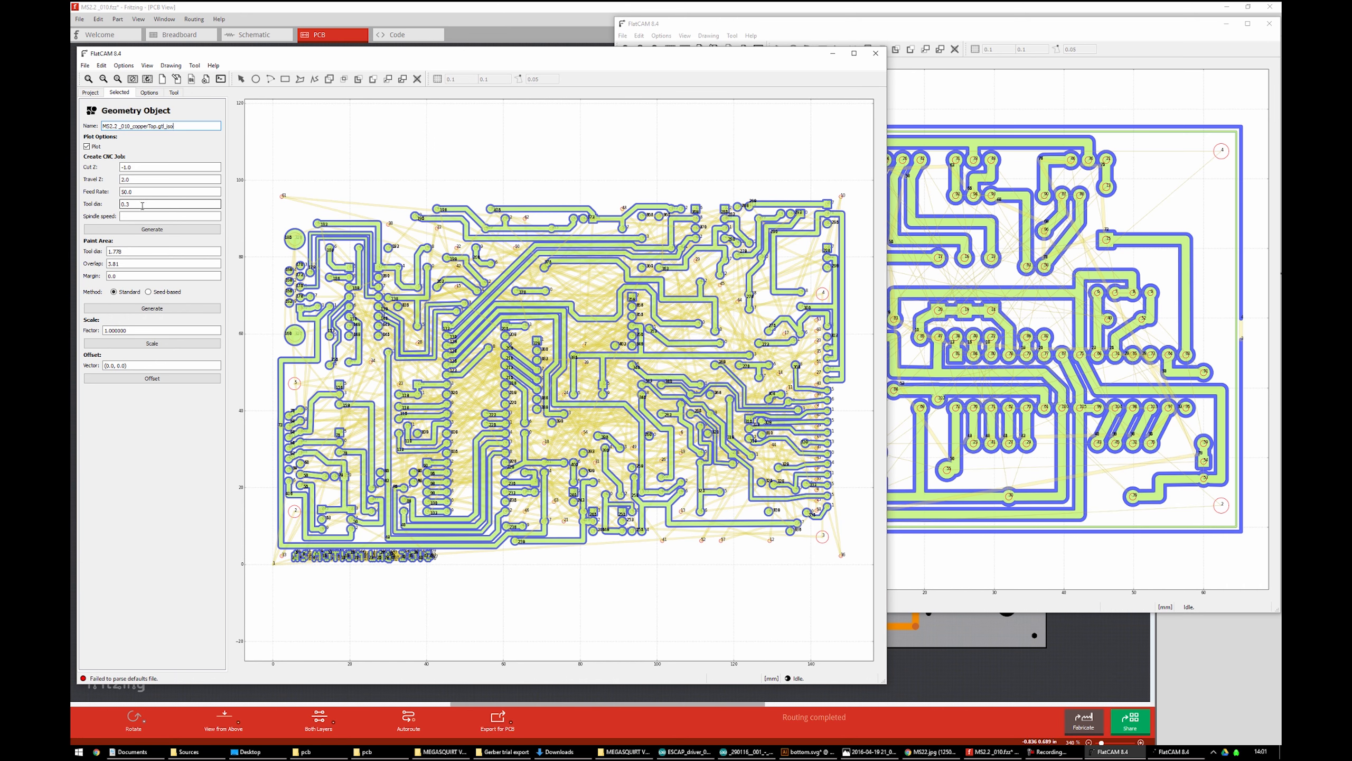
Export the G-code of the MS2.2 _010_copperTop.gtl_iso_cnc job as "Copper top" in the CGODE outputs MS2.2 _002 230416 folder
click(91, 92)
click(124, 138)
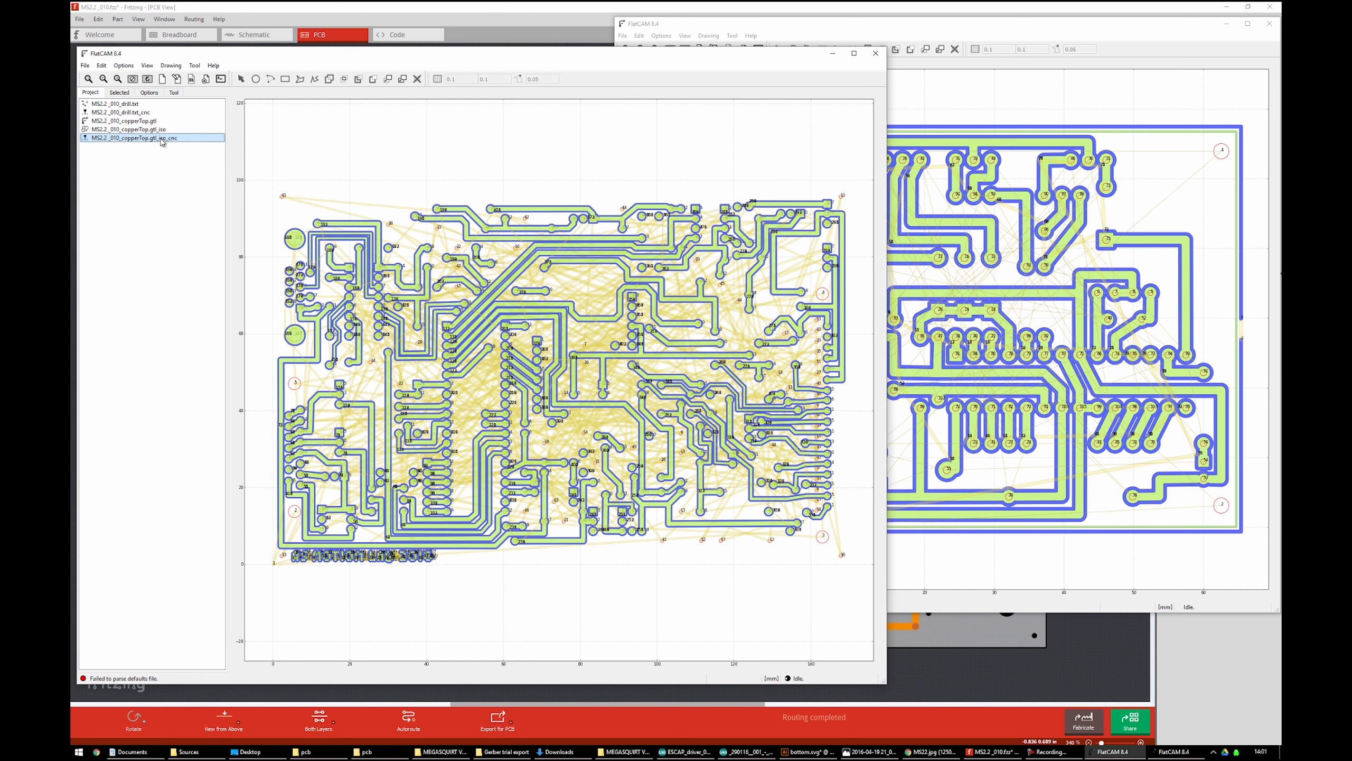
click(121, 93)
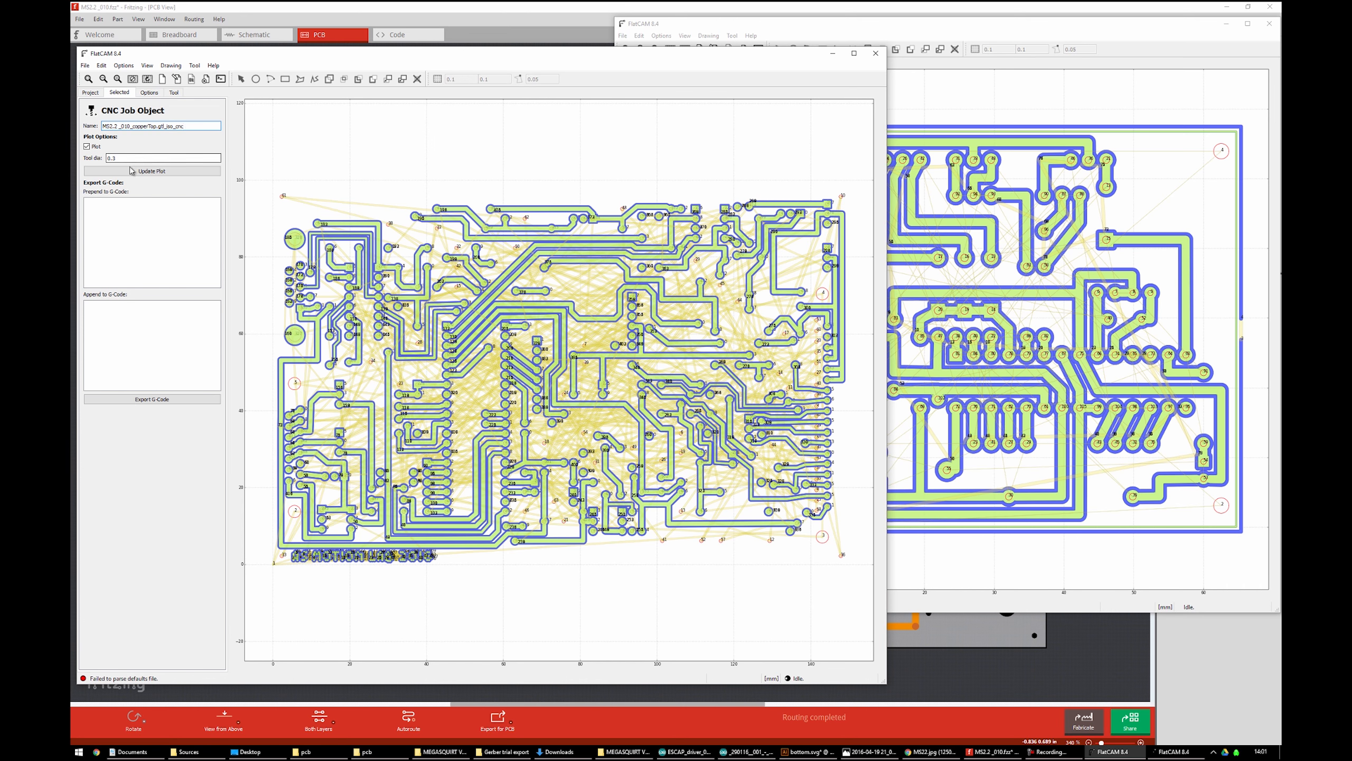
click(160, 398)
double_click(448, 155)
click(457, 155)
text(Cop)
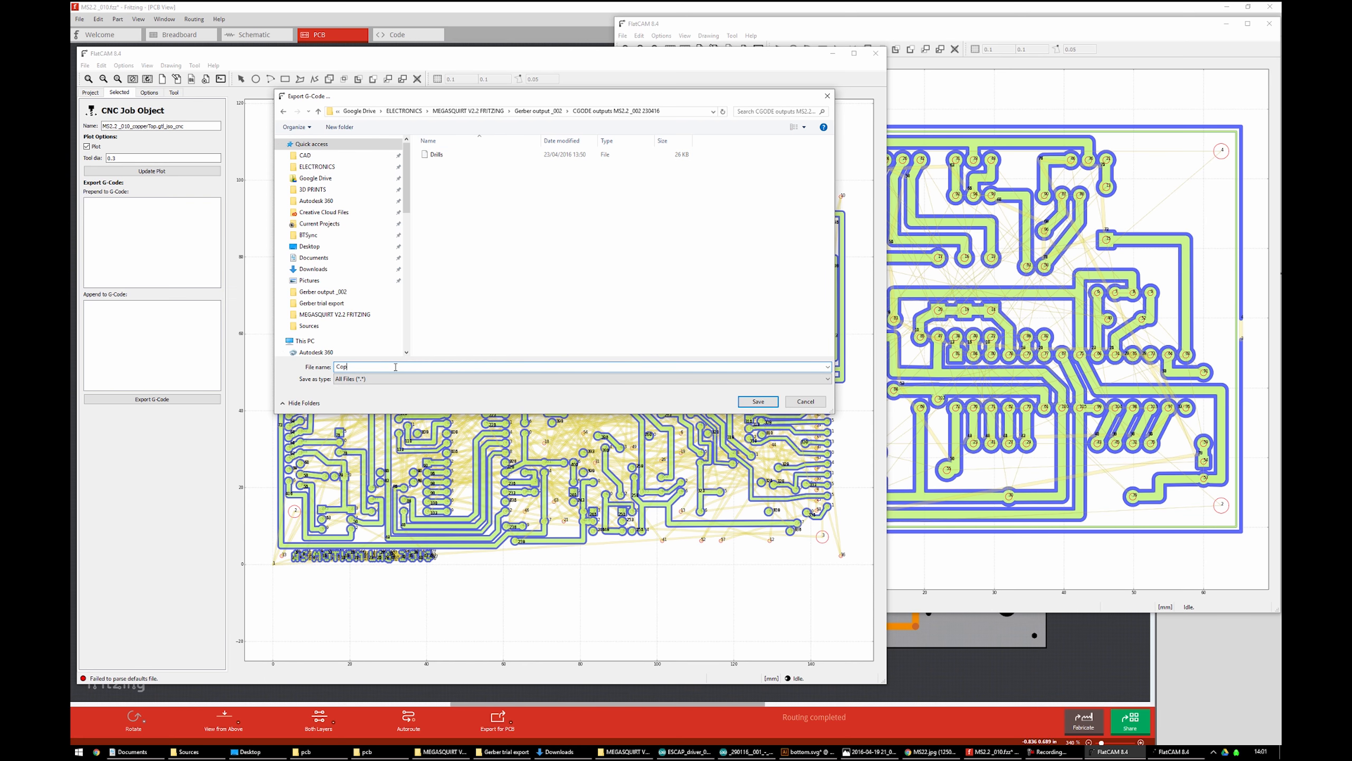
text(per top)
key(Return)
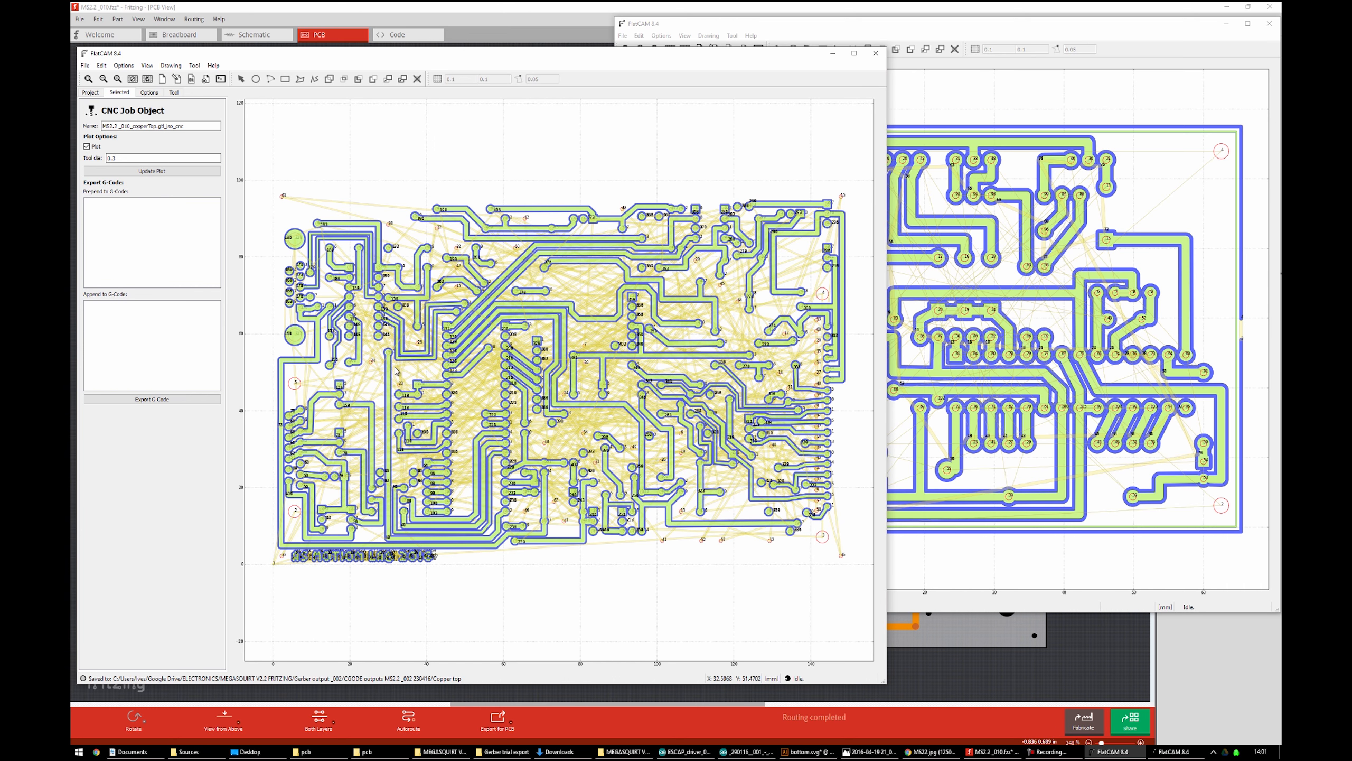
Load the Gerber file MS2.2 _010_copperBottom.gbl from the Gerber output _002 folder into the project
click(90, 92)
click(137, 209)
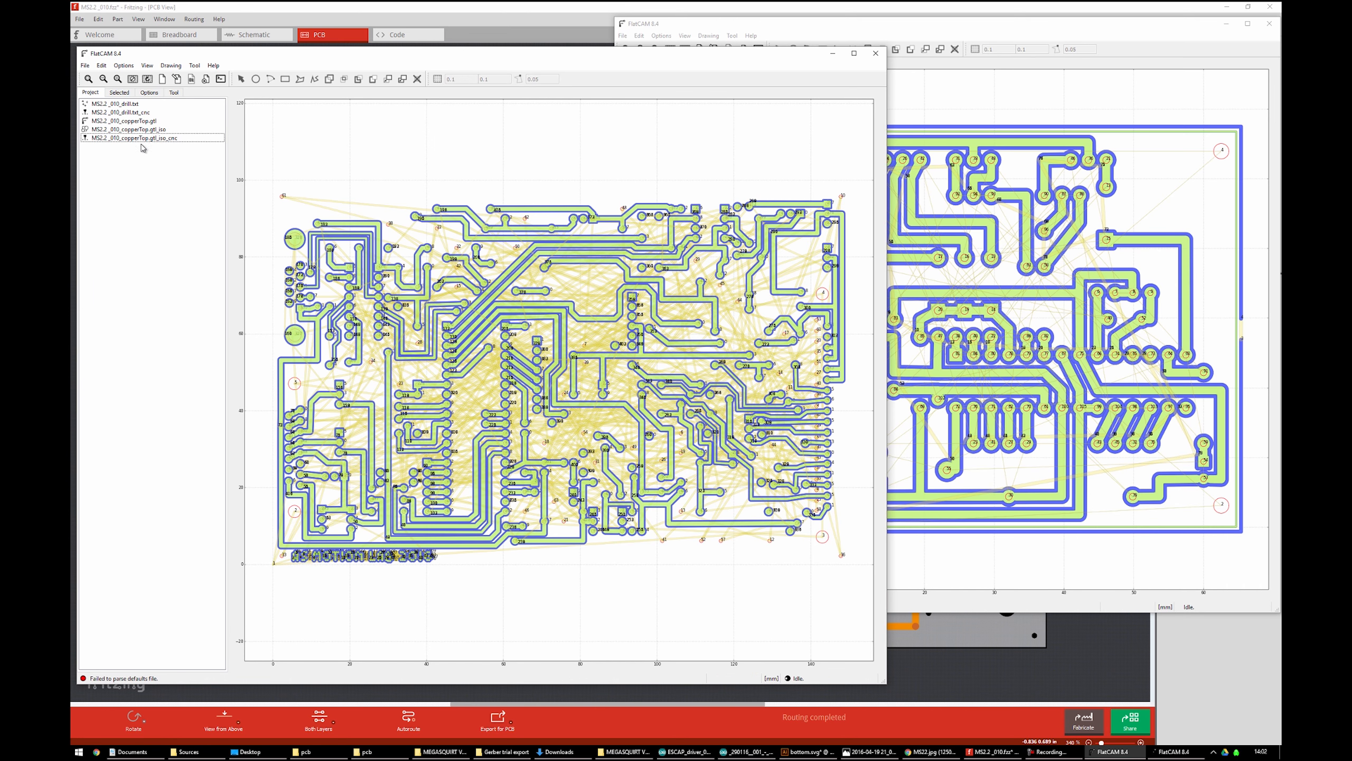
click(84, 65)
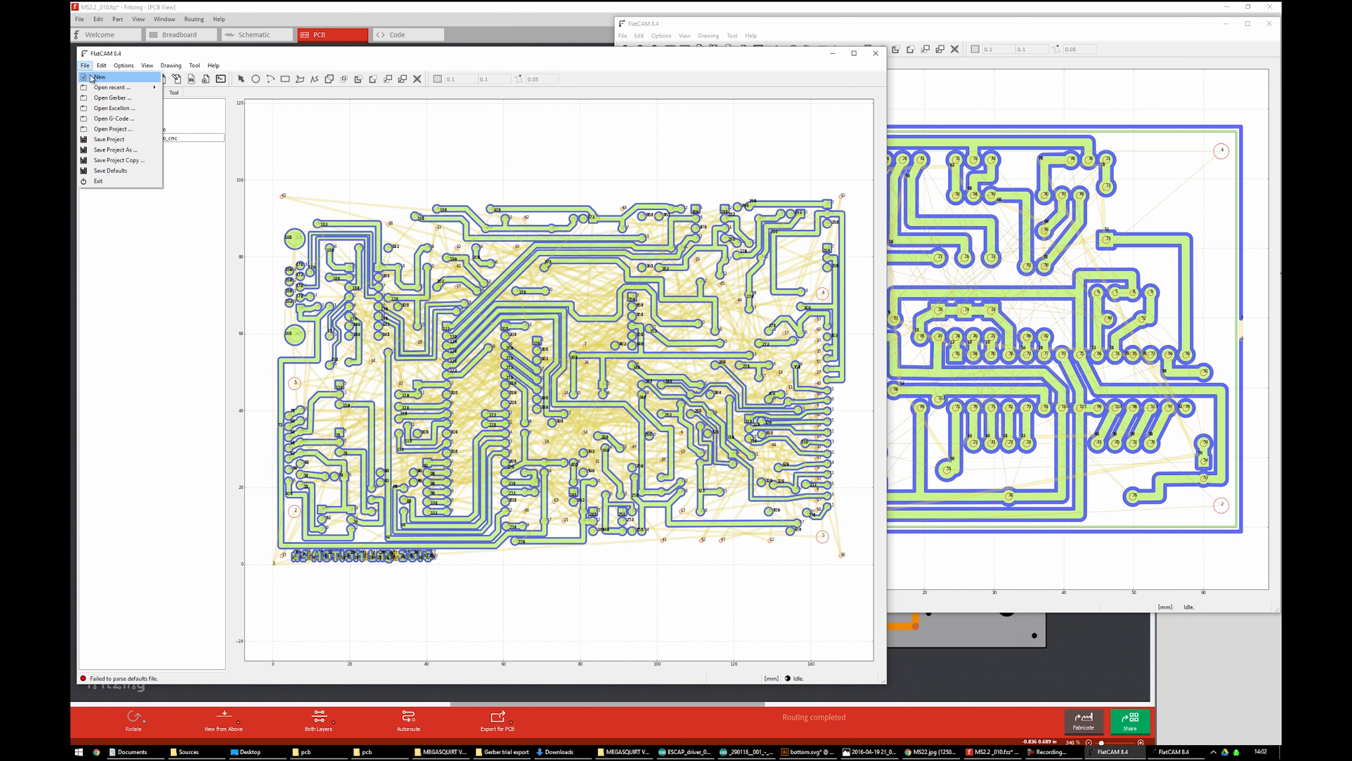
mouse_move(96, 87)
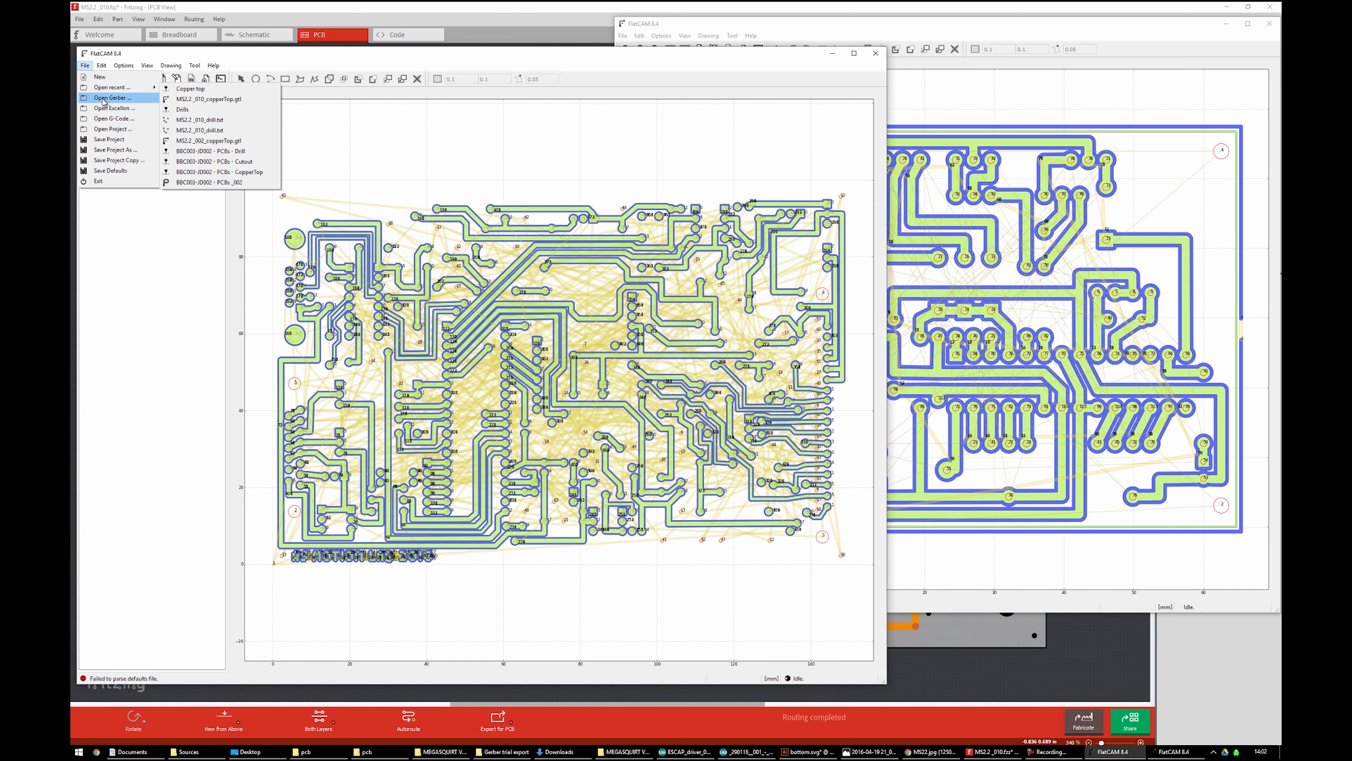
click(113, 98)
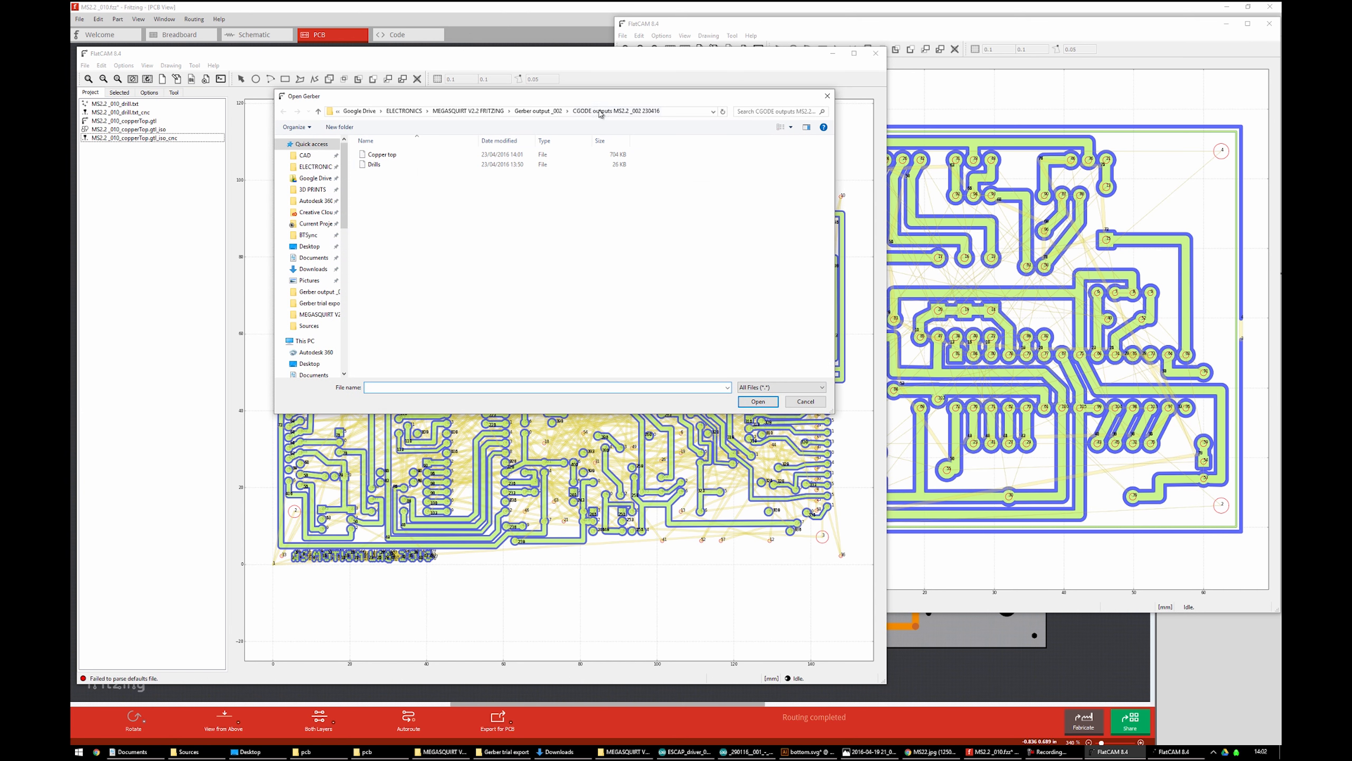
click(537, 111)
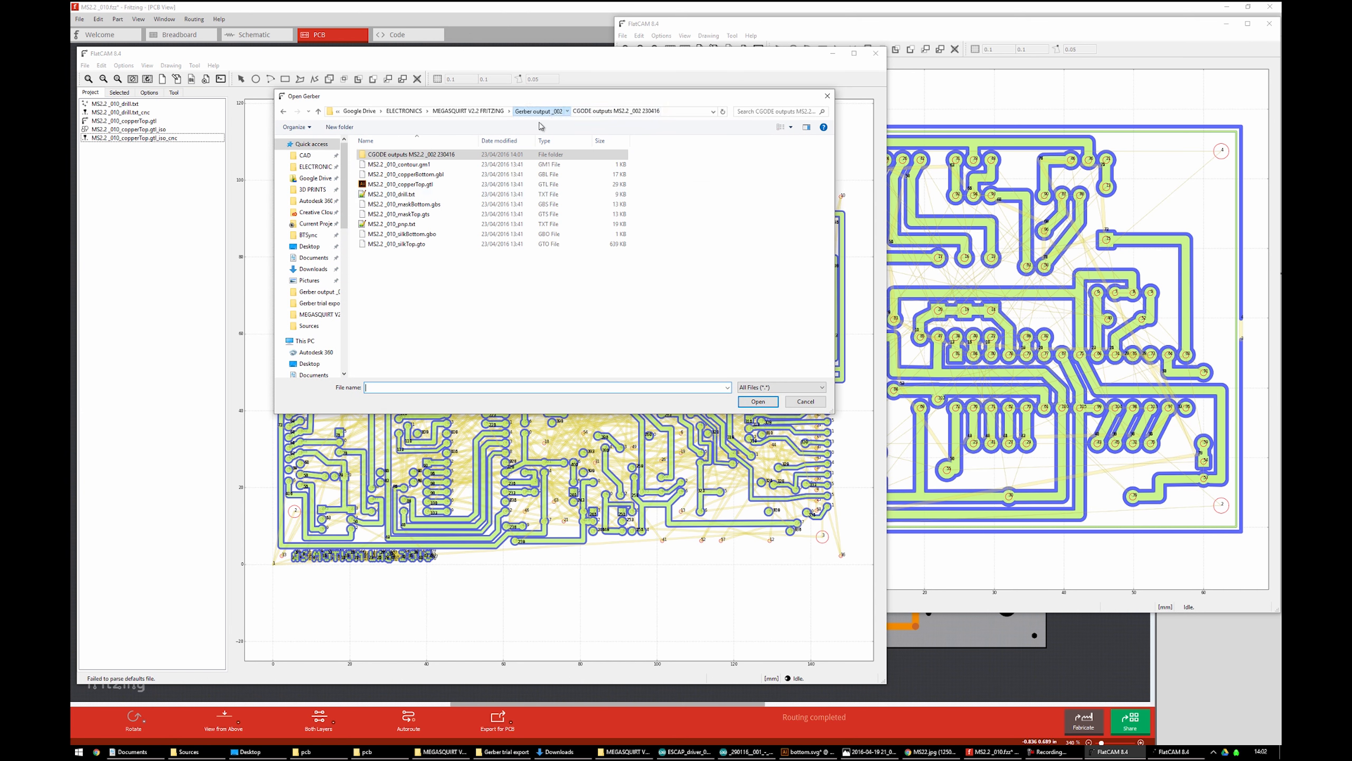
click(424, 175)
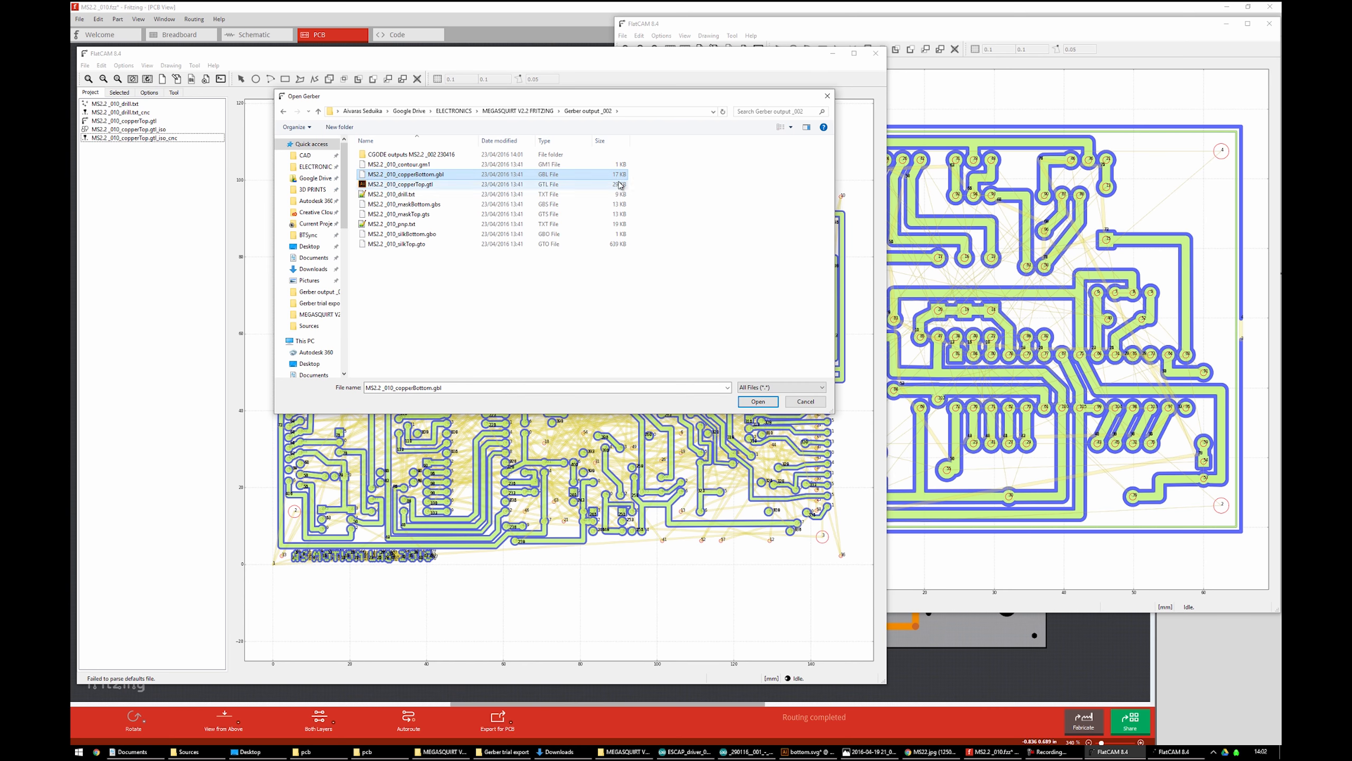
click(754, 404)
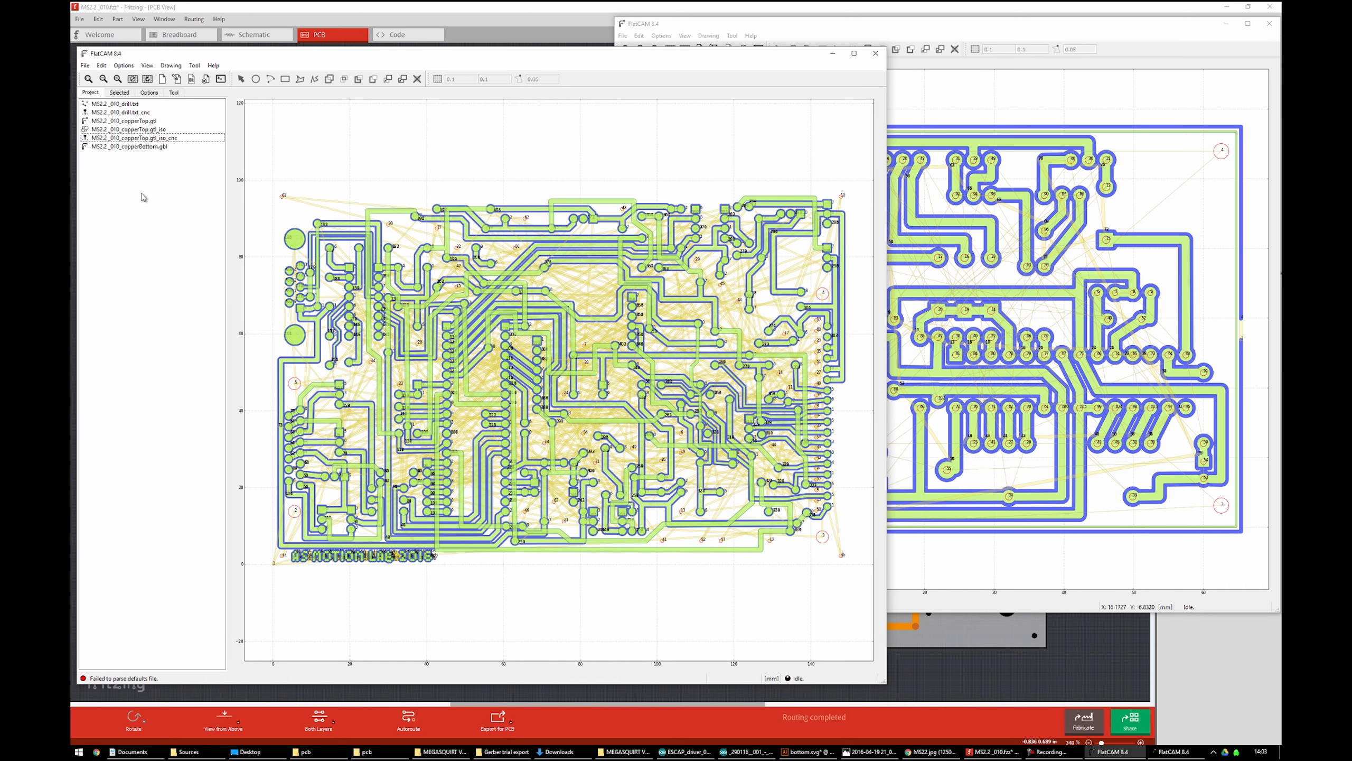
Inspect the Gerber object properties of MS2.2 _010_copperBottom.gbl
click(133, 147)
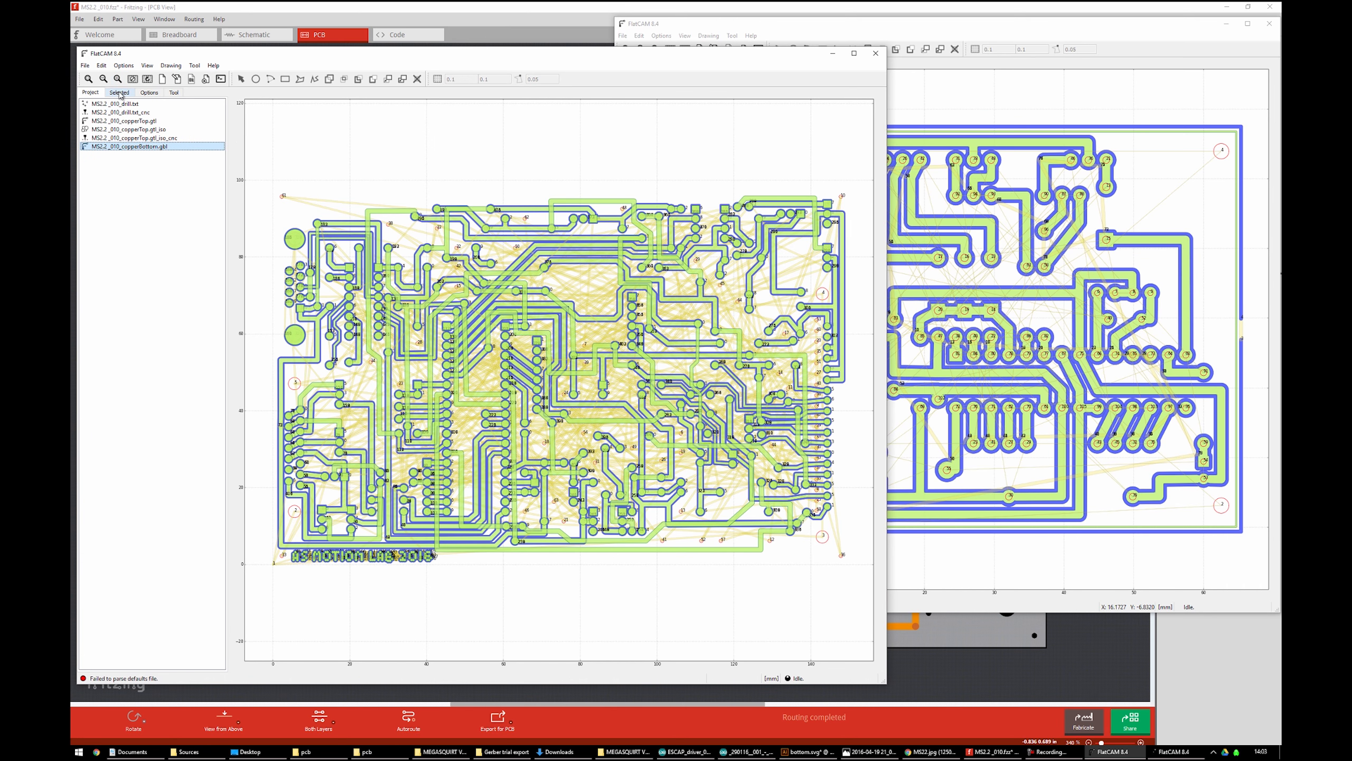
click(119, 92)
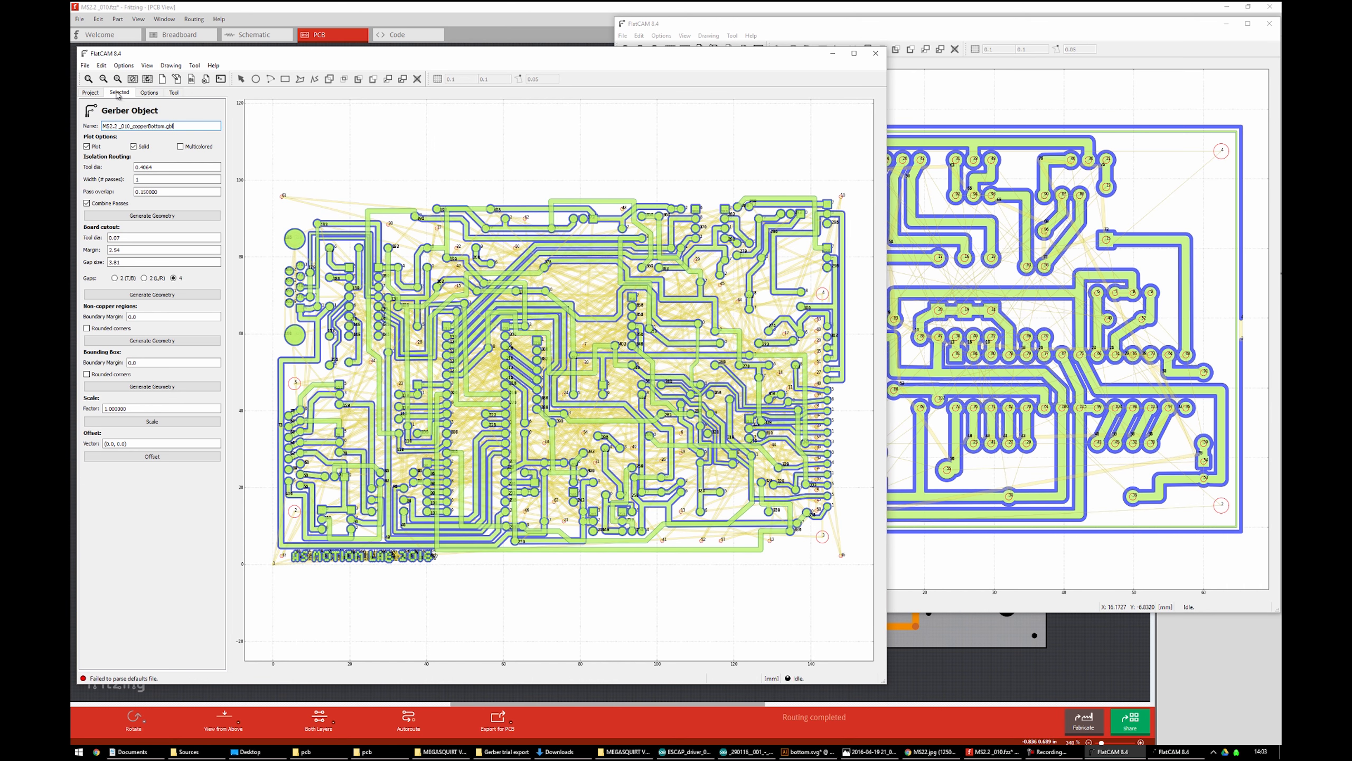
click(91, 93)
click(128, 148)
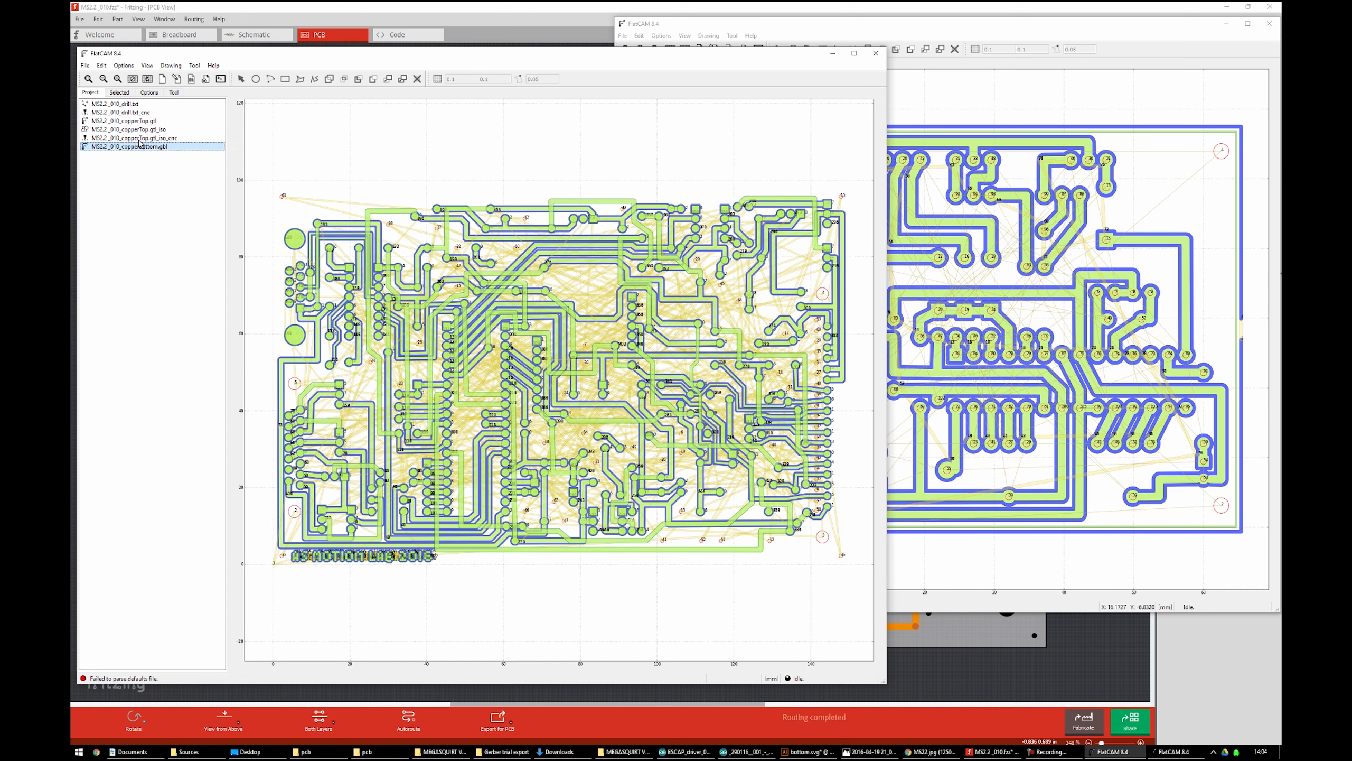
click(173, 95)
click(92, 98)
Open the Double-Sided PCB Tool and set MS2.2 _010_copperBottom.gbl as the bottom layer
click(194, 65)
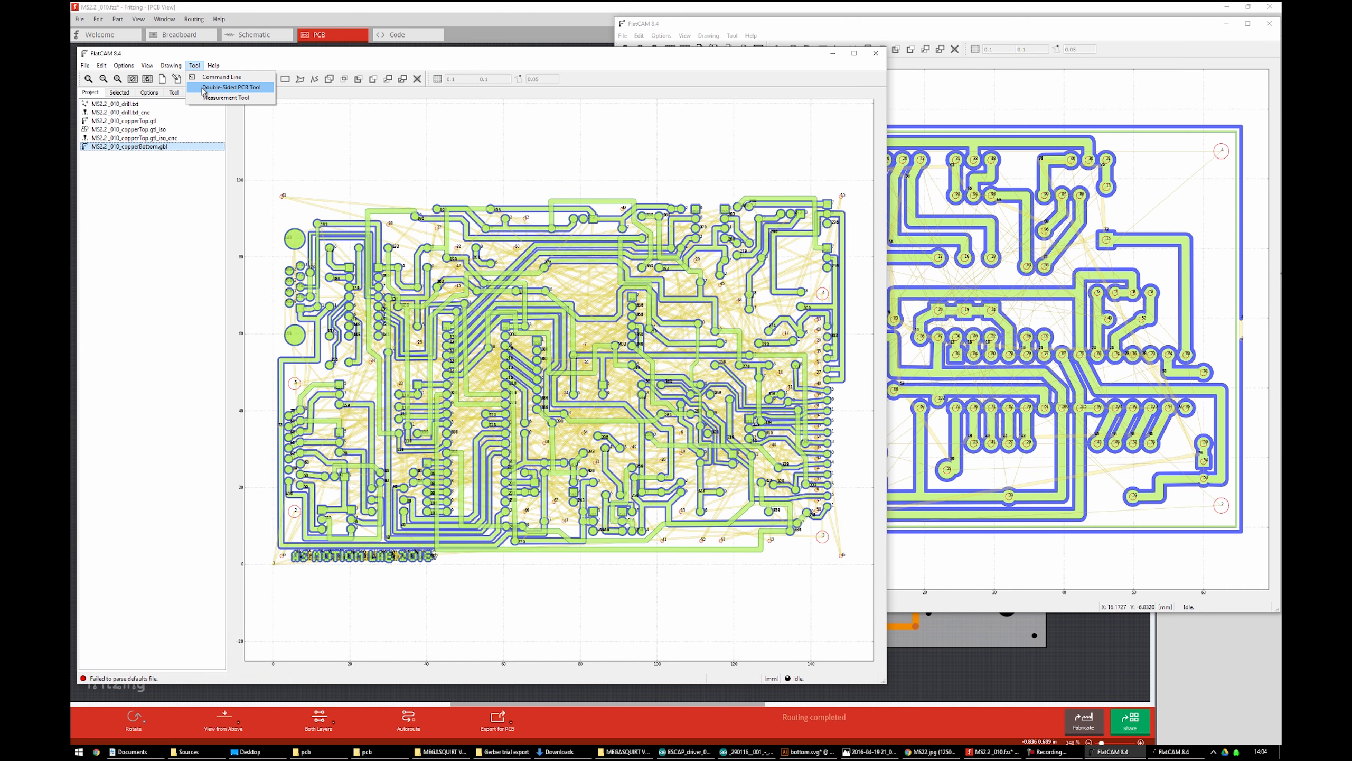
click(204, 87)
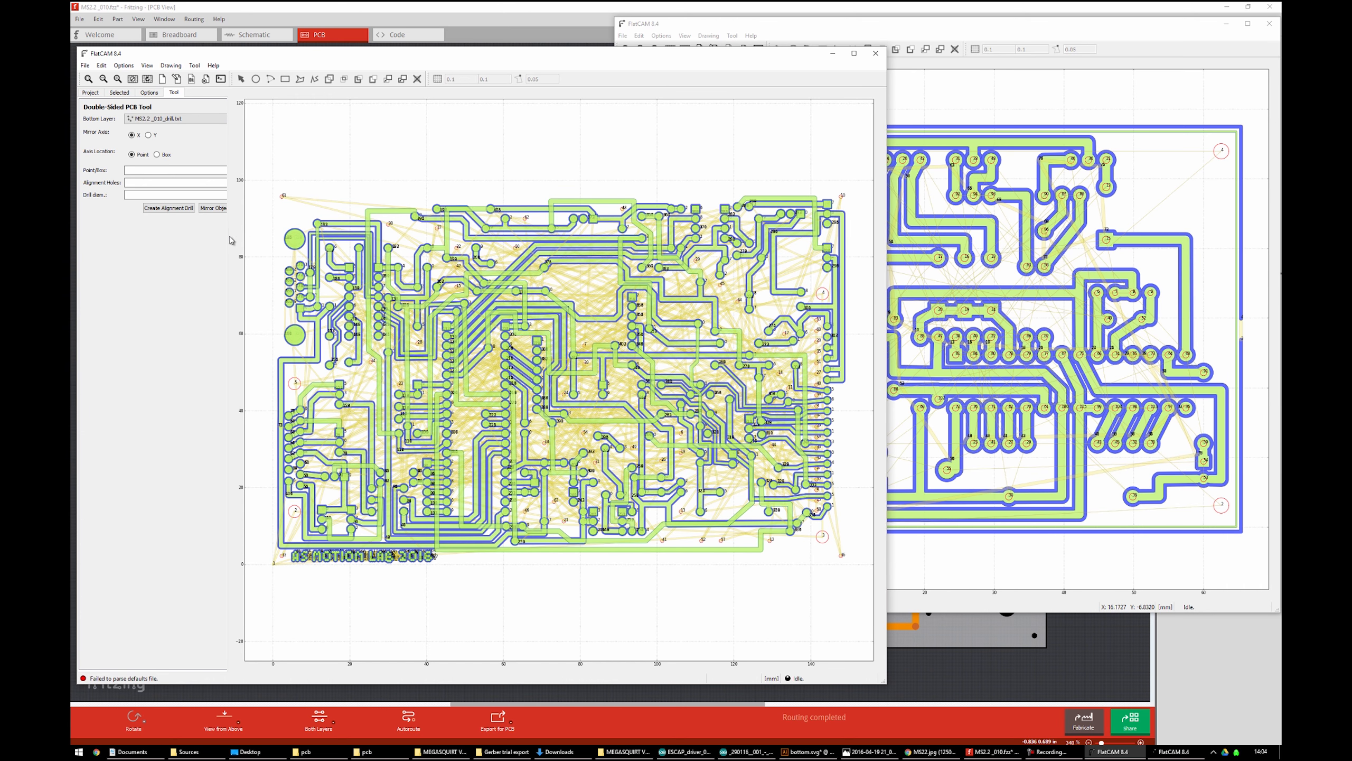
drag(232, 241, 243, 240)
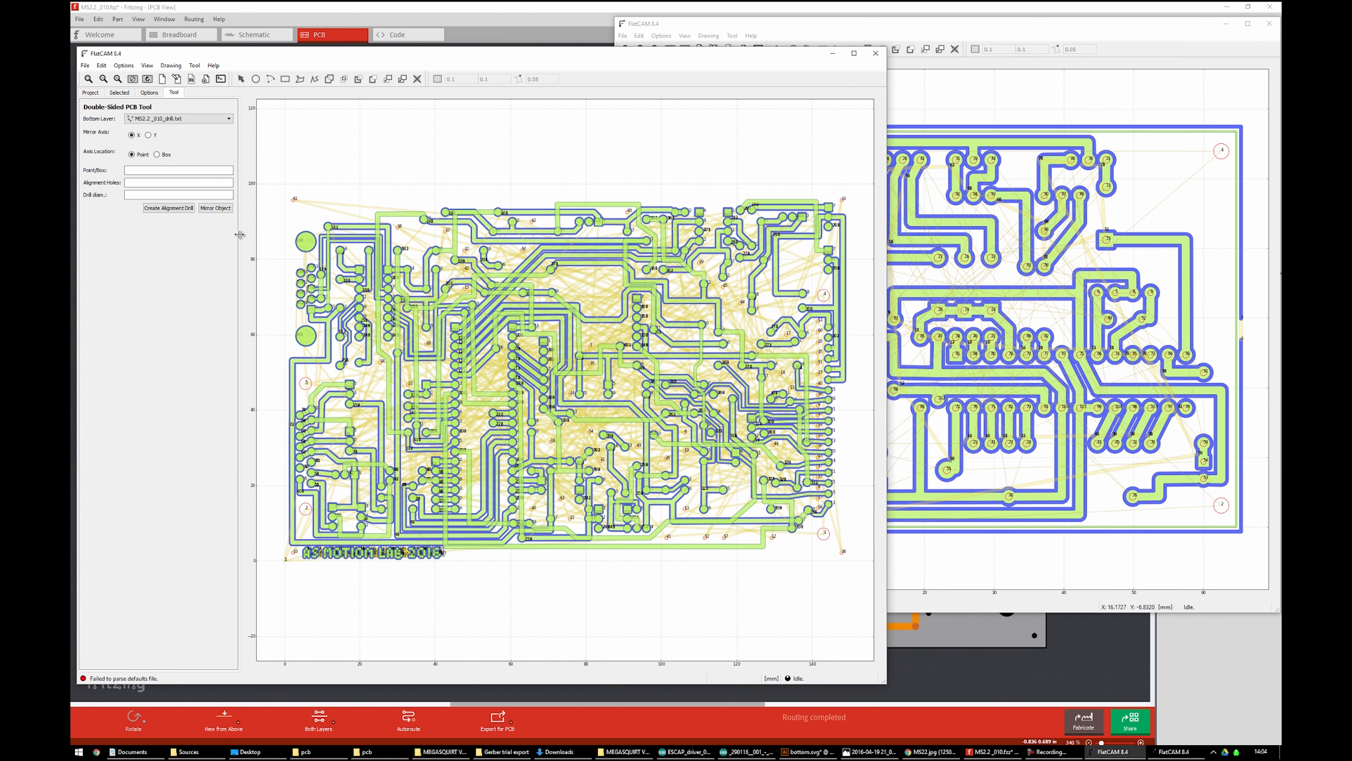
click(160, 122)
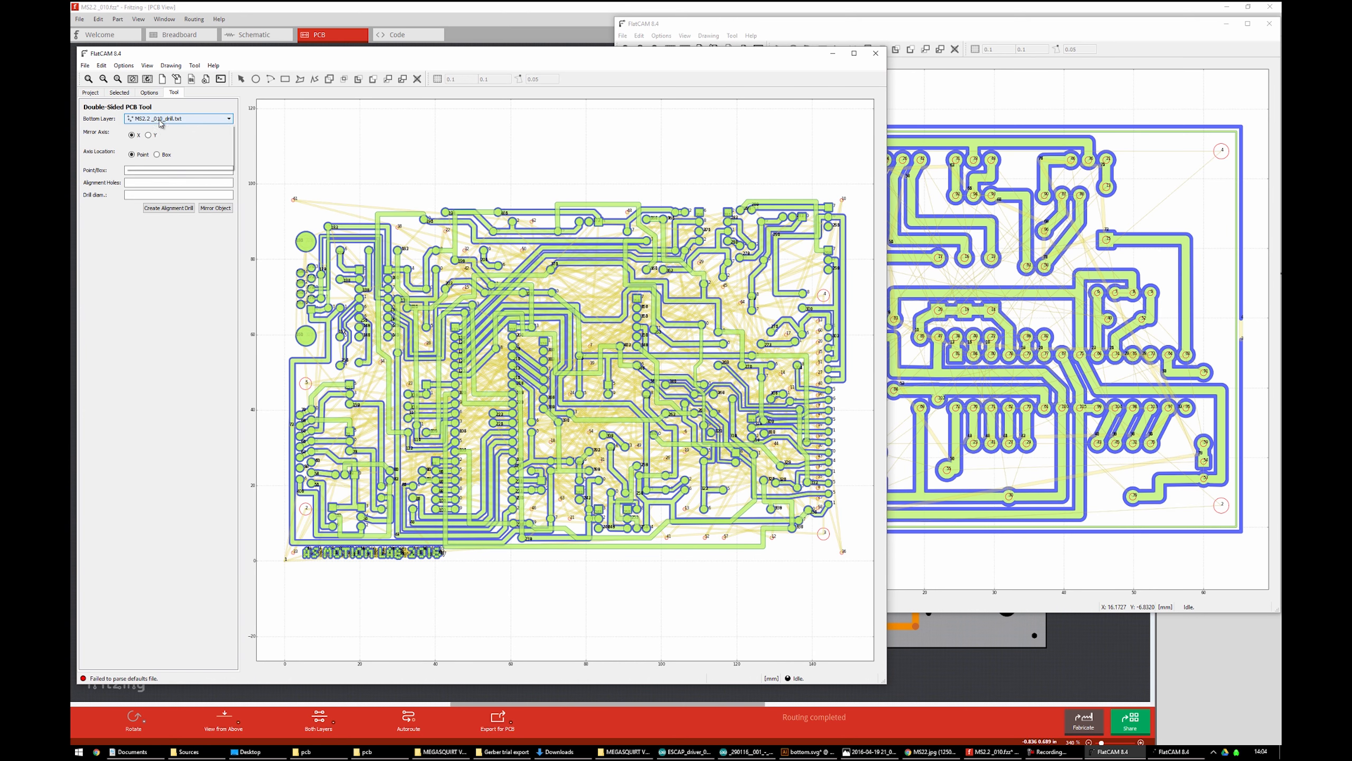
click(160, 167)
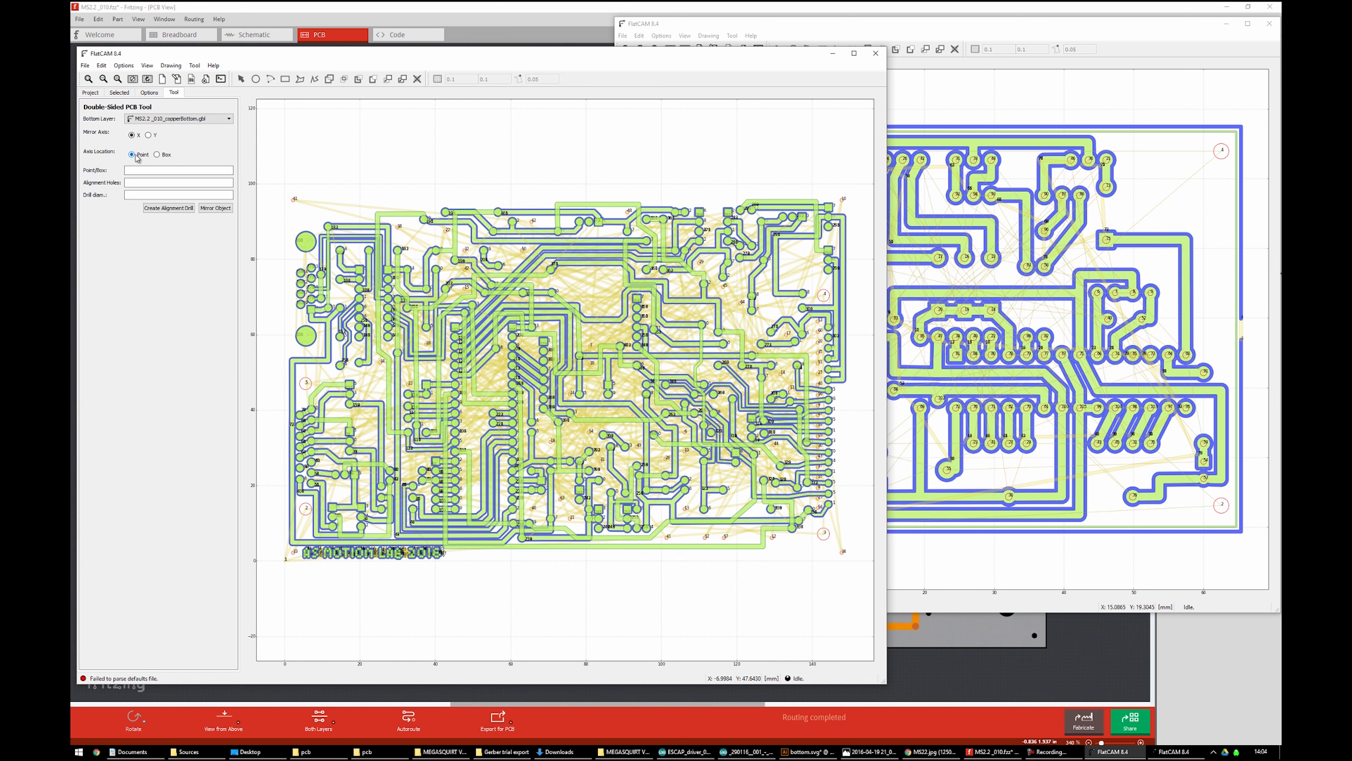
Set the mirror axis location to Box and choose MS2.2 _010_copperBottom.gbl as the box object
click(157, 155)
click(165, 171)
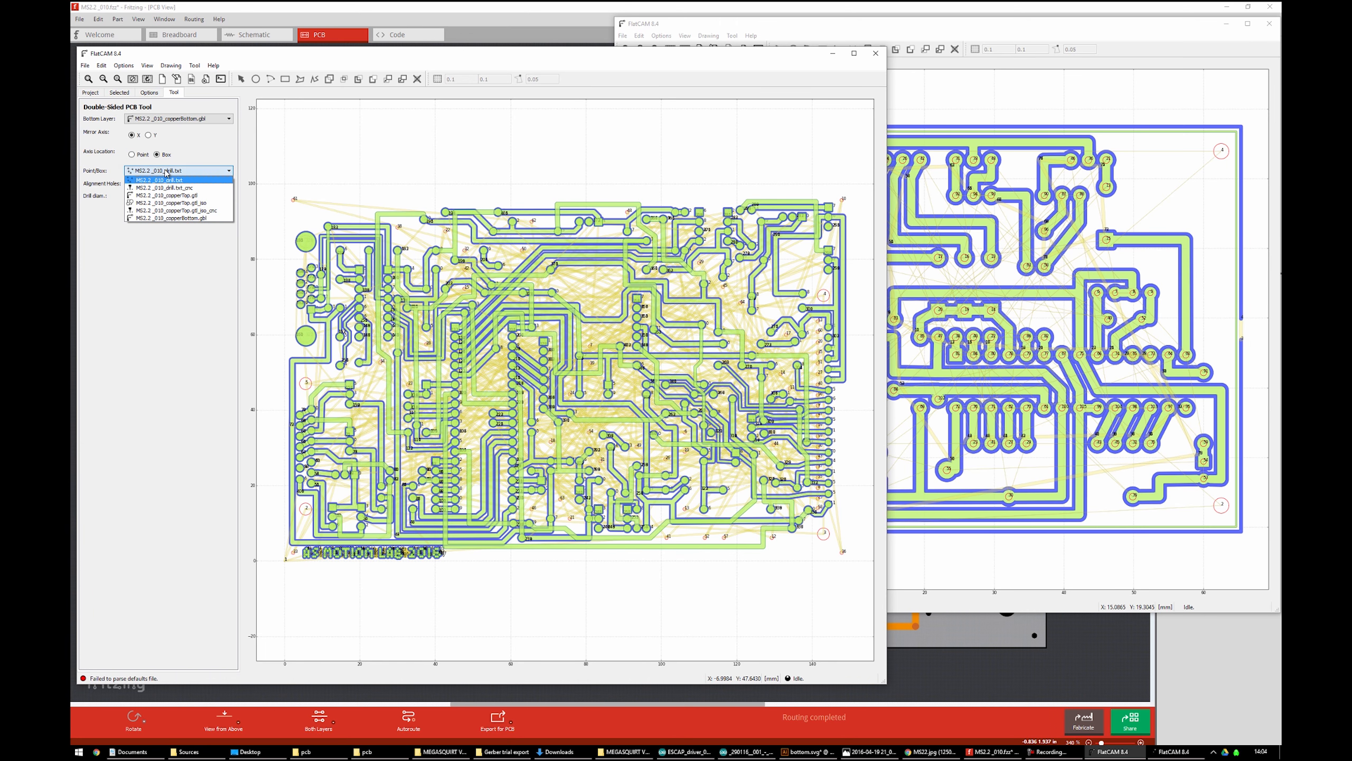
click(104, 267)
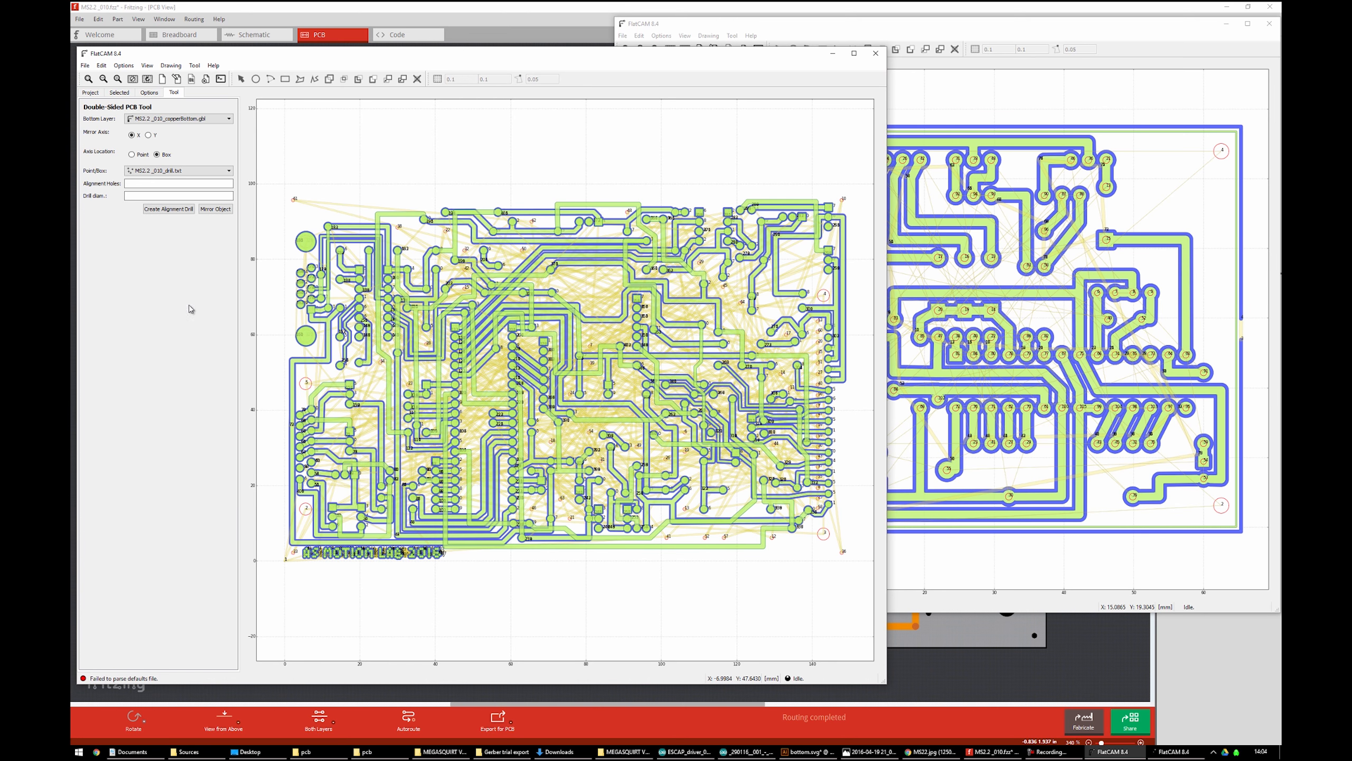
click(182, 170)
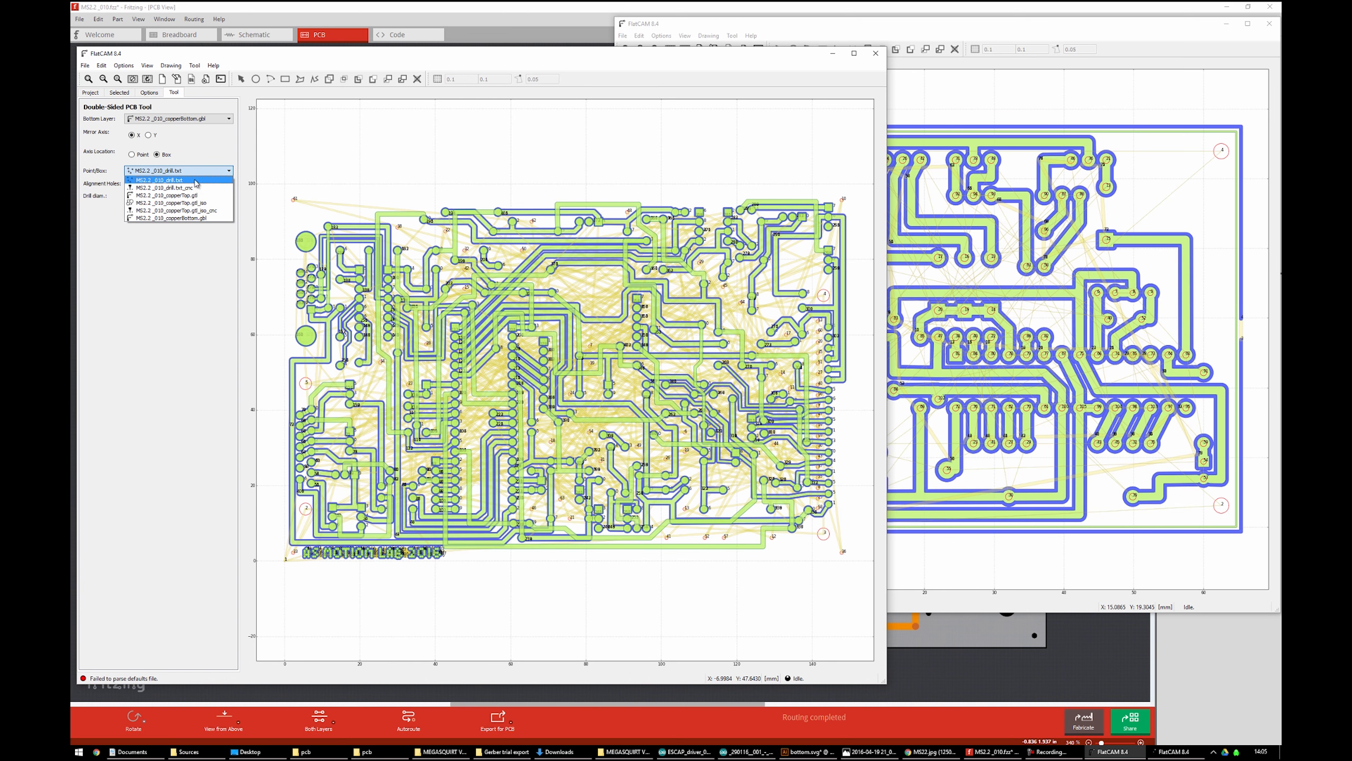
click(196, 219)
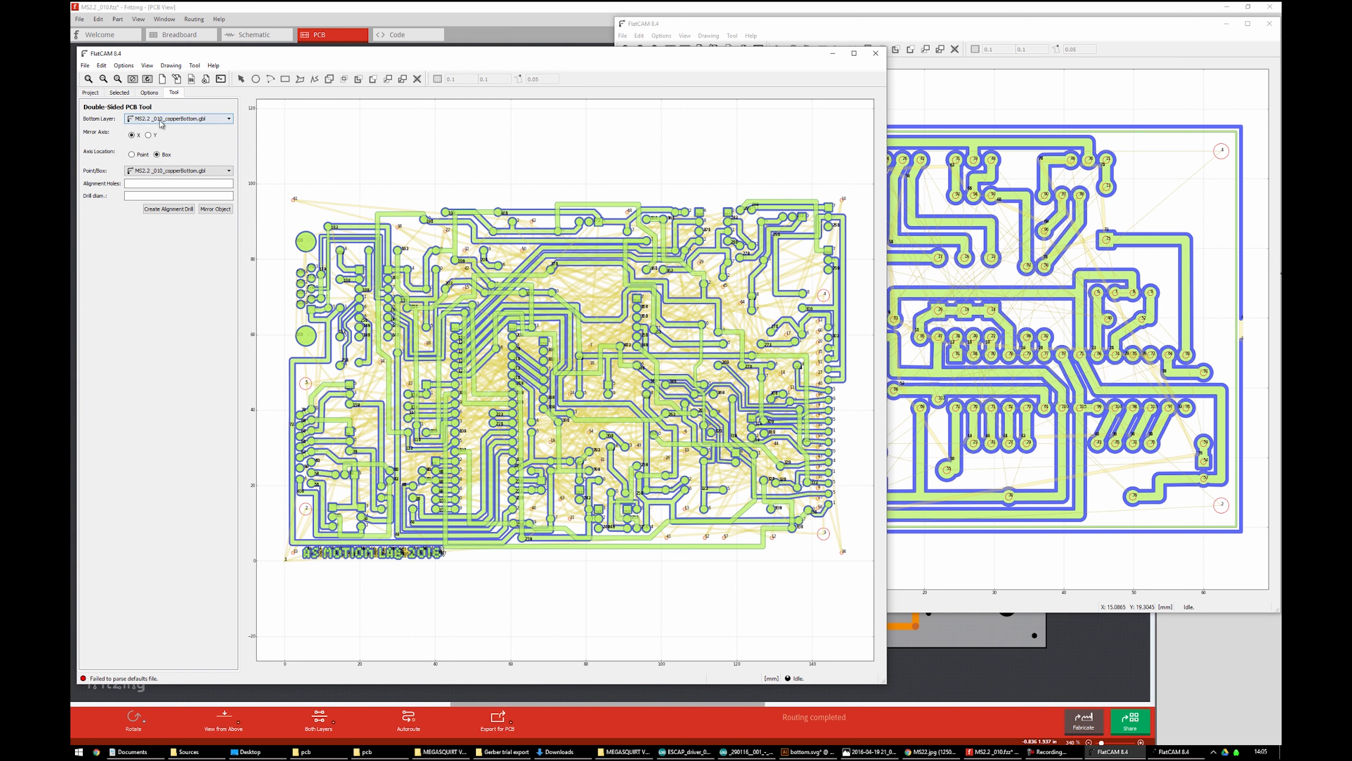
Check the project's objects against the box choices in the Double-Sided PCB Tool for a board outline
click(151, 92)
click(175, 92)
click(89, 92)
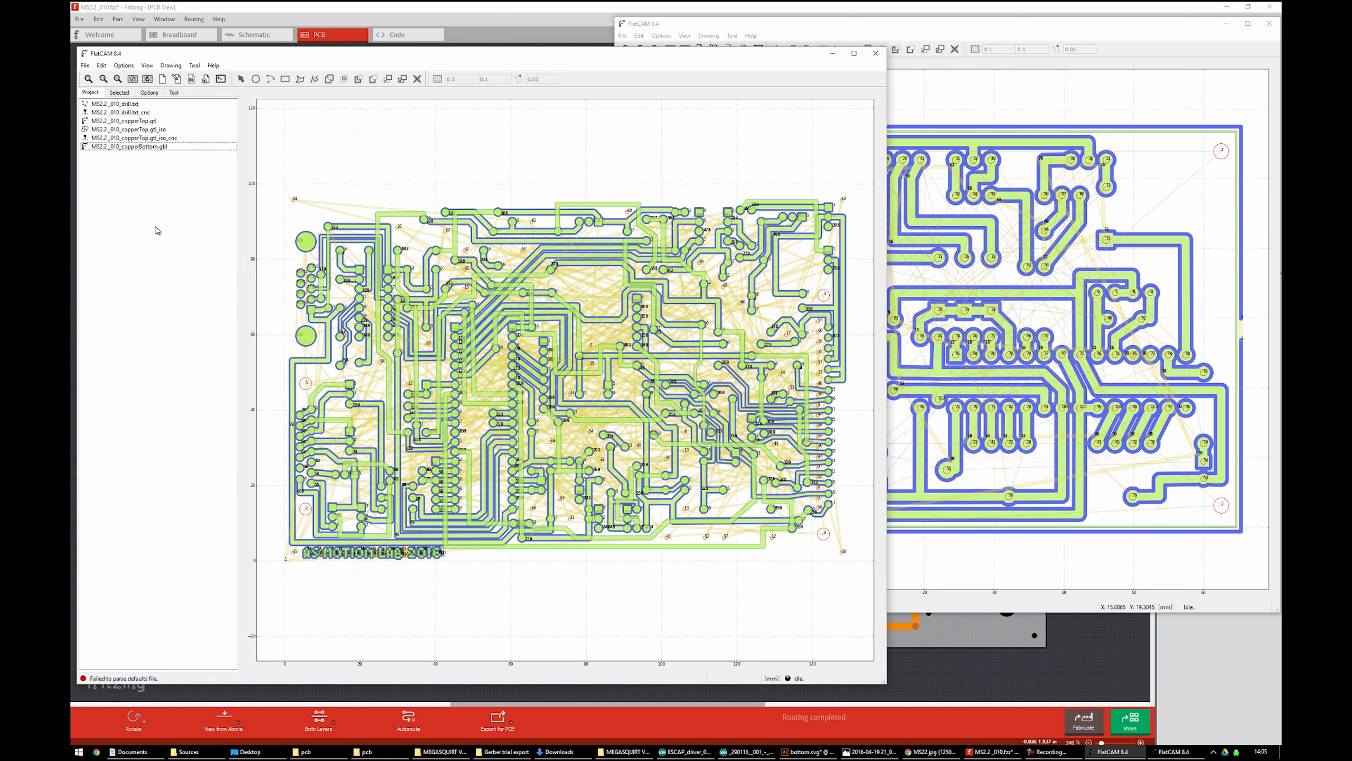
click(154, 147)
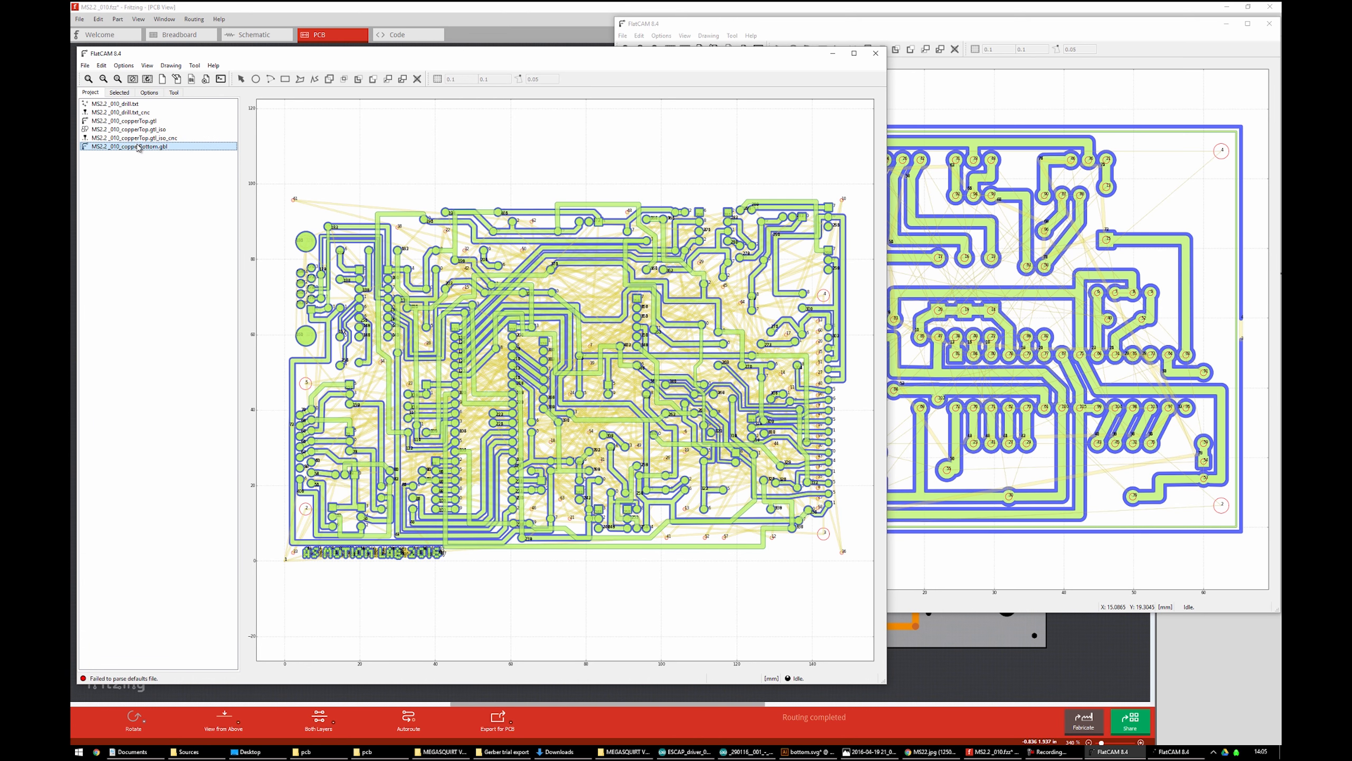
click(174, 93)
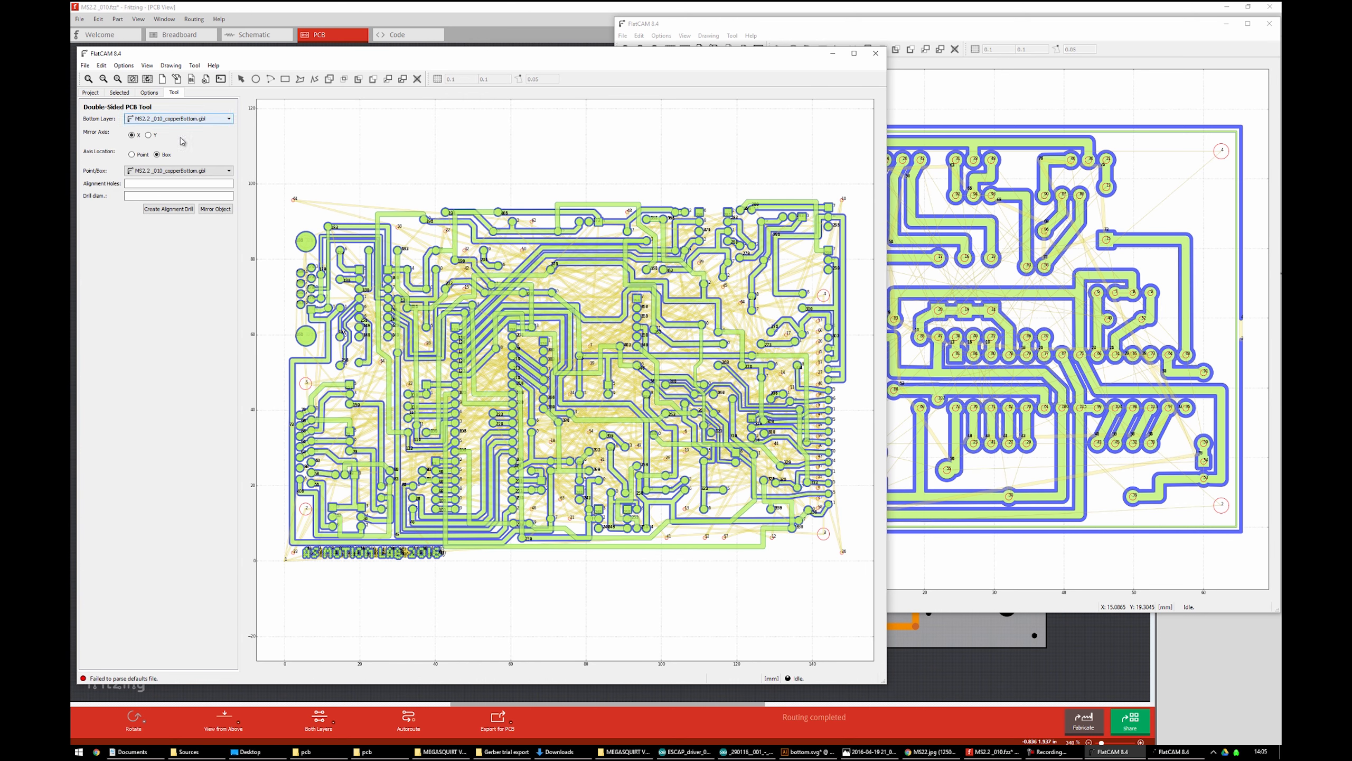
click(186, 170)
click(202, 218)
click(90, 92)
click(122, 185)
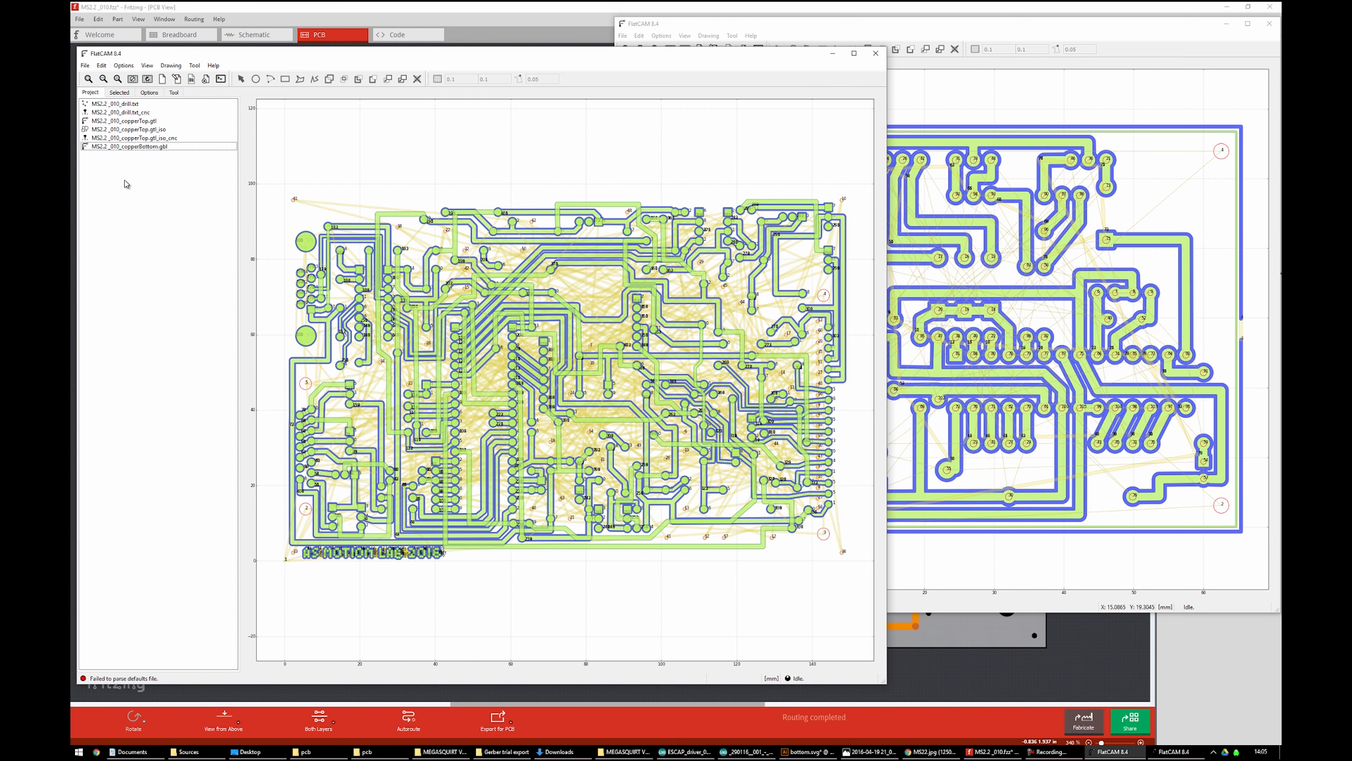
Load the board outline Gerber file MS2.2 _010_contour.gm1 from the Gerber output _002 folder into the project
click(84, 65)
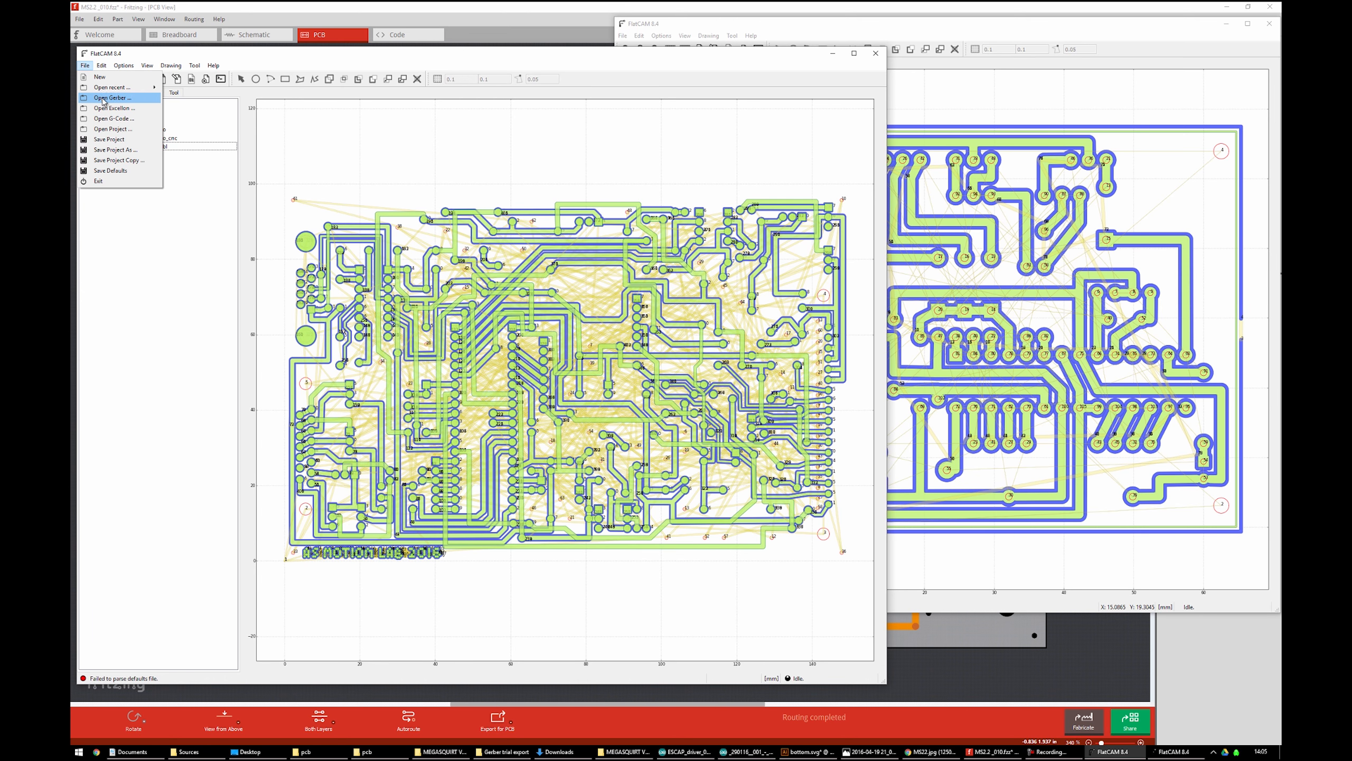
click(98, 101)
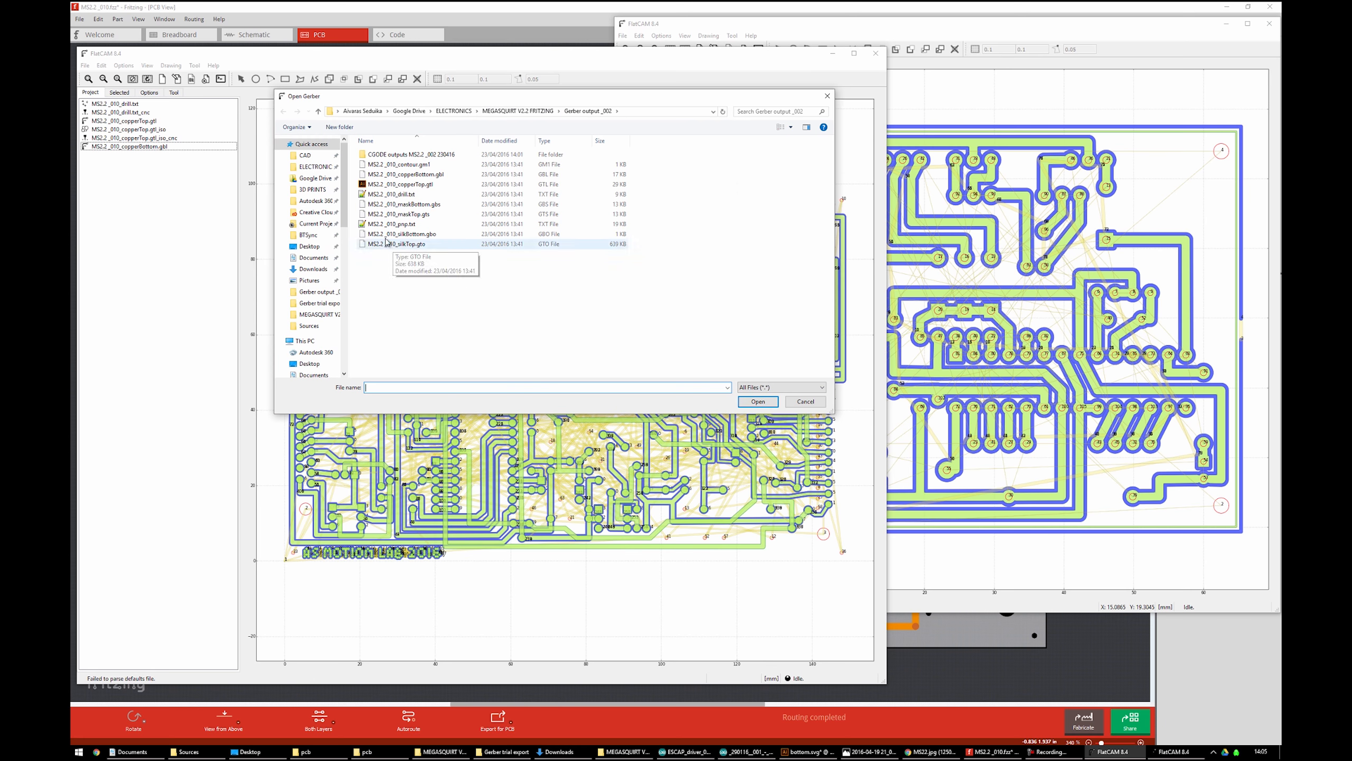
click(407, 166)
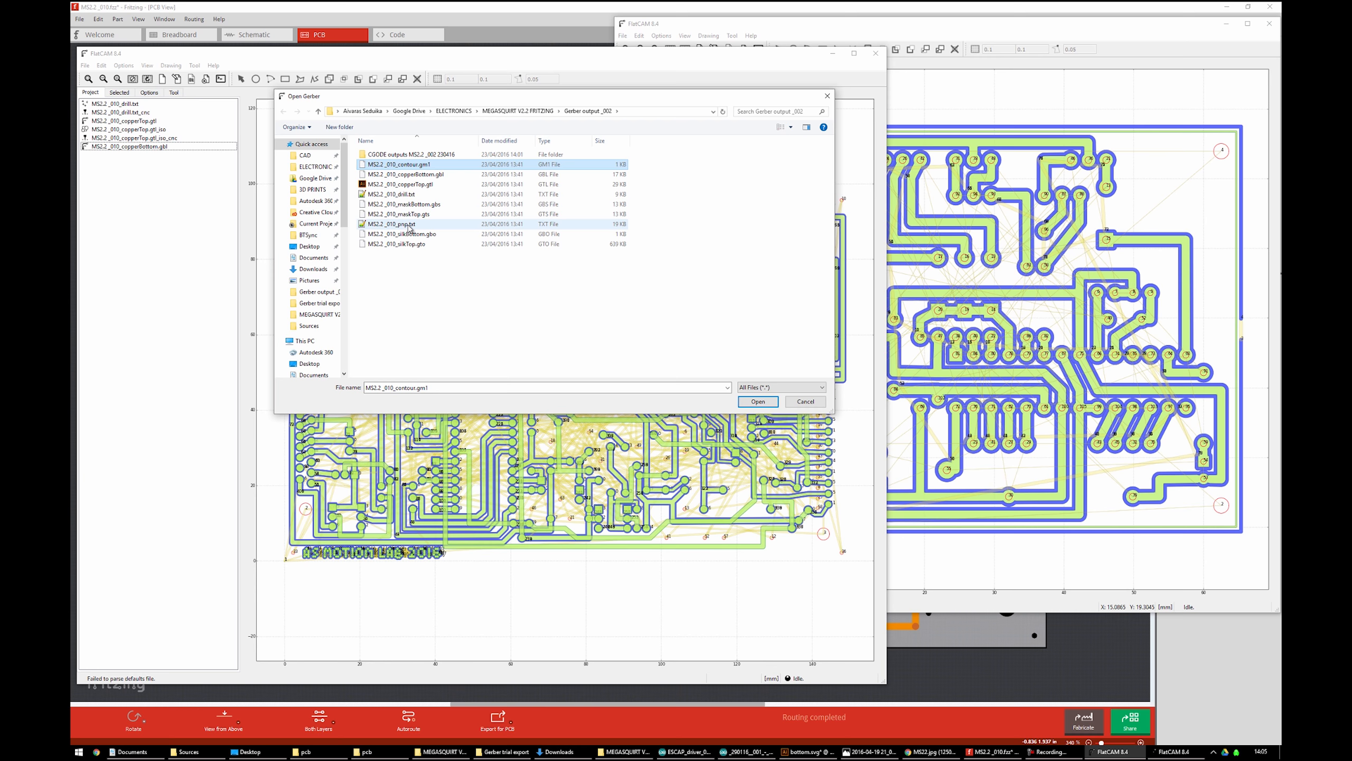
click(772, 403)
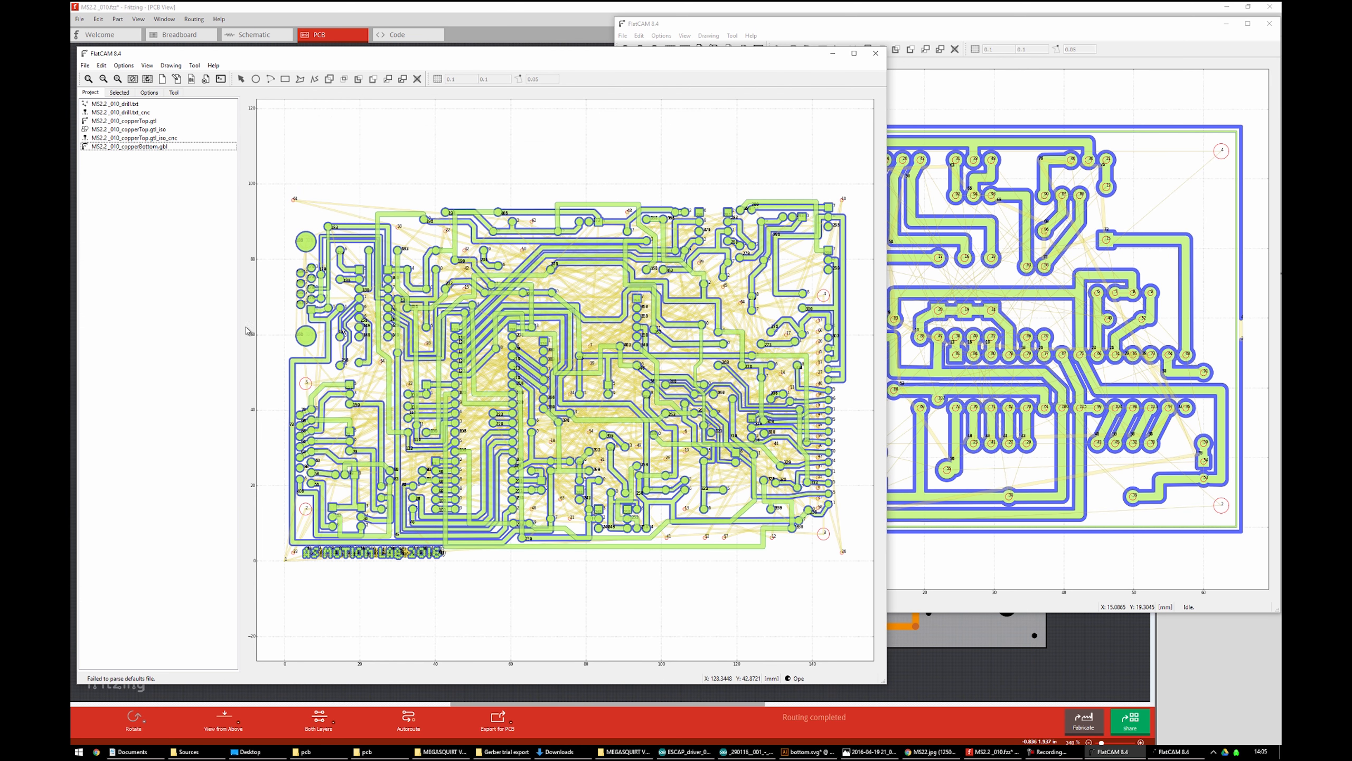
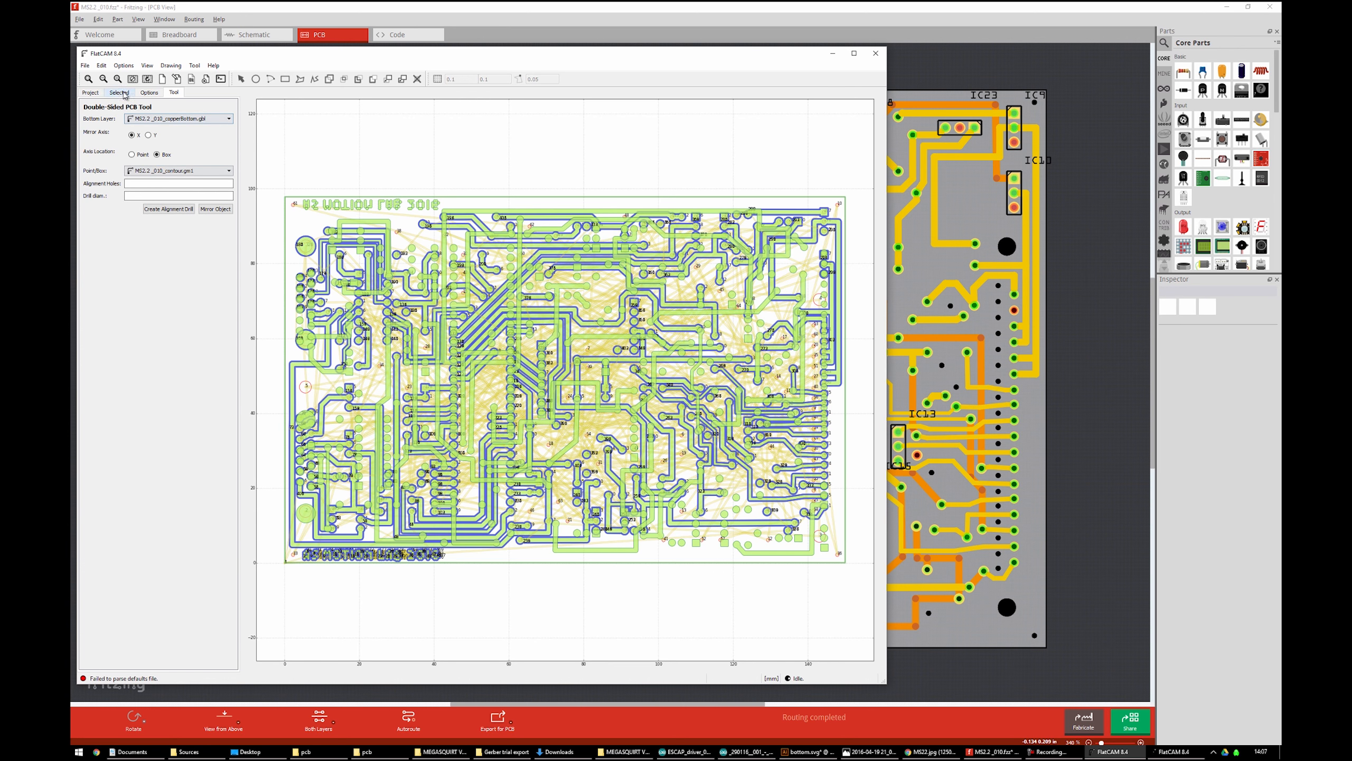
Compare the isolation routing settings of MS2.2 _010_copperBottom.gbl with those of MS2.2 _010_copperTop.gtl
click(94, 93)
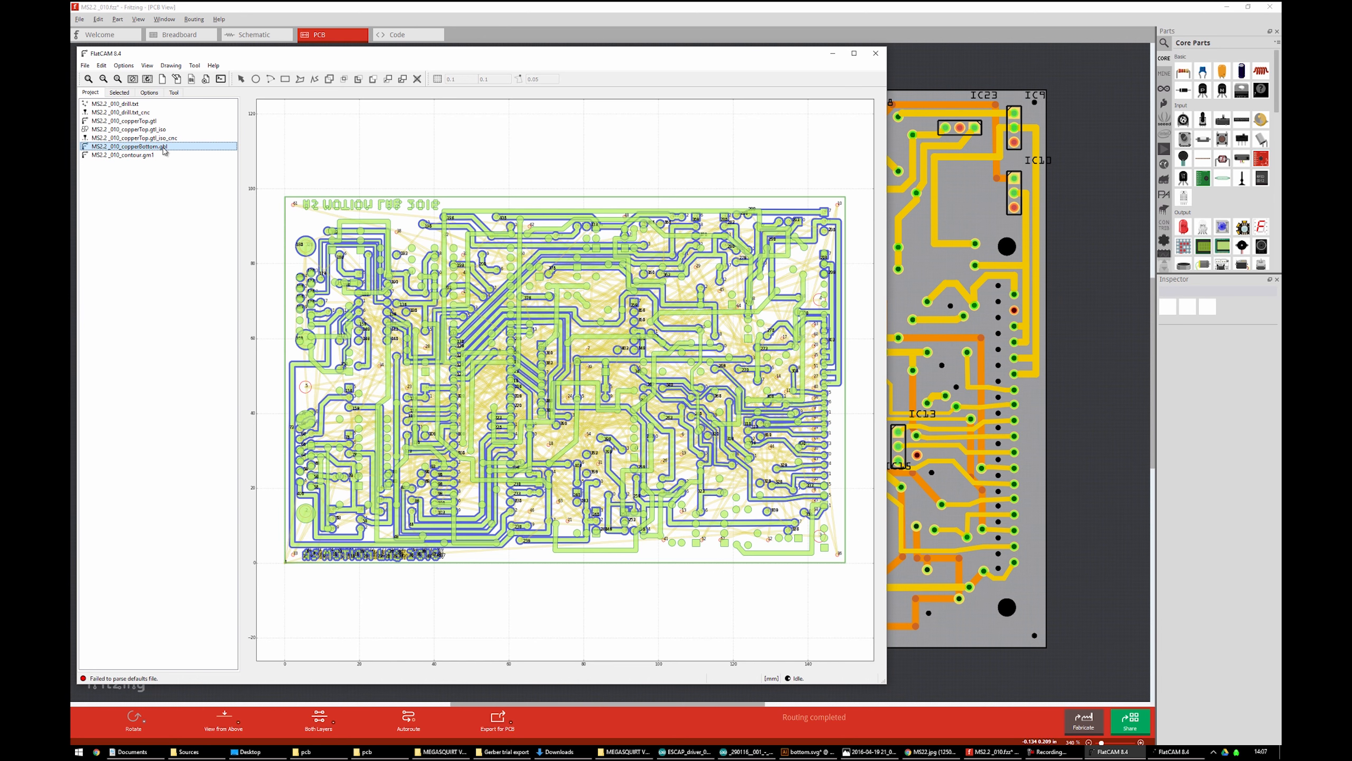
click(121, 93)
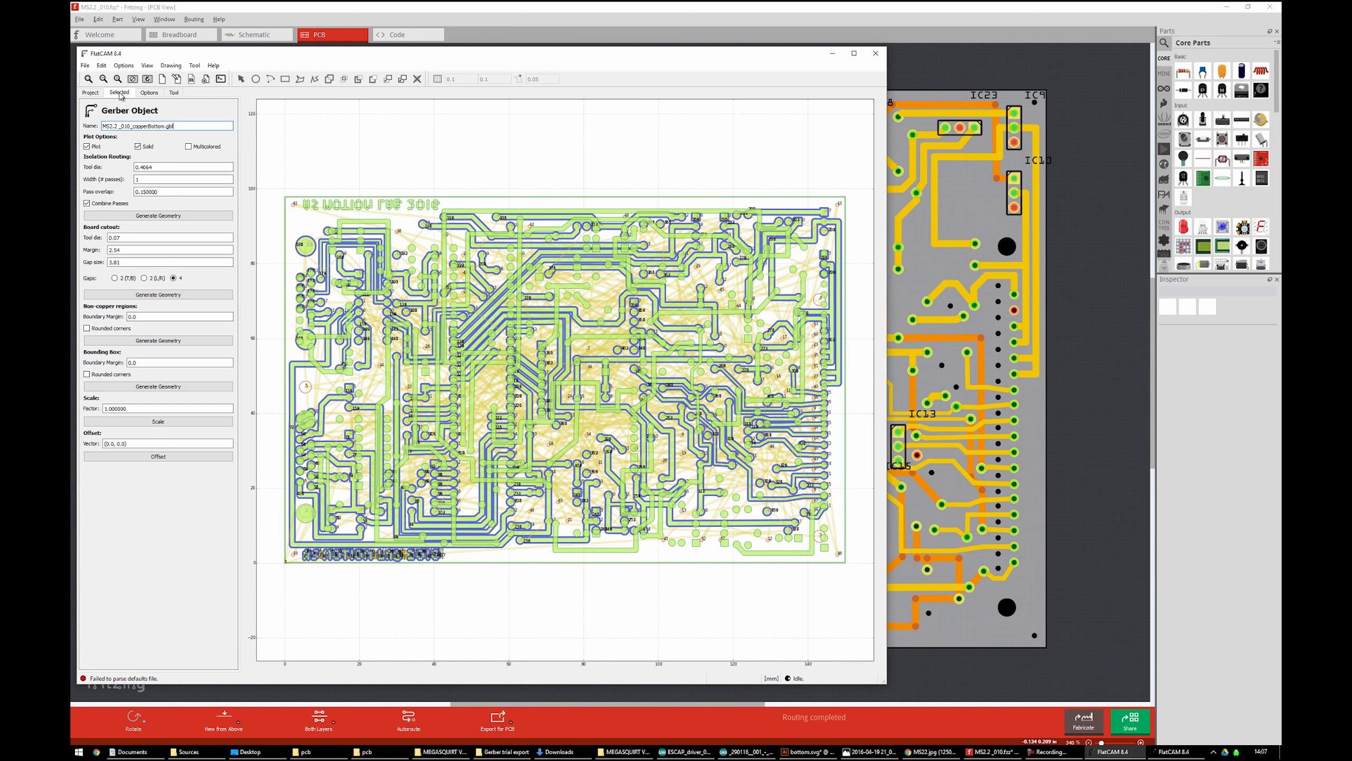
click(93, 94)
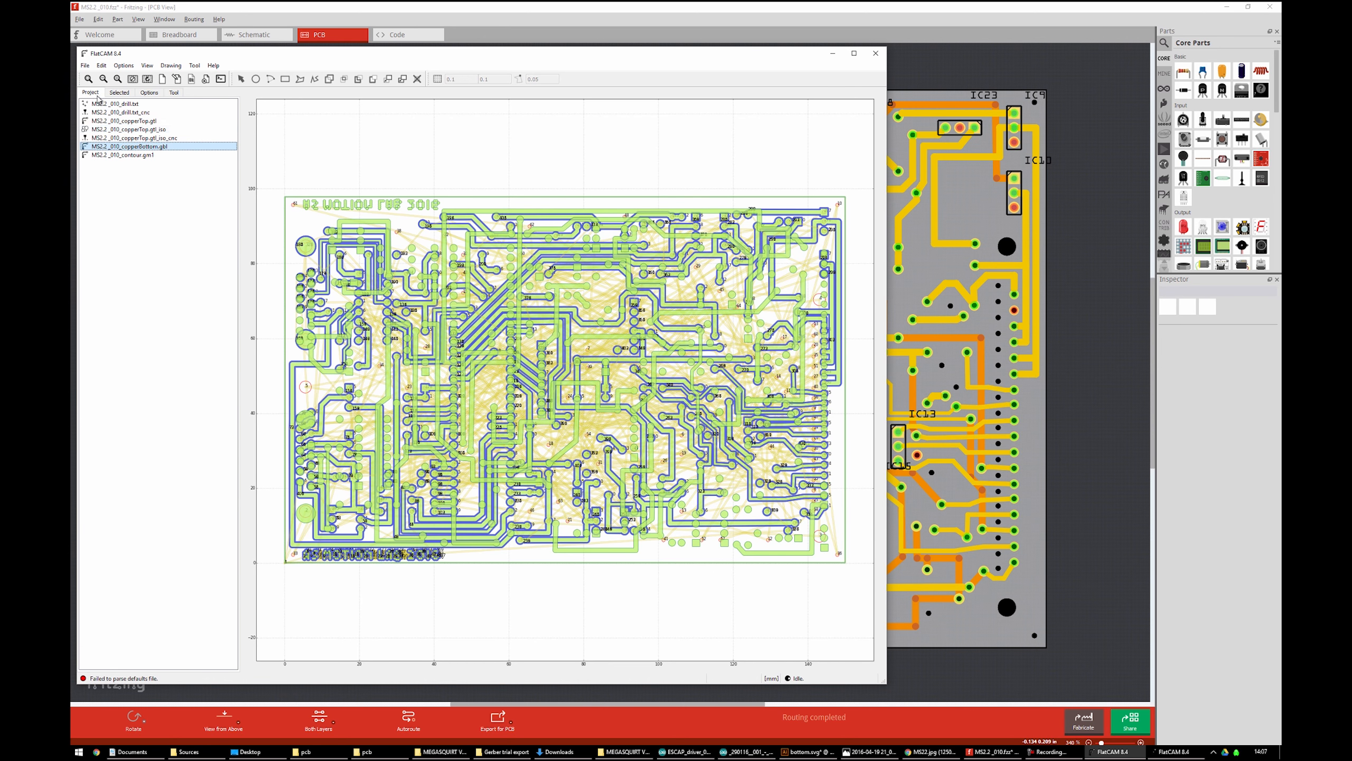
double_click(137, 121)
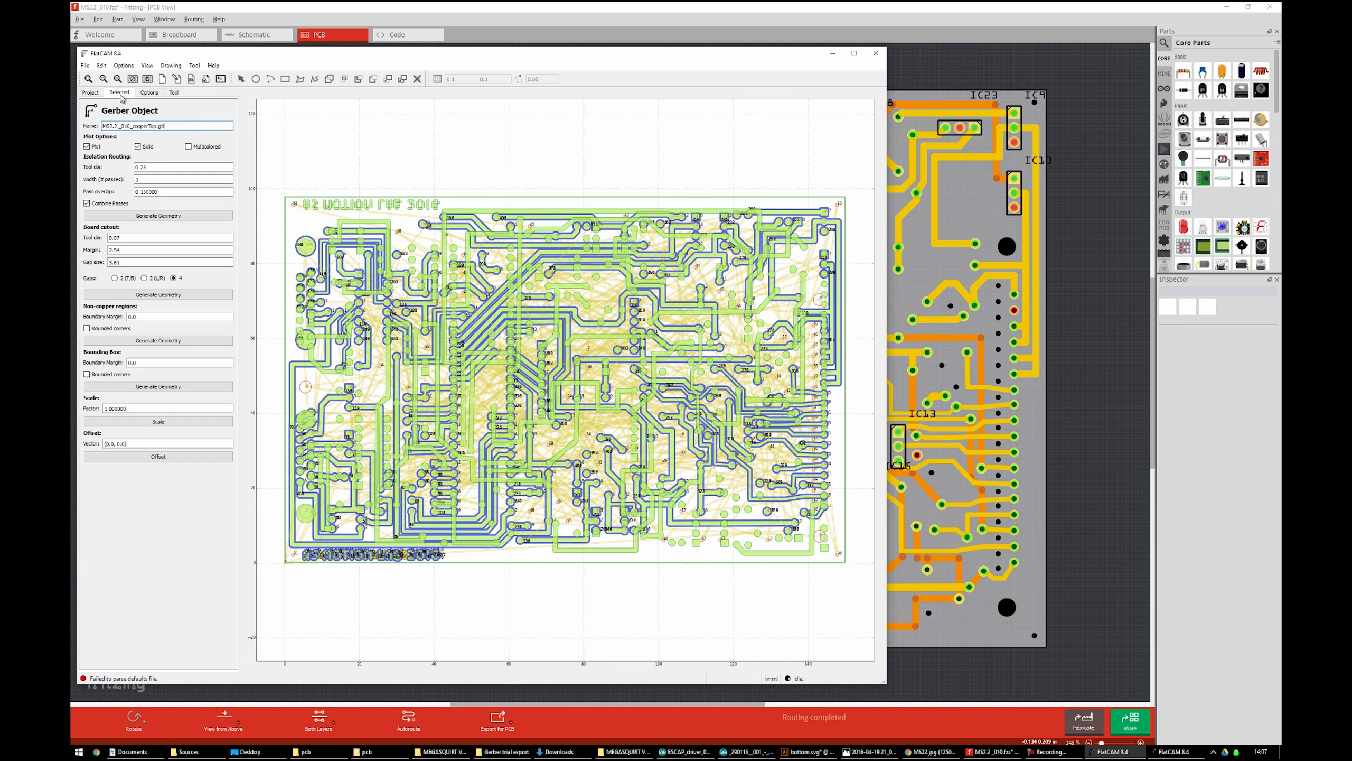
drag(162, 167, 114, 189)
click(95, 92)
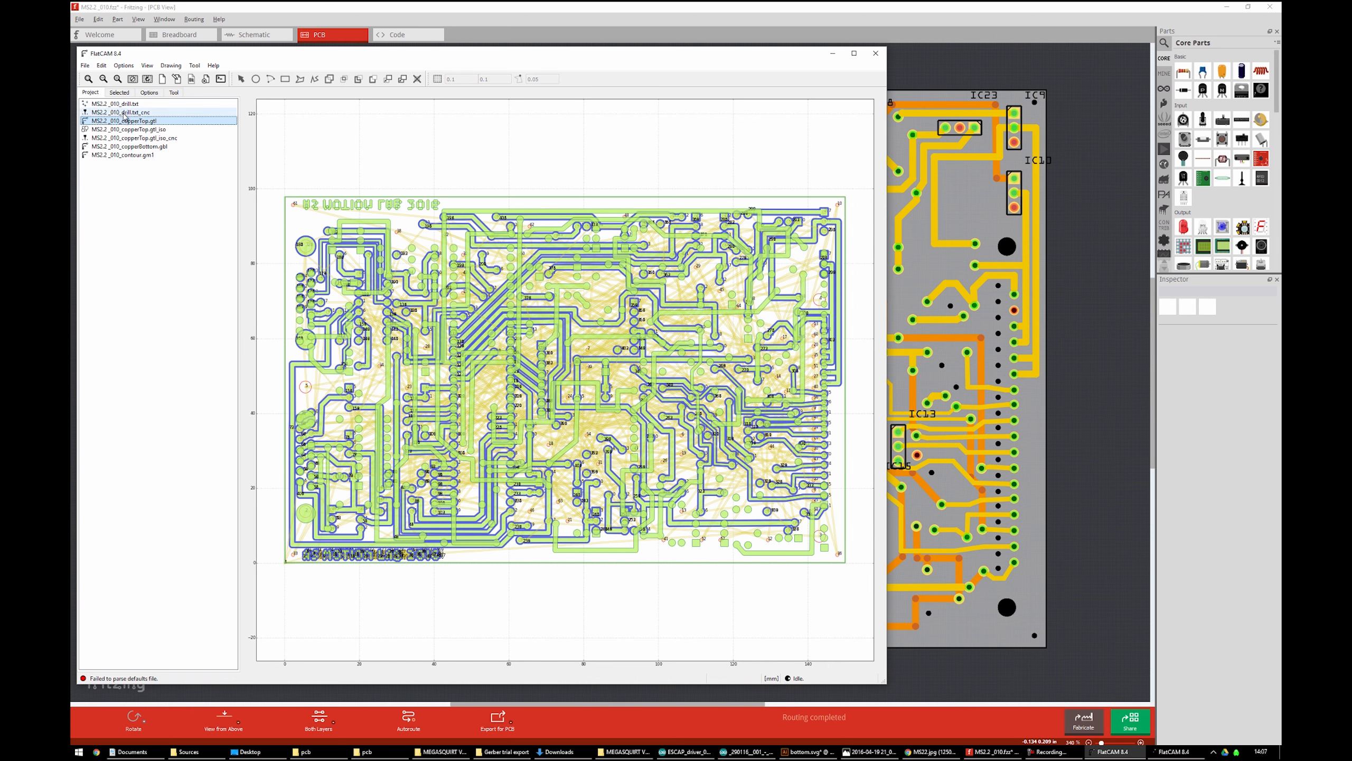
click(118, 93)
click(91, 92)
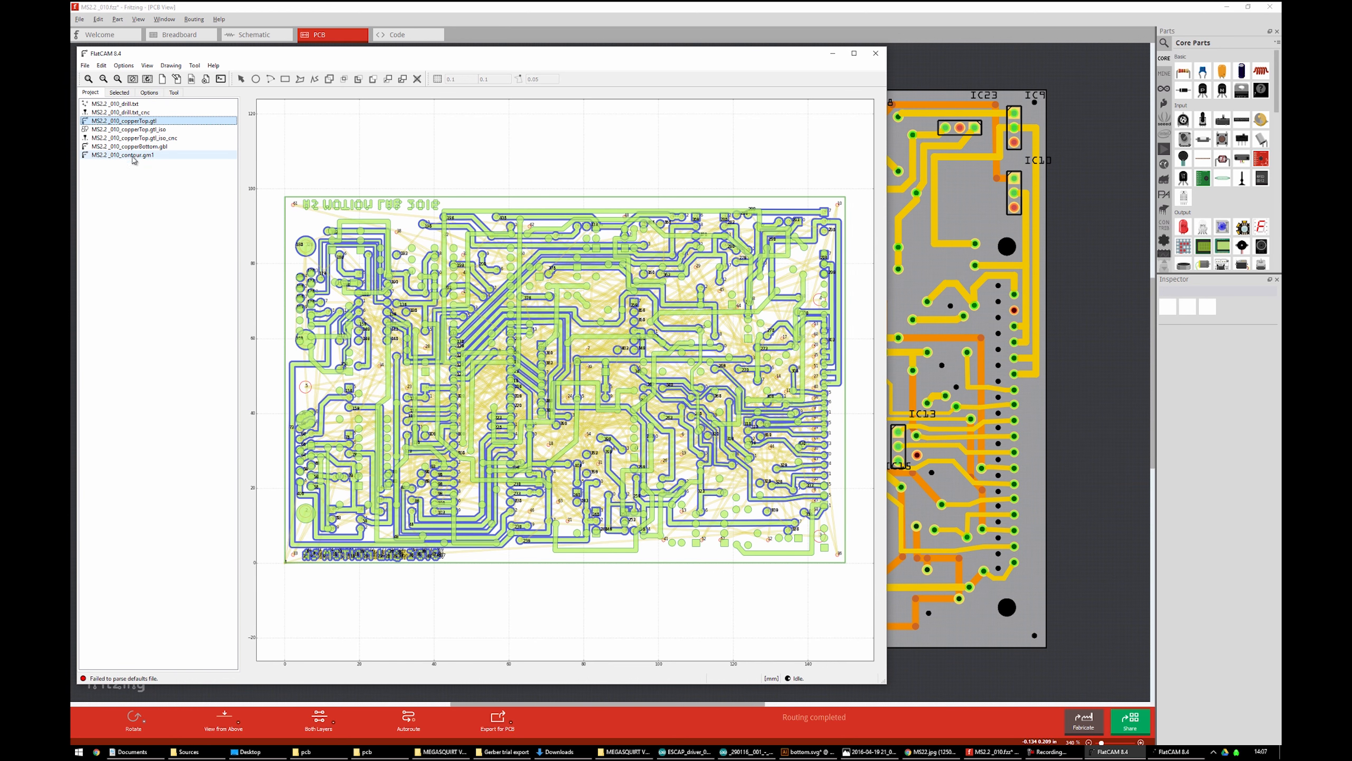
Set the isolation routing tool diameter of MS2.2 _010_copperBottom.gbl to .25 and generate its isolation geometry
double_click(137, 146)
triple_click(150, 167)
text(.025)
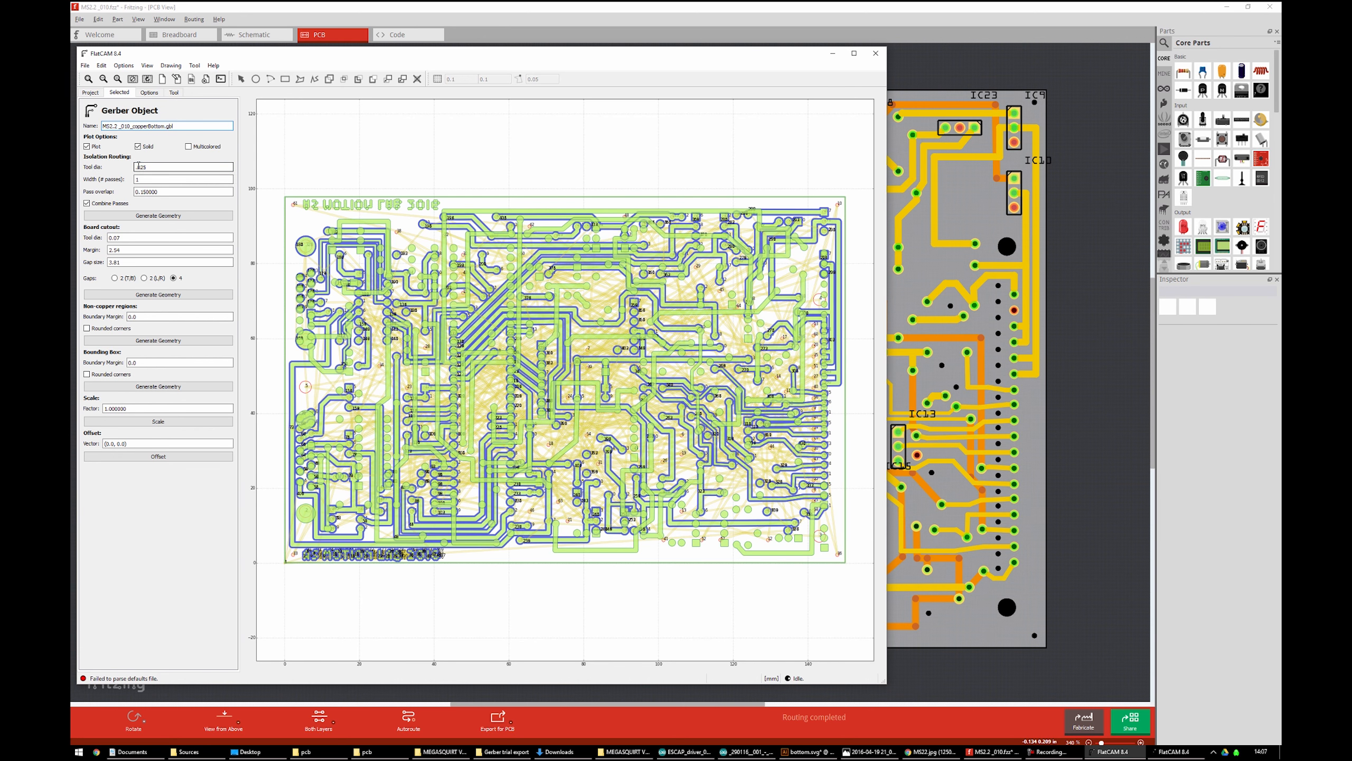
click(140, 167)
key(BackSpace)
key(Tab)
click(158, 216)
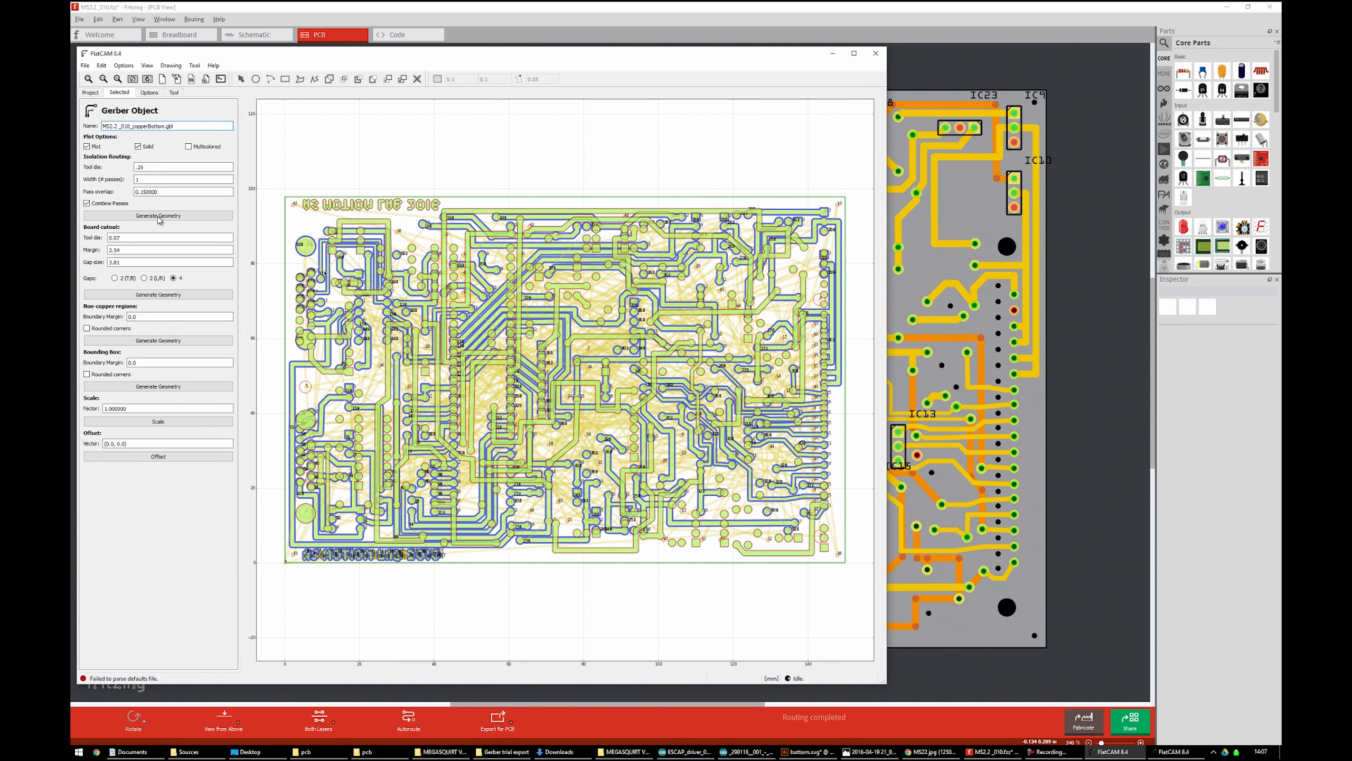
click(158, 215)
click(90, 92)
click(164, 186)
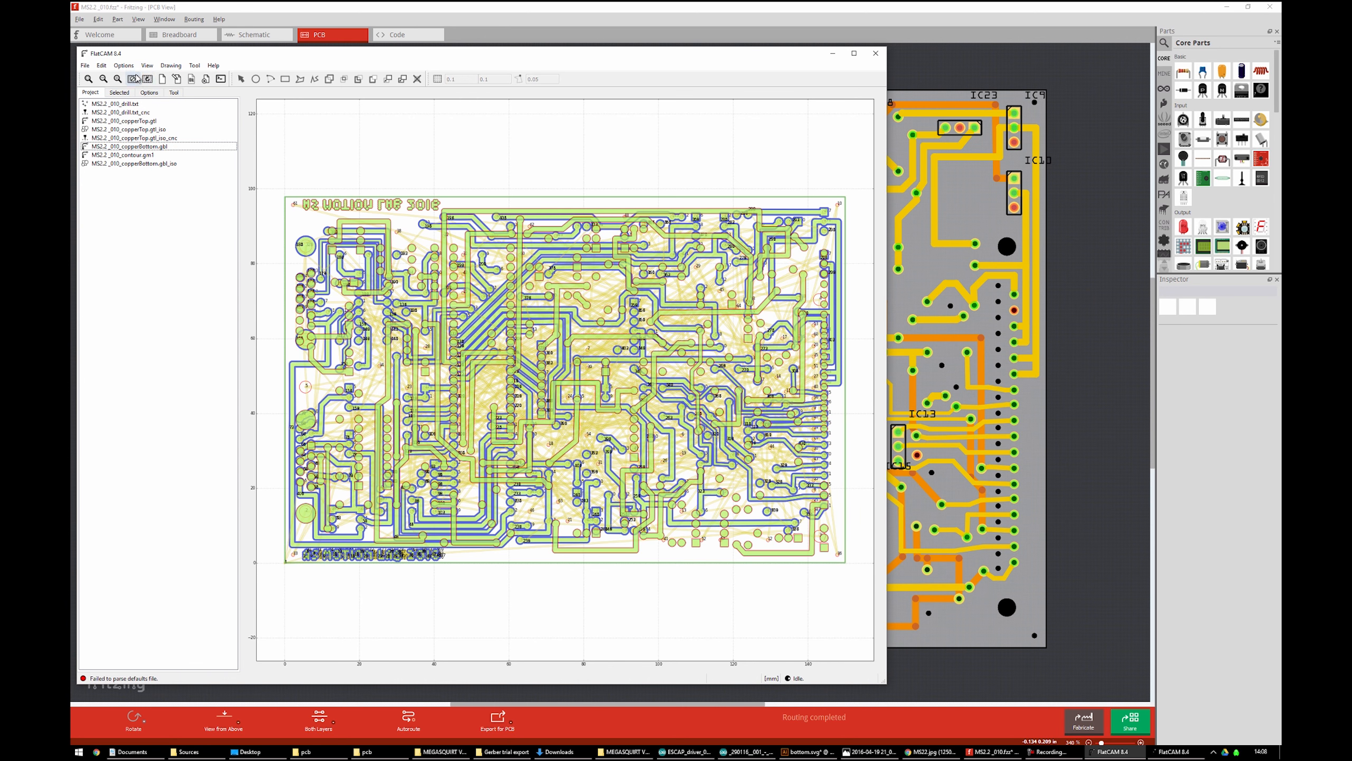
Disable all plots except MS2.2 _010_copperBottom.gbl_iso and switch to the Fritzing PCB view for comparison
click(195, 65)
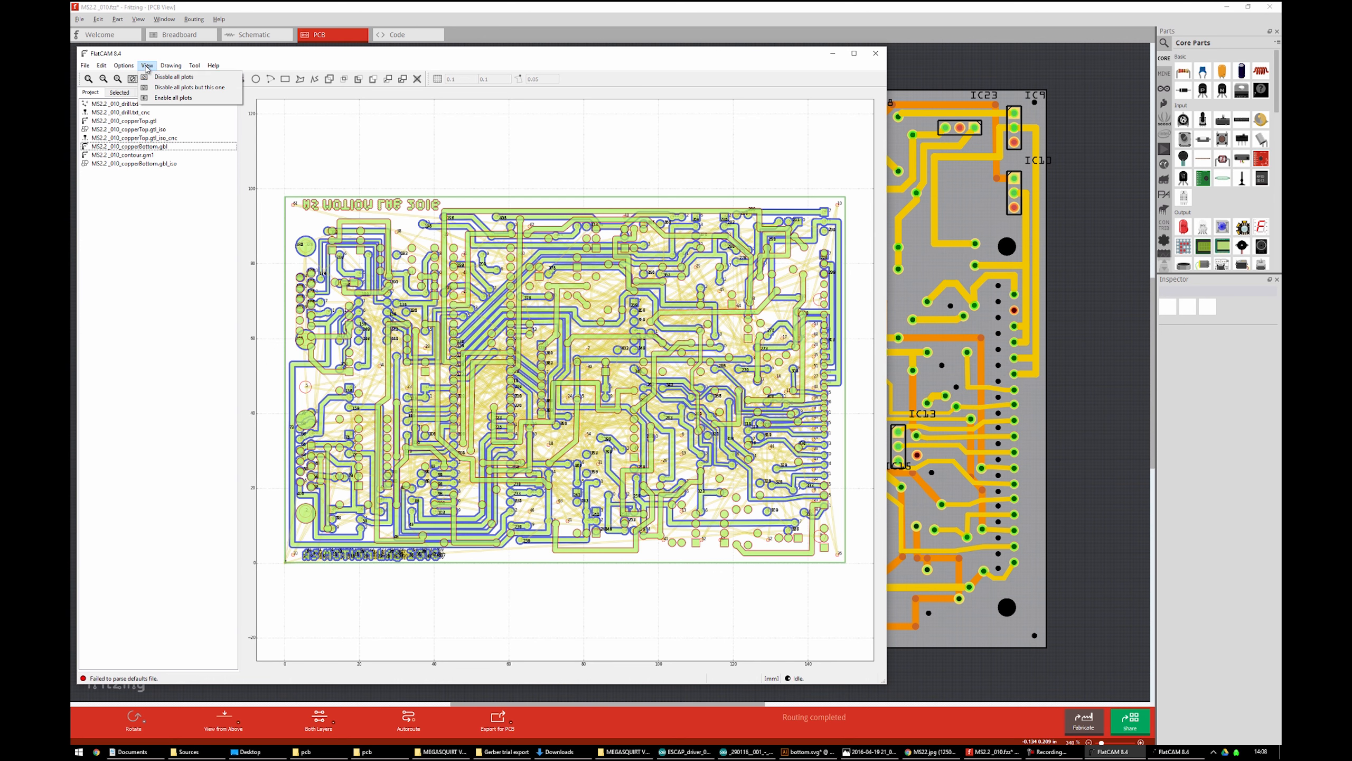
click(181, 88)
click(152, 164)
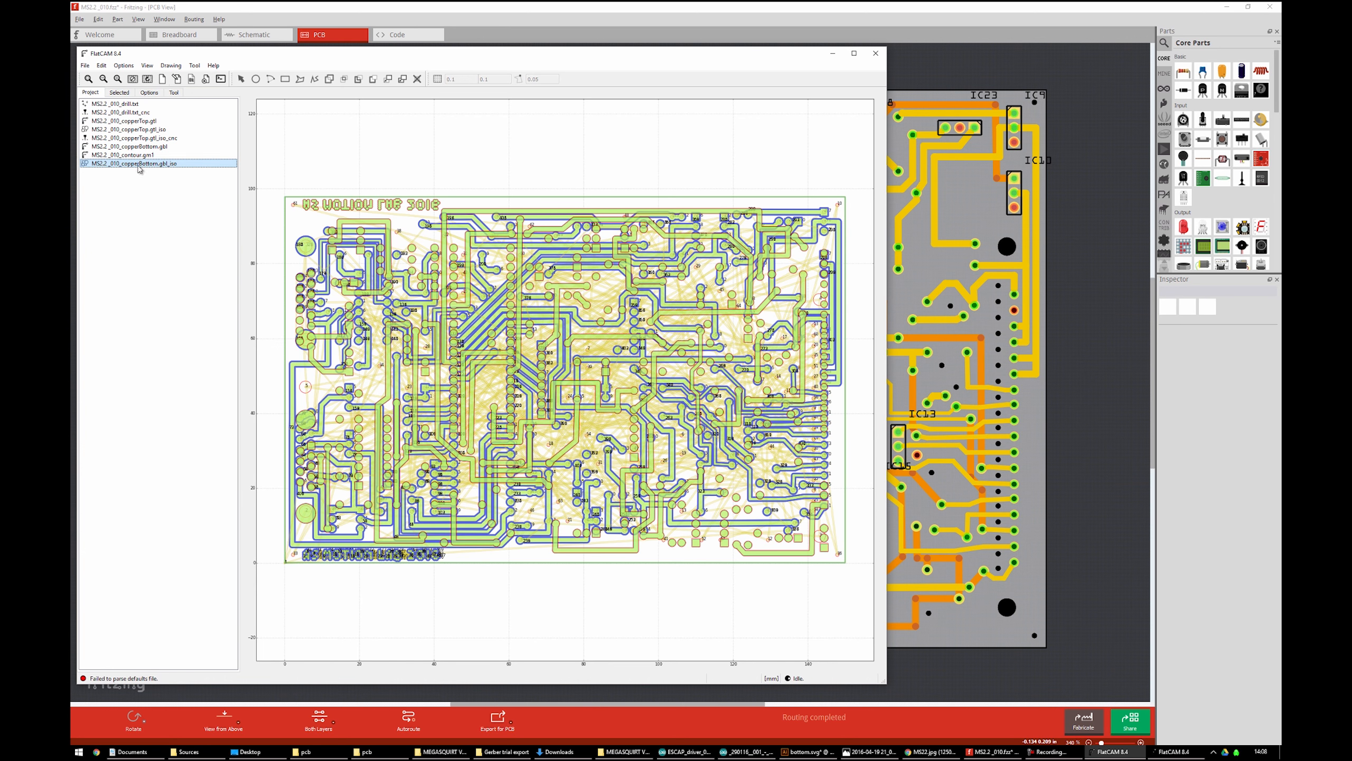
click(147, 65)
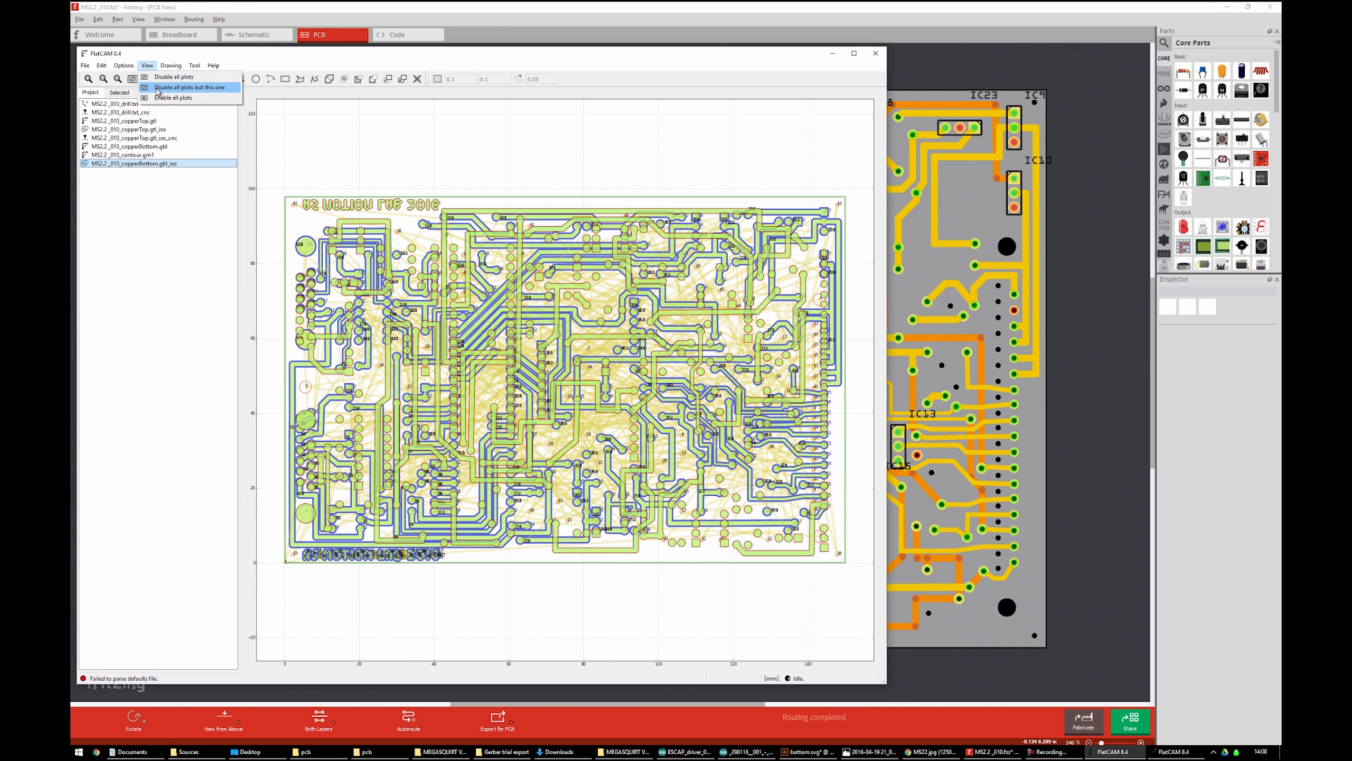
click(156, 88)
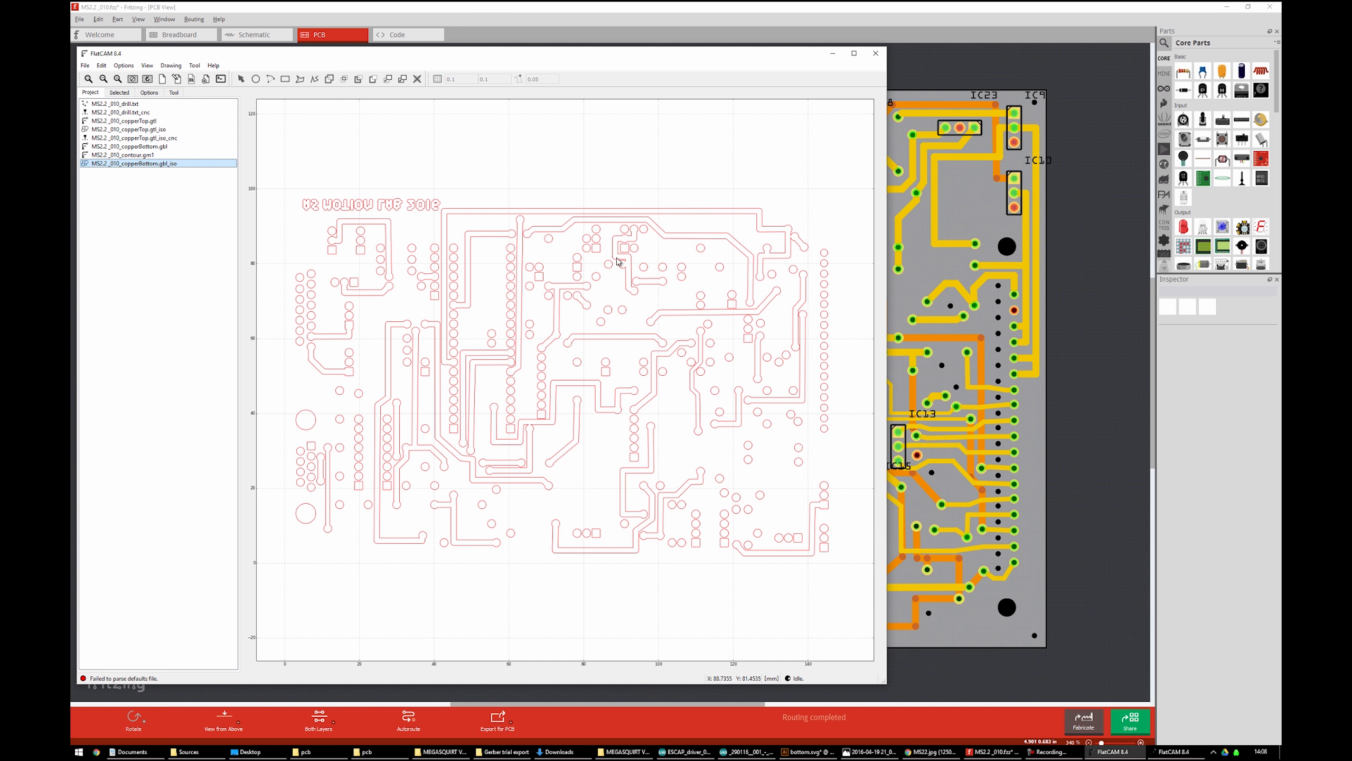
click(959, 26)
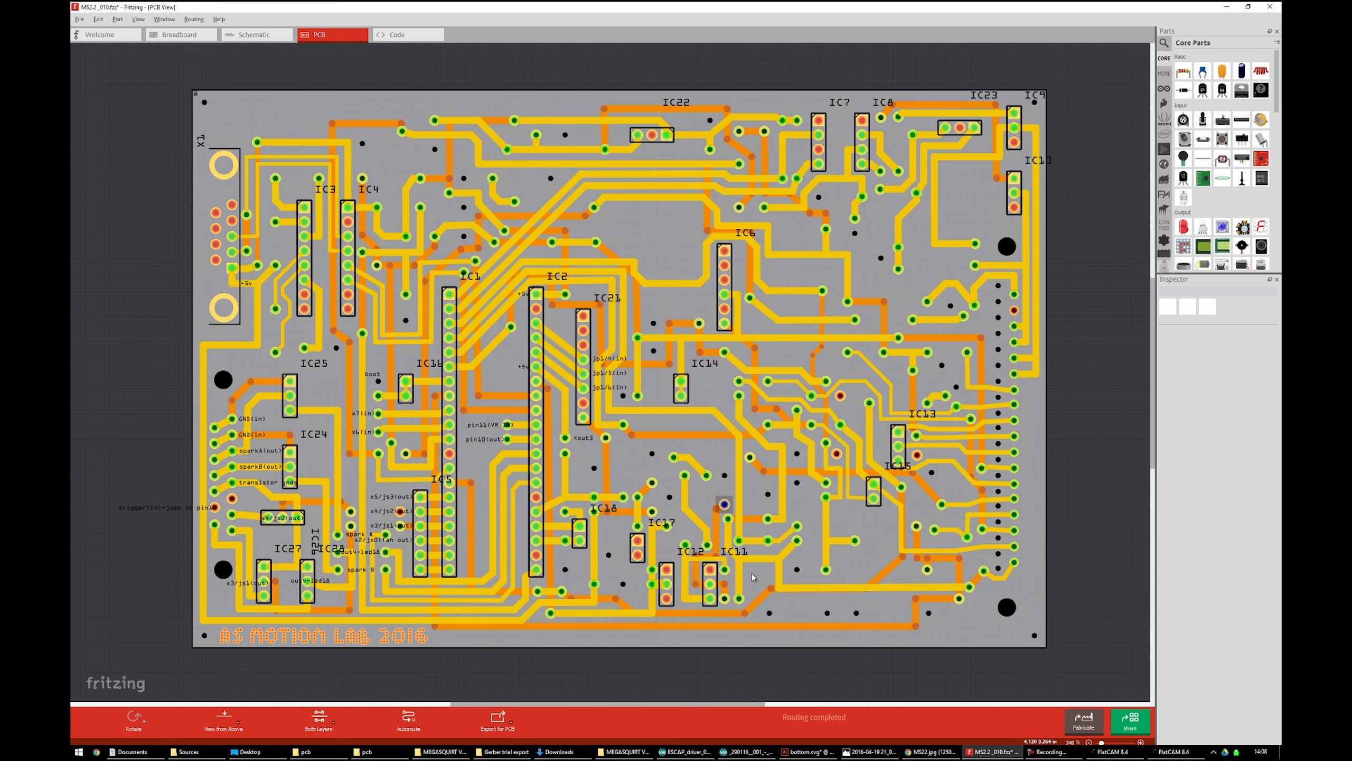
Switch back to FlatCAM, select MS2.2 _010_copperBottom.gbl and try to isolate its plot from the other layers
key(alt+Tab)
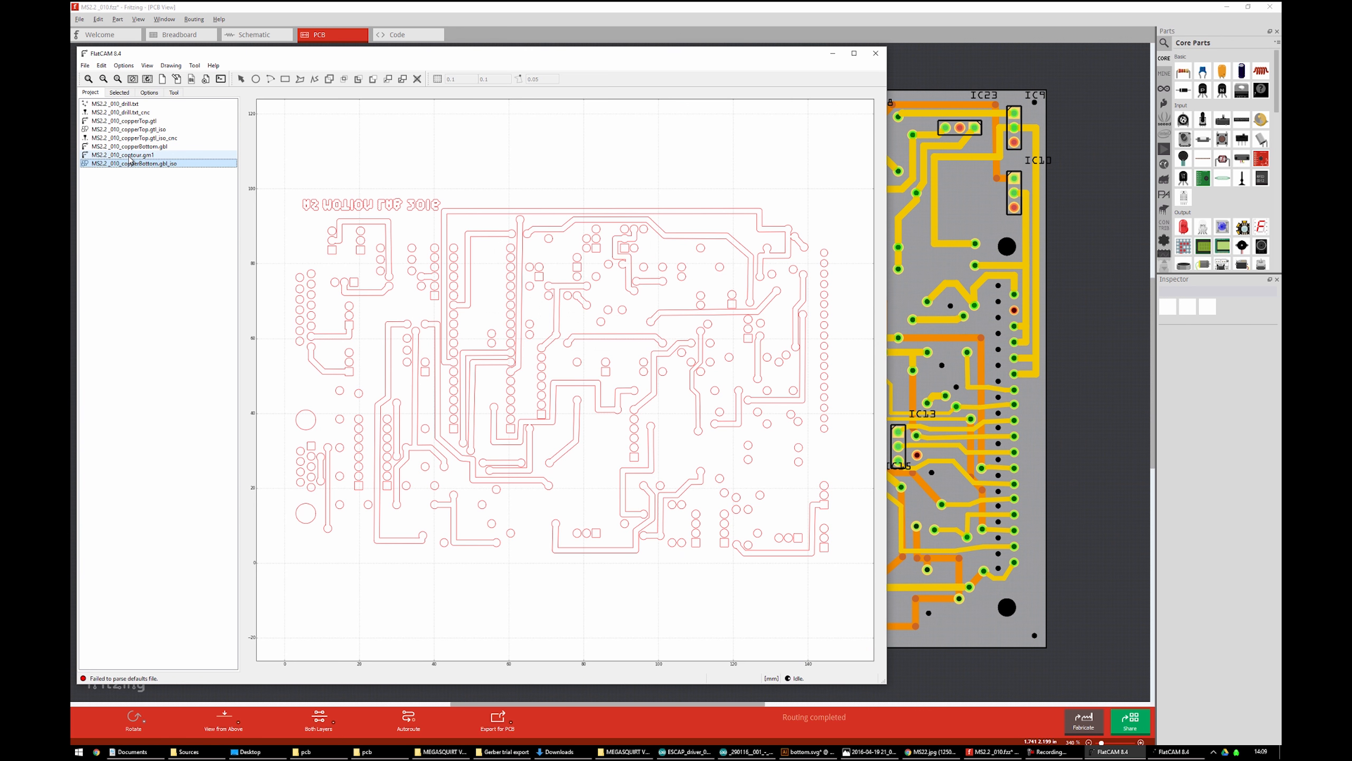
click(147, 147)
click(167, 66)
mouse_move(149, 67)
click(159, 90)
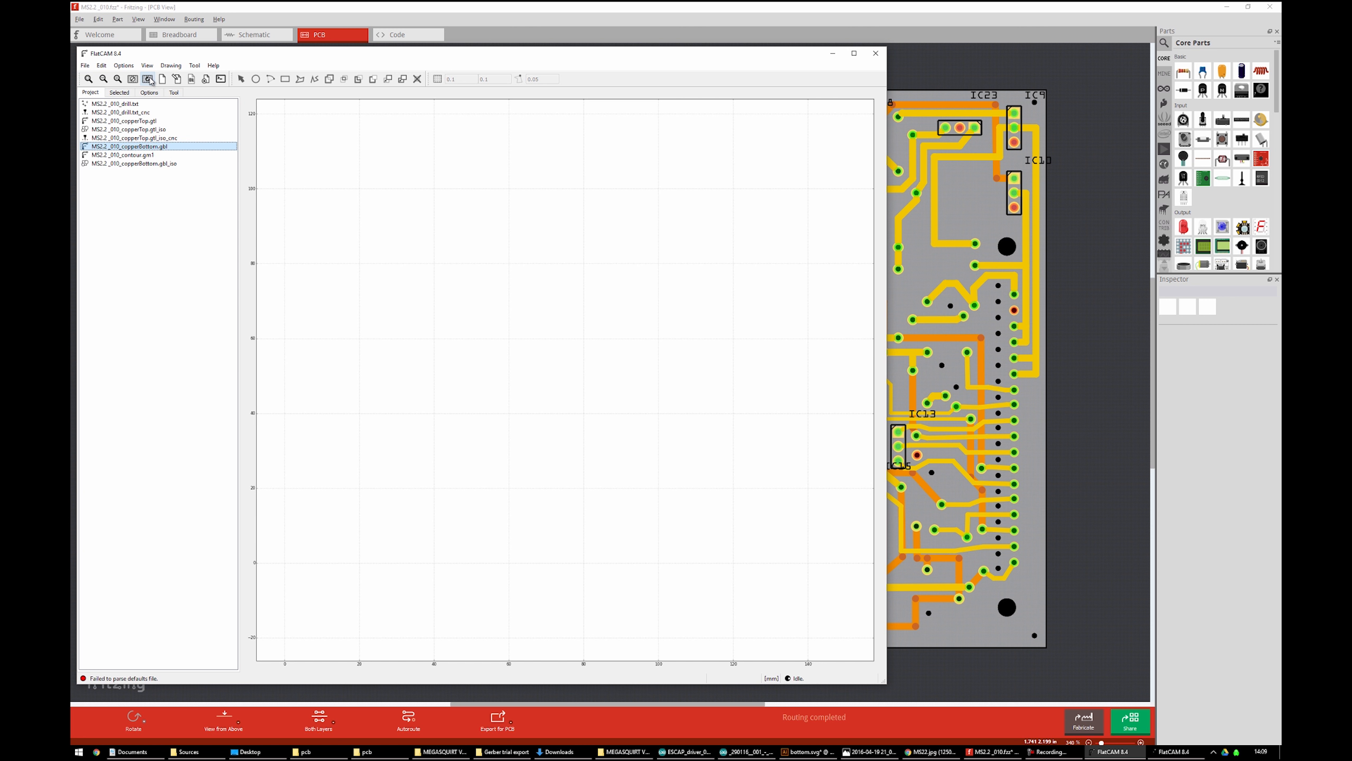
click(171, 65)
click(152, 86)
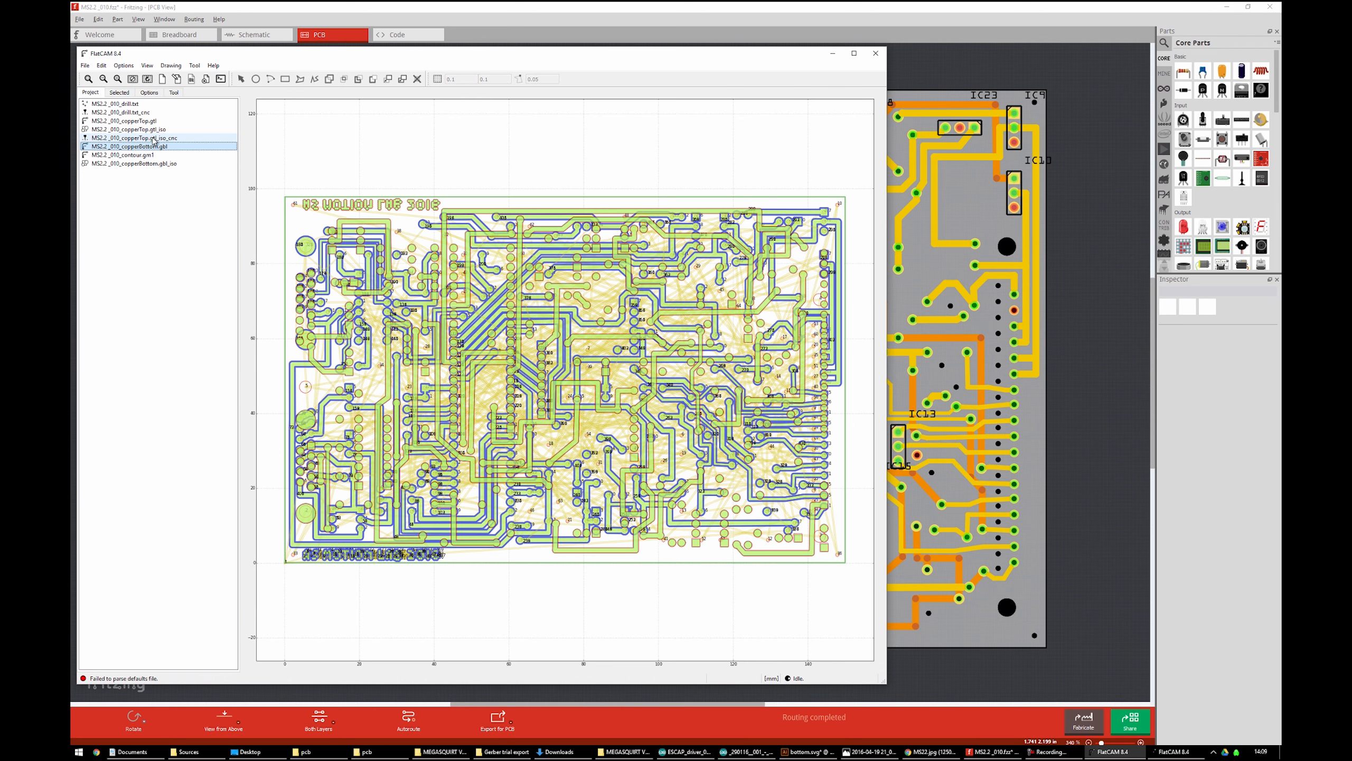
Save the project under the name Gerber in the Gerber output _002 folder
click(84, 66)
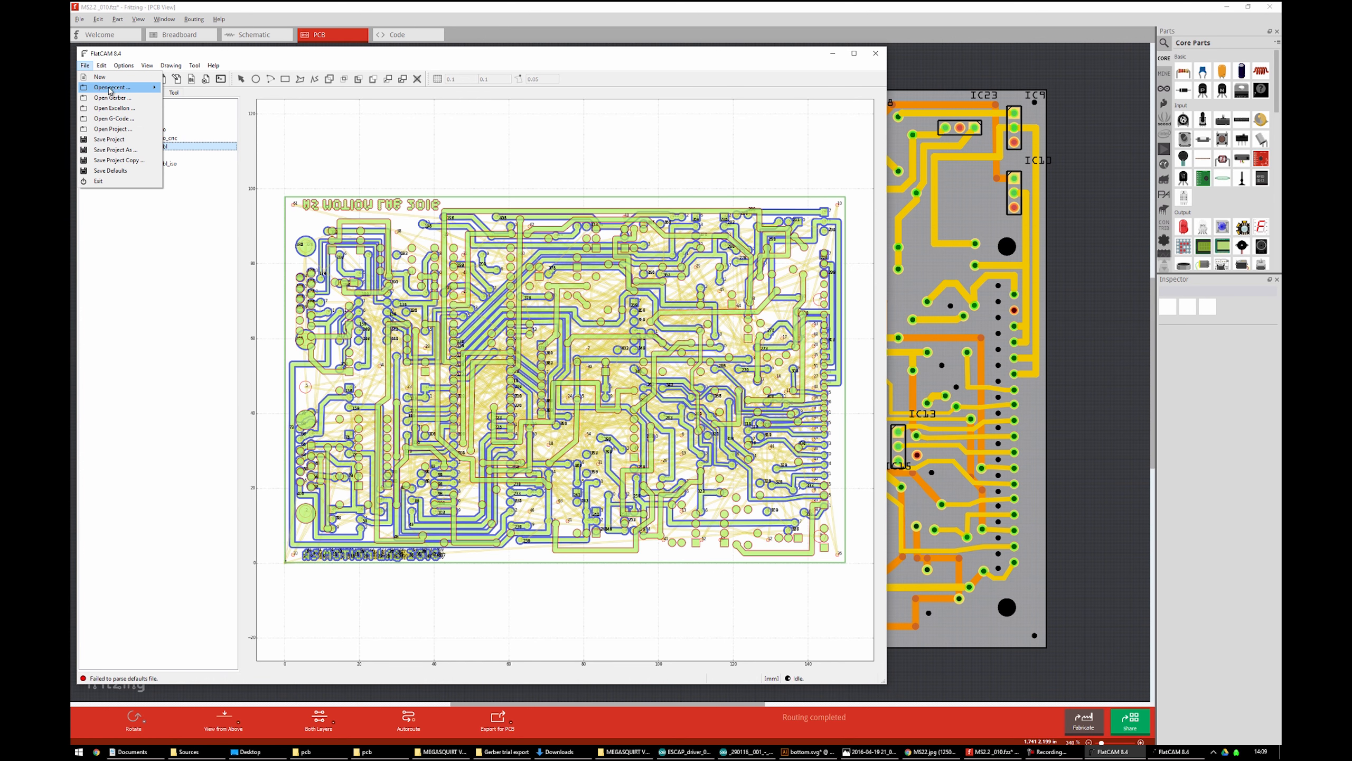
click(117, 150)
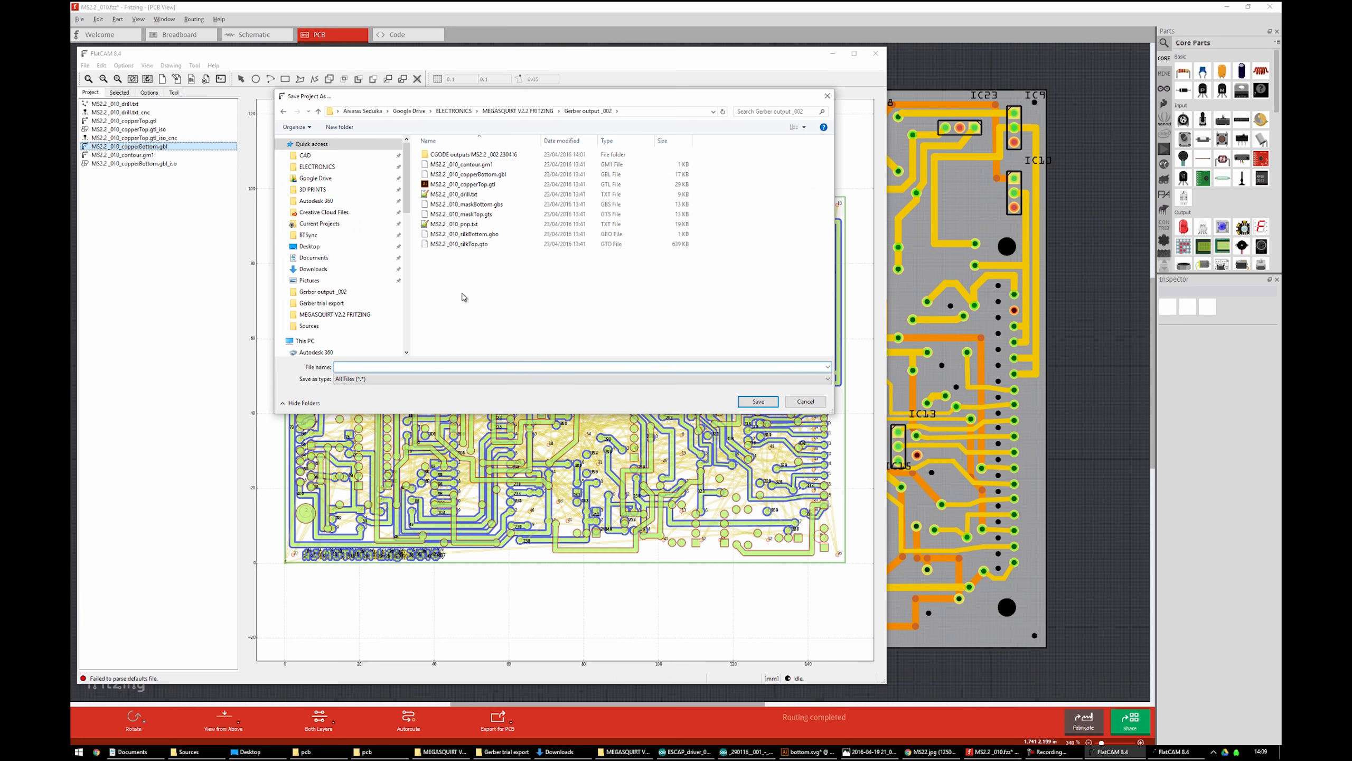
text(Gerber)
key(Return)
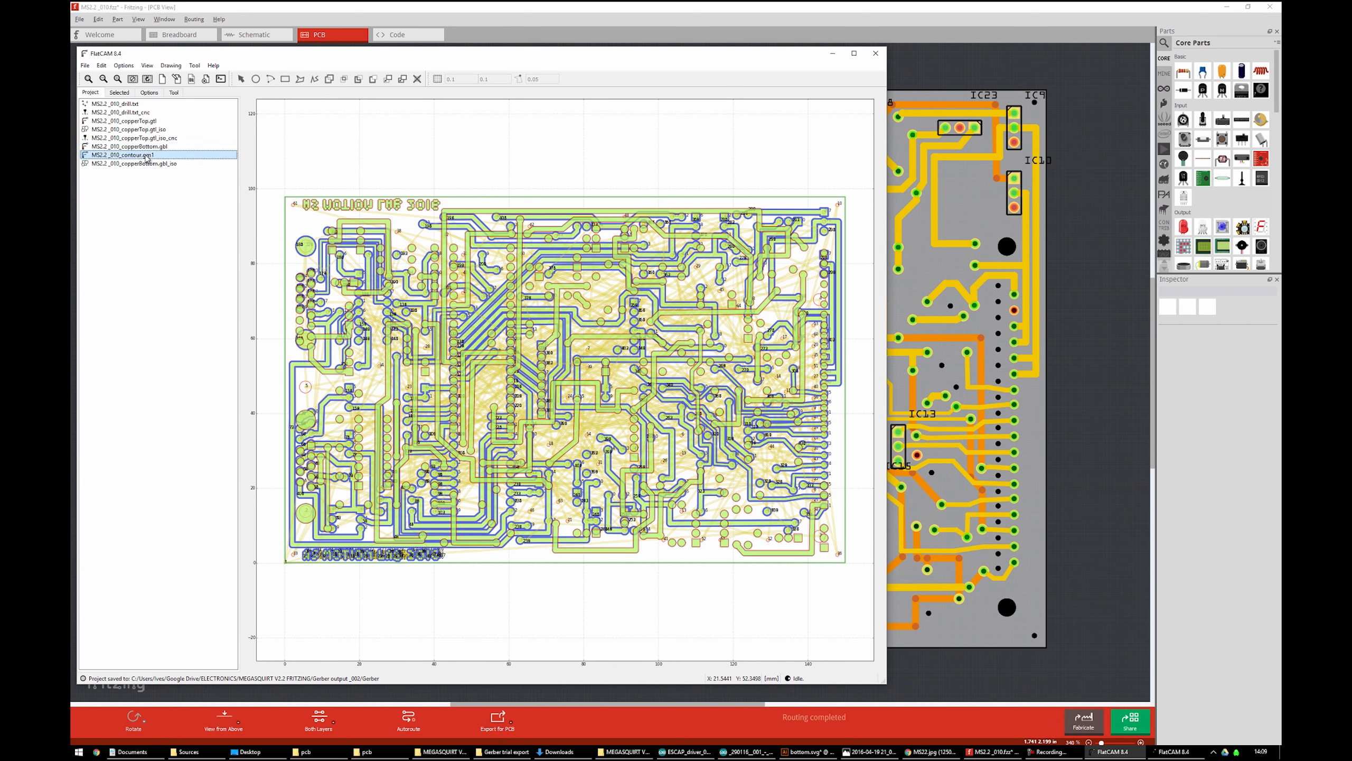
Disable all plots except MS2.2 _010_copperBottom.gbl and select its isolation geometry MS2.2 _010_copperBottom.gbl_iso
click(177, 63)
mouse_move(151, 66)
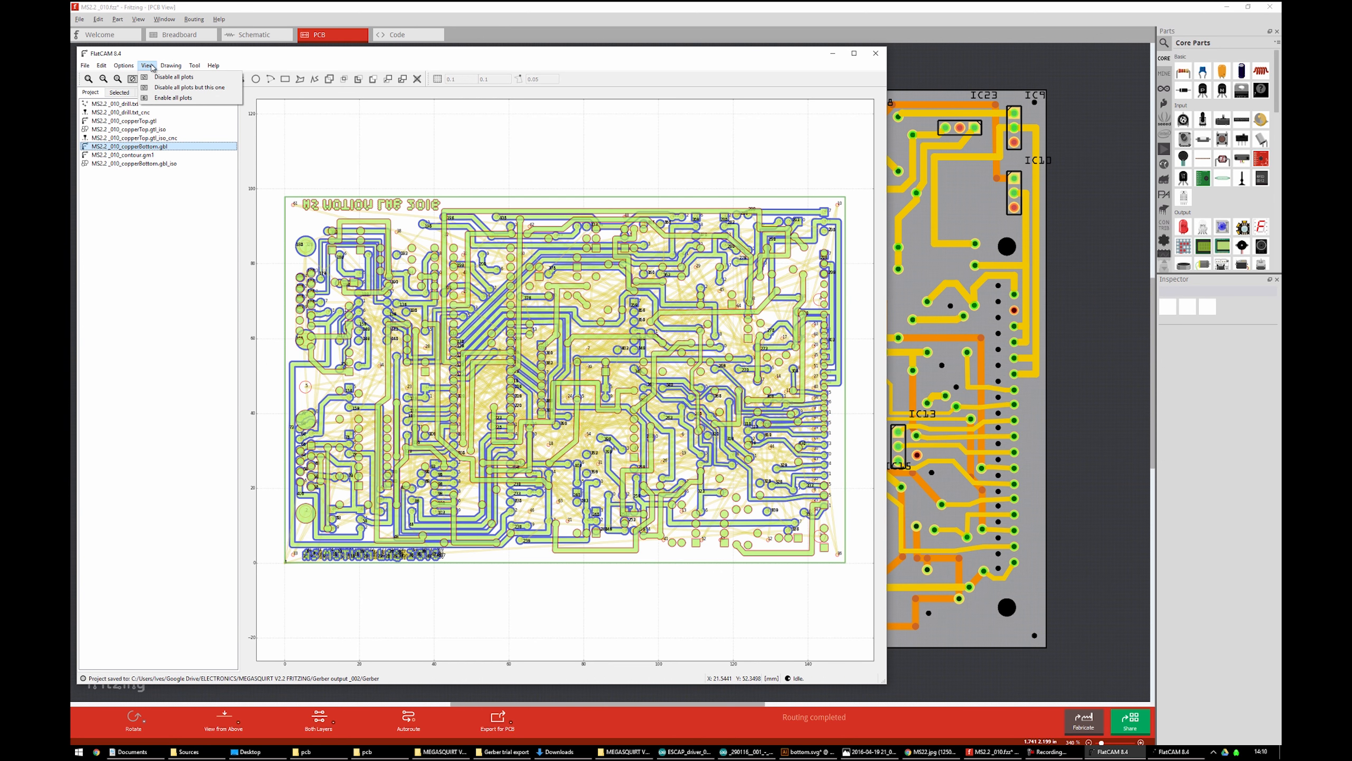
click(161, 88)
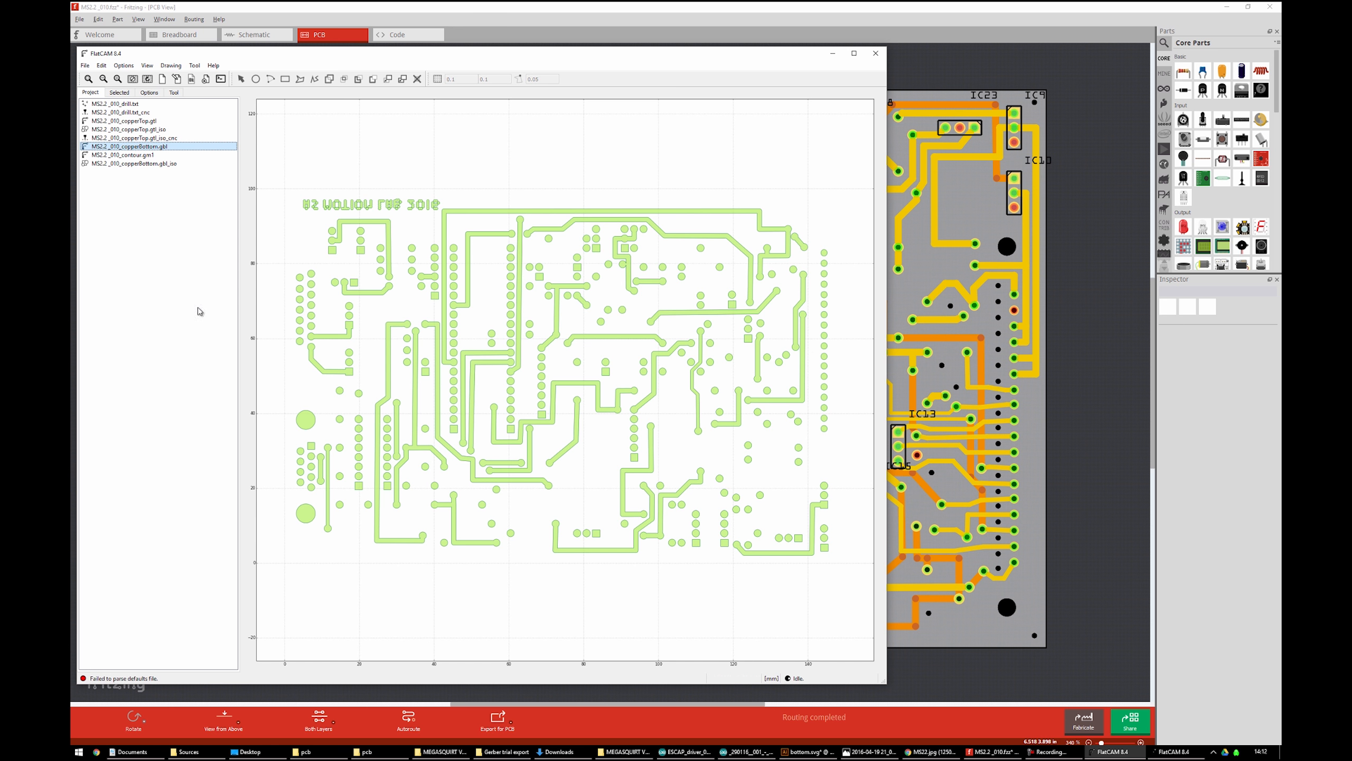
click(153, 163)
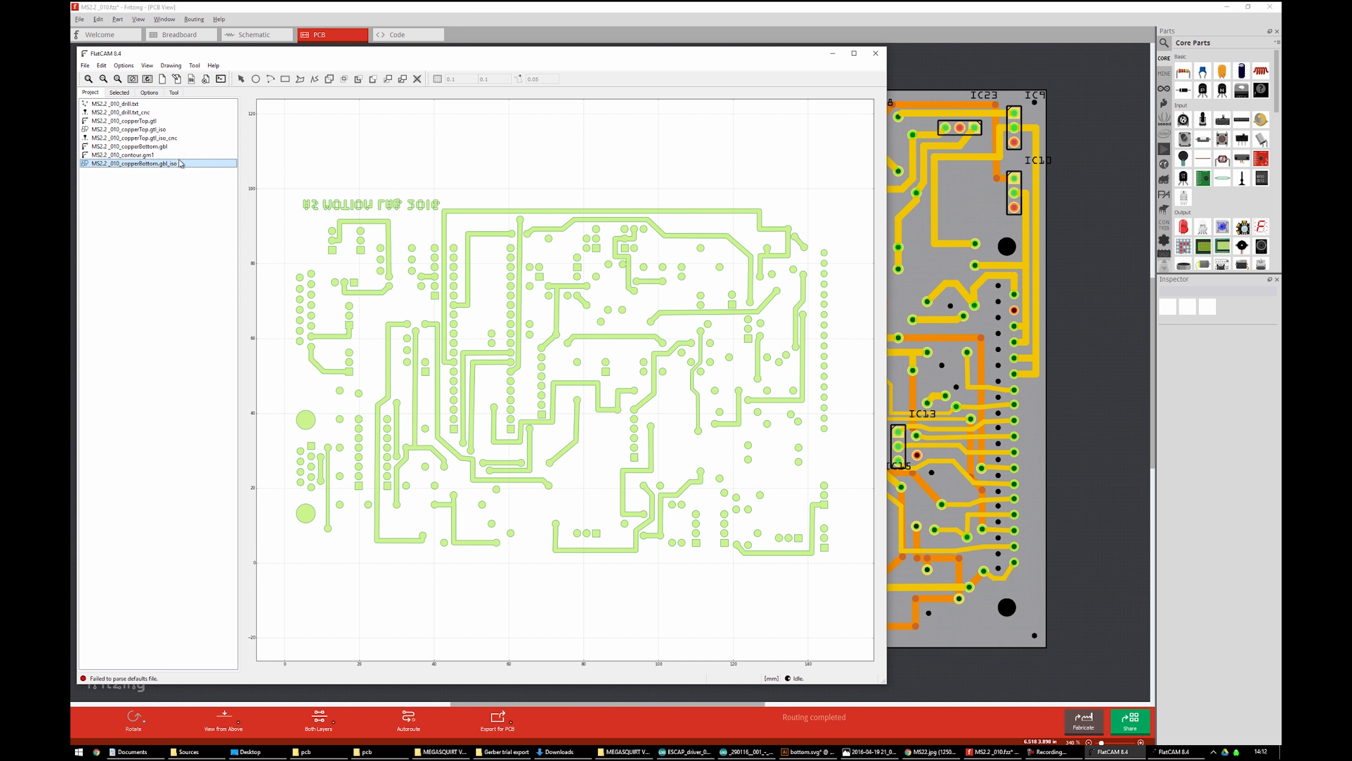
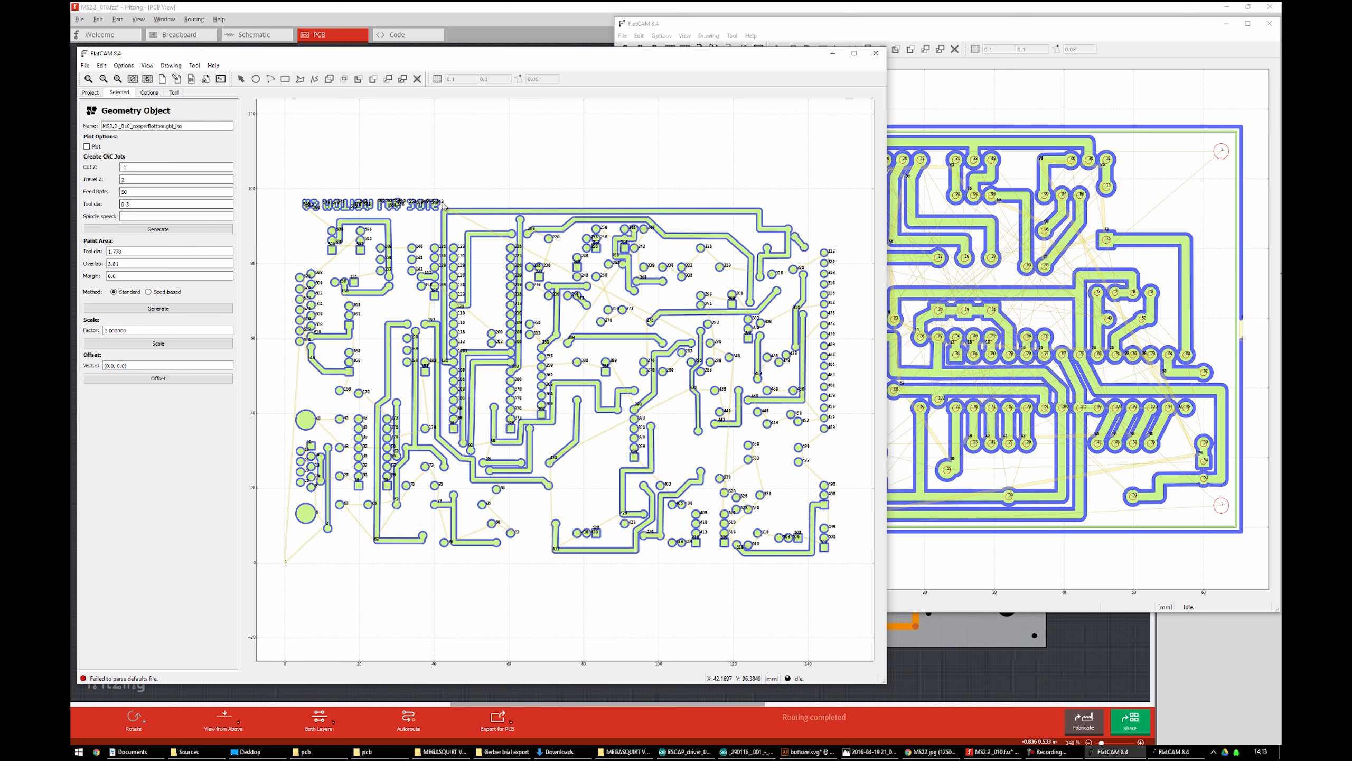
Compare the CNC job settings of MS2.2 _010_copperBottom.gbl_iso_cnc with those of MS2.2 _010_copperTop.gtl_iso_cnc
click(91, 92)
click(142, 172)
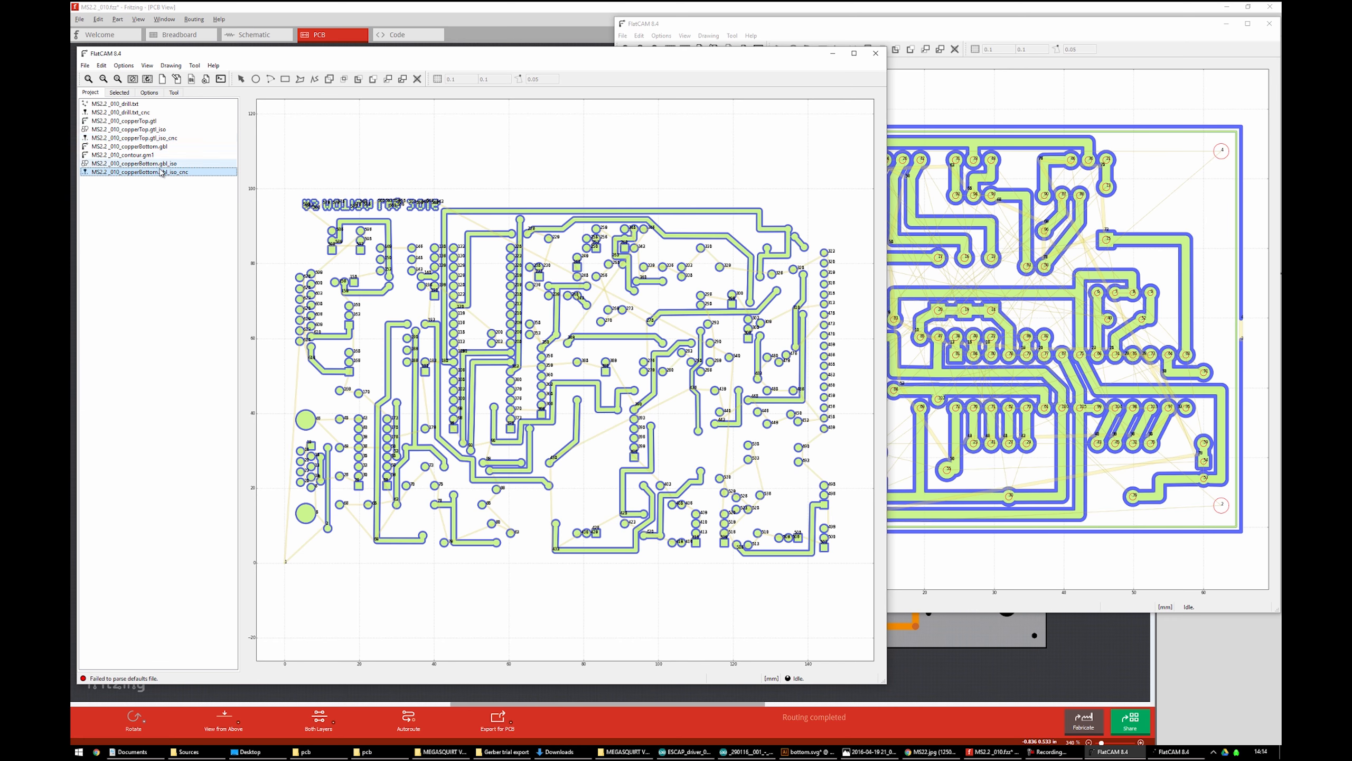
double_click(157, 139)
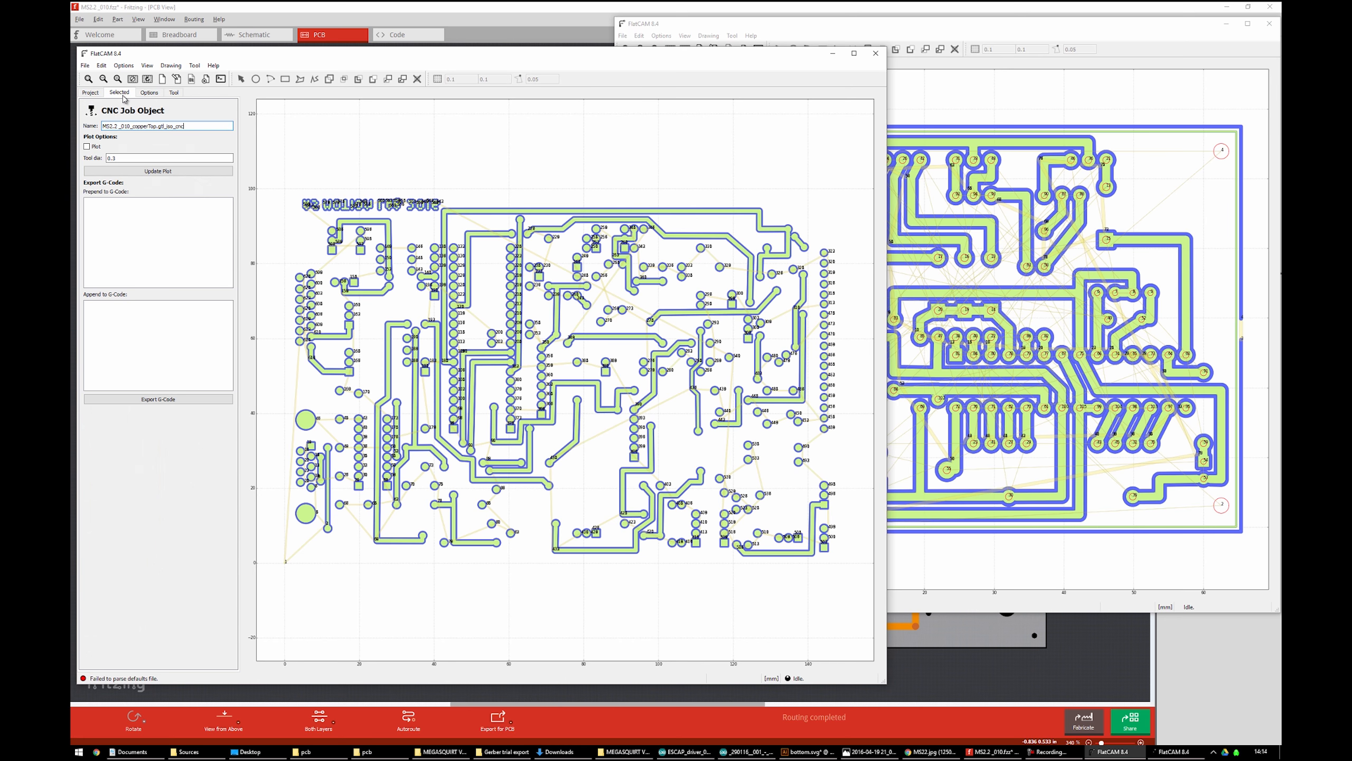
click(93, 93)
click(154, 171)
click(119, 80)
click(119, 92)
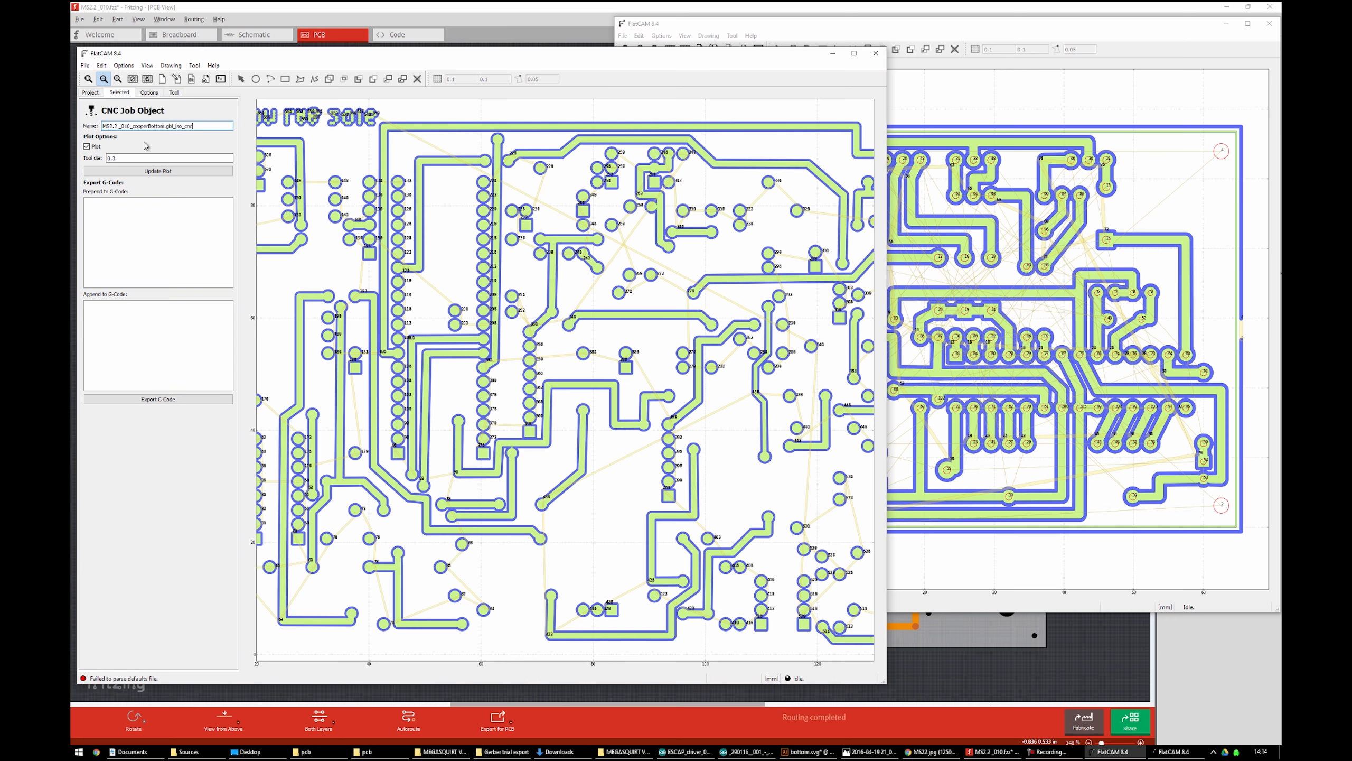
Export the G-code of MS2.2 _010_copperBottom.gbl_iso_cnc as Copper bottom into the CGODE outputs MS2.2 _002 230416 folder
click(92, 93)
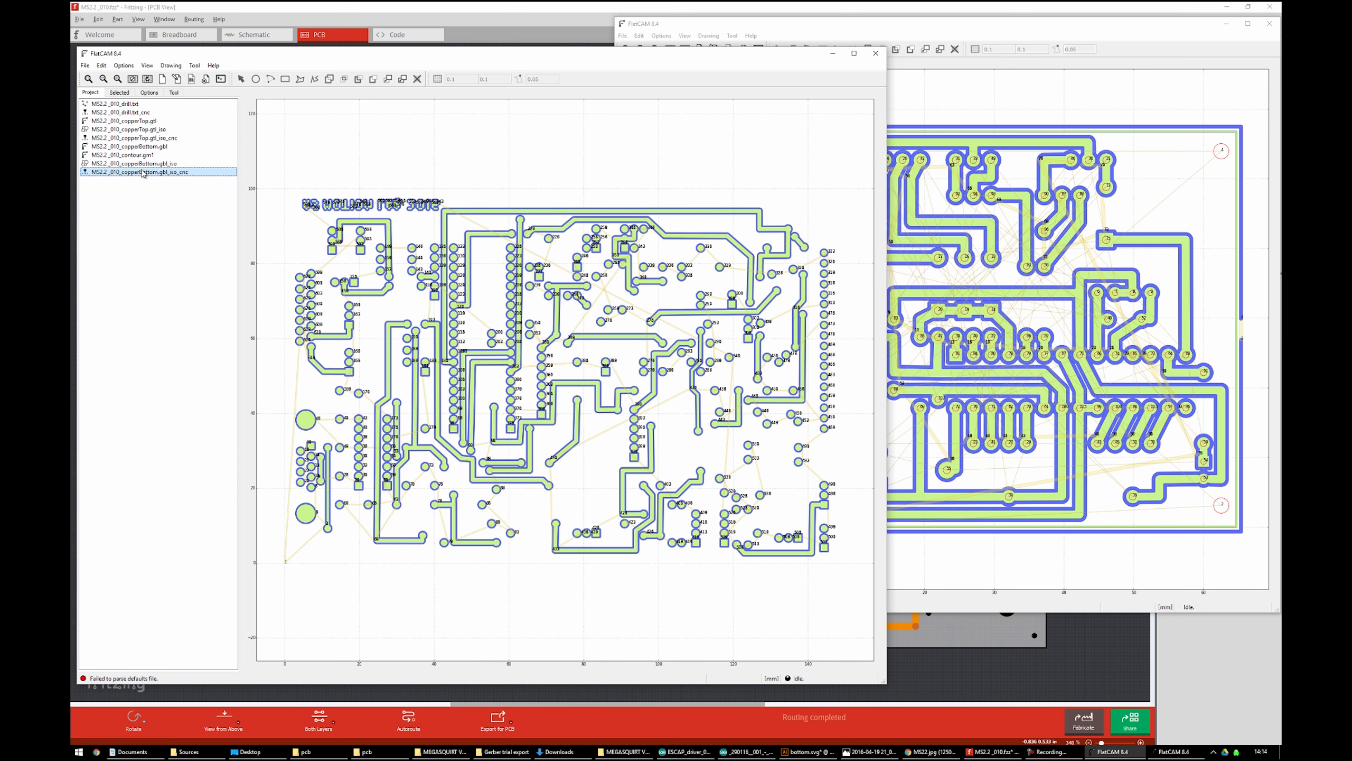
click(119, 92)
click(170, 403)
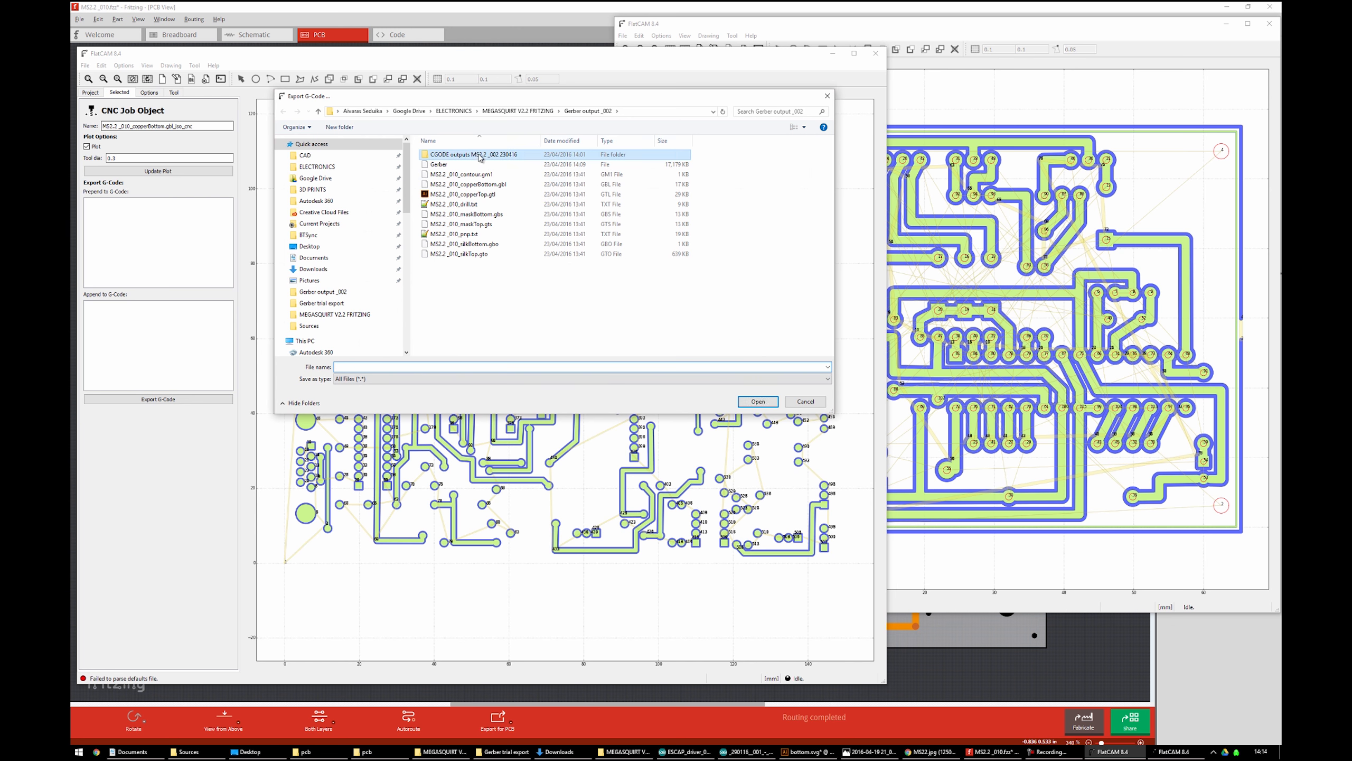
double_click(480, 156)
click(479, 155)
click(356, 366)
drag(356, 367, 455, 369)
text(bottom)
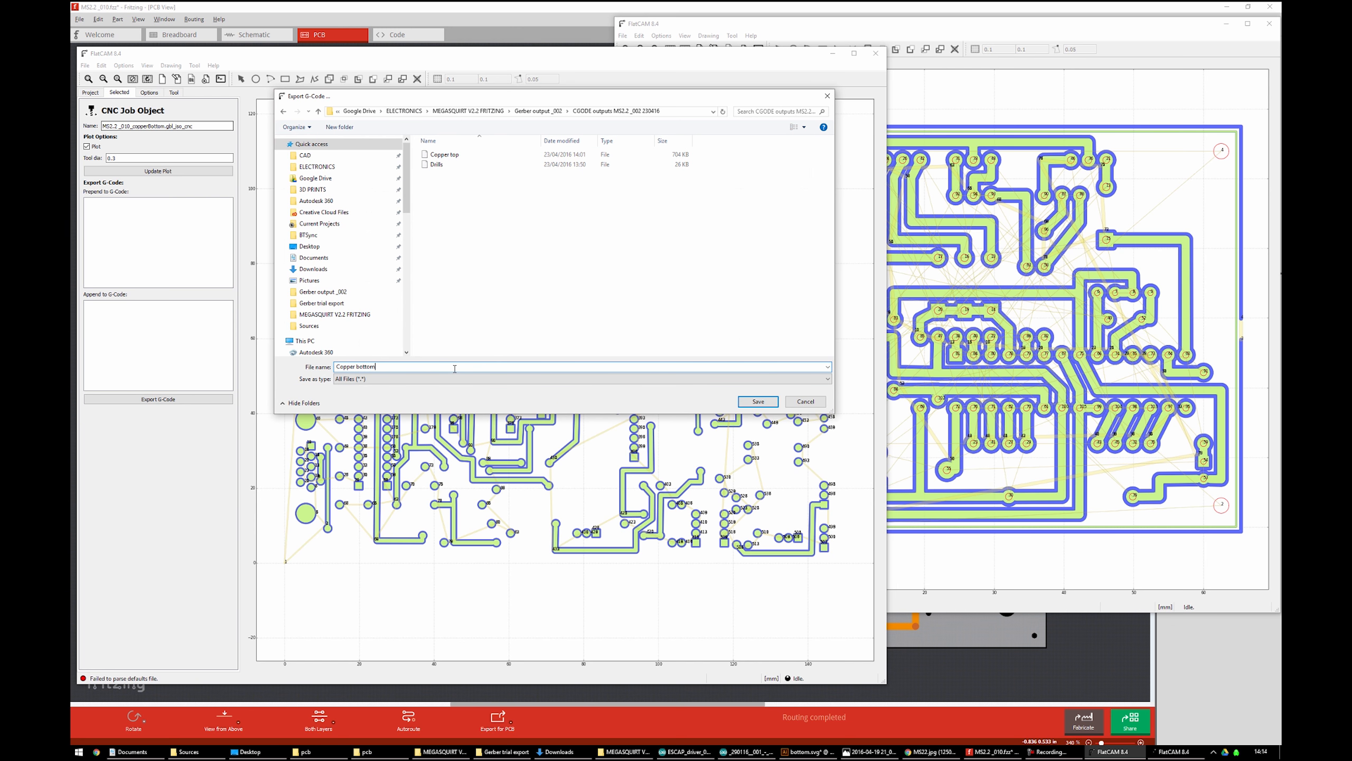
key(Return)
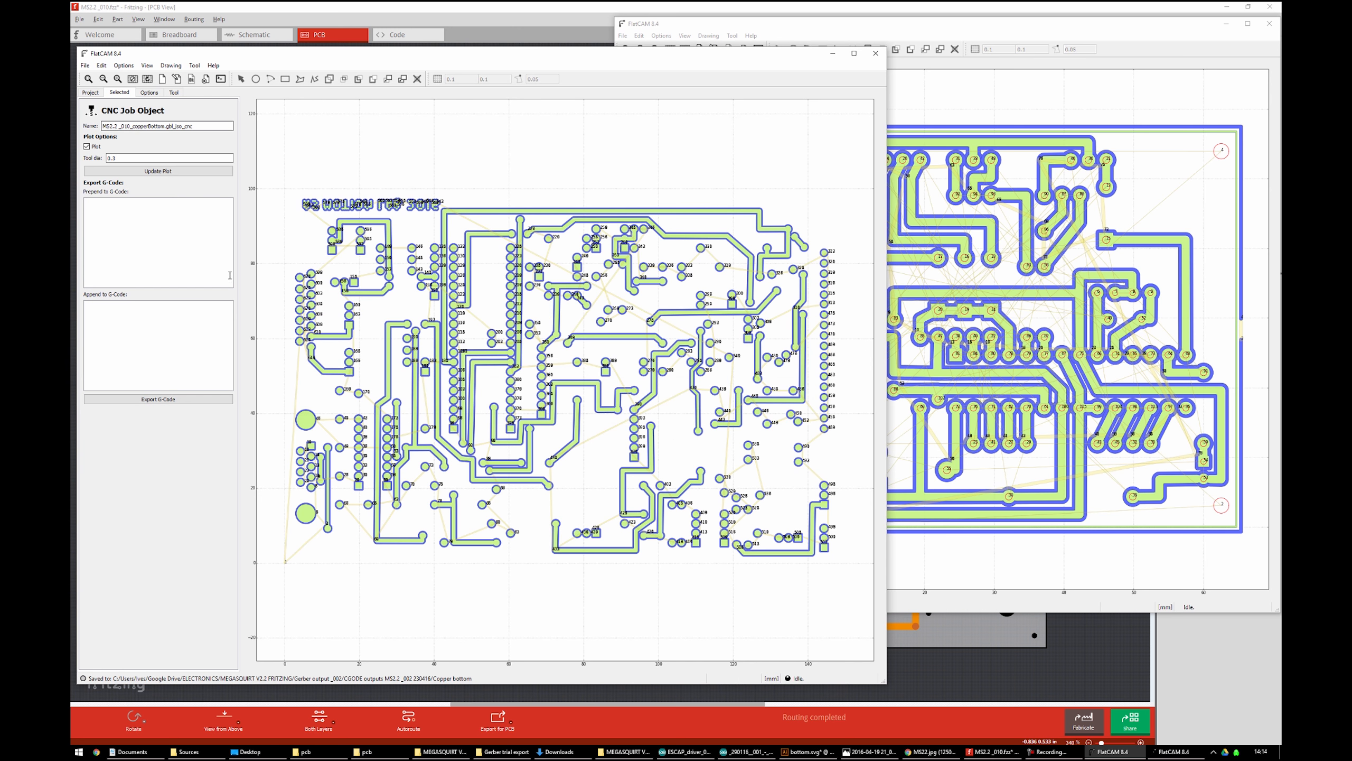
Enable all plots and select the board outline MS2.2 _010_contour.gm1
click(90, 92)
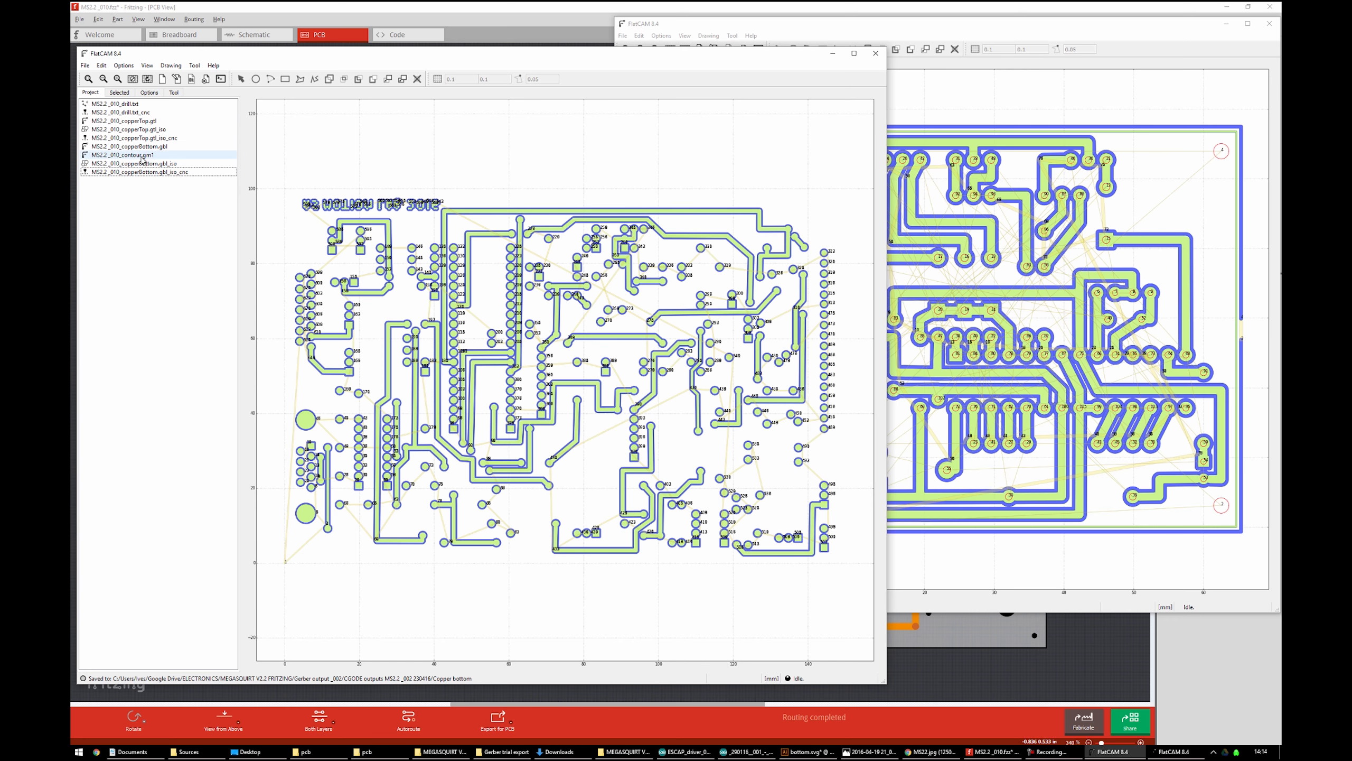
click(118, 154)
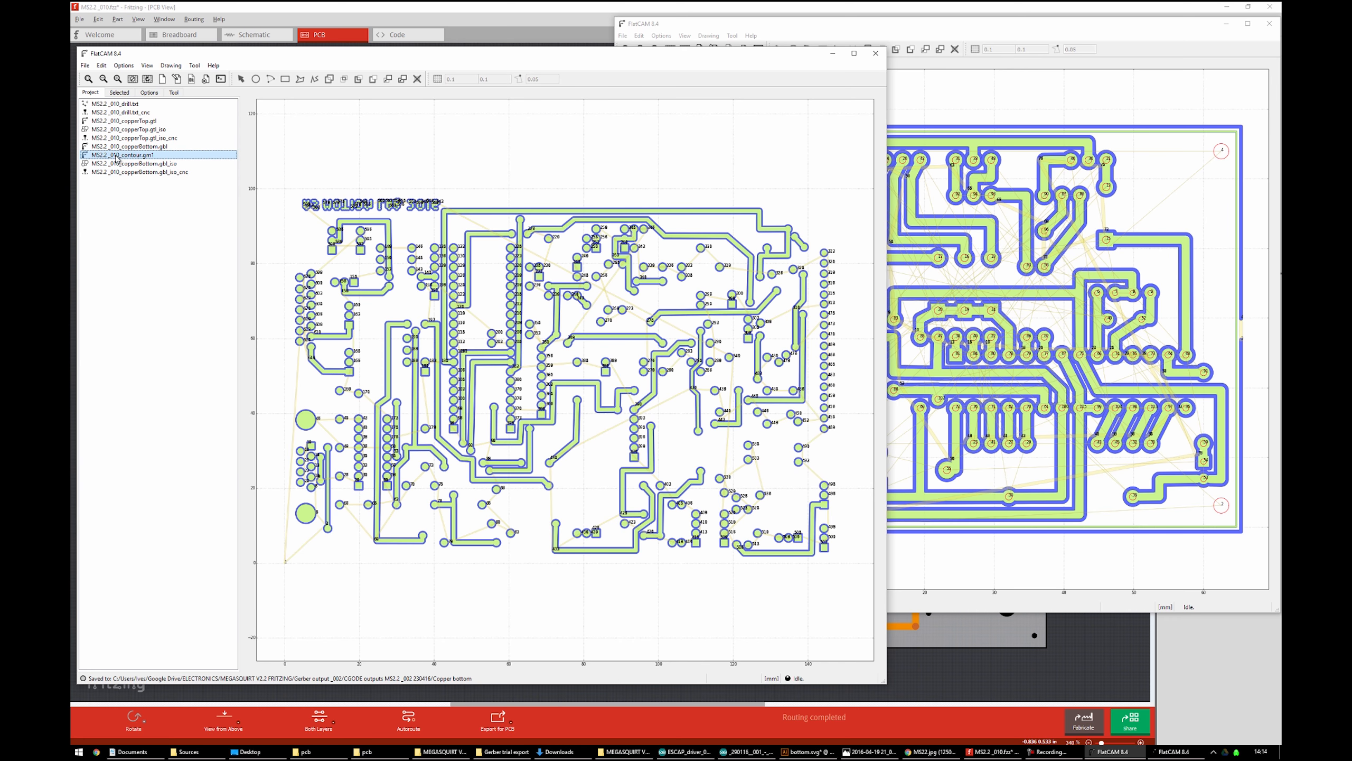
click(147, 65)
click(163, 86)
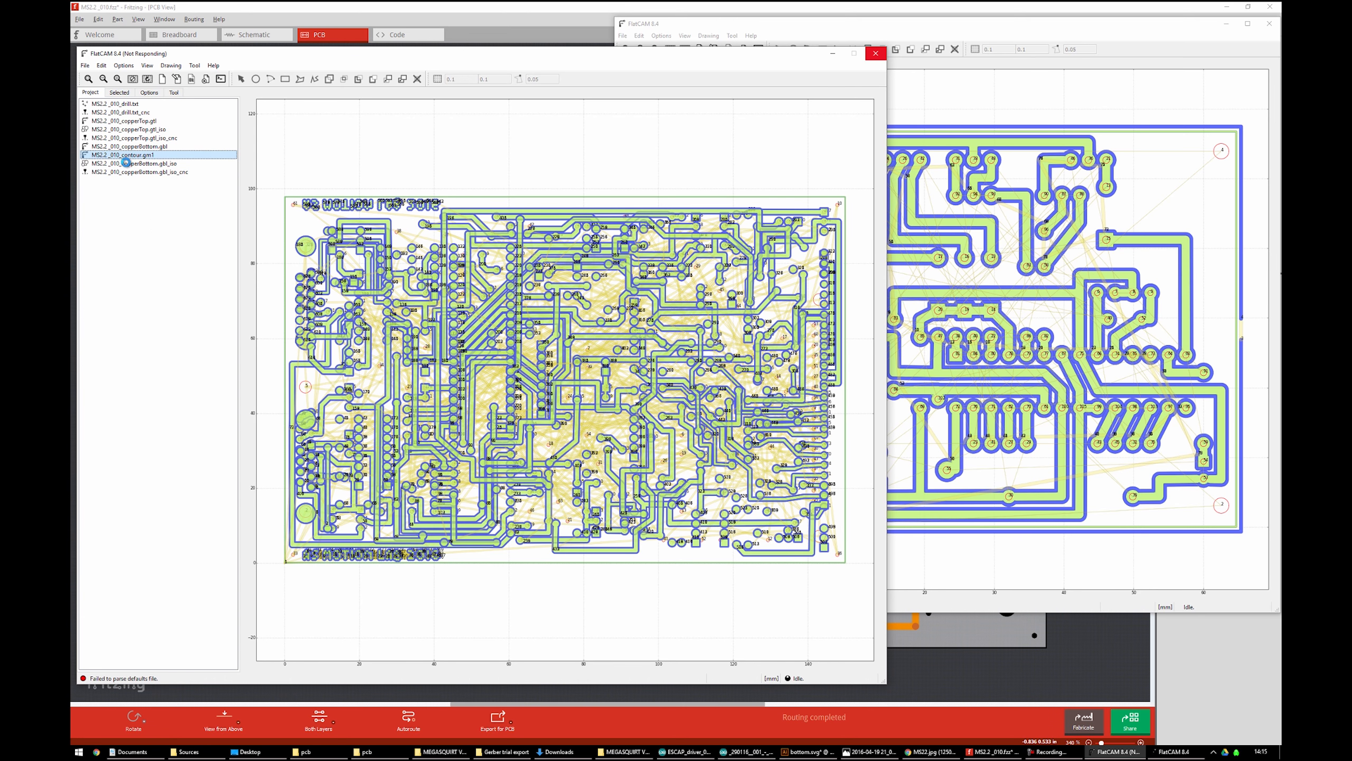
click(126, 163)
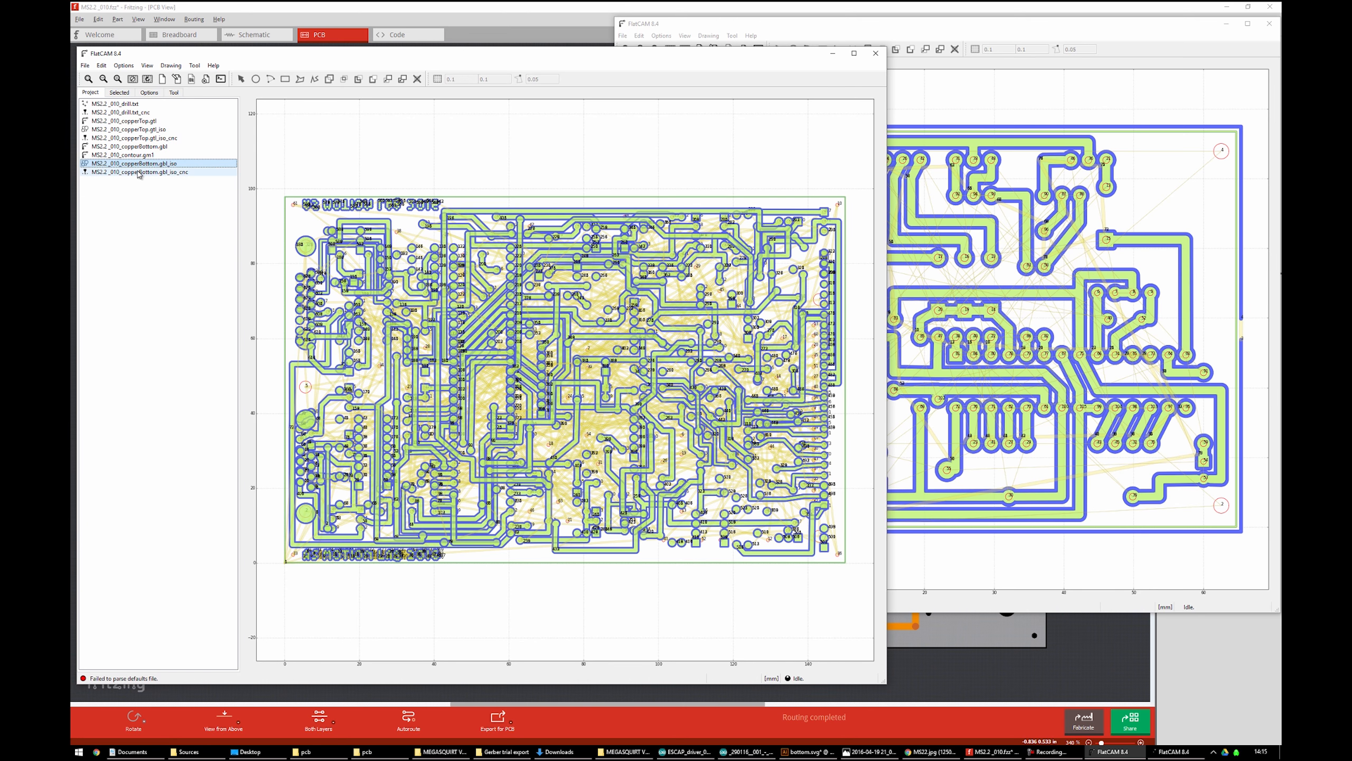
click(132, 155)
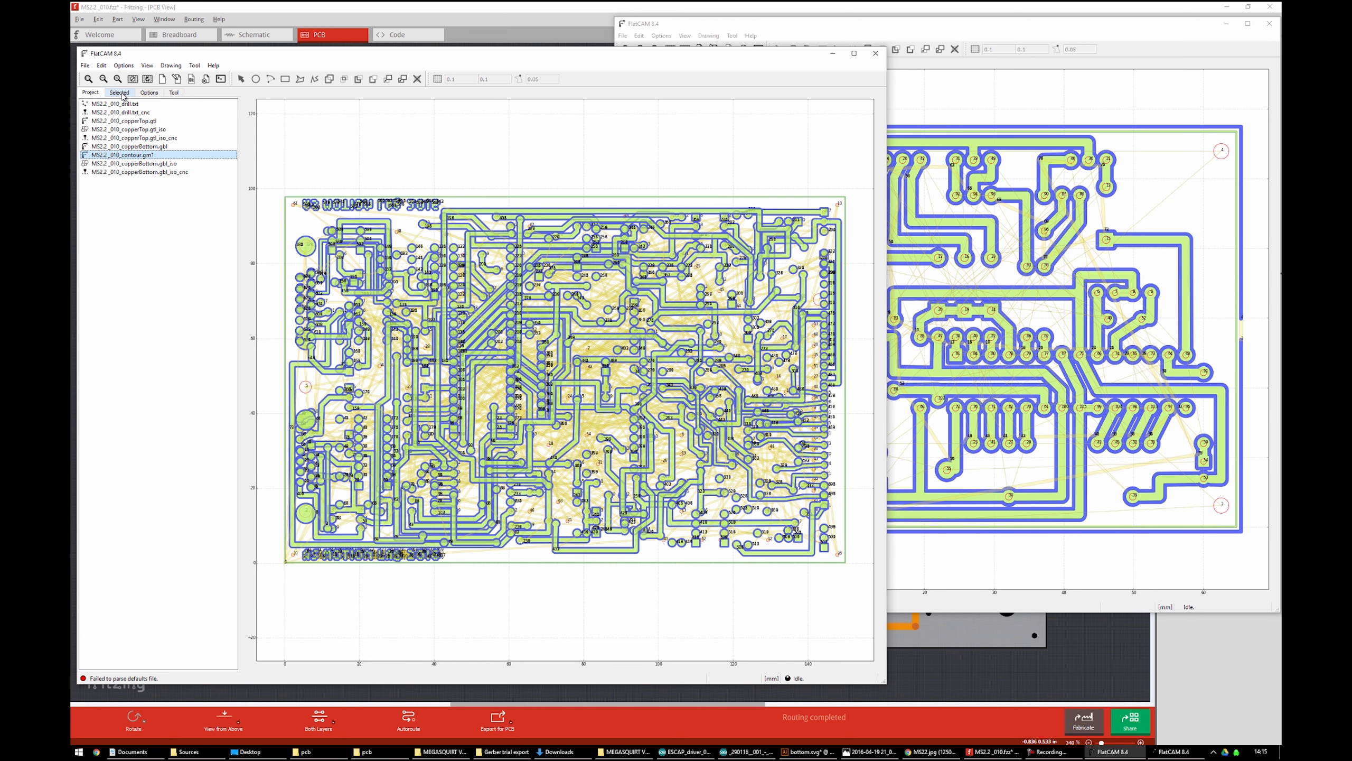
click(151, 188)
click(133, 154)
click(1076, 658)
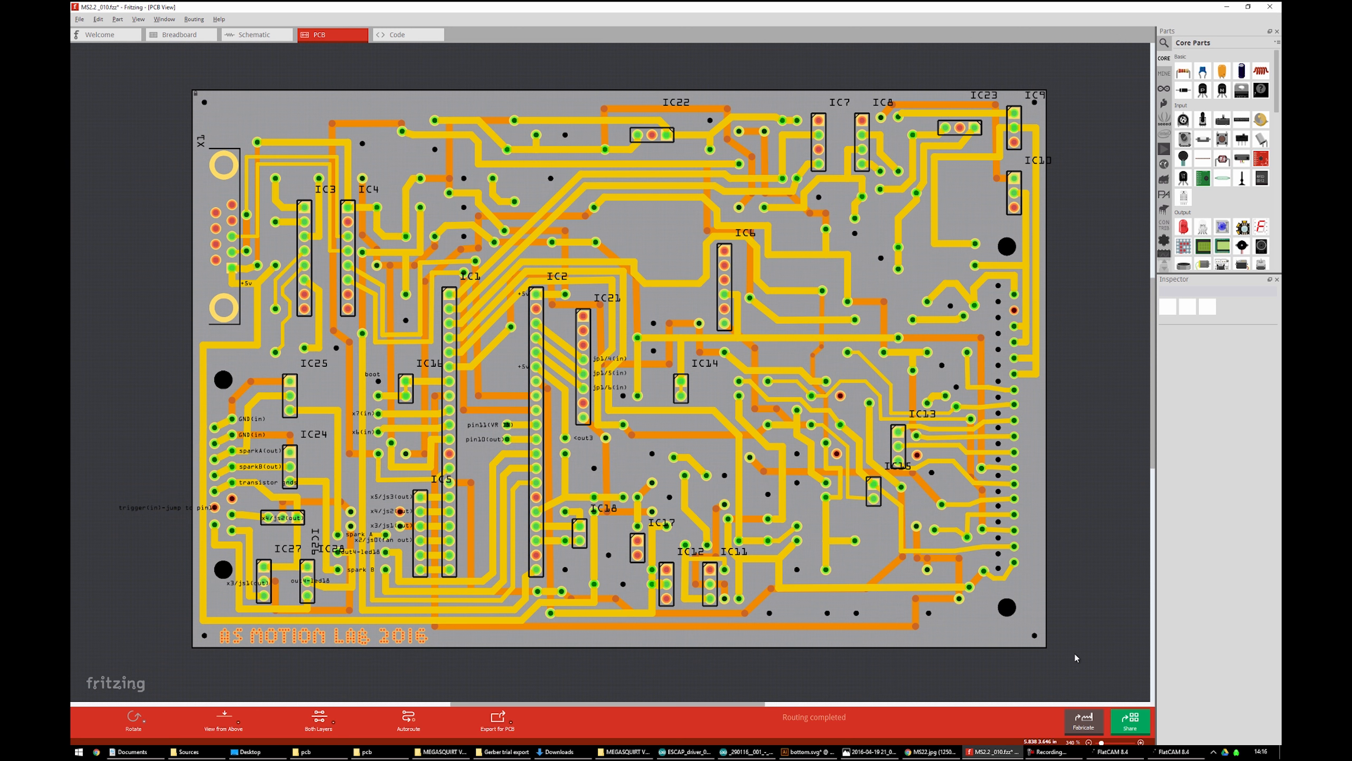
click(1114, 752)
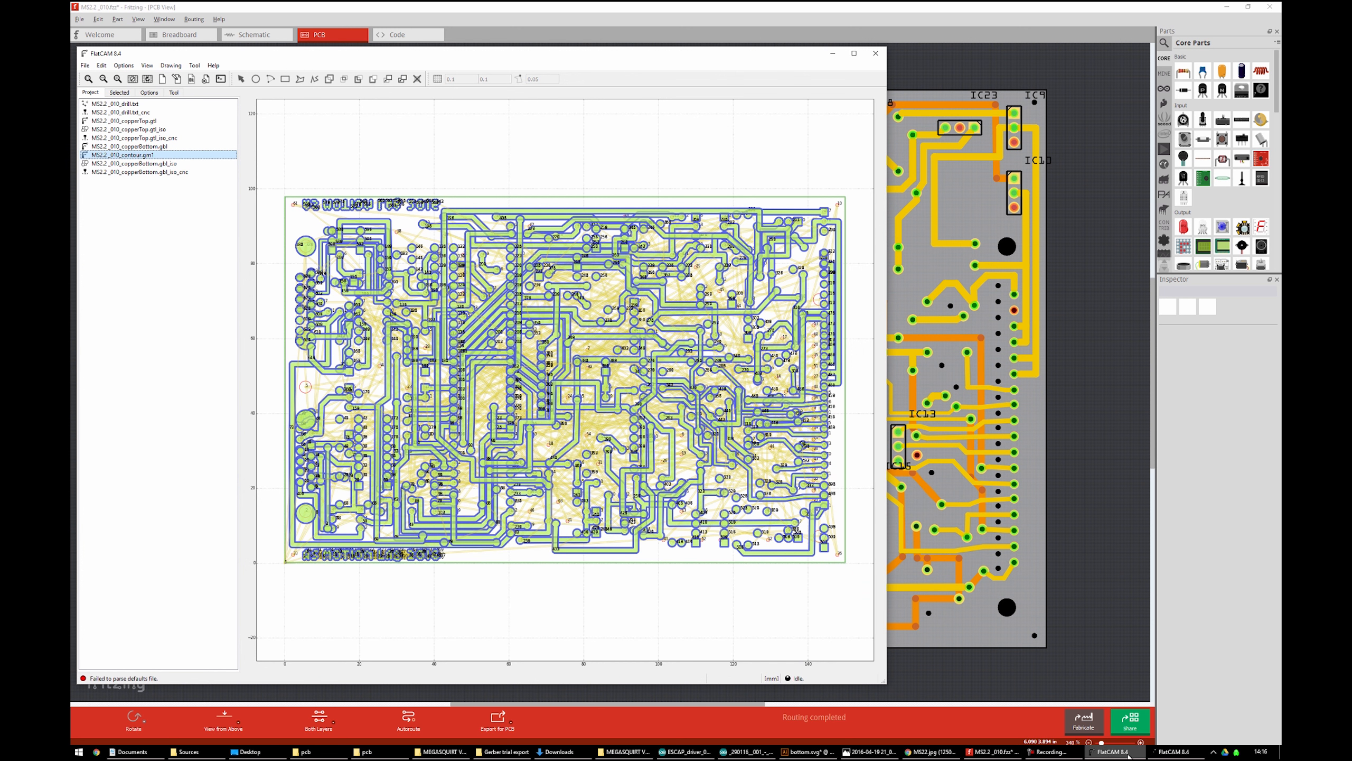
click(1175, 752)
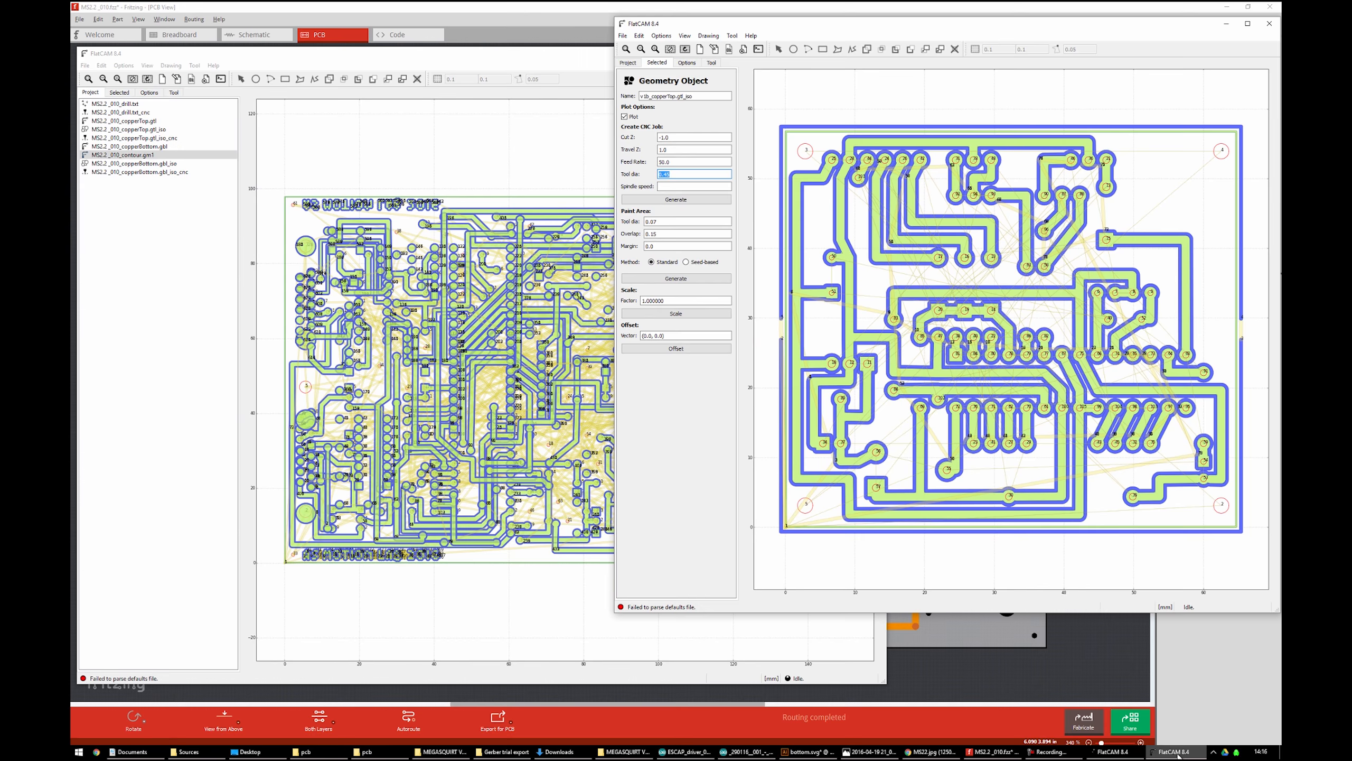
click(1179, 756)
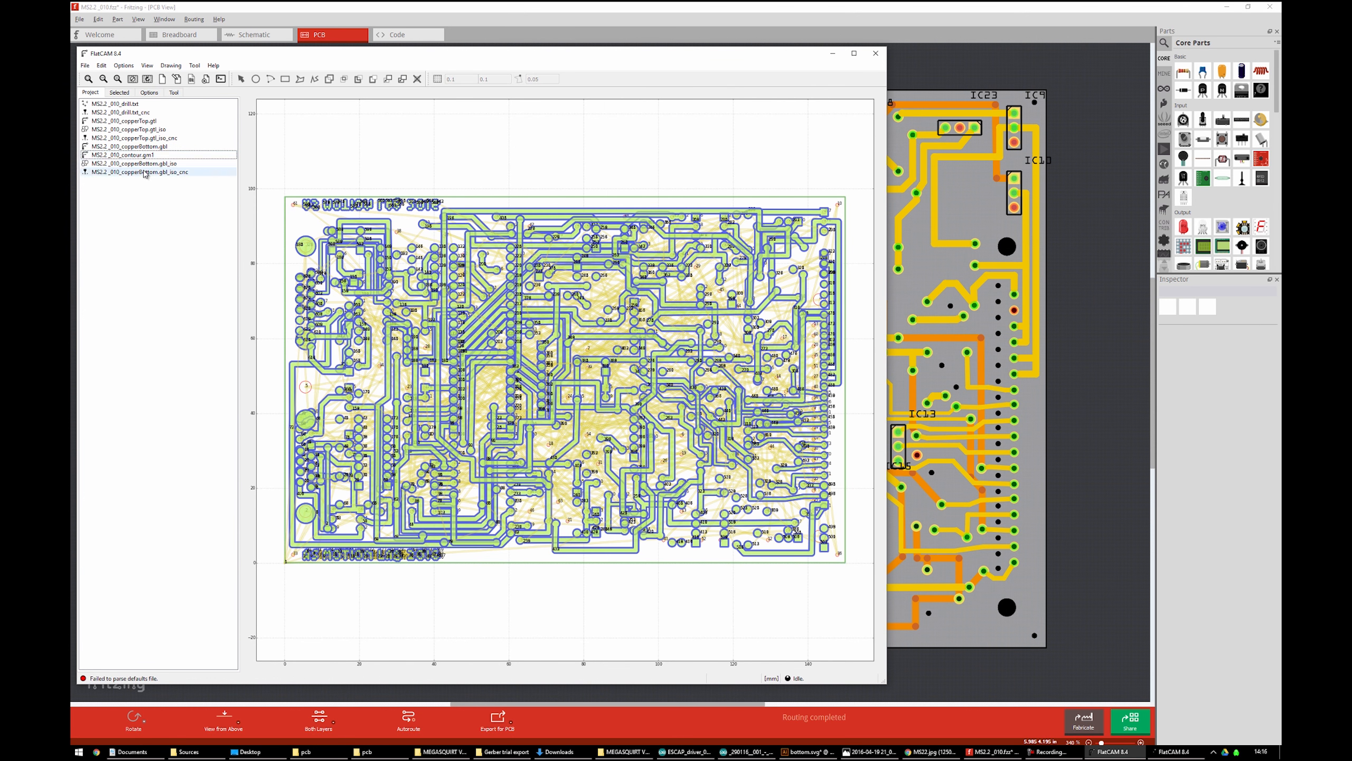
Open the settings of MS2.2 _010_contour.gm1 and select its board cutout tool diameter for editing
click(128, 155)
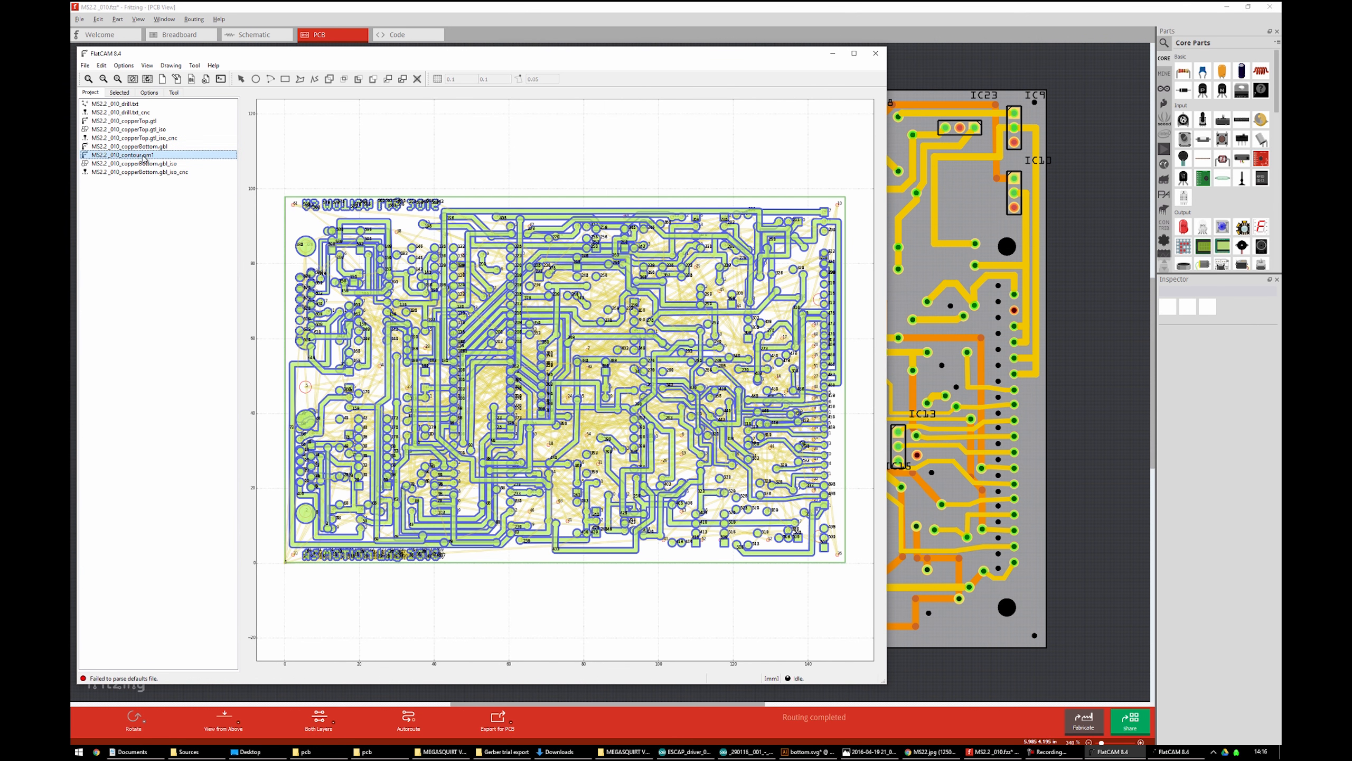
click(120, 93)
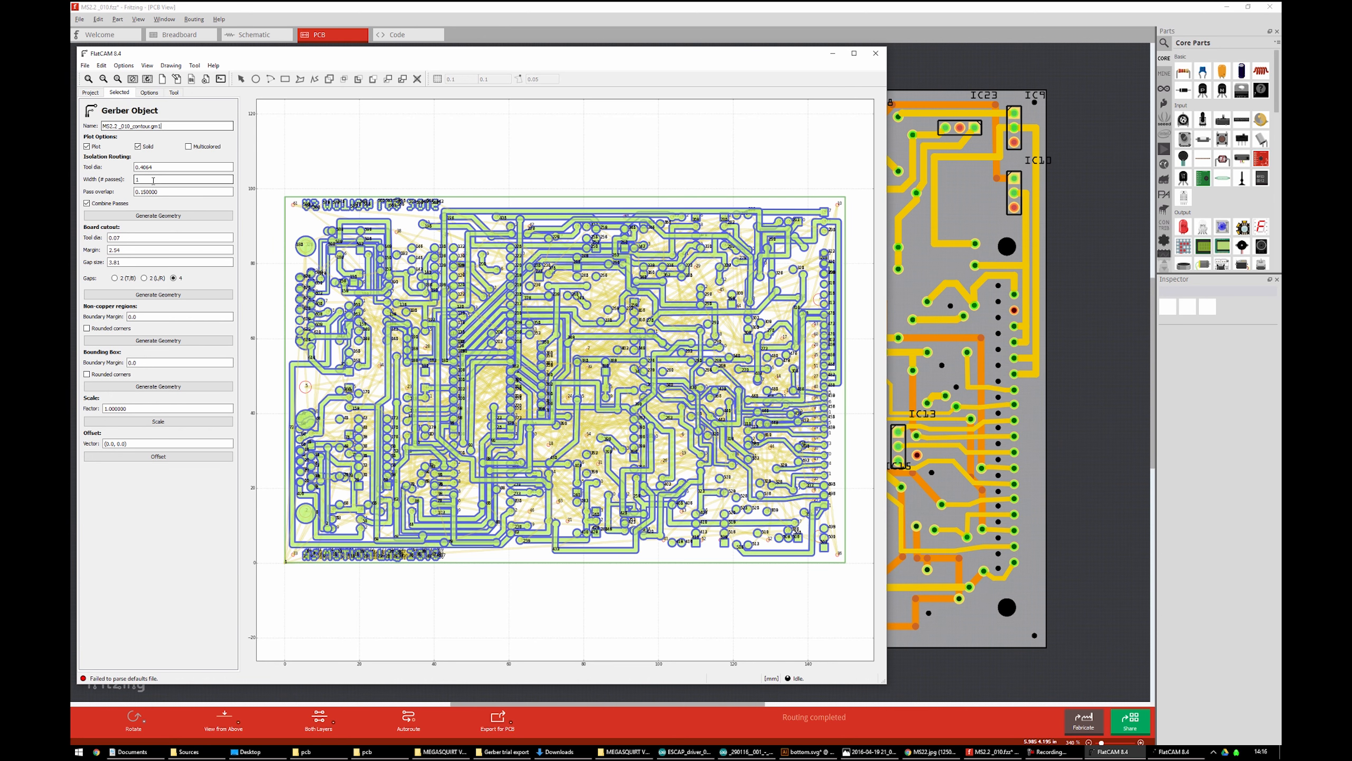
drag(121, 238, 82, 239)
click(144, 238)
drag(135, 238, 84, 242)
Check the board cutout settings of v1b_contour.gm1 and the v1b_contour.gm1_cutout geometry in the other FlatCAM project
click(1174, 752)
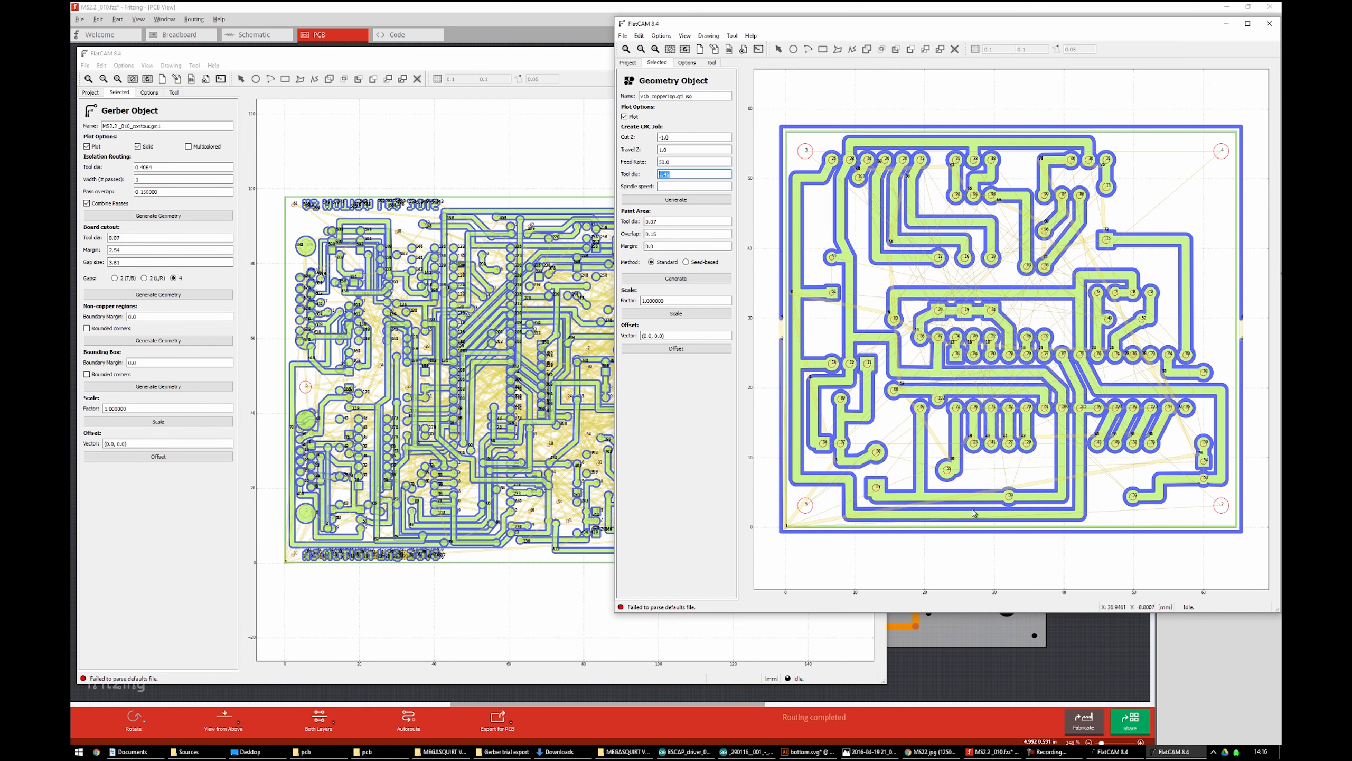
click(630, 63)
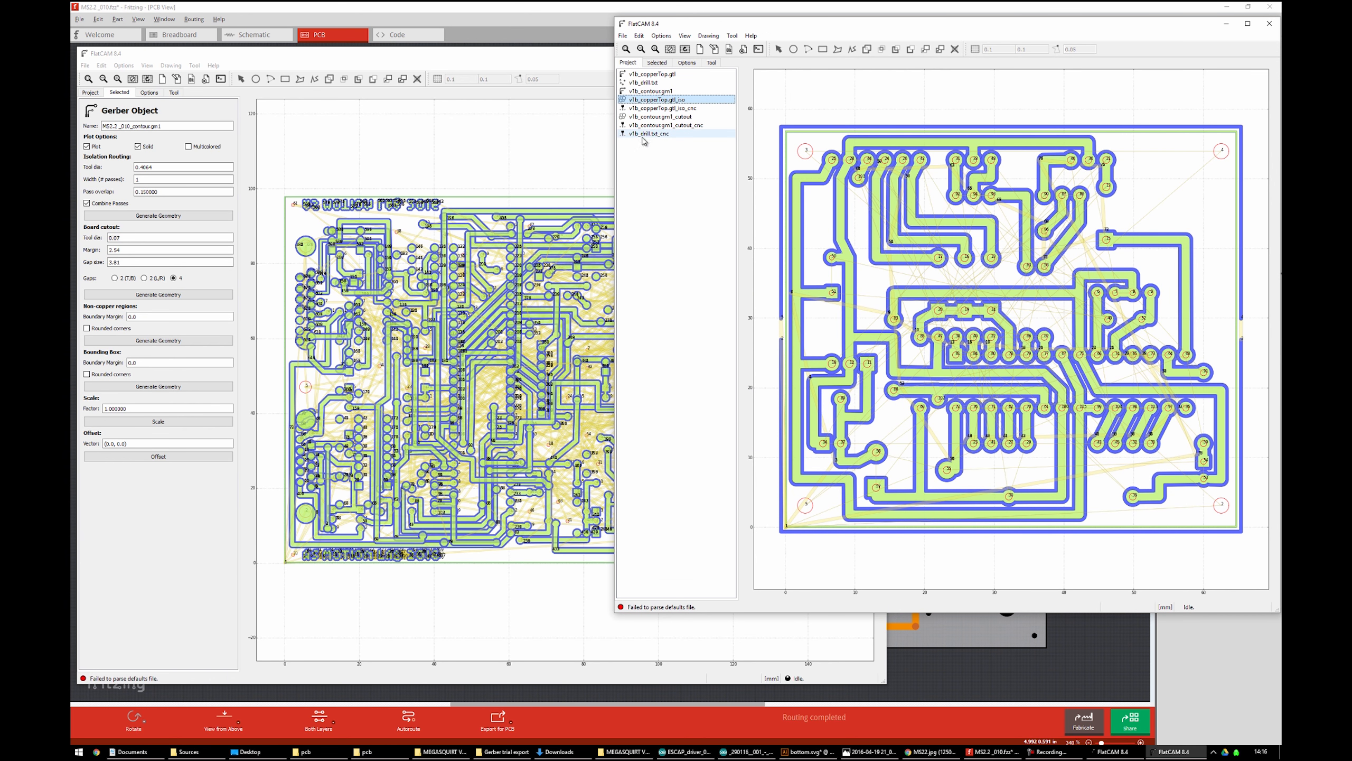
click(650, 91)
click(657, 117)
click(653, 64)
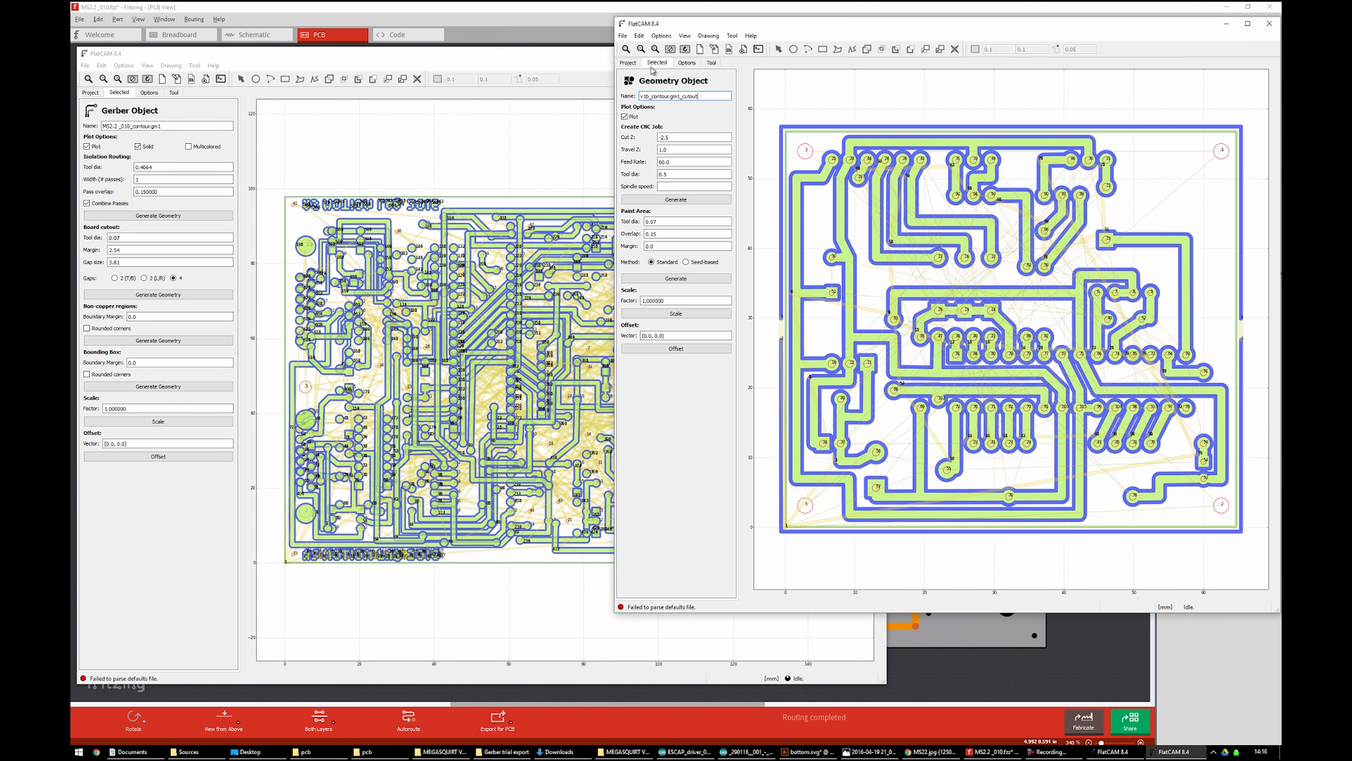
click(632, 63)
click(658, 91)
click(648, 63)
click(633, 63)
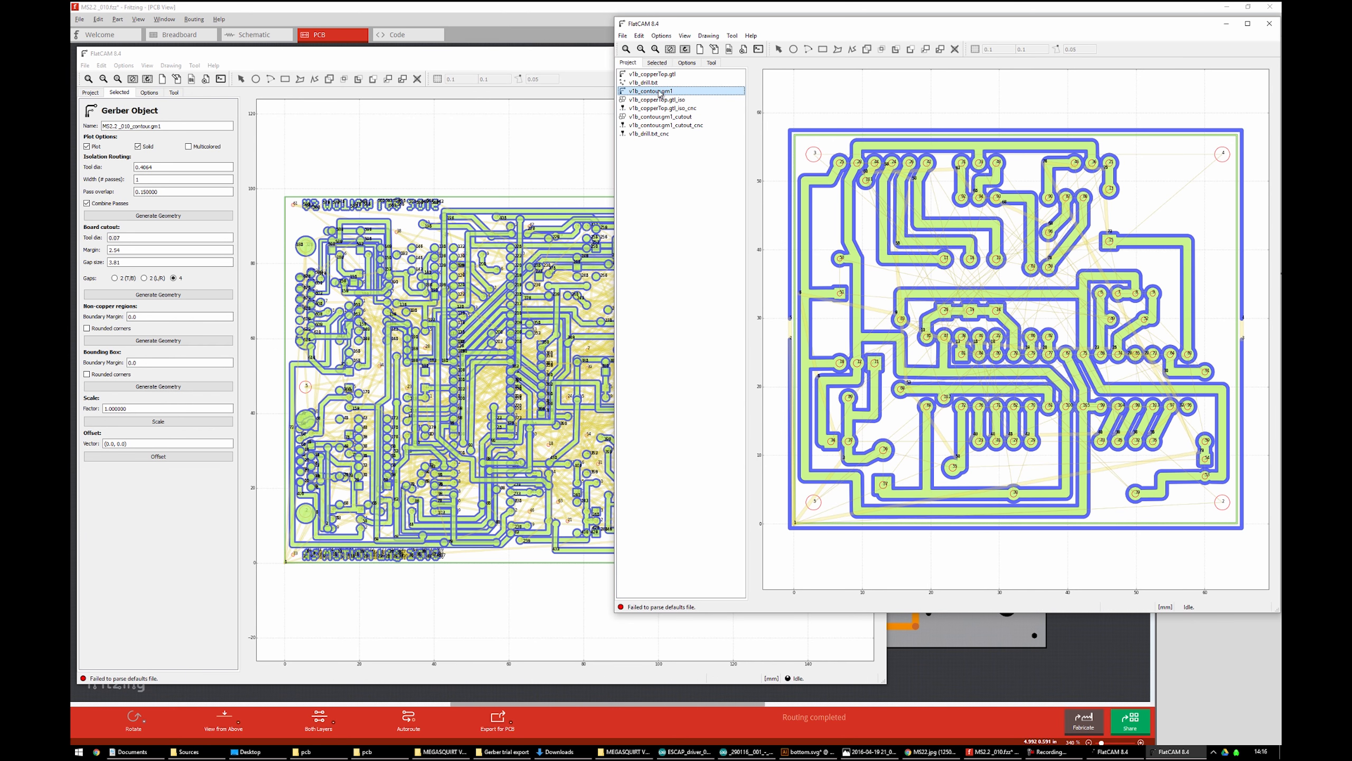
click(657, 63)
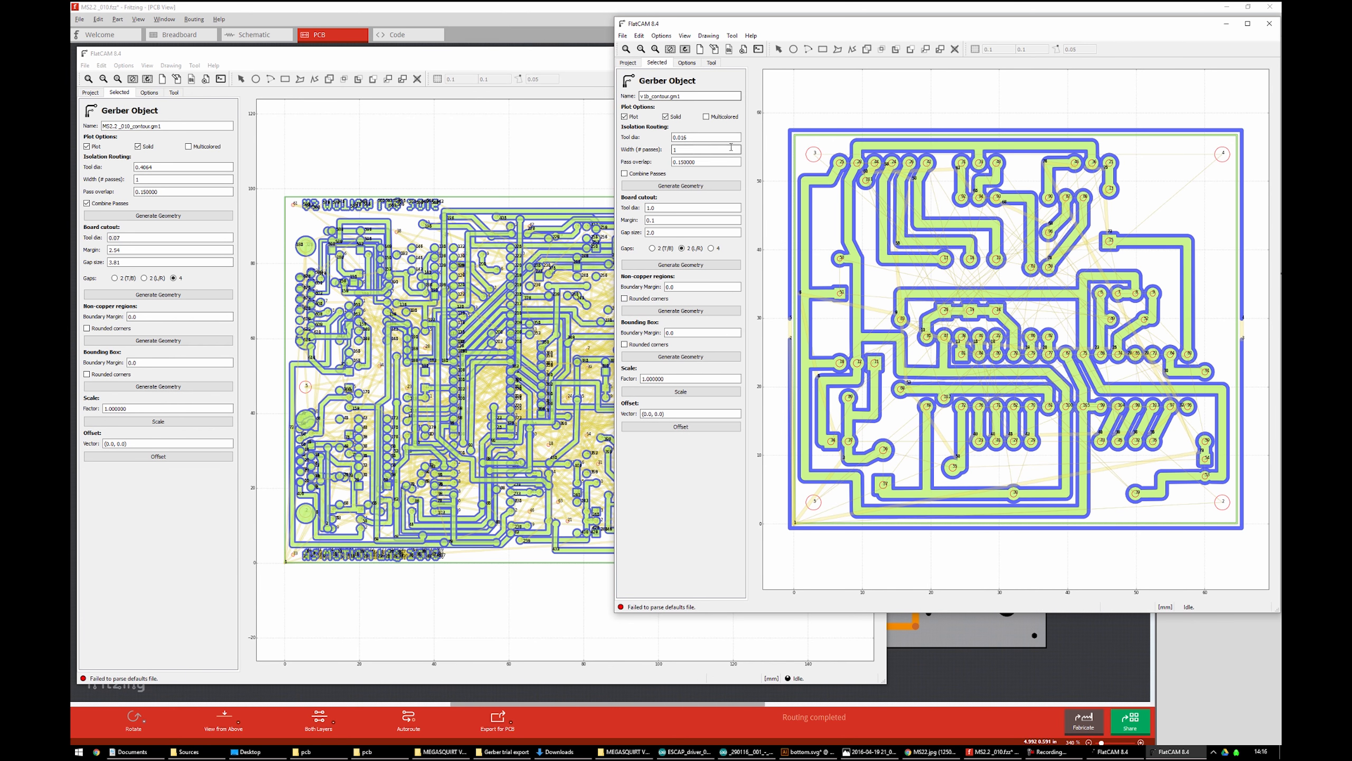
click(651, 208)
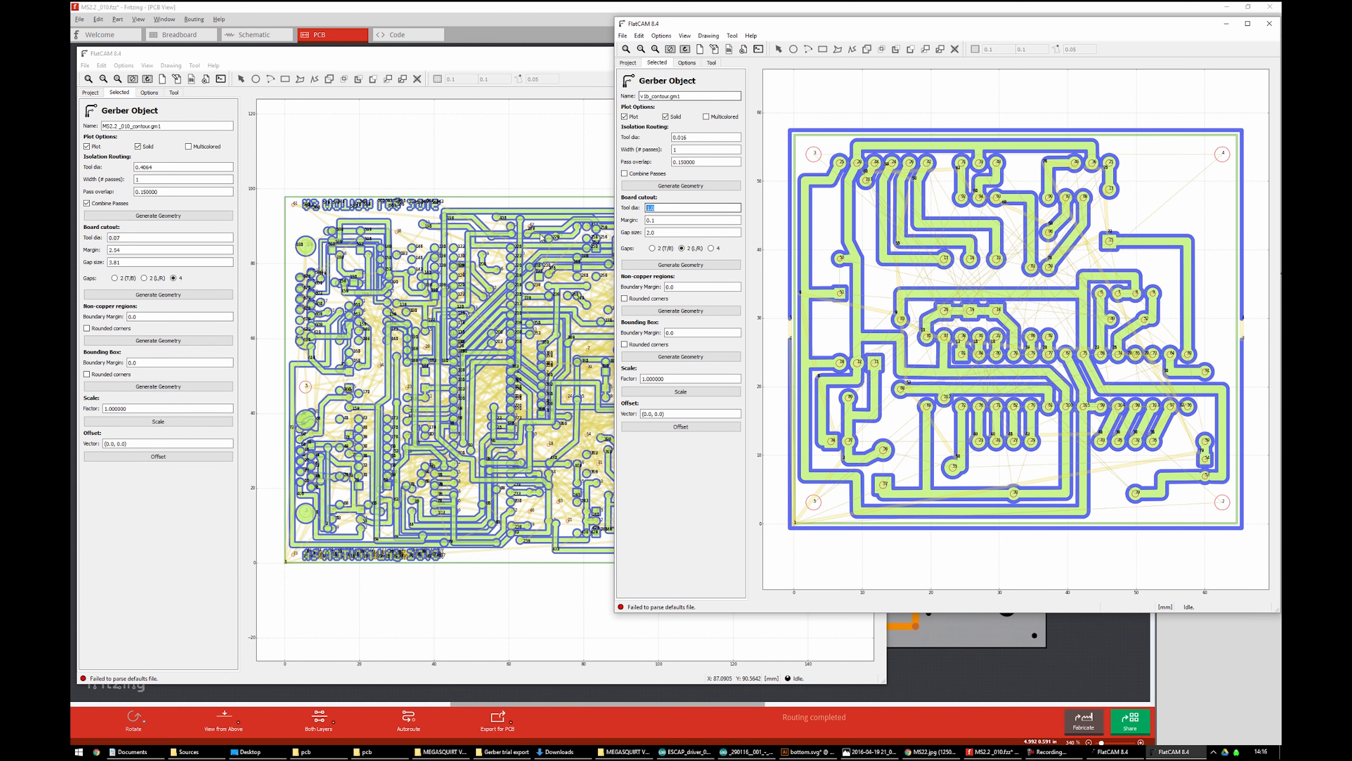
Set the board cutout tool diameter of MS2.2 _010_contour.gm1 to 1
click(114, 237)
text(0.8)
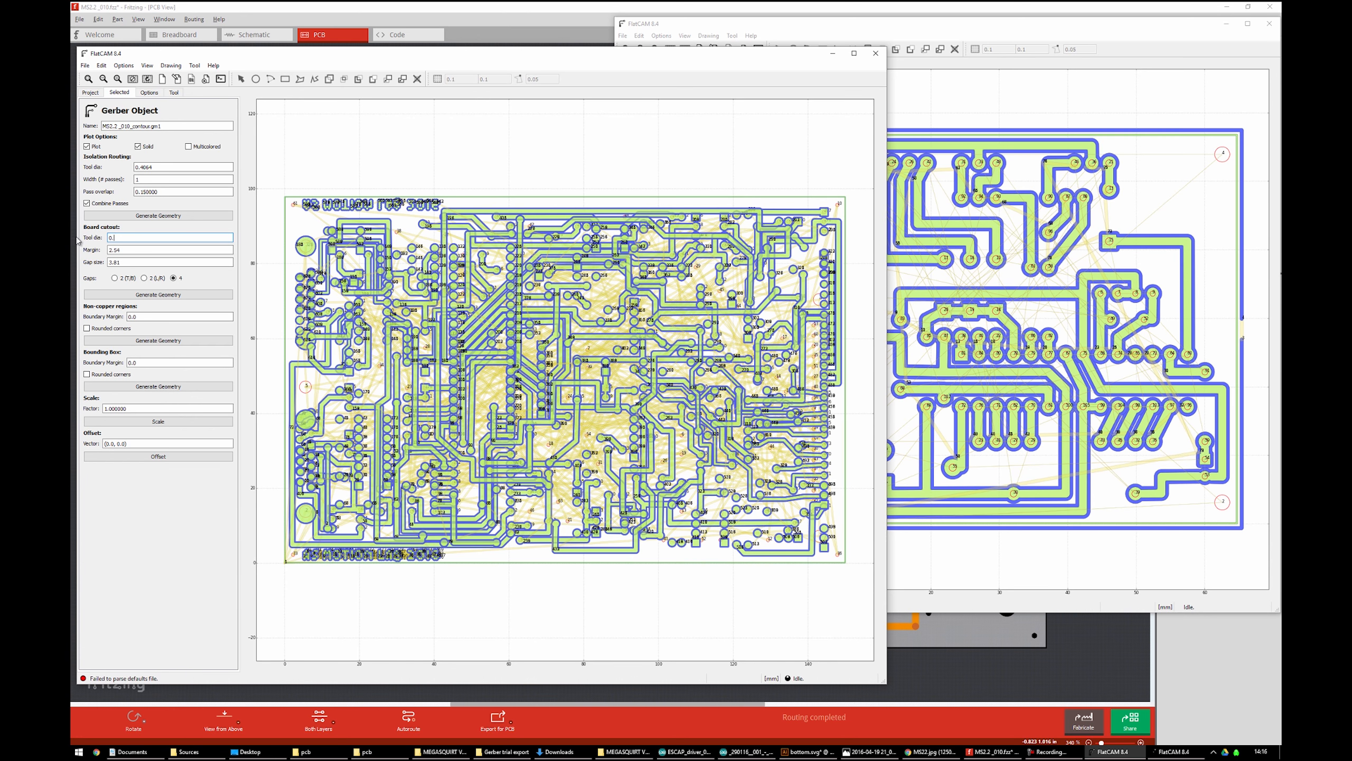
key(Tab)
drag(124, 250, 72, 250)
double_click(139, 235)
text(1)
click(135, 249)
click(139, 250)
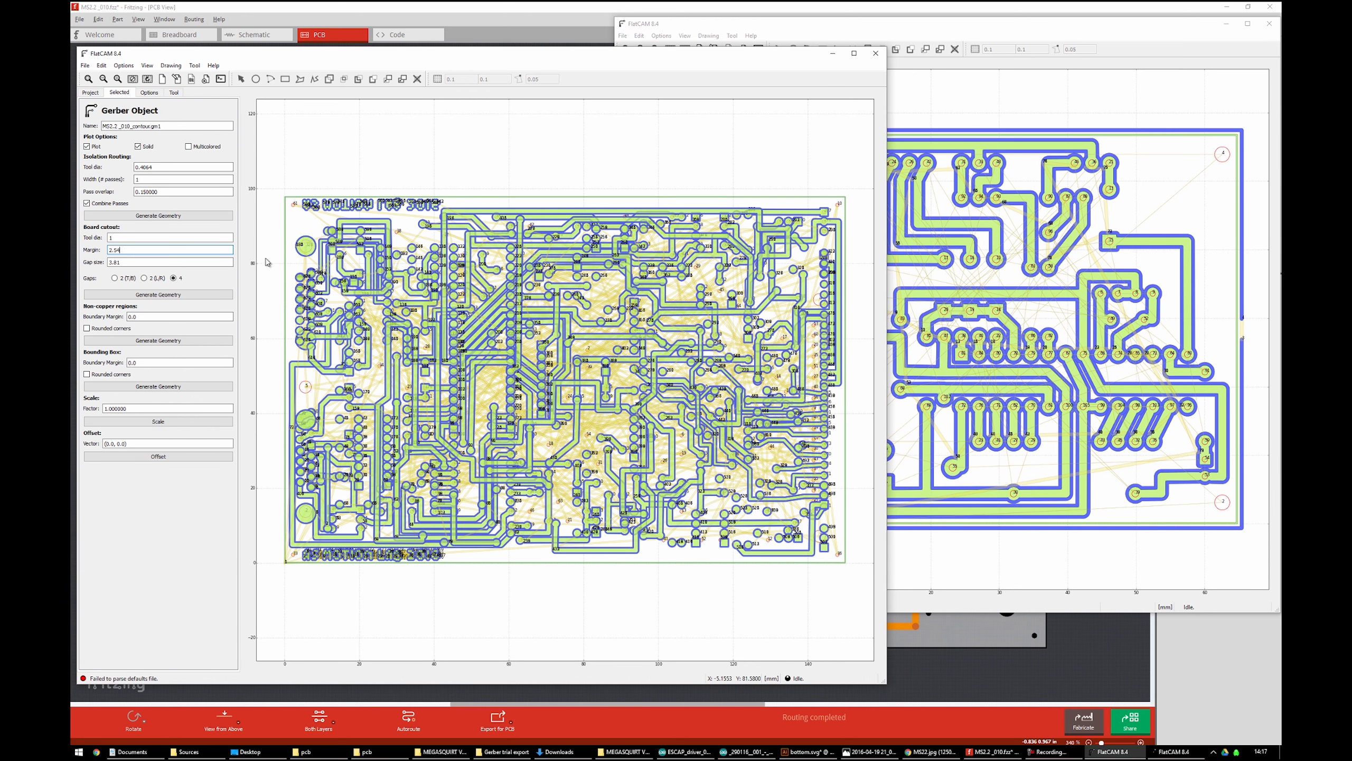
double_click(111, 238)
Set the board cutout margin of MS2.2 _010_contour.gm1 to 1.2, checking it against v1b_contour.gm1 in the other FlatCAM project
click(852, 22)
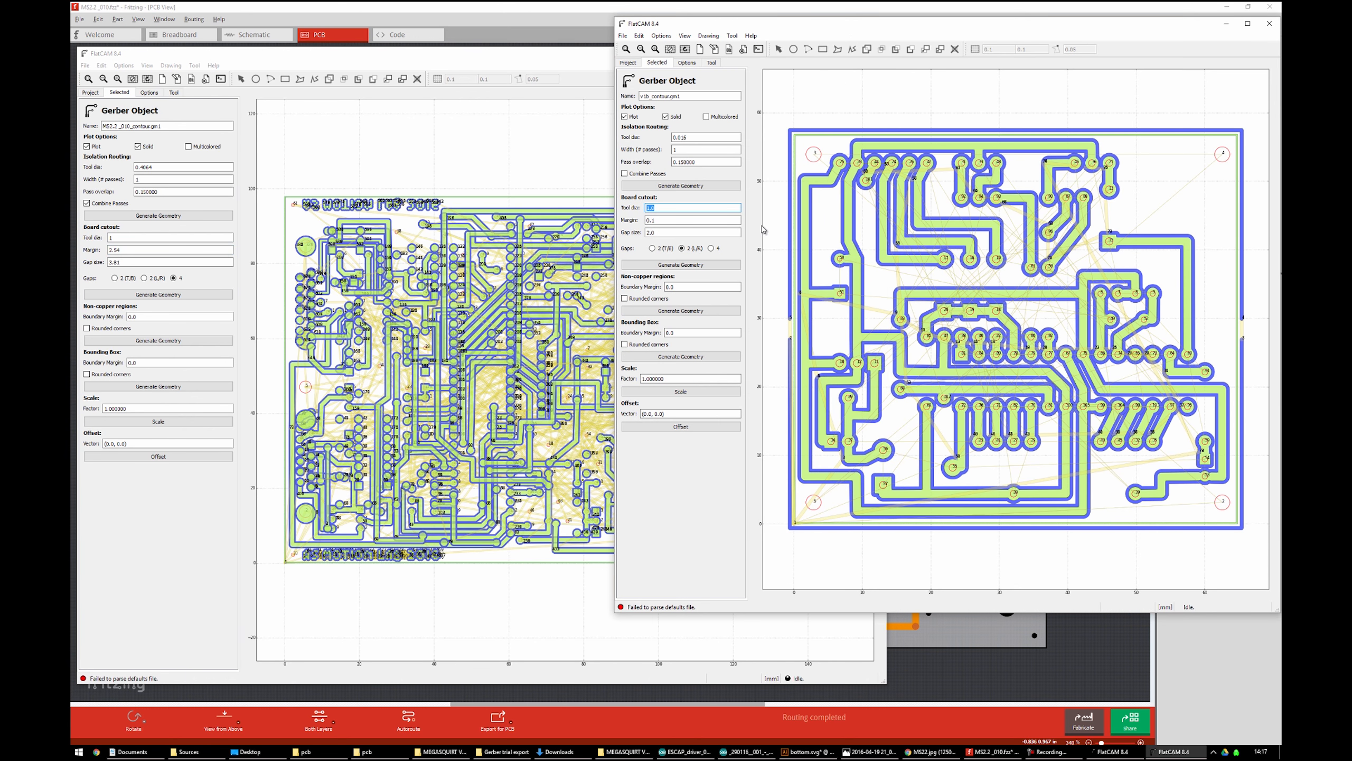
click(665, 220)
click(82, 254)
text(1)
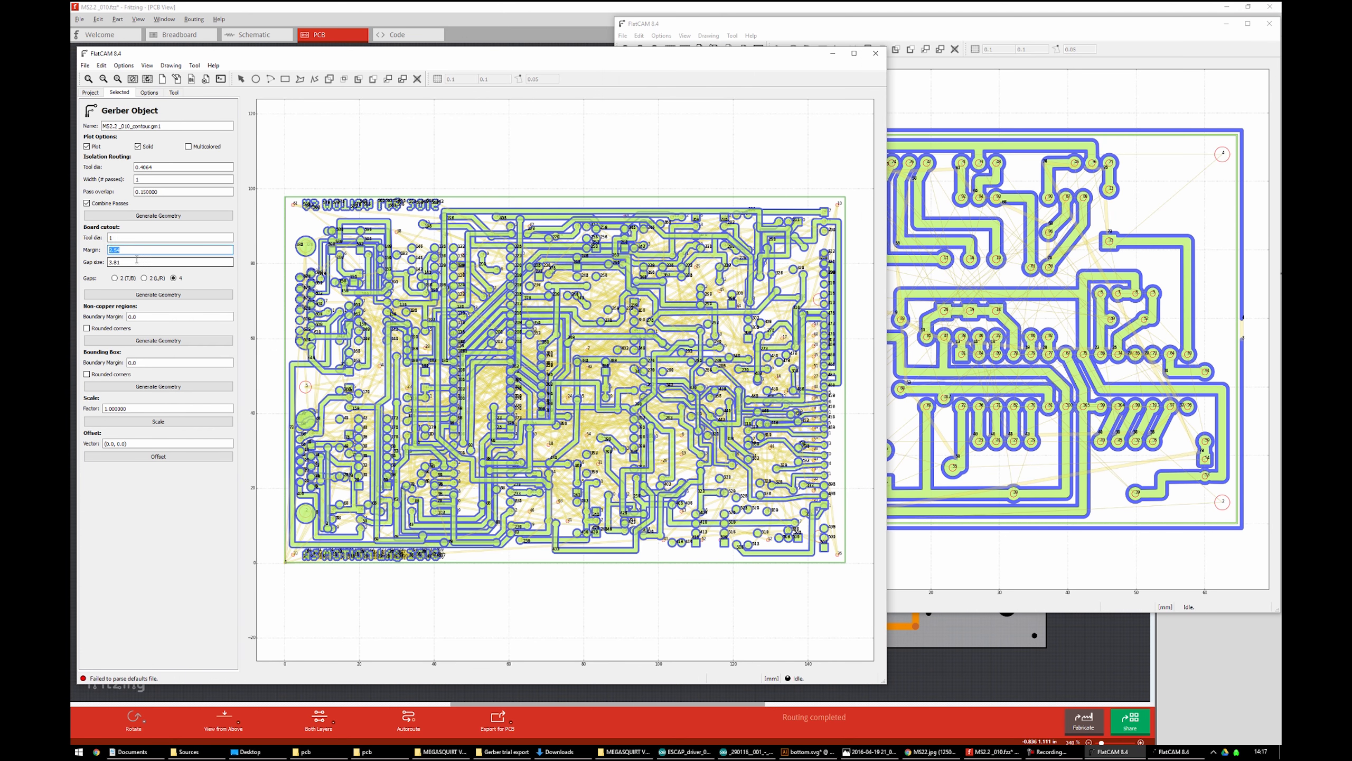
text(.)
text(1)
text(2)
click(907, 25)
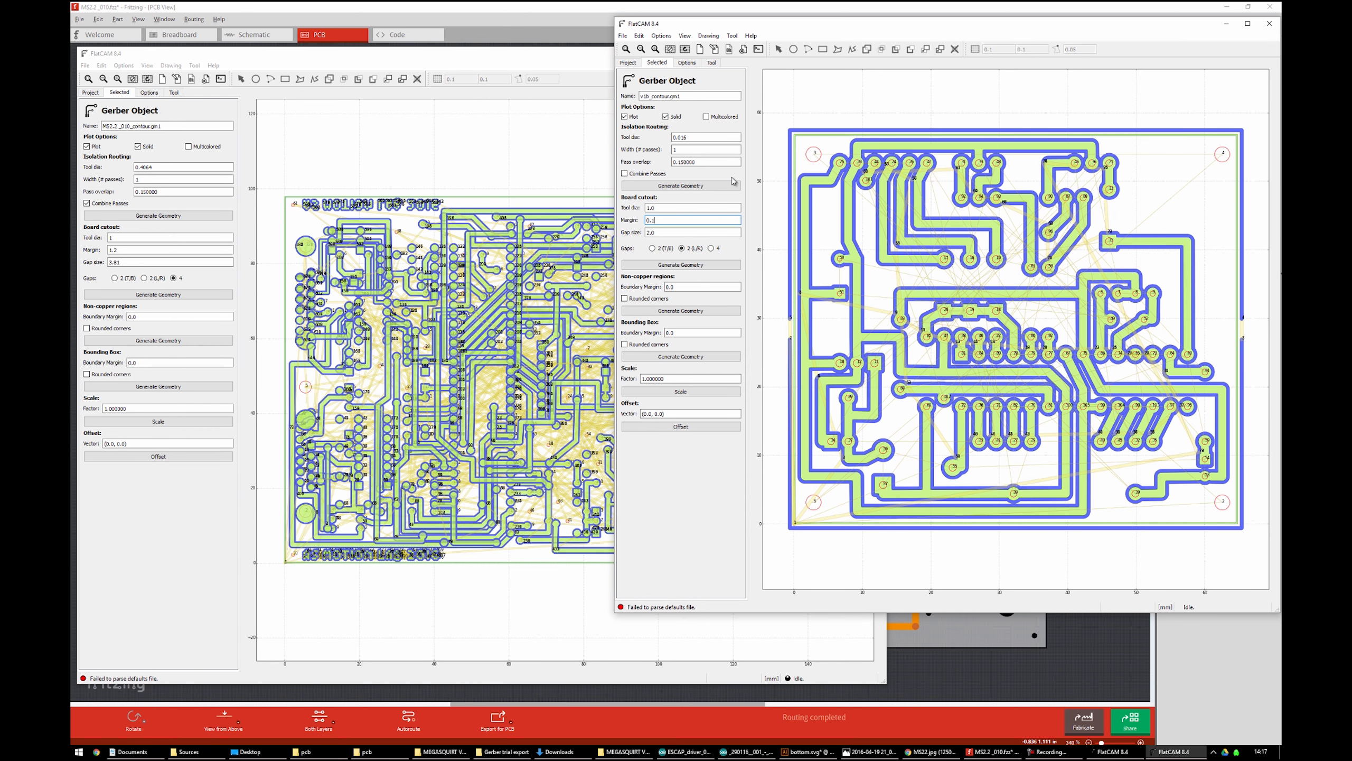
click(347, 595)
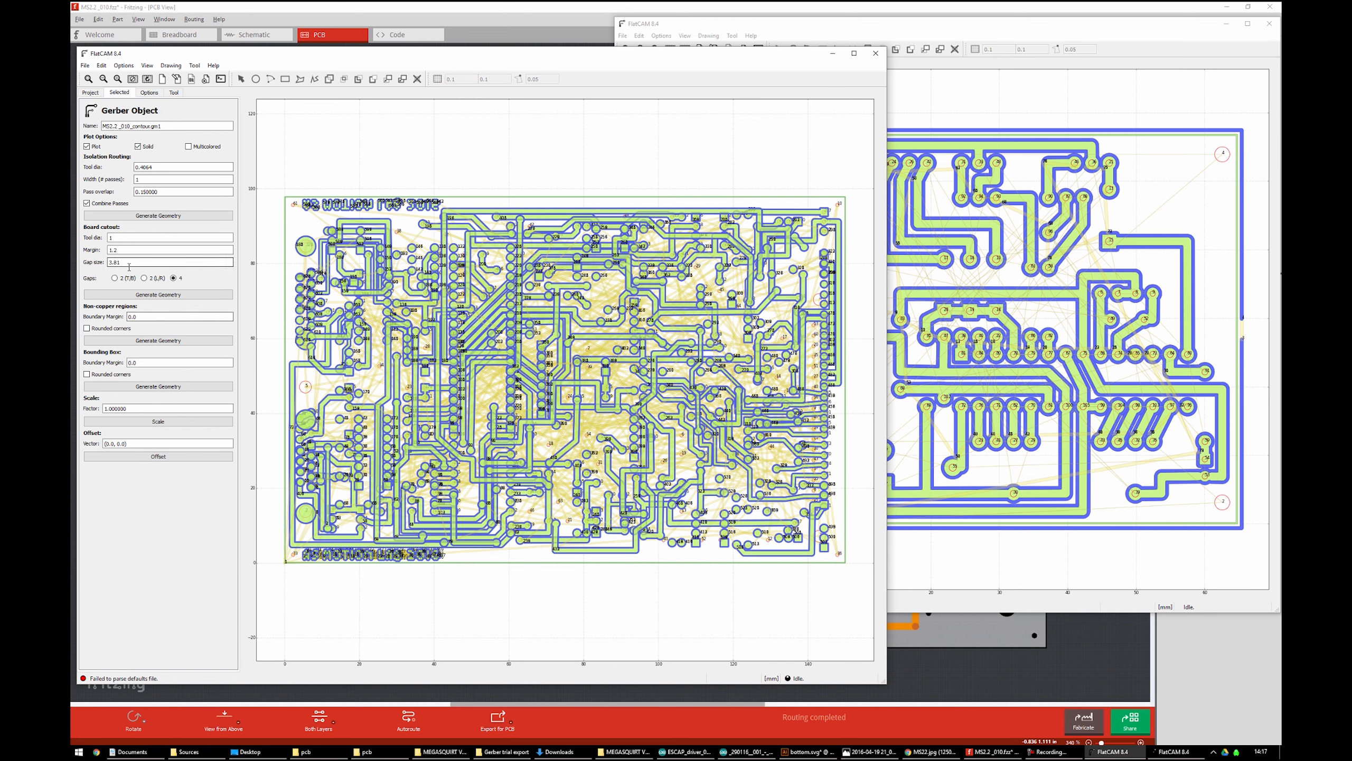
Compare the cutout gap settings with v1b_contour.gm1 and choose 2 (T/B) gaps for the MS2.2 board outline
click(941, 30)
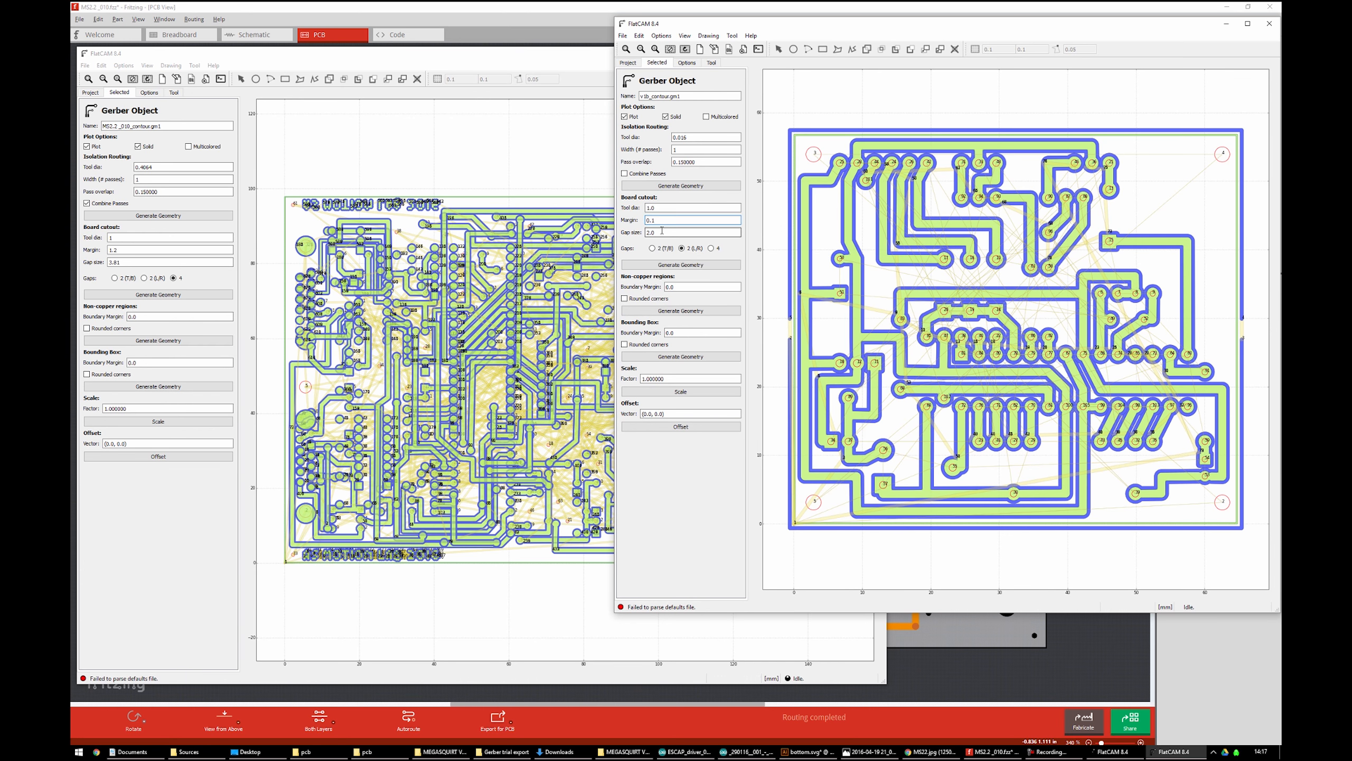
click(110, 237)
key(Tab)
click(132, 250)
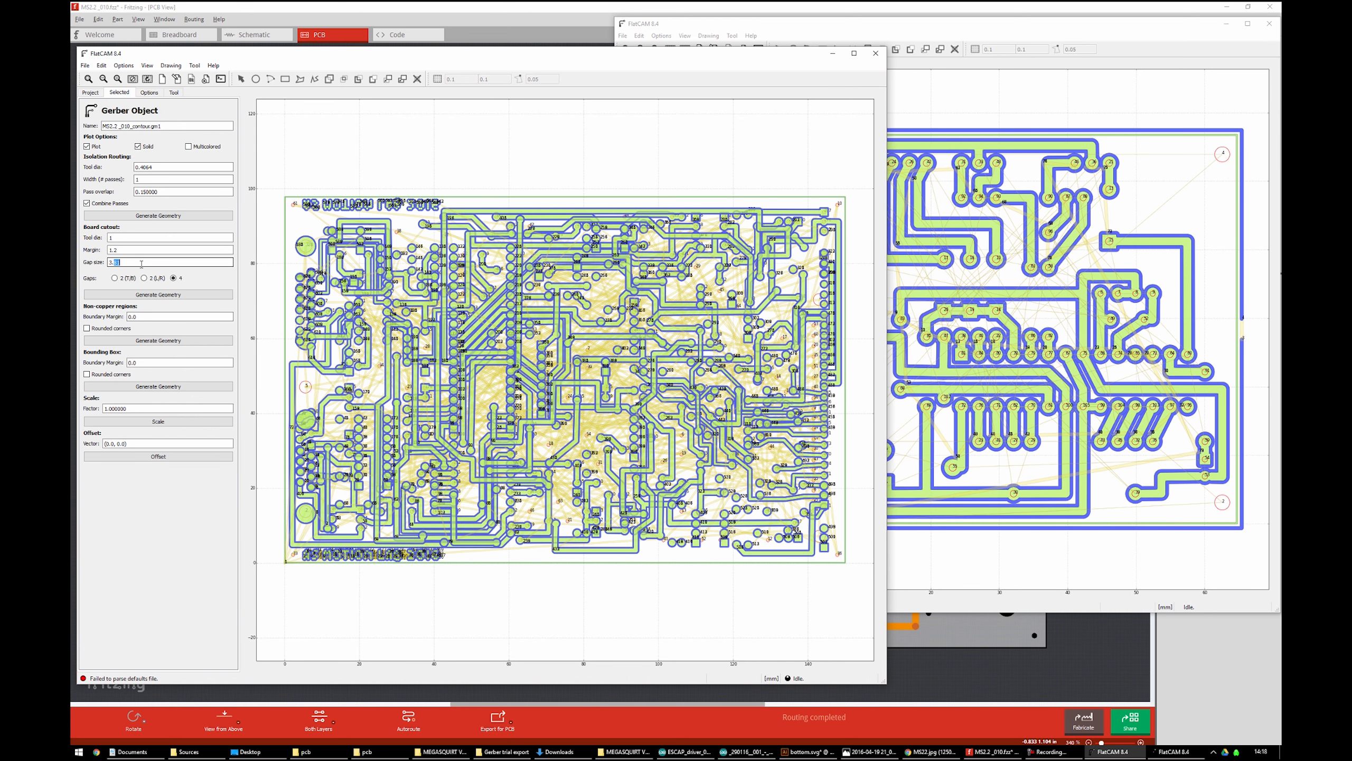
click(174, 279)
drag(132, 263, 100, 266)
click(134, 264)
click(120, 278)
drag(119, 238, 96, 241)
key(Tab)
key(Tab)
Set the cutout gap size to 1 after checking the reference project, and generate the board cutout geometry
drag(1097, 27, 1091, 28)
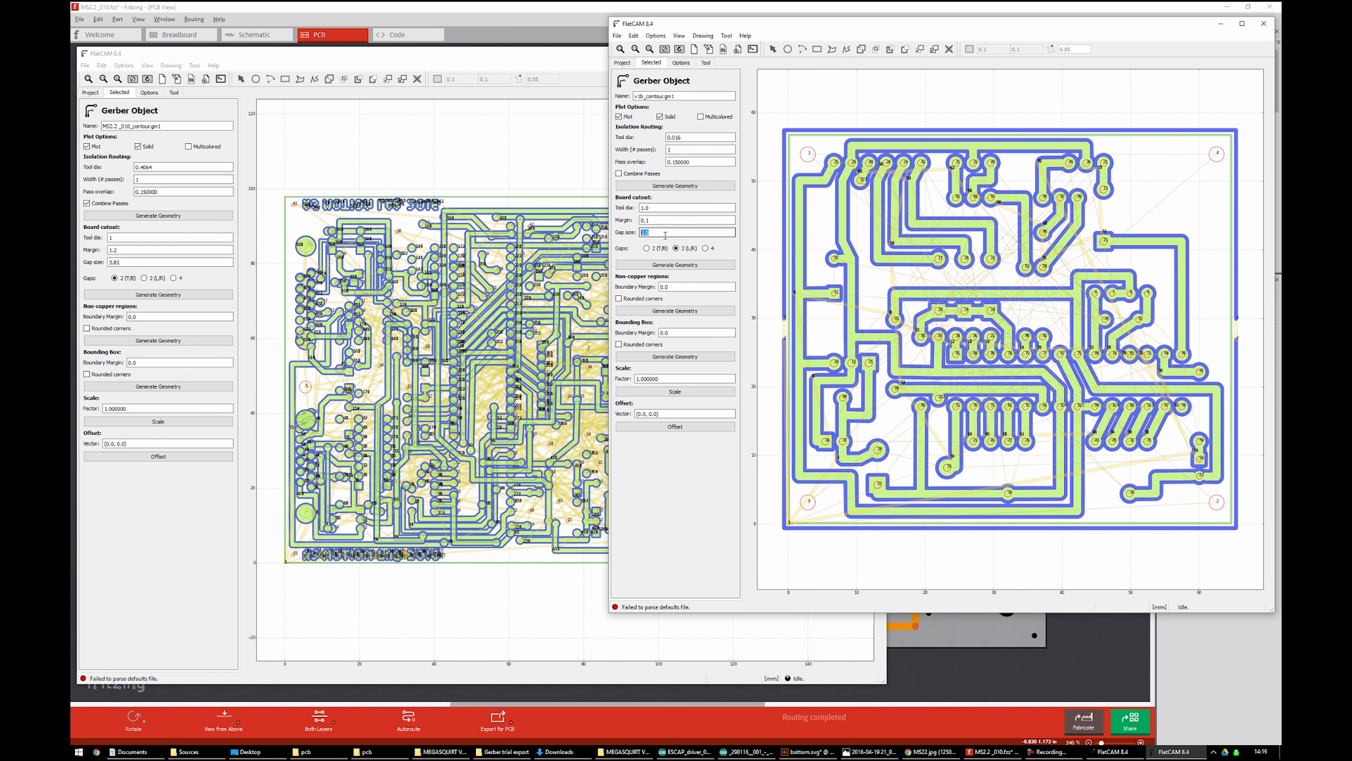
click(126, 262)
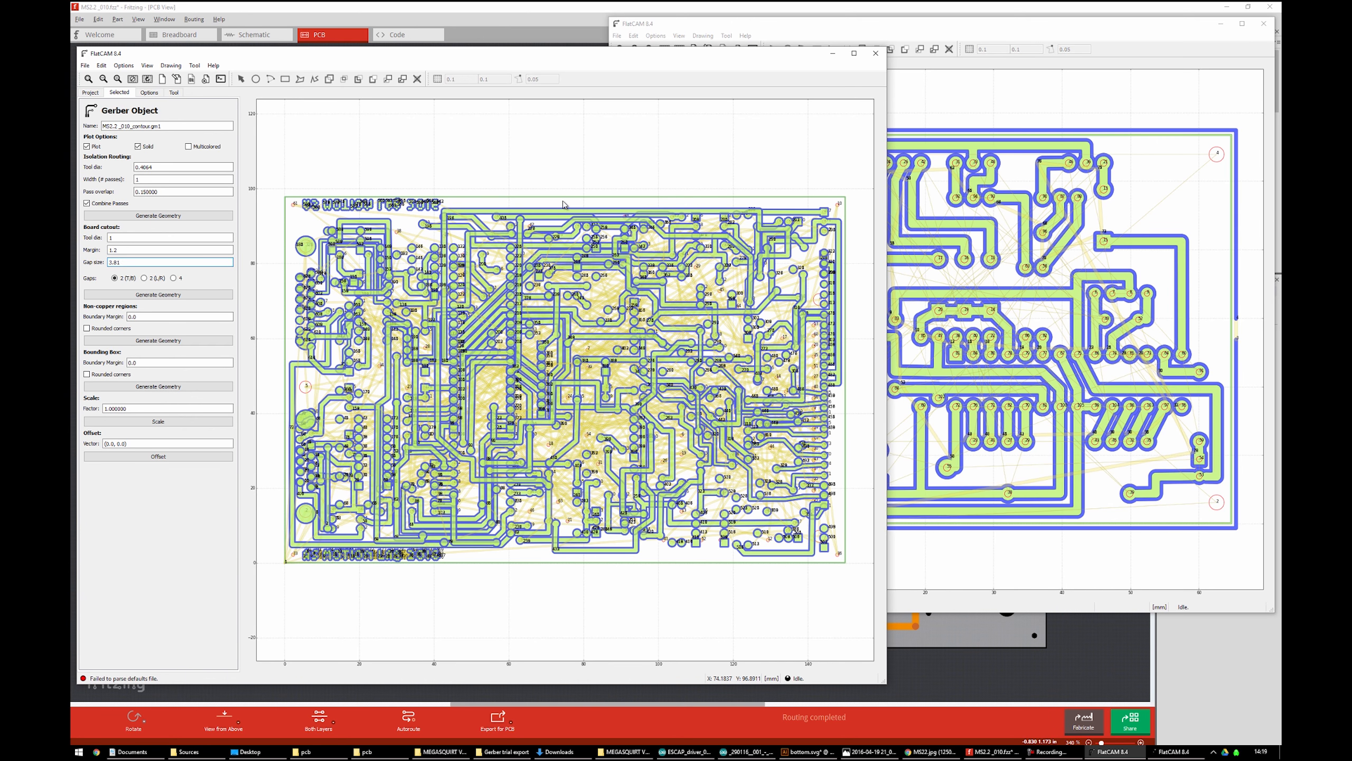
drag(128, 262, 73, 265)
click(905, 181)
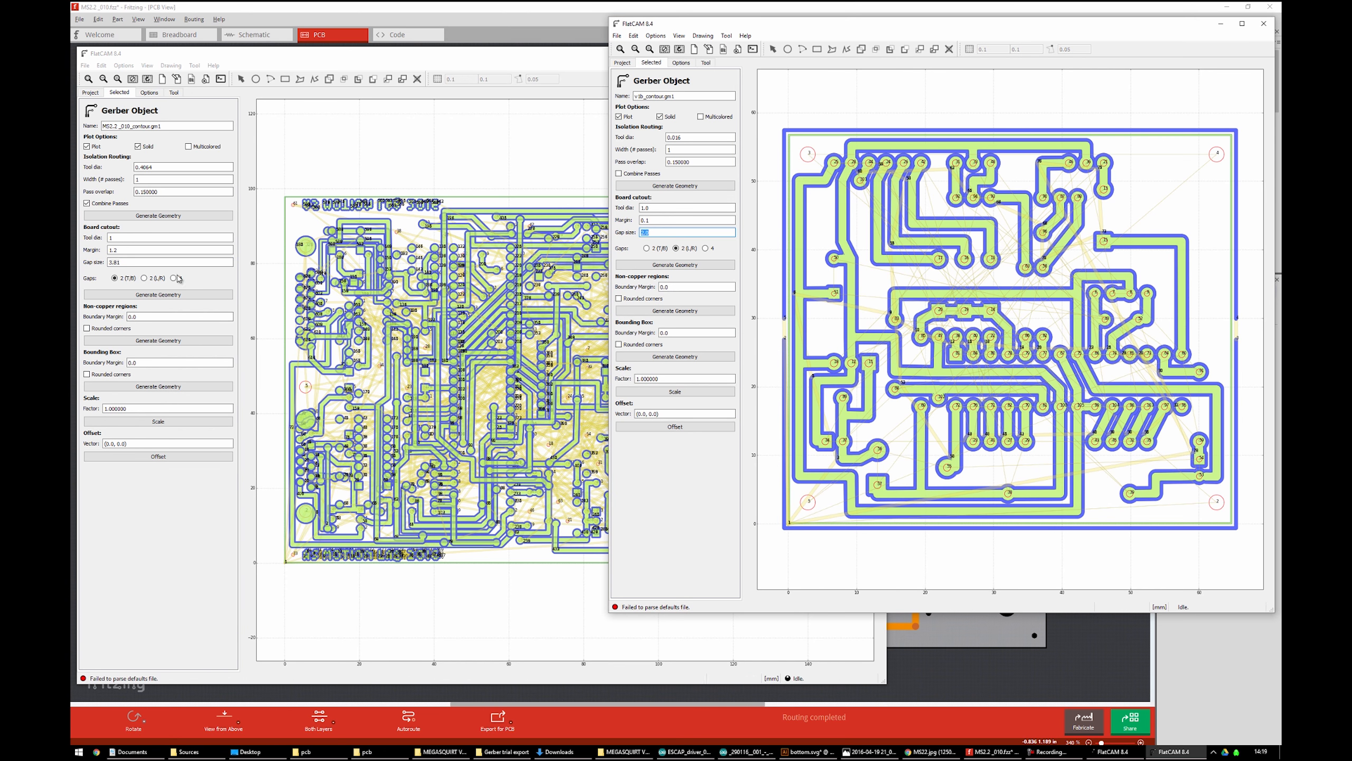
click(154, 263)
double_click(154, 263)
text(1)
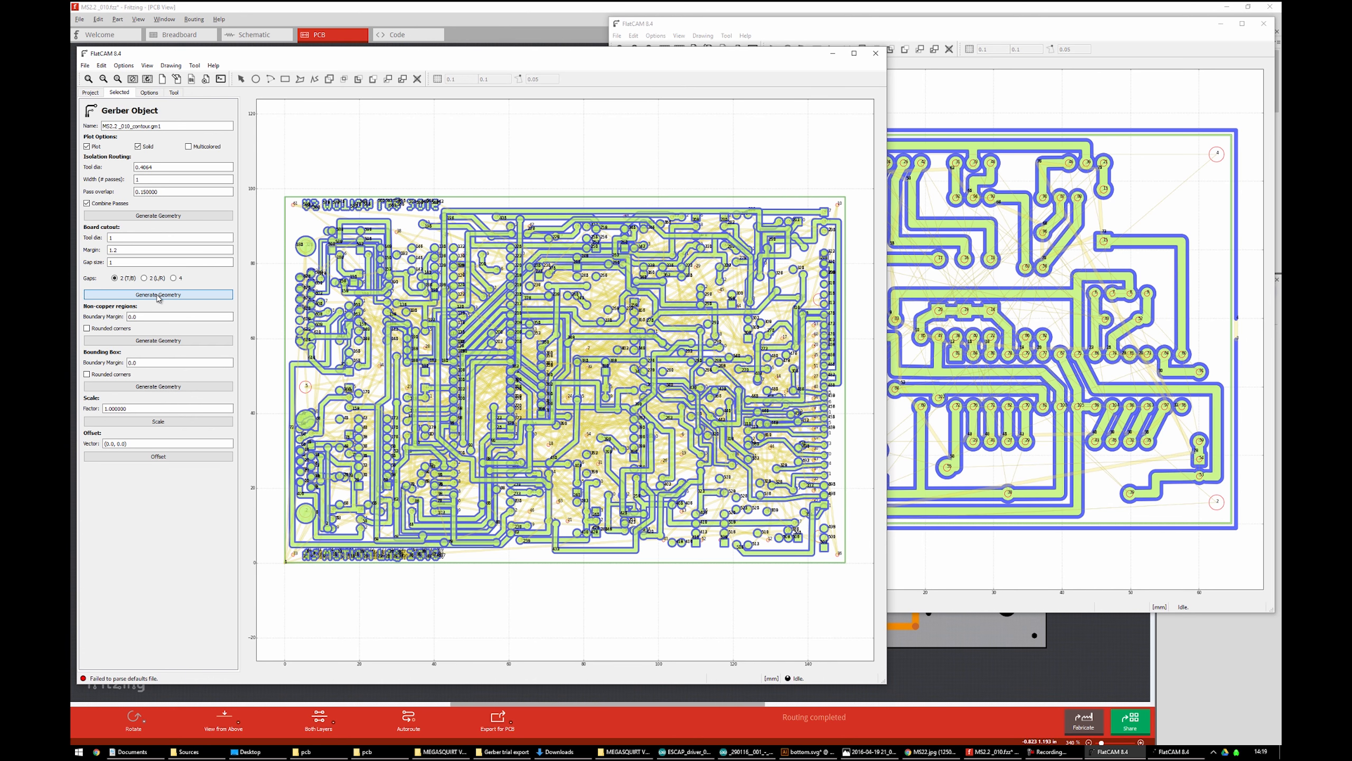
click(158, 297)
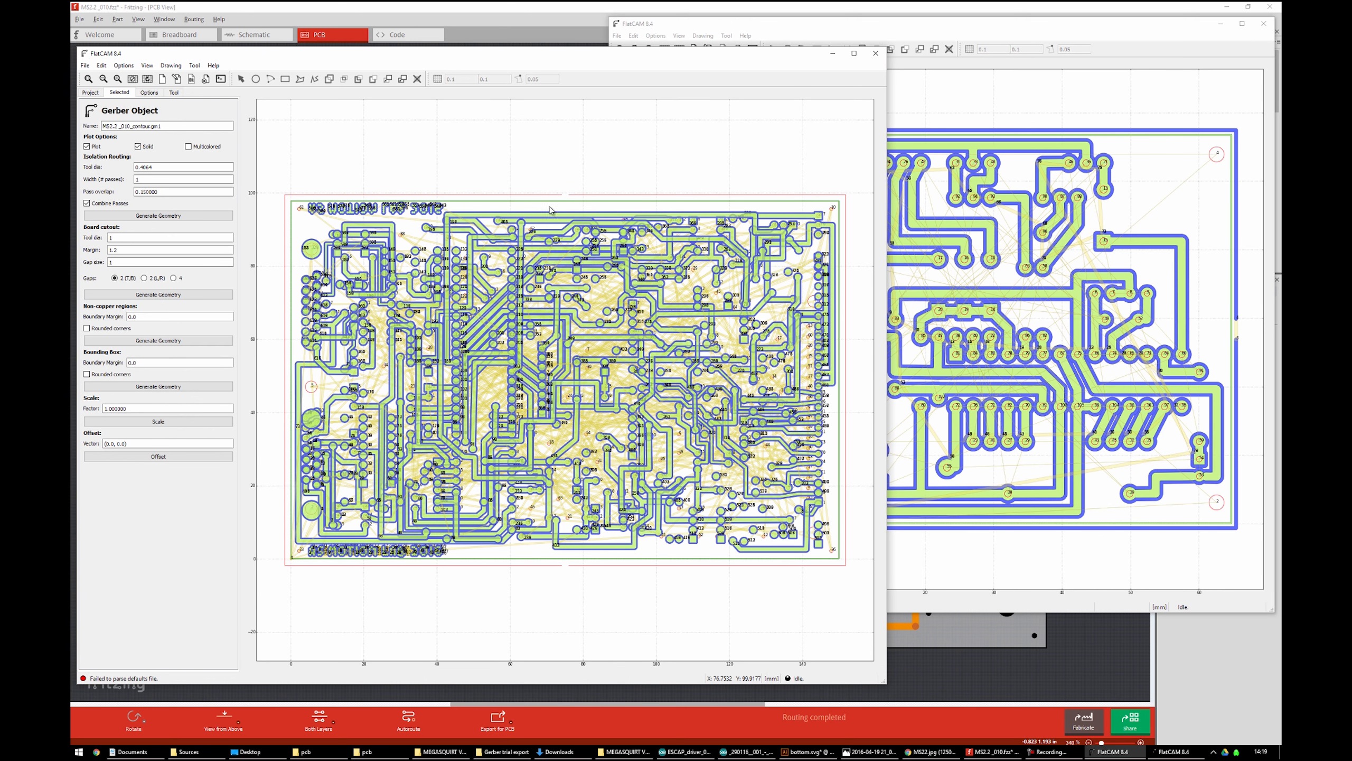
Open the settings of MS2.2 _010_contour.gm1_cutout and, in the other FlatCAM project, those of v1b_contour.gm1_cutout for comparison
click(90, 92)
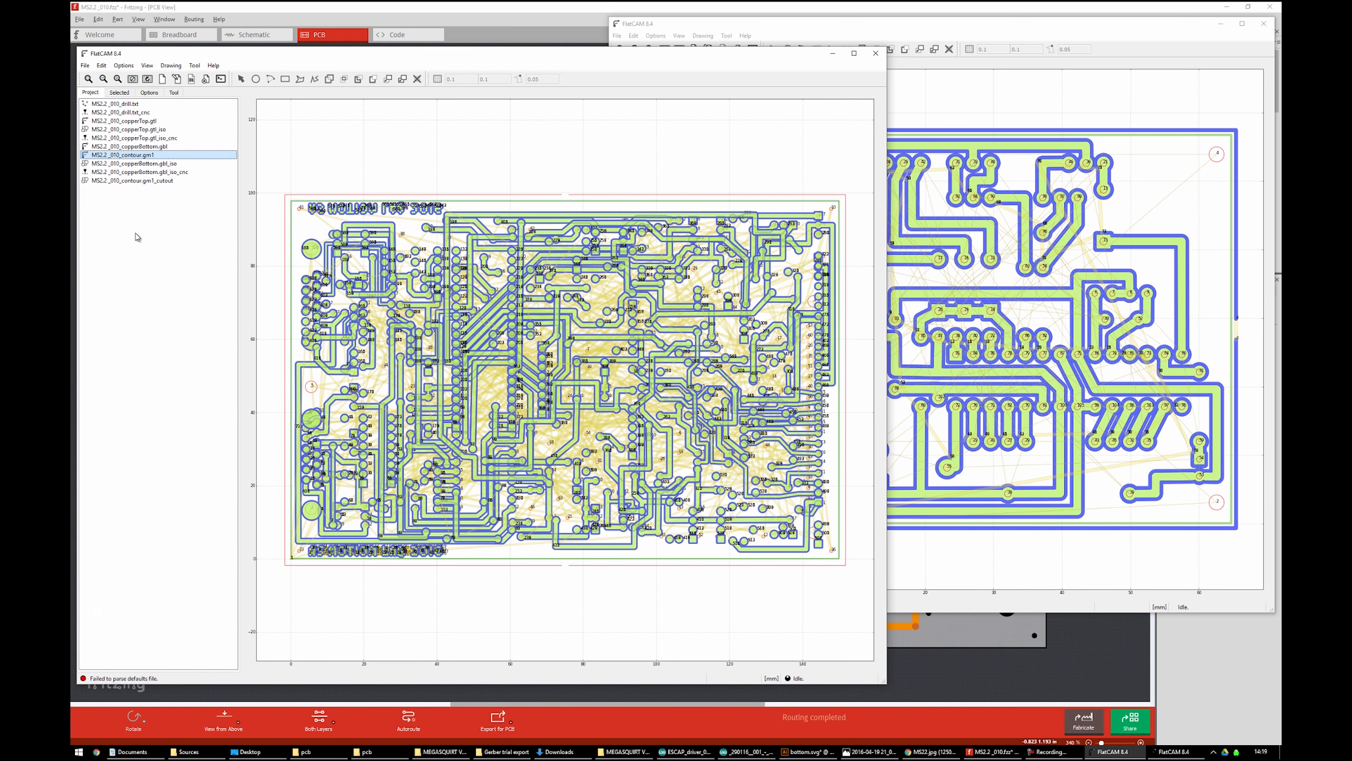
click(158, 182)
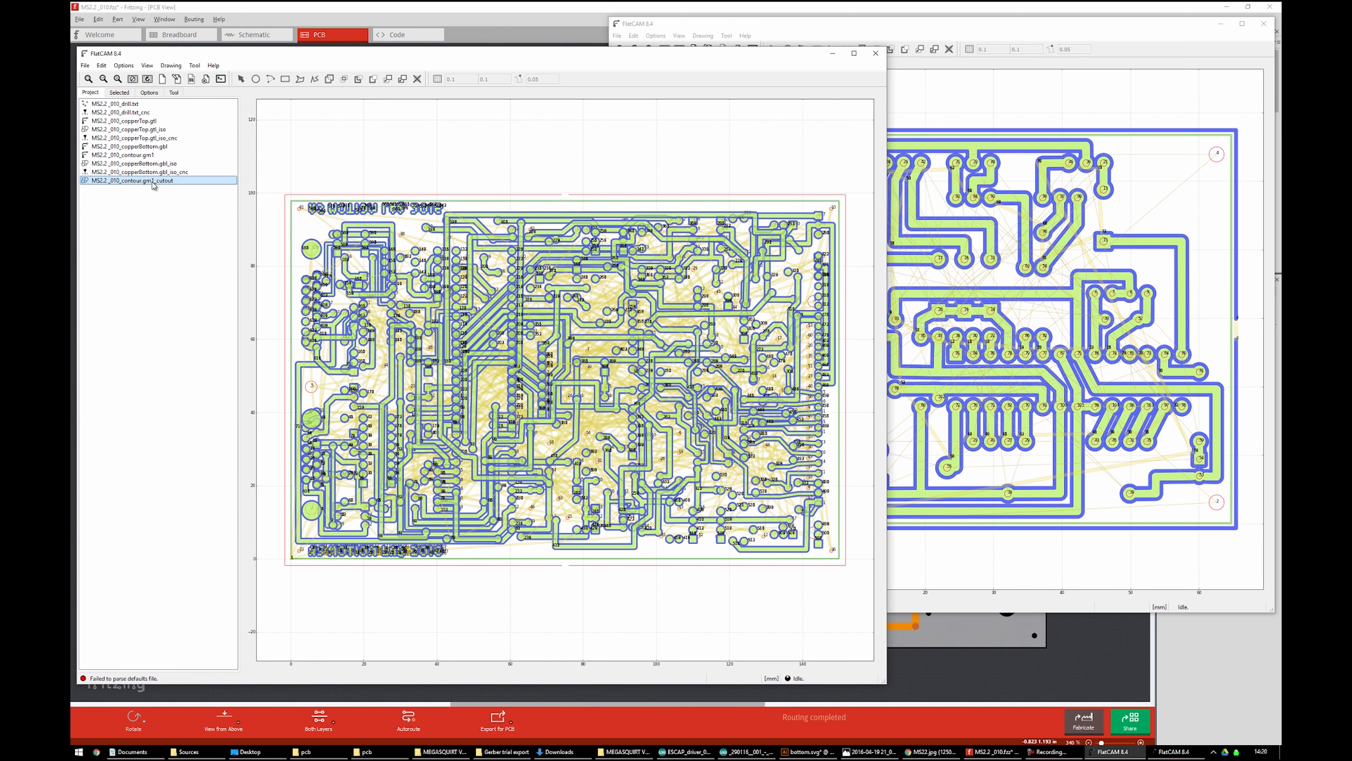
click(130, 94)
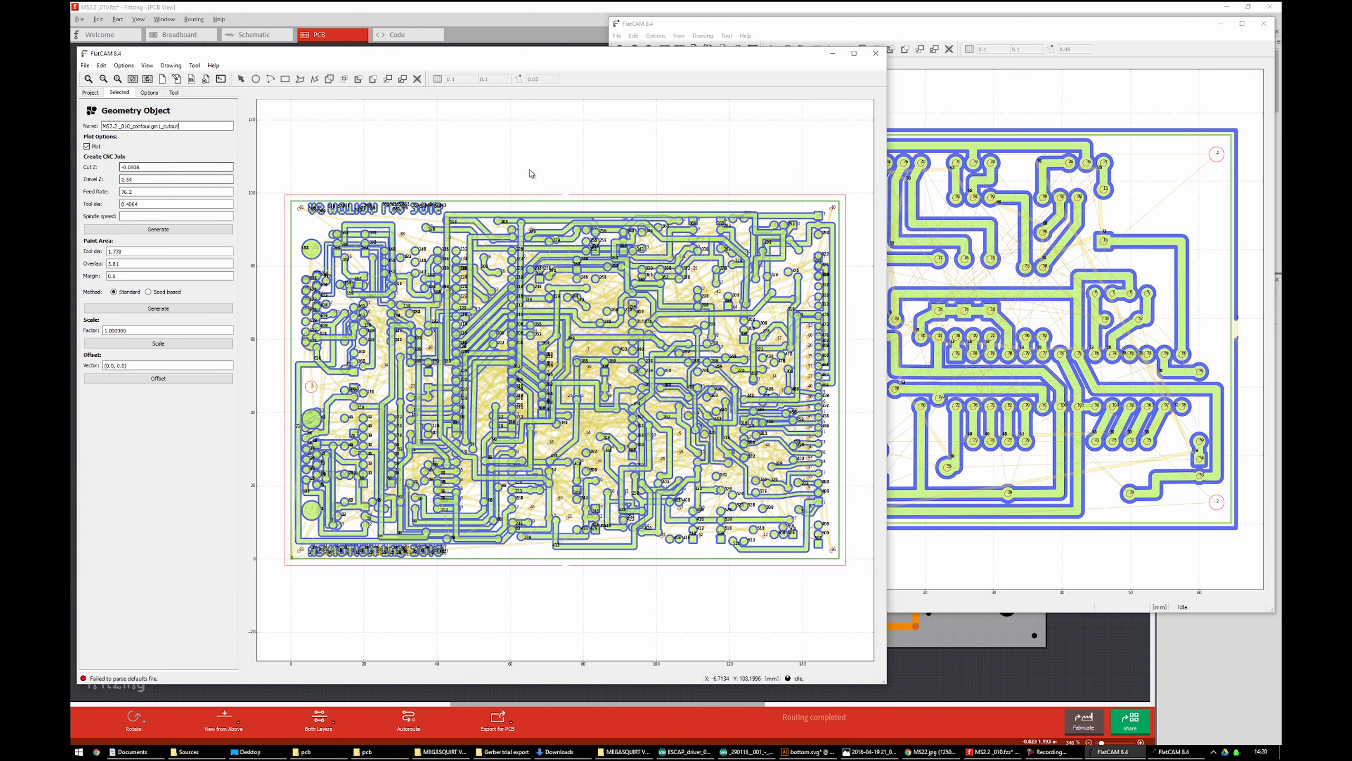
click(981, 31)
click(622, 62)
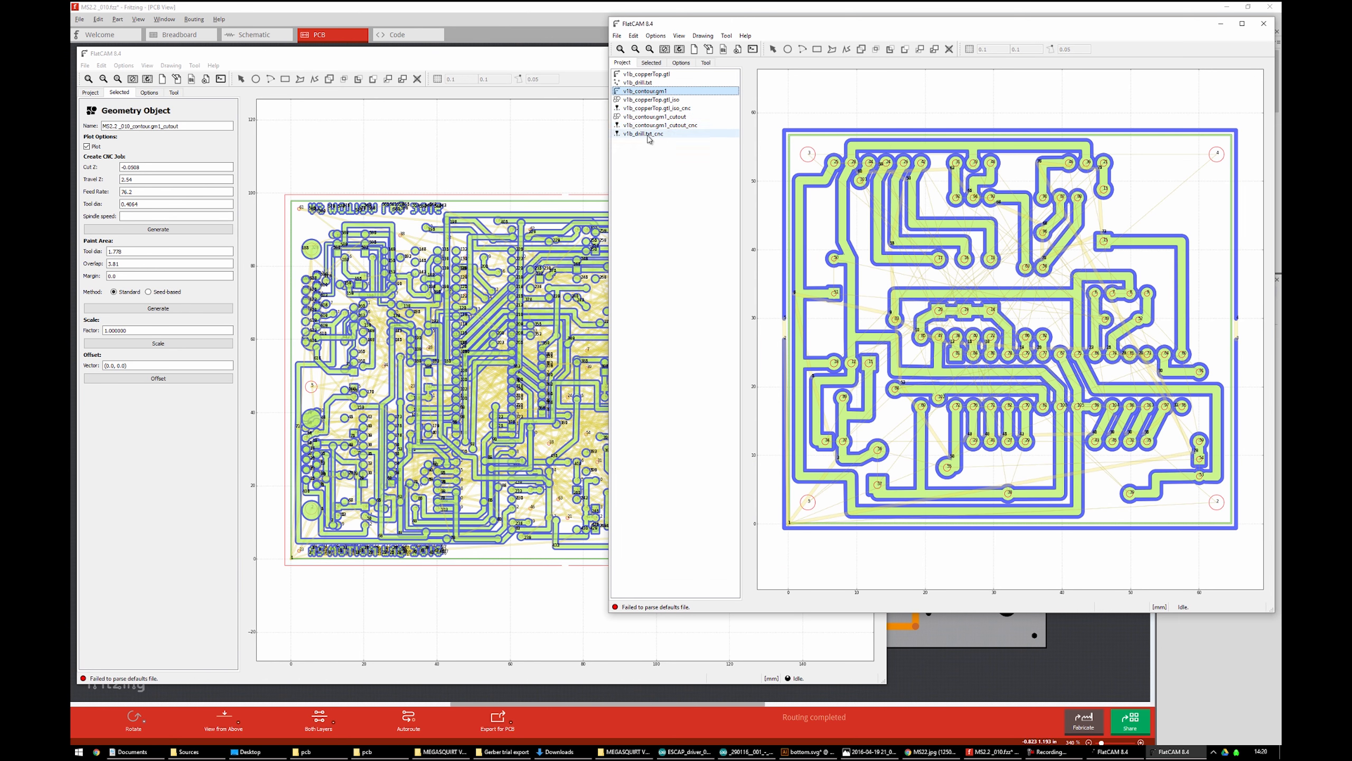
click(658, 116)
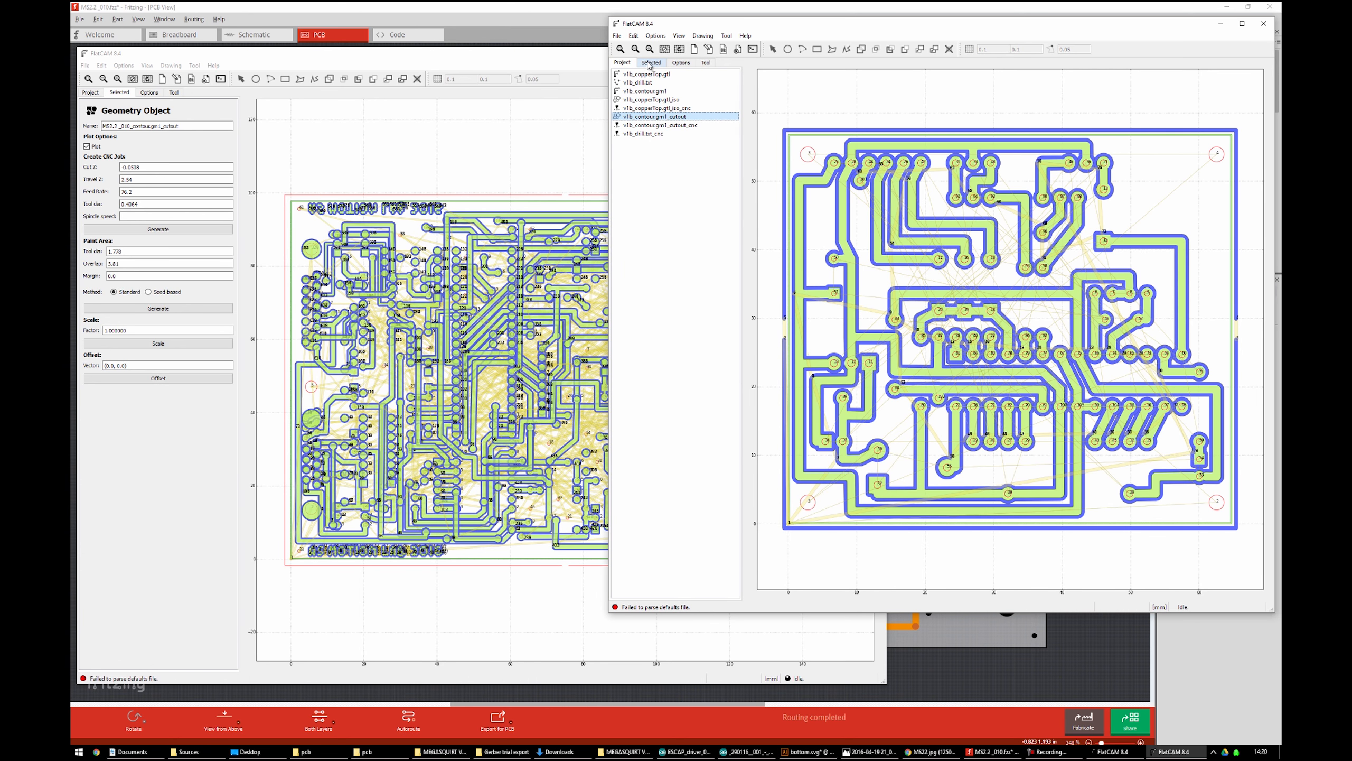
click(651, 62)
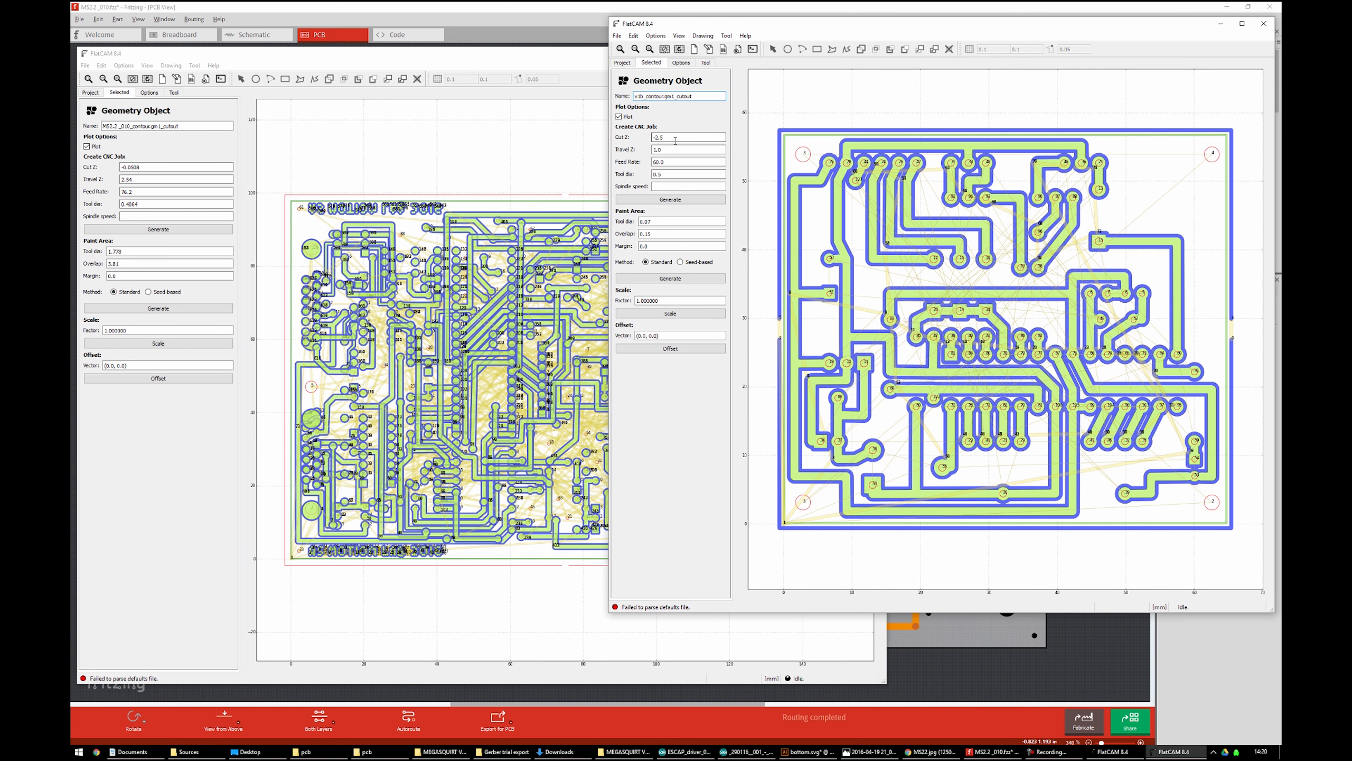
Set the Cut Z of MS2.2 _010_contour.gm1_cutout to -2, using the other project's geometry as a reference
click(148, 148)
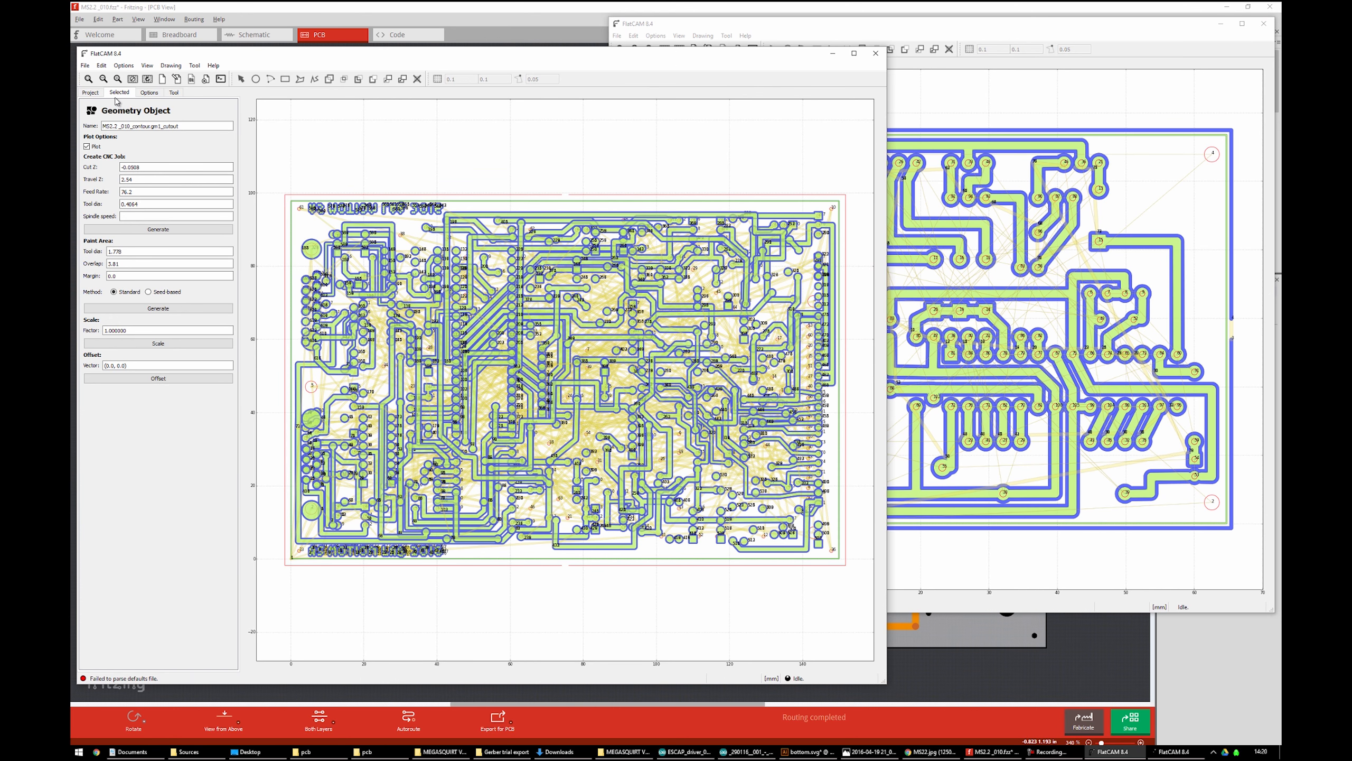
drag(149, 168, 121, 167)
click(805, 37)
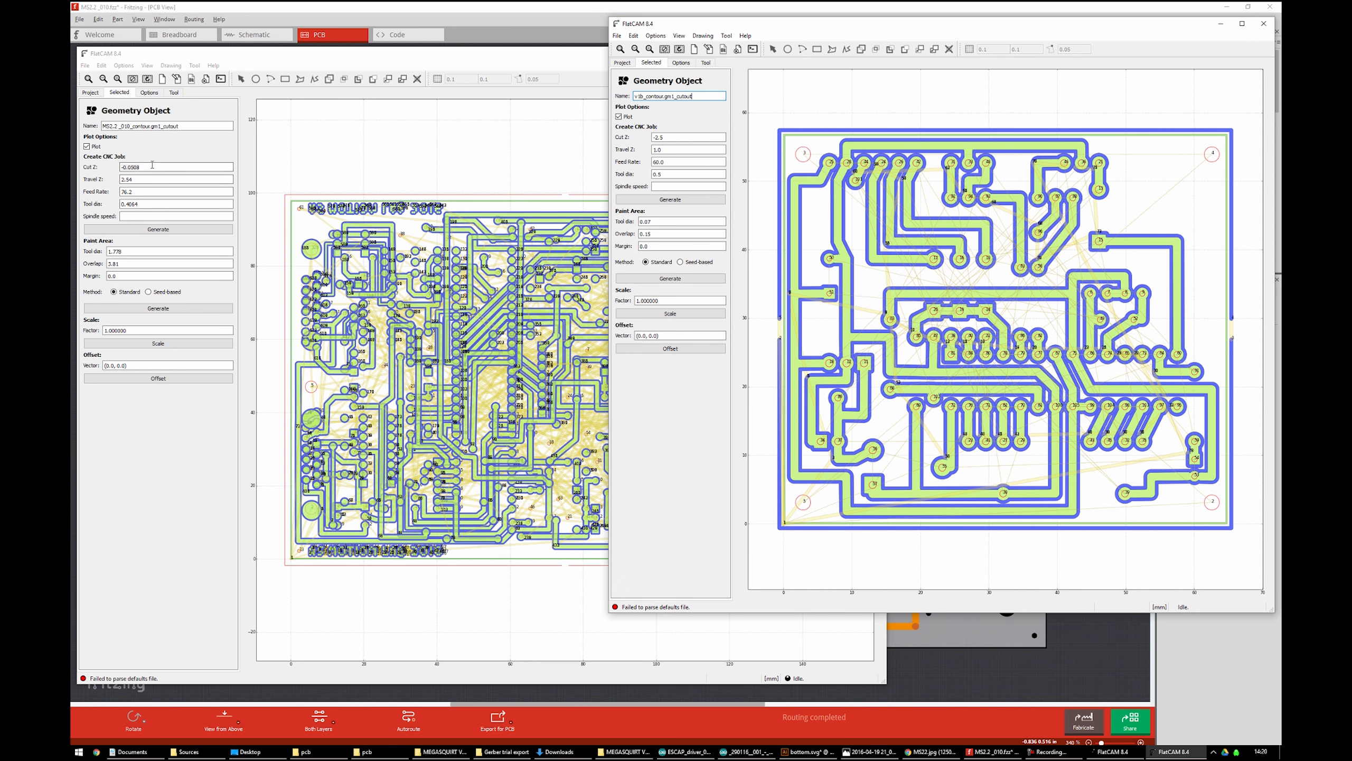
click(163, 167)
drag(163, 167, 70, 167)
text(-2)
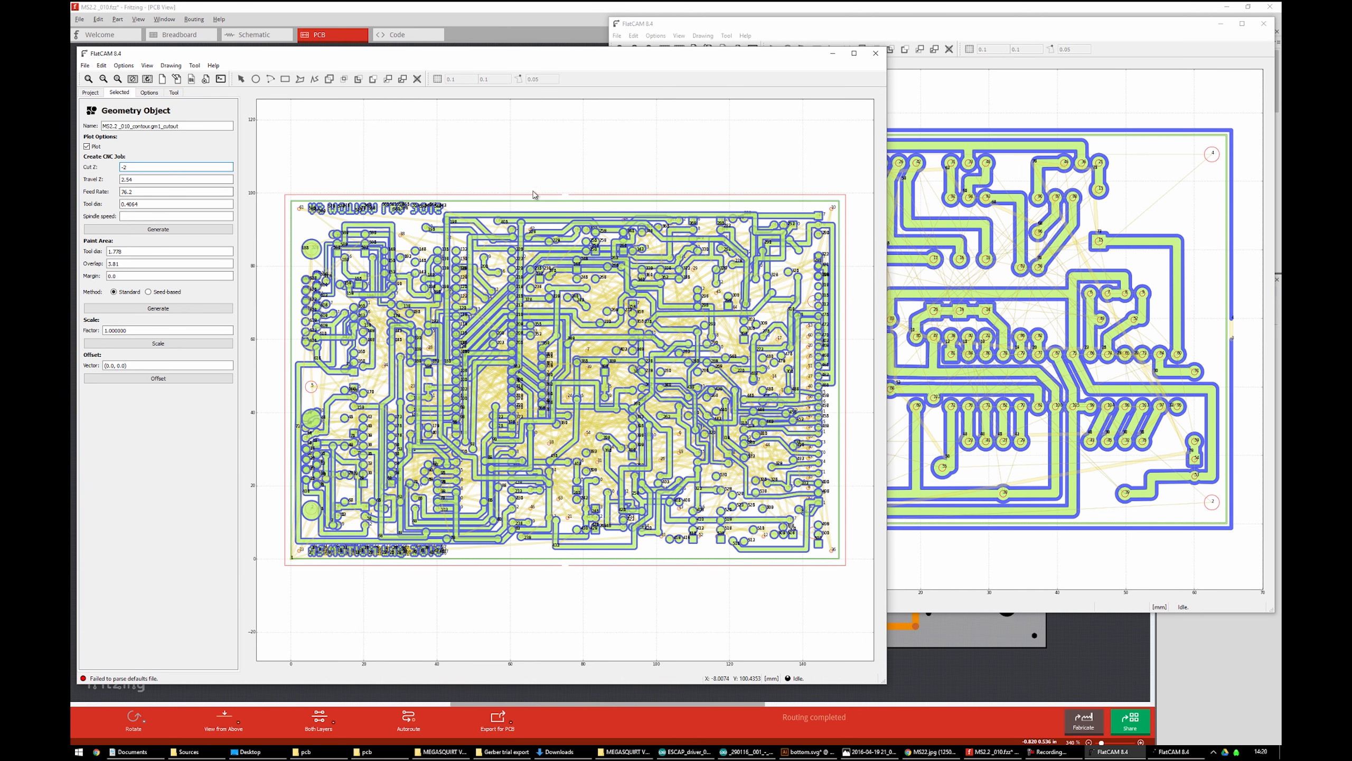
Check the reference Travel Z in the other project and set the MS2.2 cutout's Travel Z to 2
click(884, 37)
click(654, 152)
drag(666, 150, 646, 151)
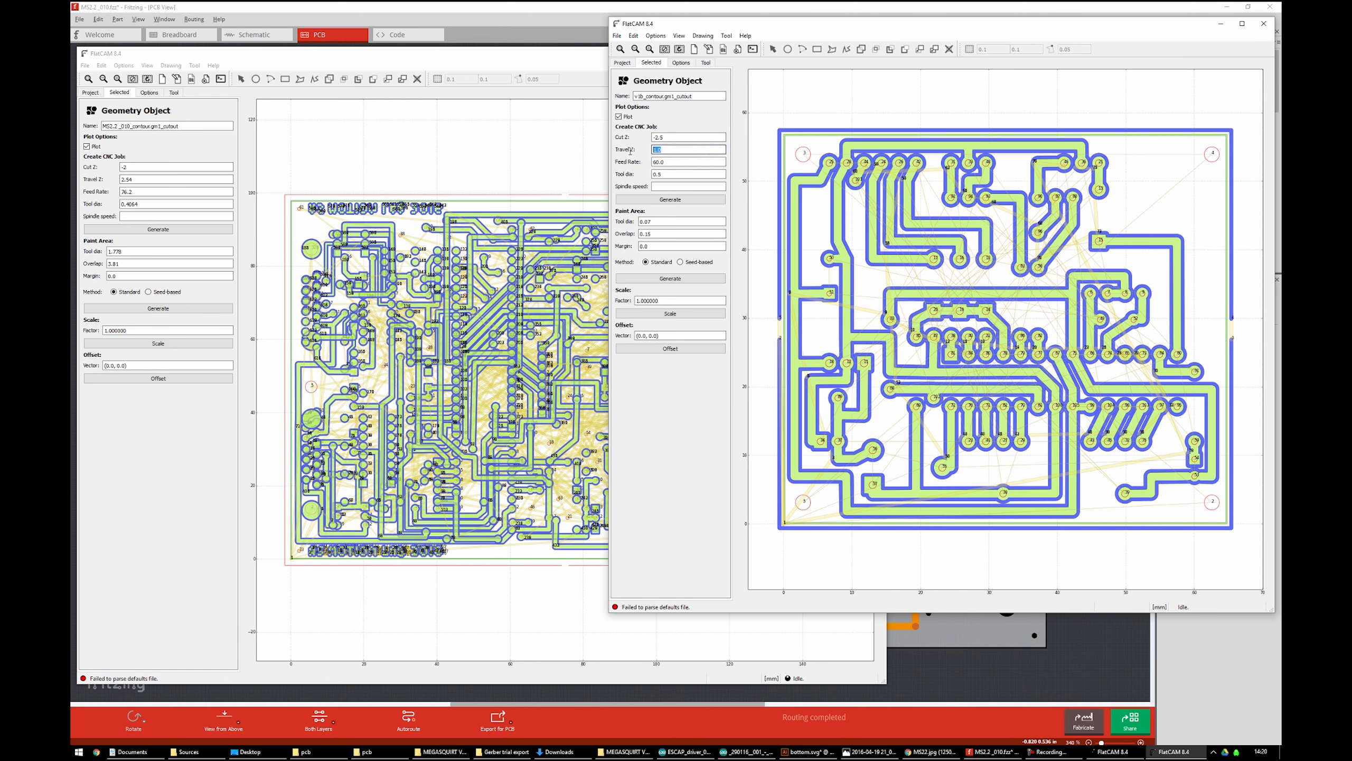
click(141, 180)
double_click(141, 180)
text(1)
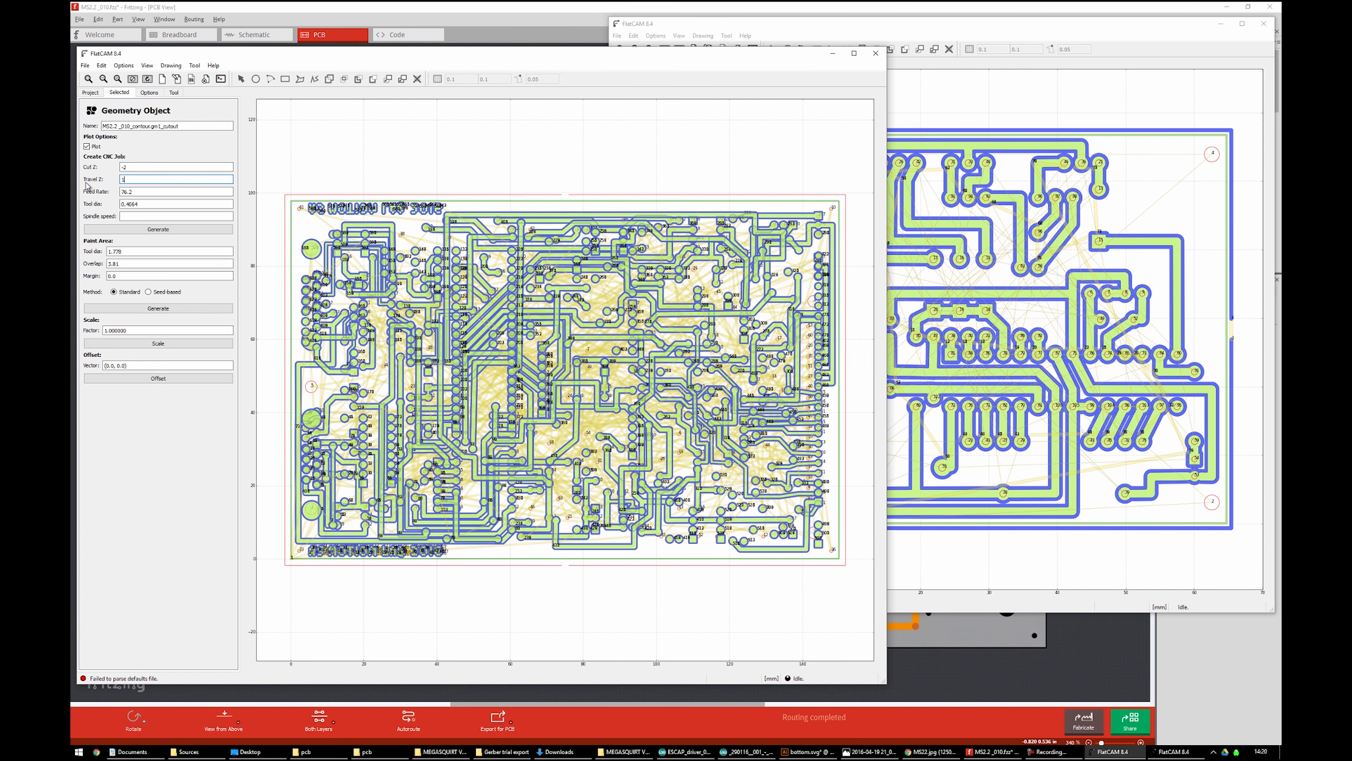
key(BackSpace)
text(2)
Set the cutout's tool diameter to 0.5 to match the reference project and generate its CNC job
click(831, 33)
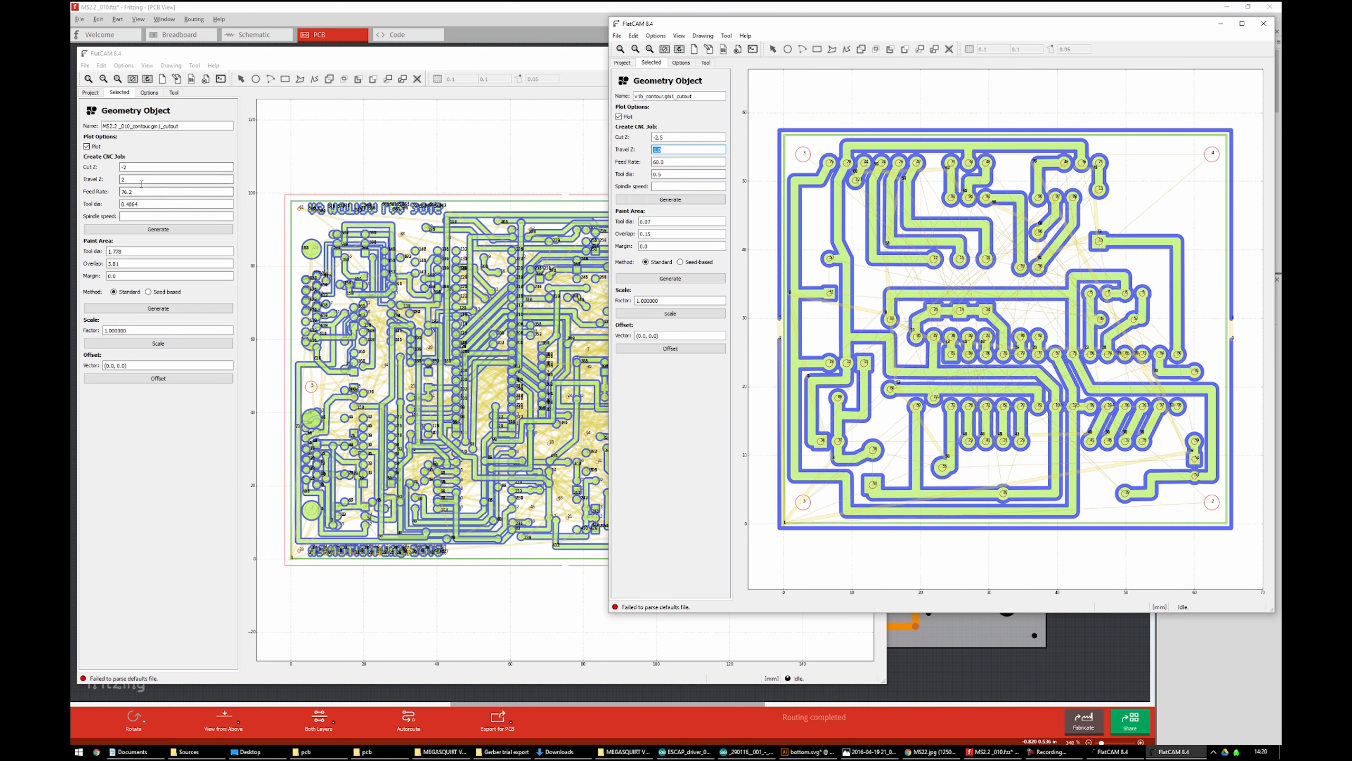
click(137, 207)
drag(138, 206, 124, 198)
click(745, 33)
click(80, 218)
text(0.5)
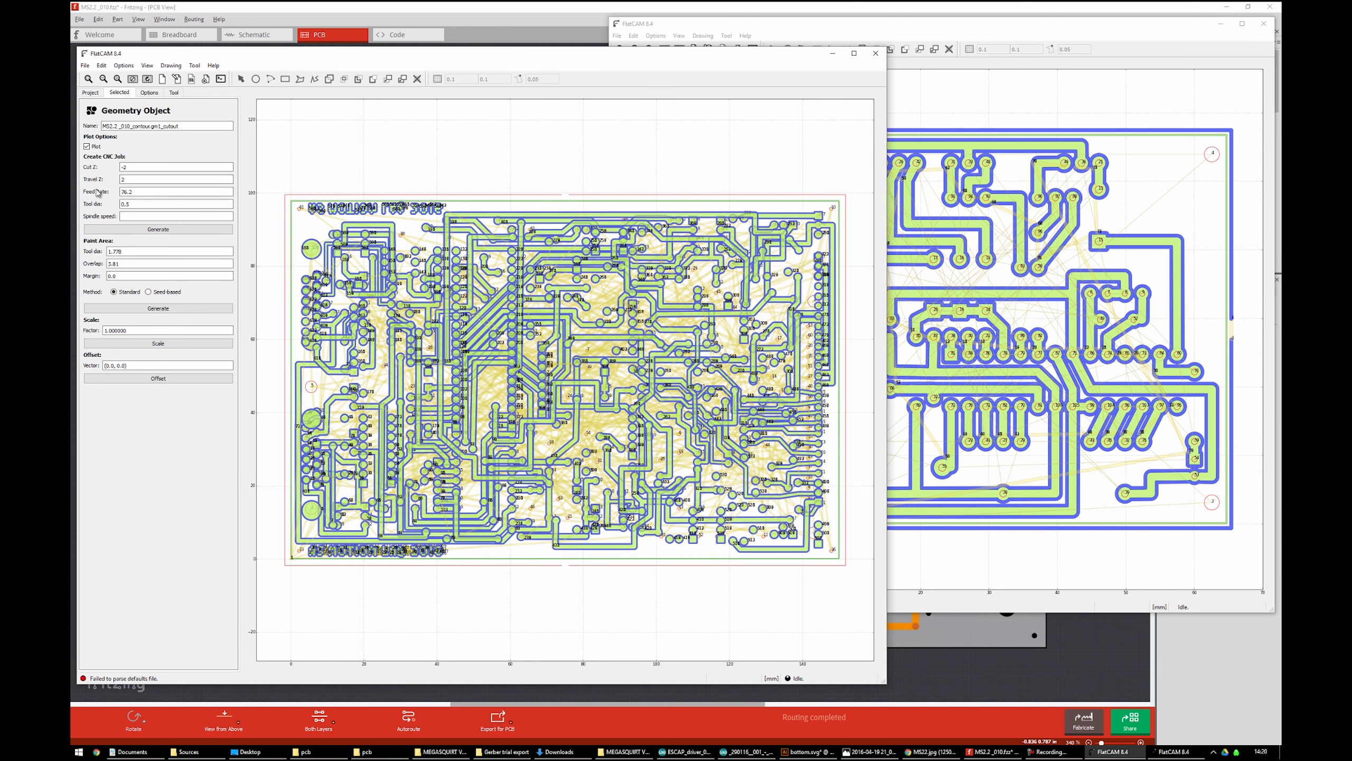
double_click(131, 206)
click(149, 230)
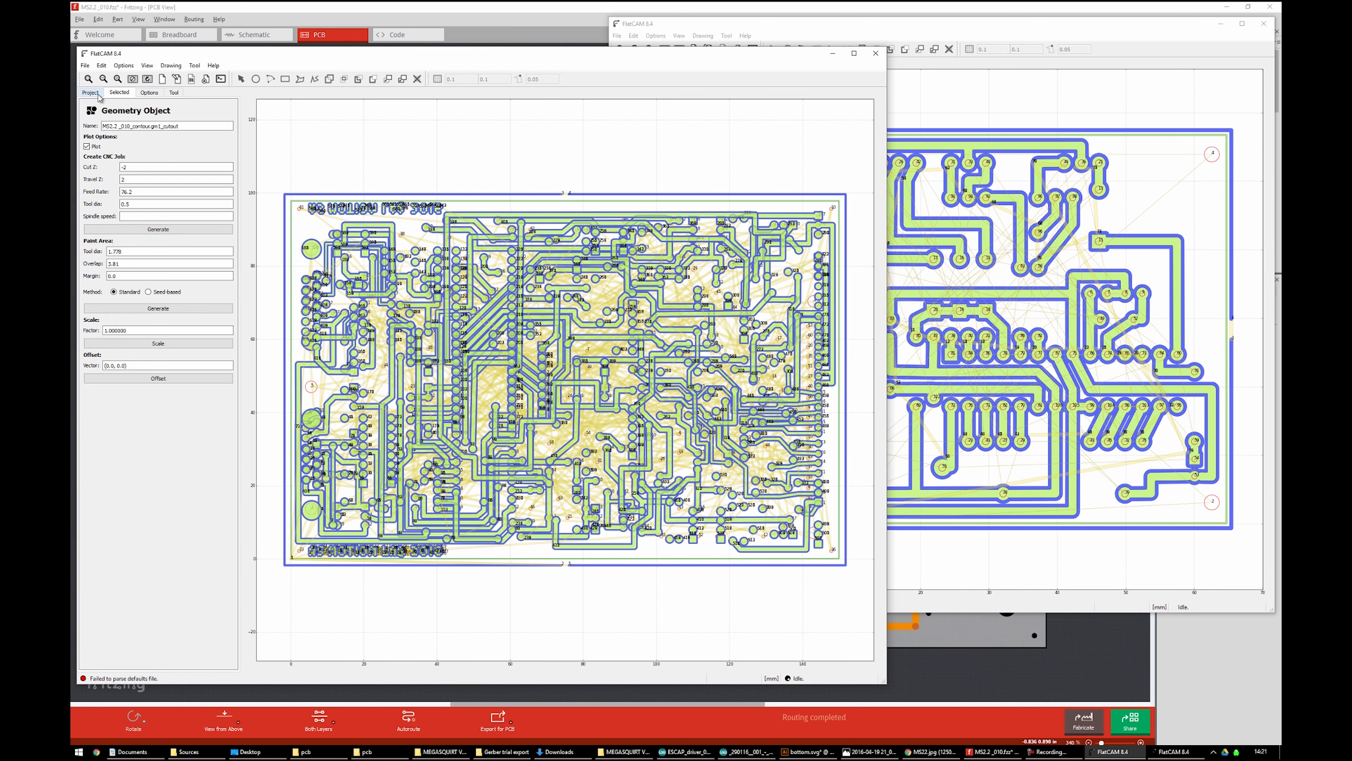
Export the G-code of MS2.2 _010_contour.gm1_cutout_cnc as Cutout
click(90, 91)
click(165, 189)
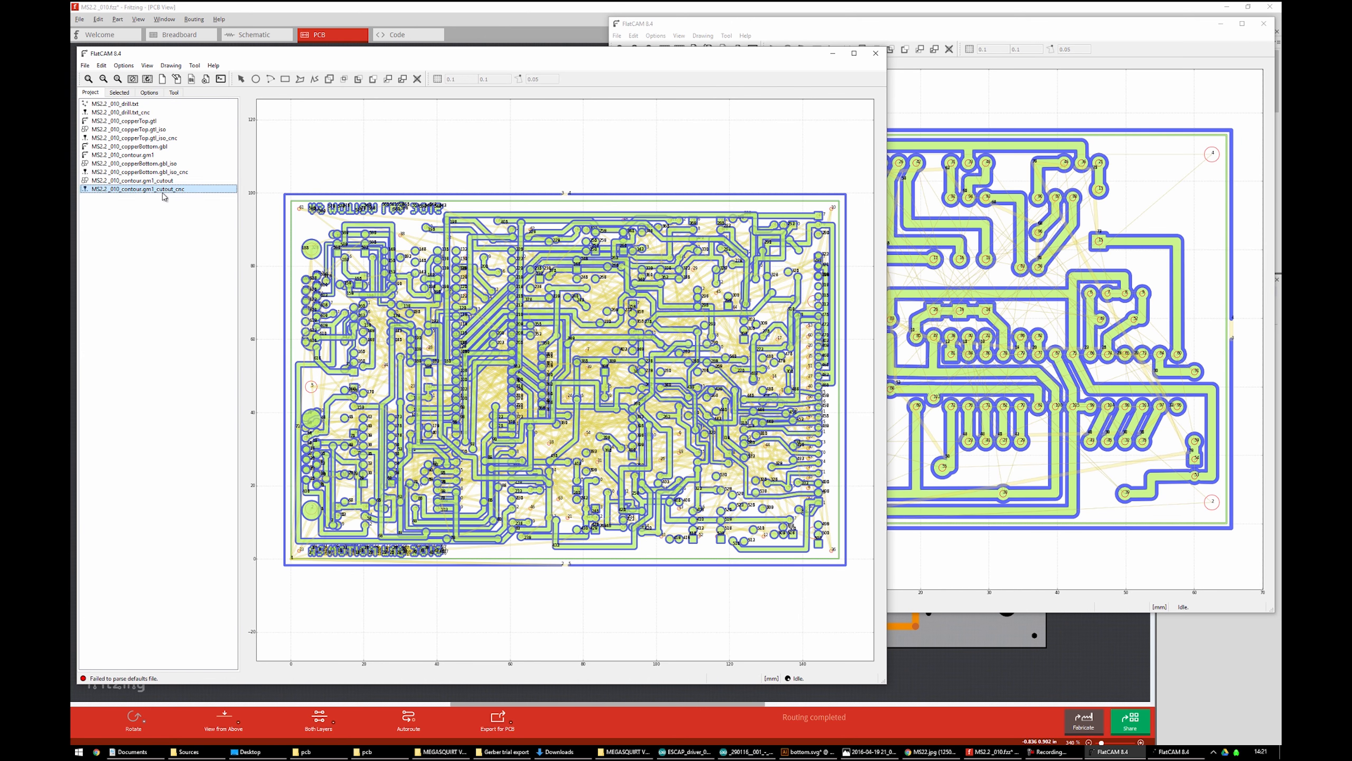
click(114, 93)
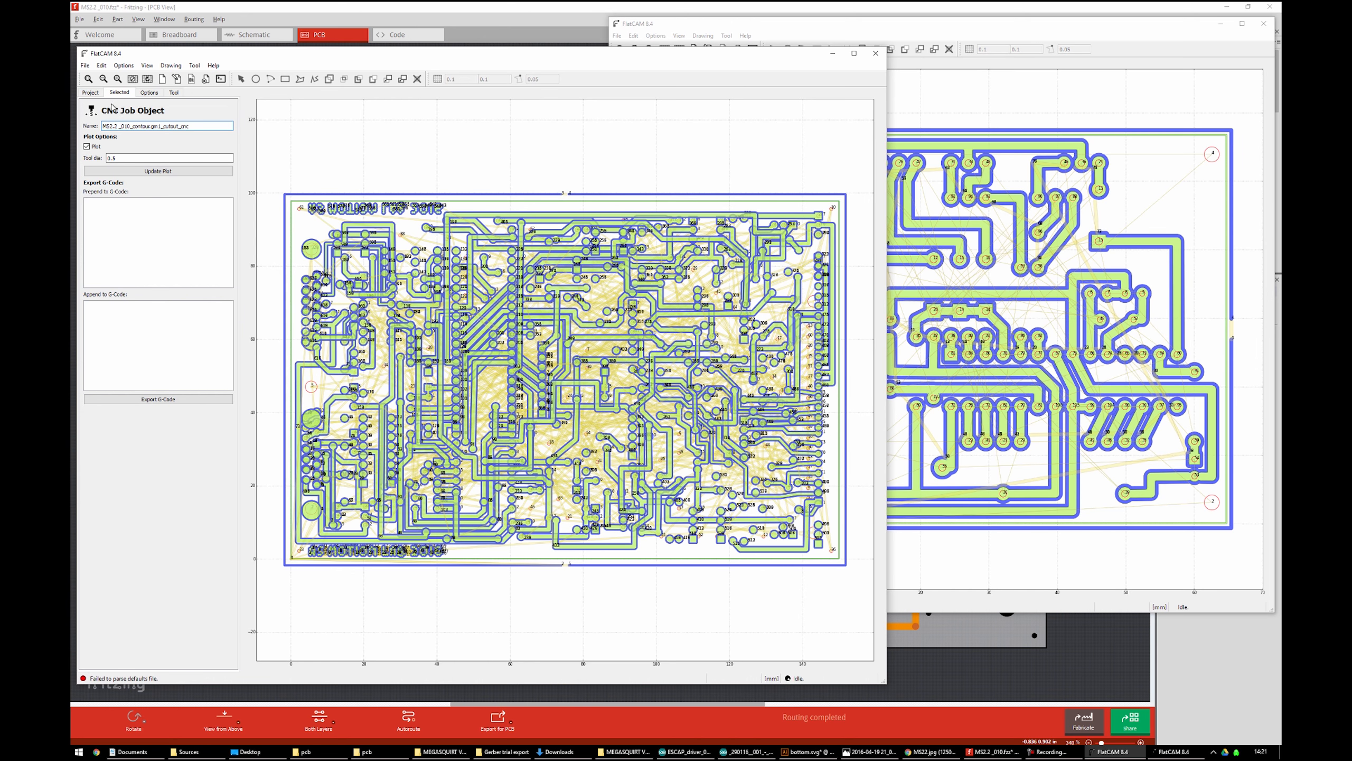
click(176, 400)
text(Cutout)
key(Return)
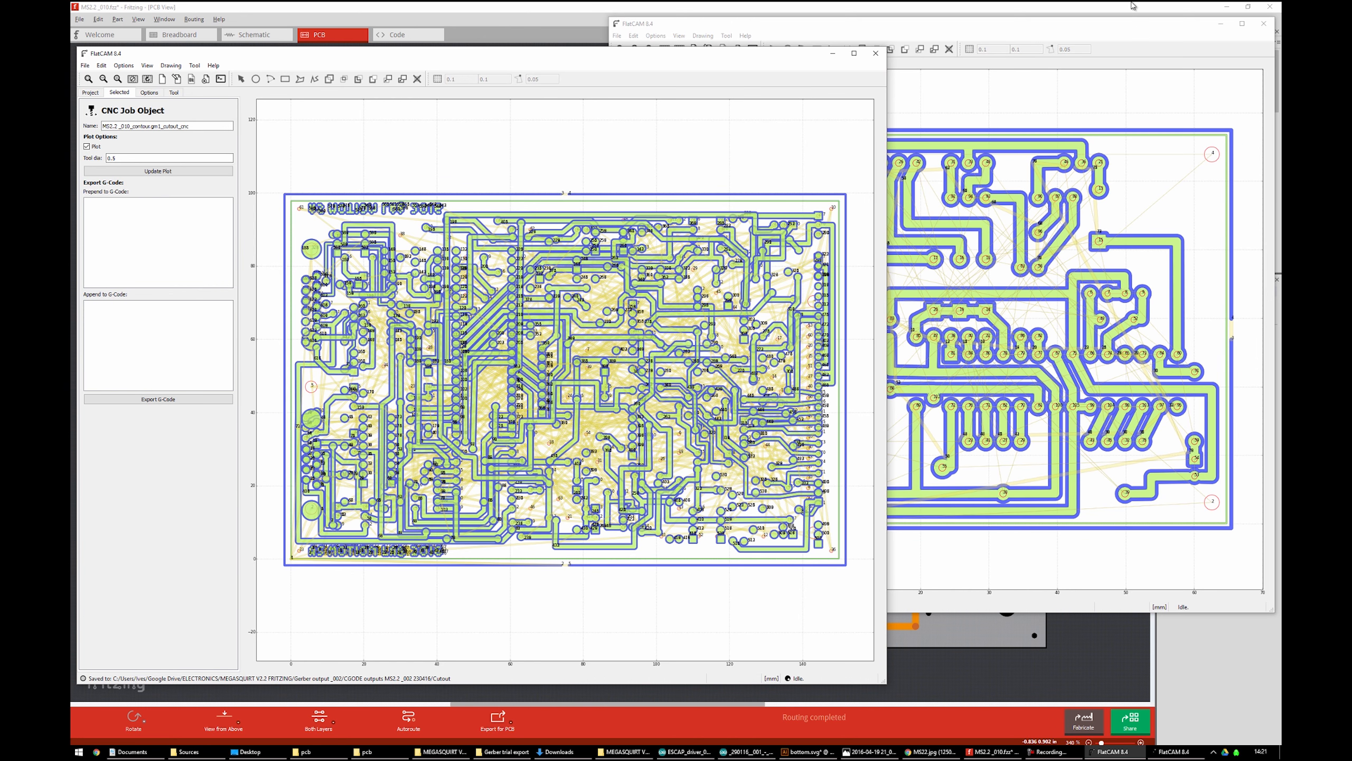
Launch Mach3Mill and reset the controller out of its emergency stop
key(super)
text(mach)
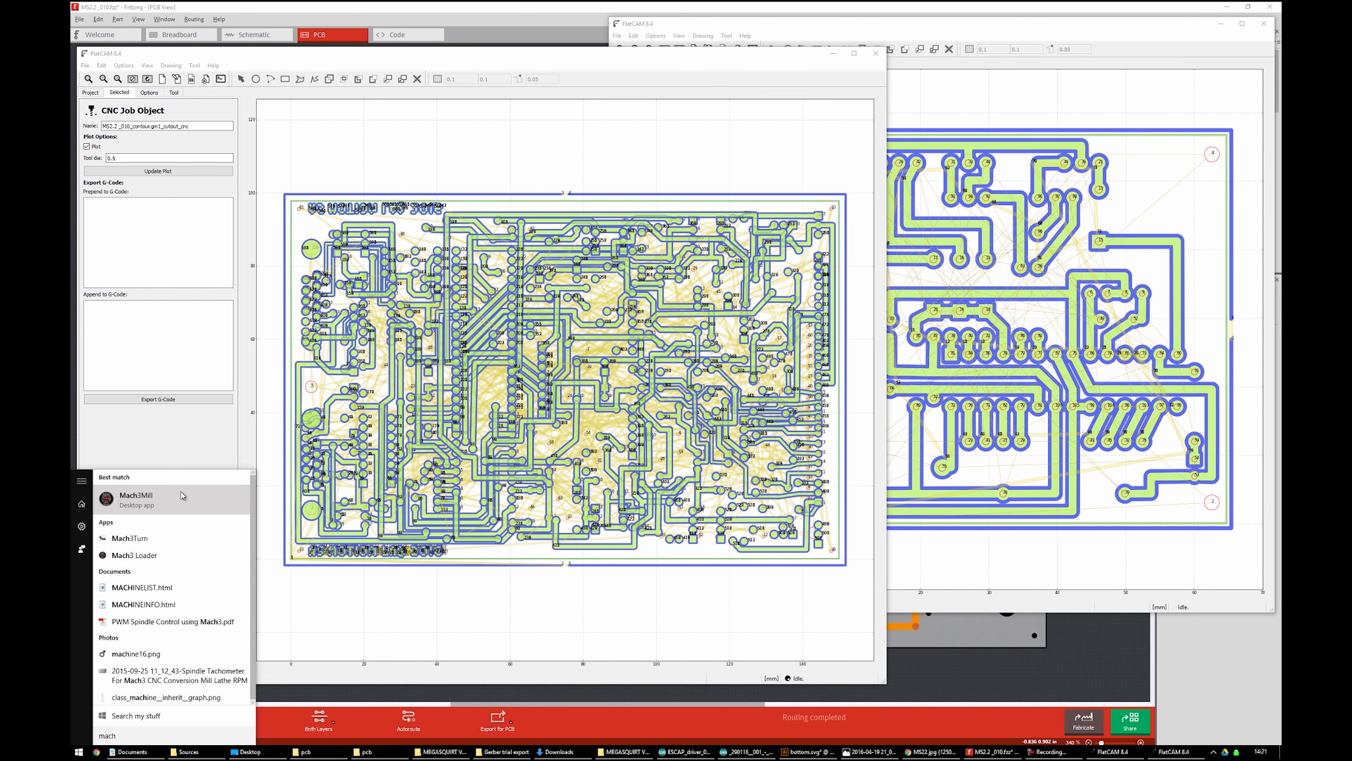
key(Return)
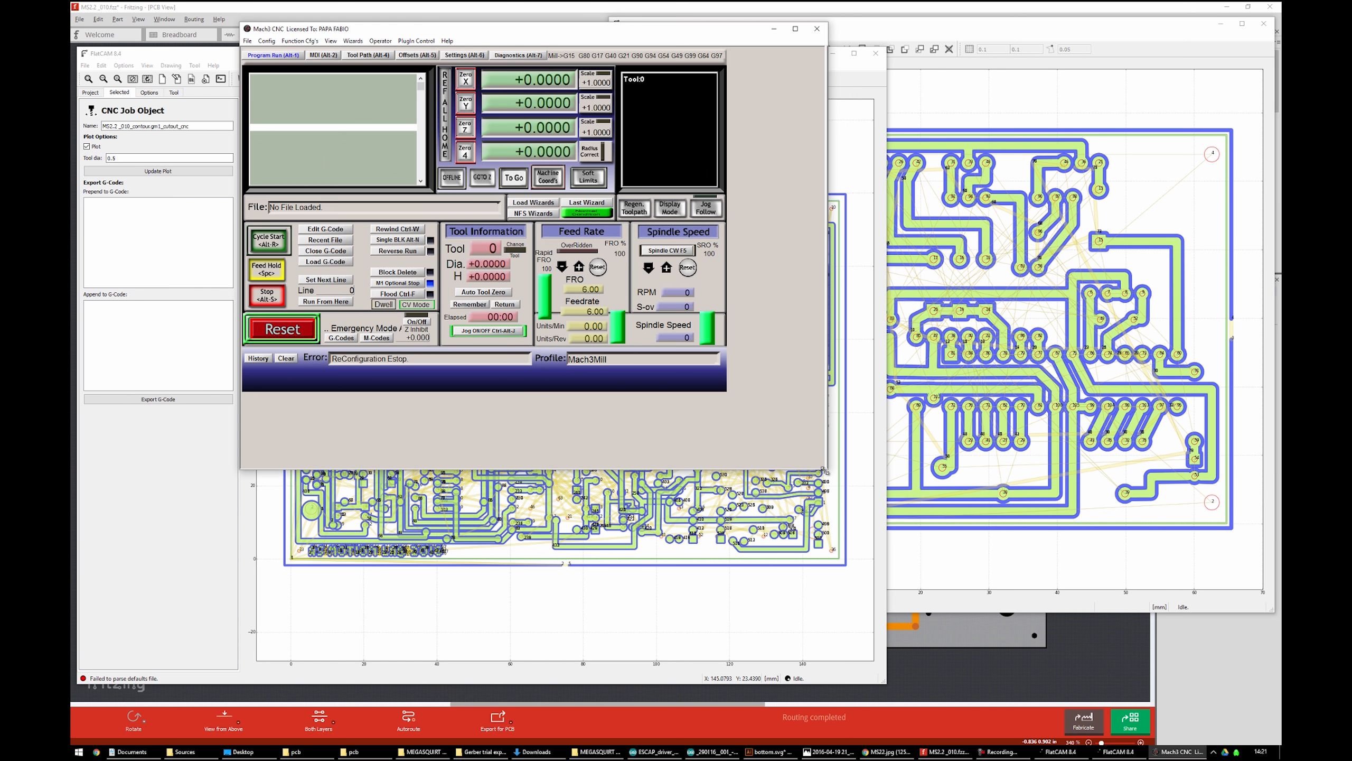
click(294, 338)
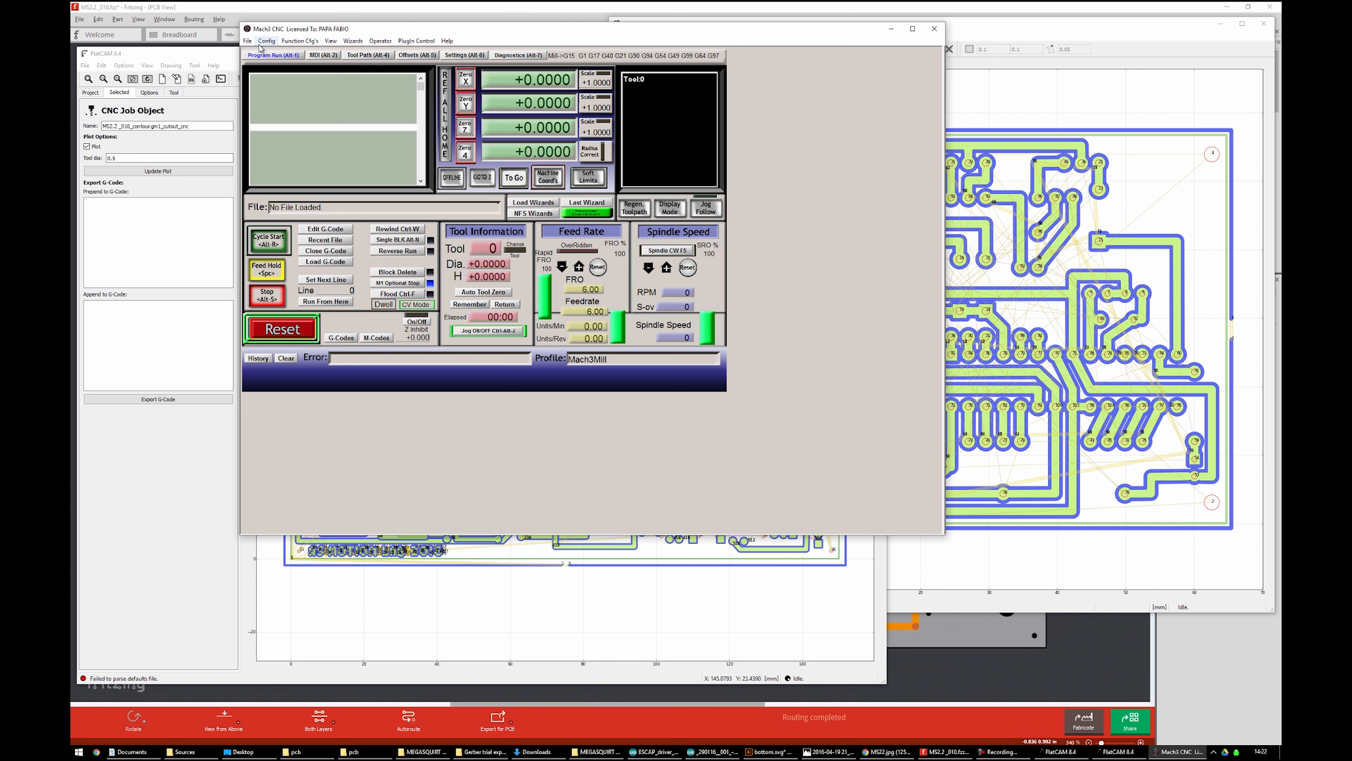
Start loading G-code and browse to Google Drive\ELECTRONICS\MEGASQUIRT V2.2 FRITZING\Gerber output _002\CGODE outputs MS2.2 _002 230416
drag(524, 182, 460, 163)
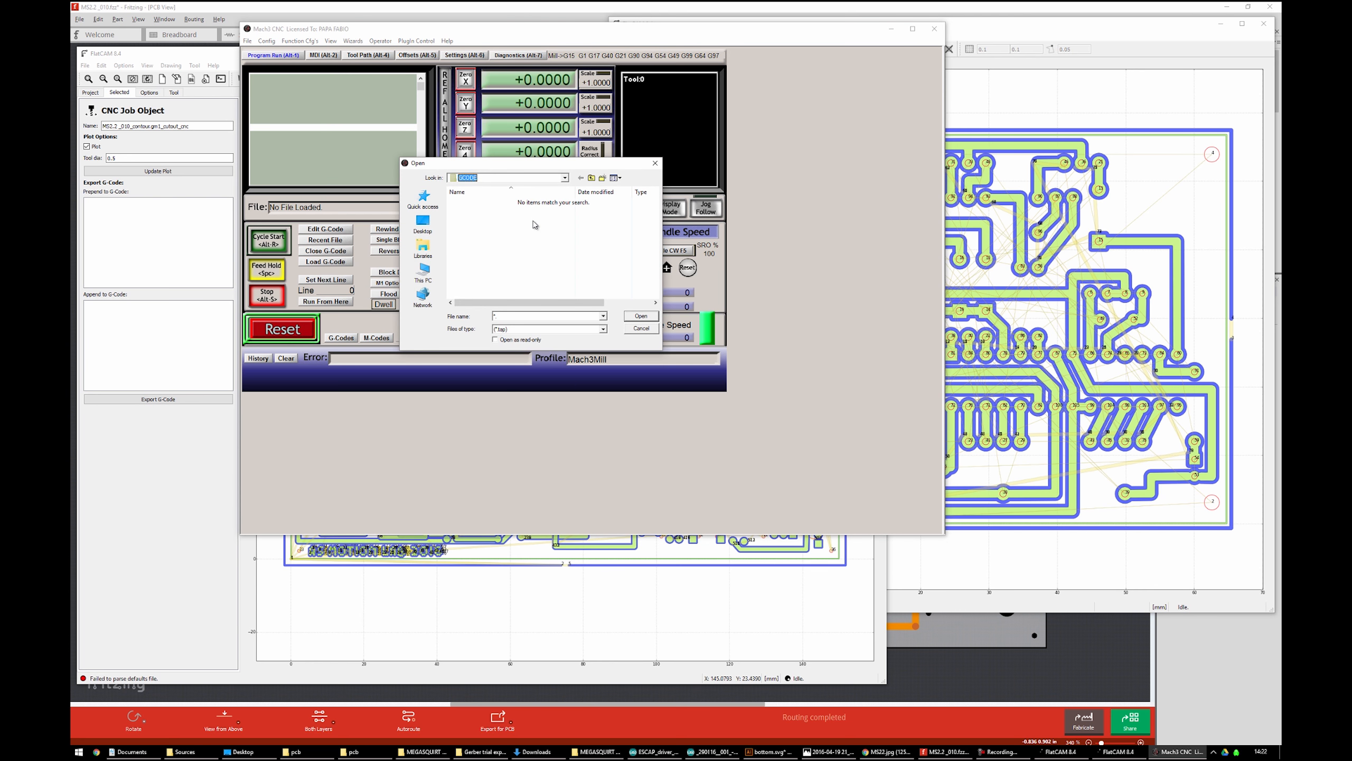
click(565, 177)
drag(567, 316, 567, 205)
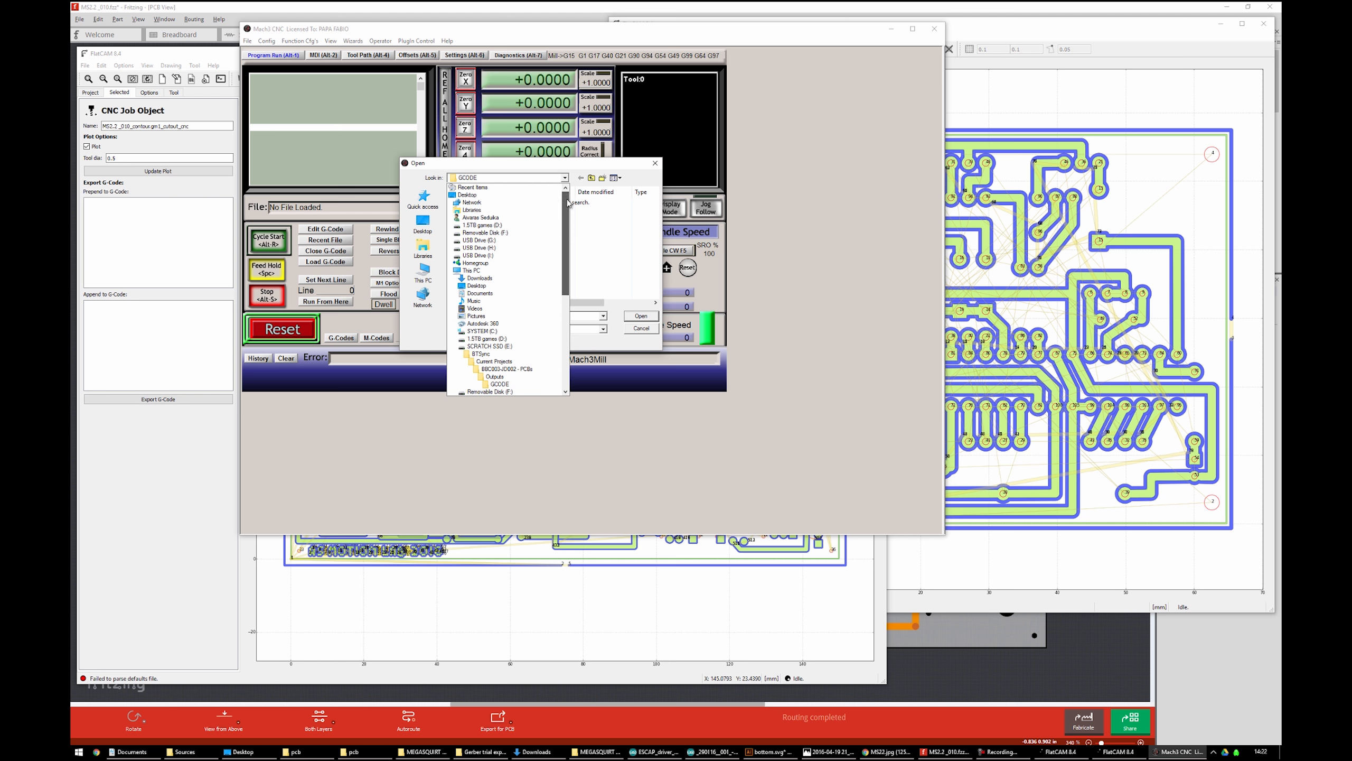
click(480, 217)
drag(656, 221, 659, 247)
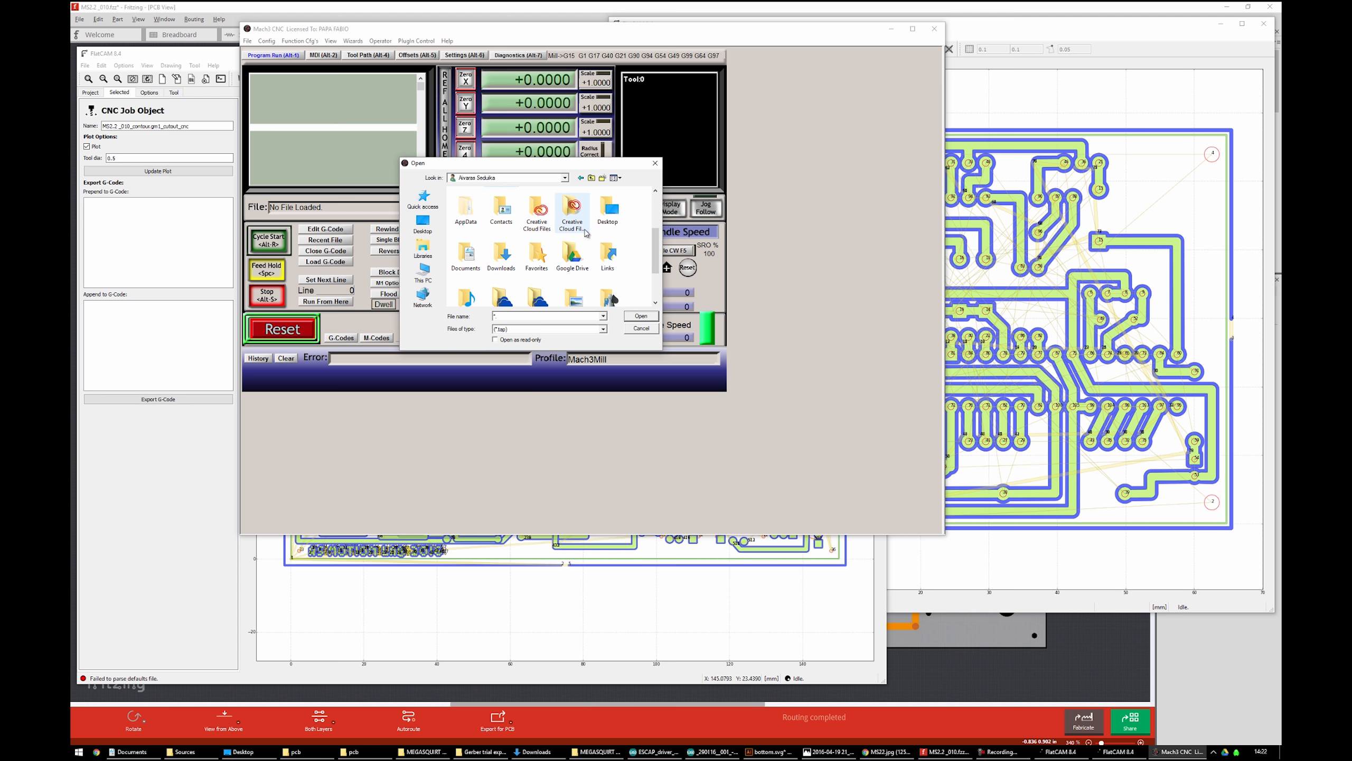
double_click(572, 253)
double_click(490, 265)
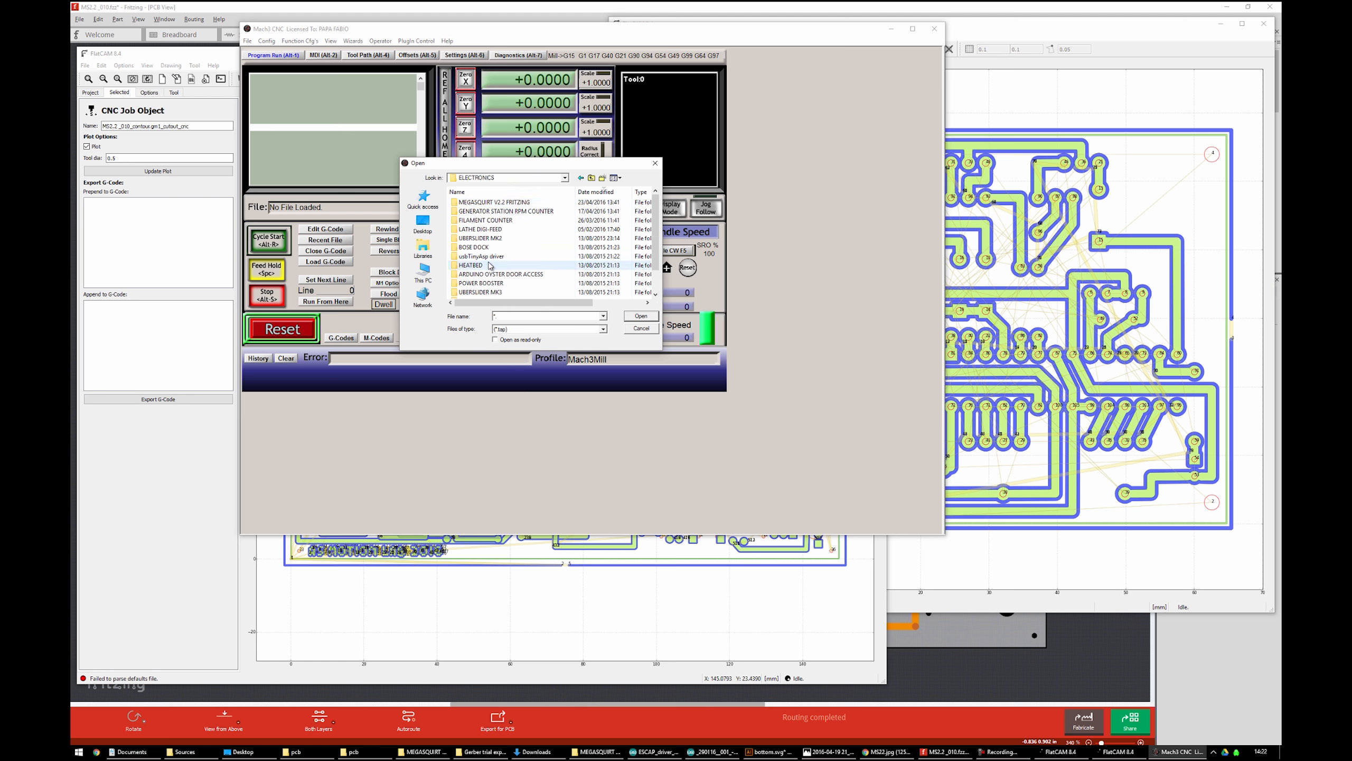
double_click(517, 204)
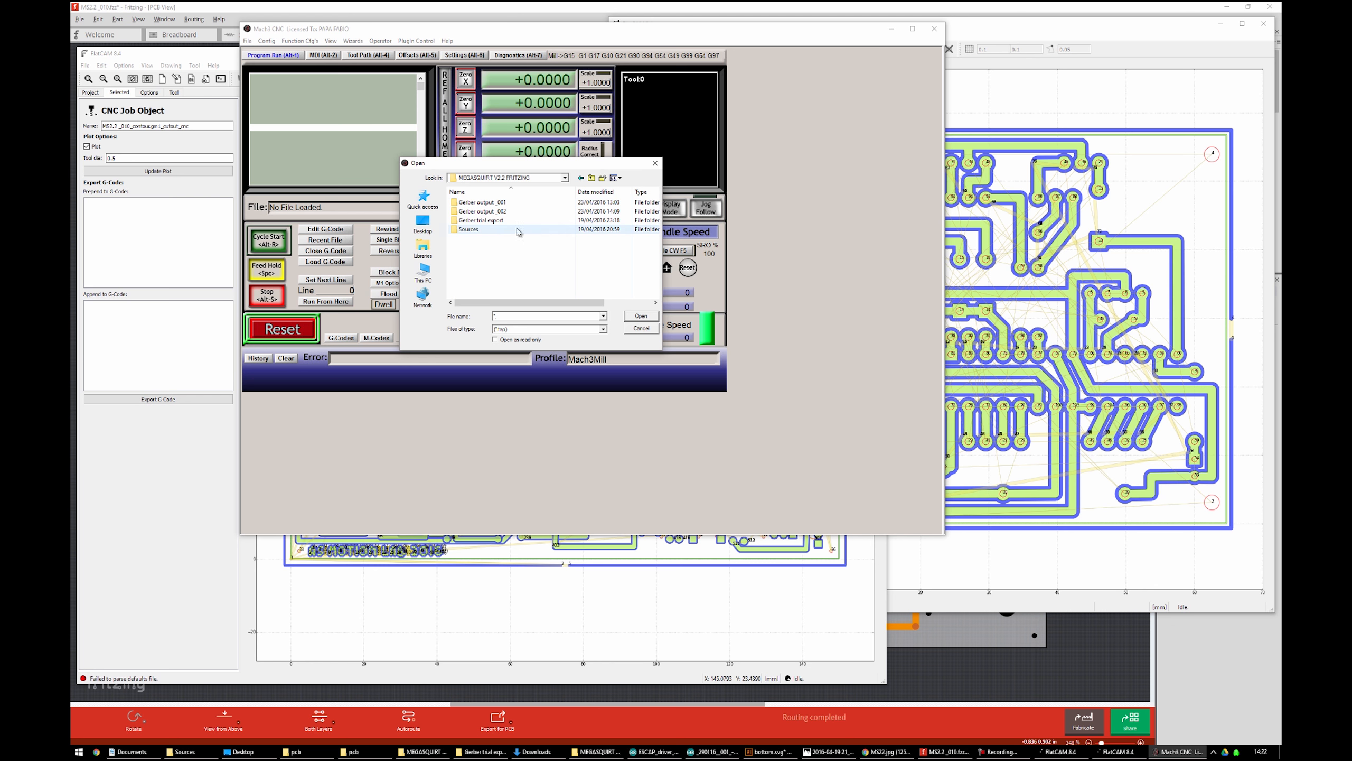
double_click(503, 212)
double_click(503, 202)
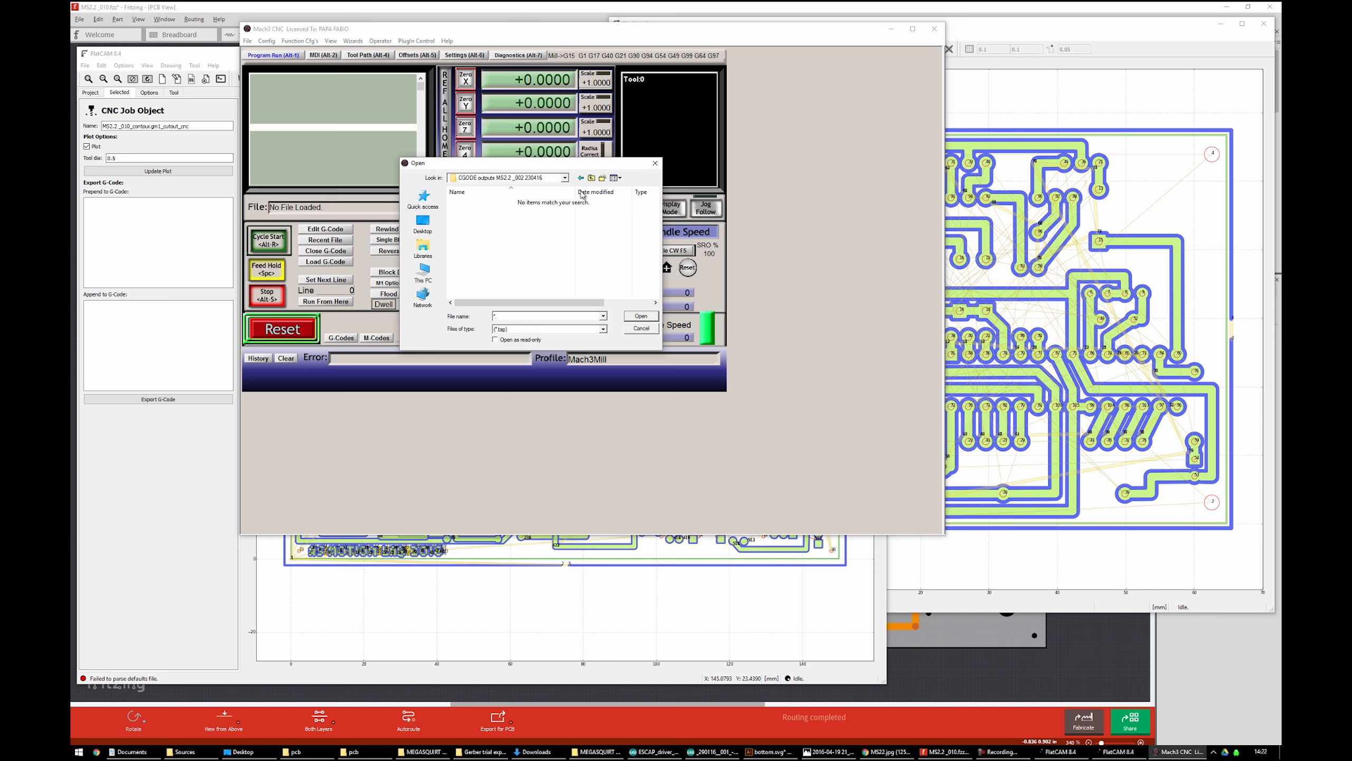
Show all file types in the folder and load the Copper top file
click(547, 329)
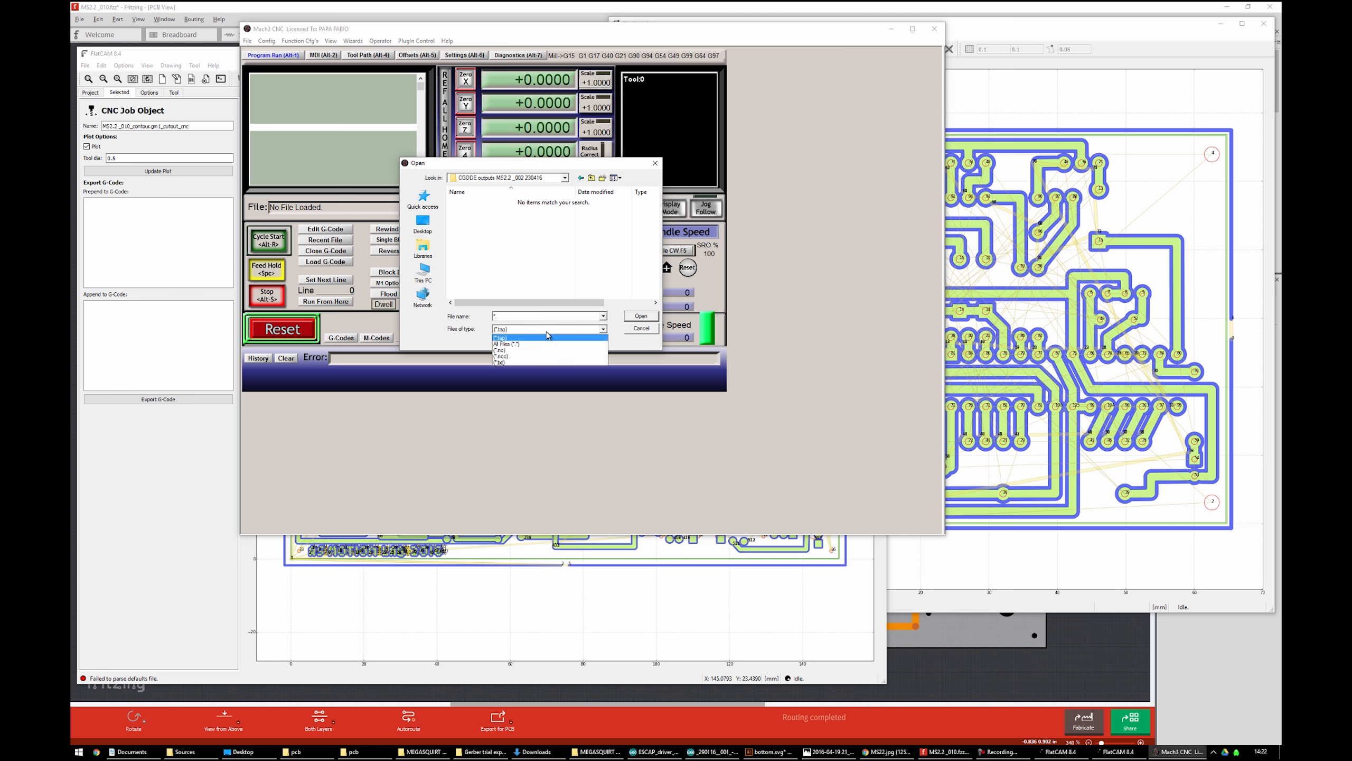
click(547, 347)
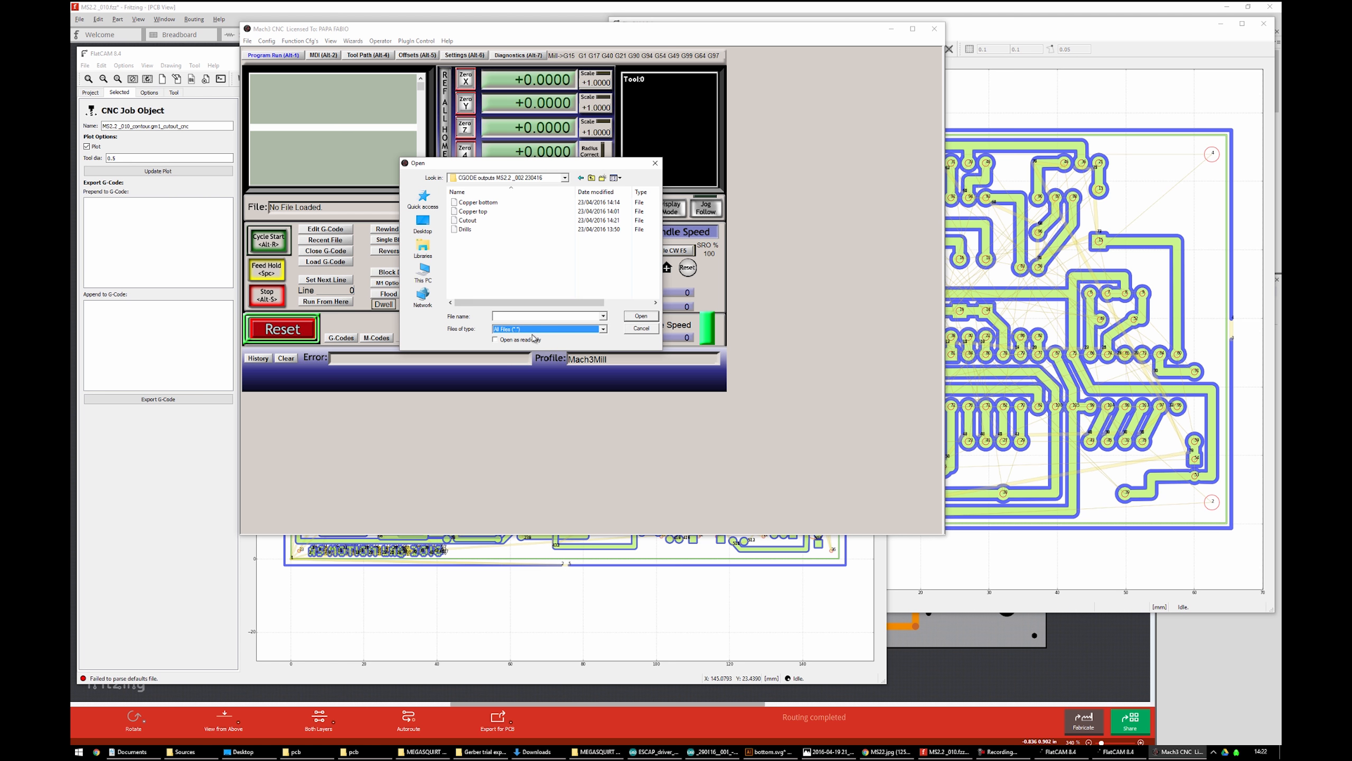
drag(500, 164, 513, 230)
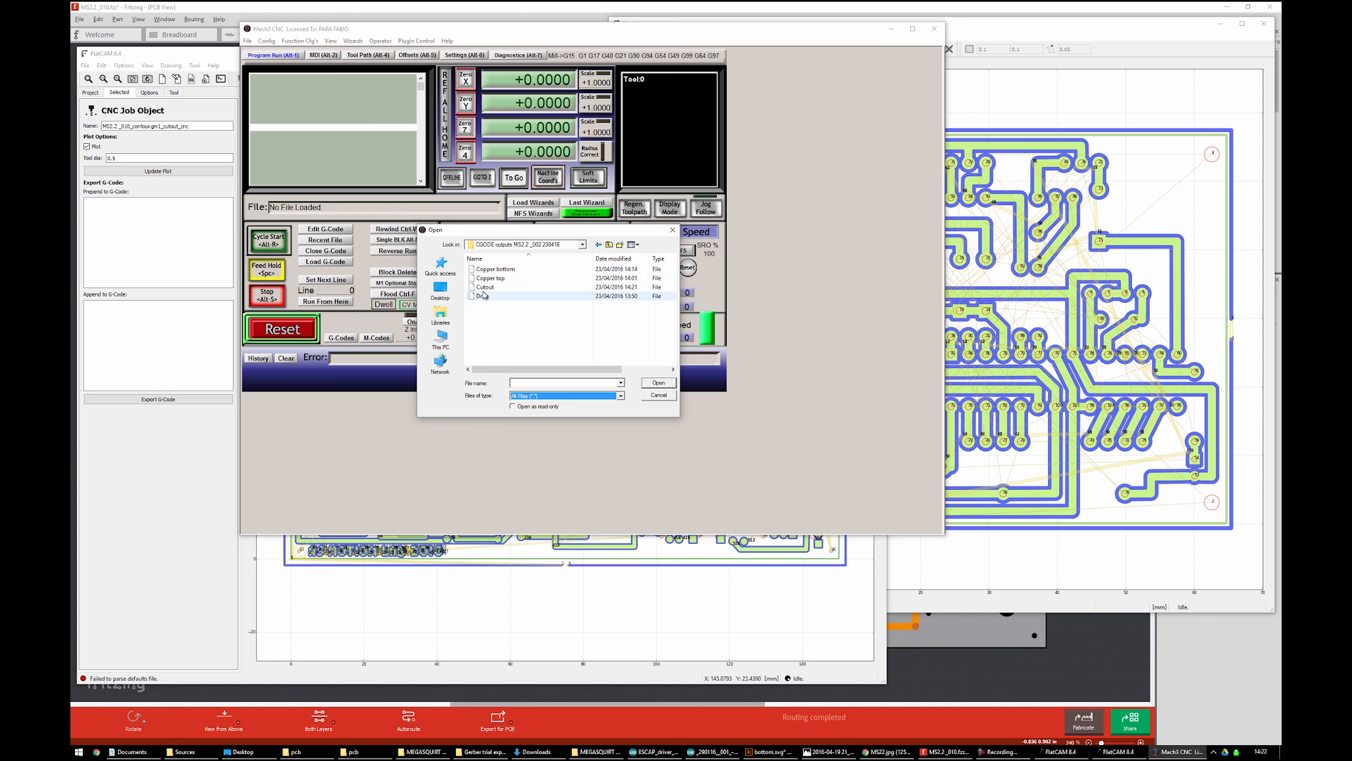
click(498, 280)
double_click(499, 281)
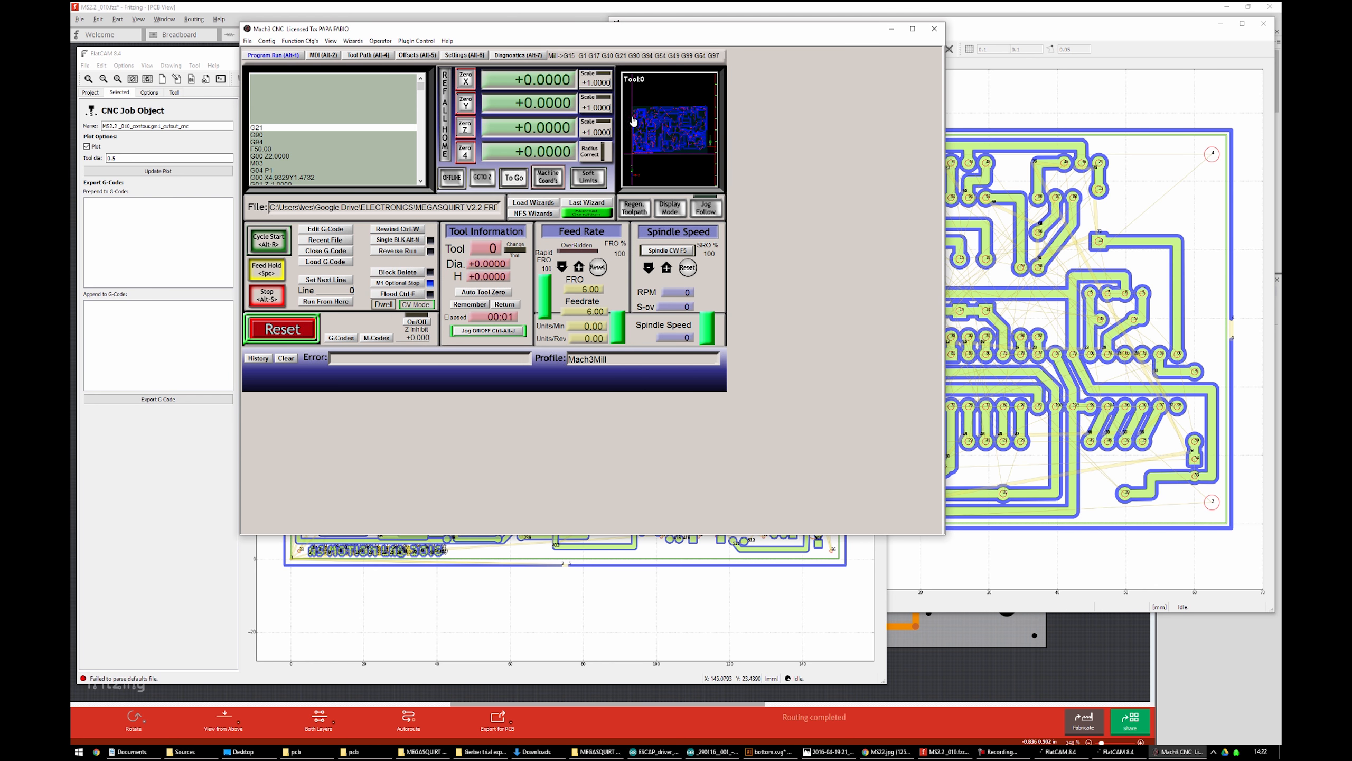
Examine the Copper top toolpath in the larger MDI display at different magnifications
click(320, 56)
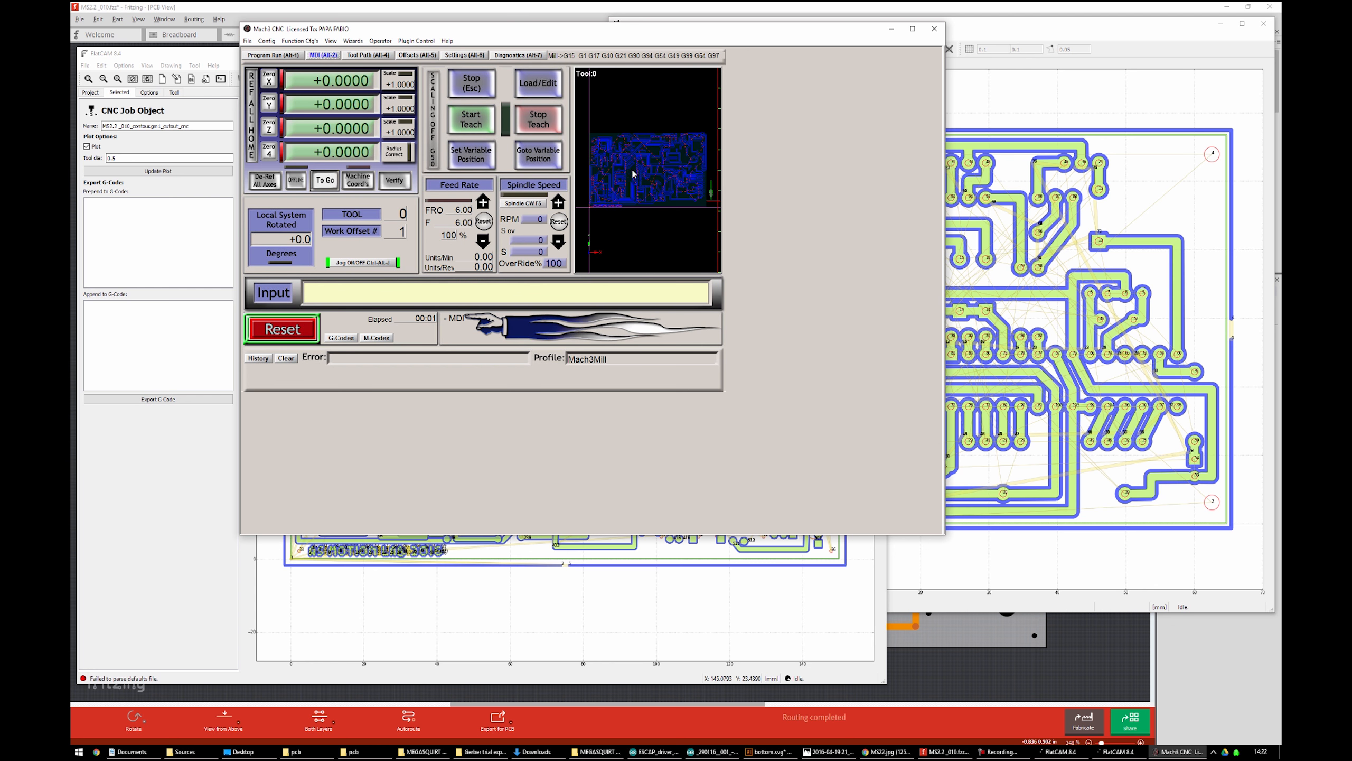
scroll(633, 173, up, 5)
right_drag(608, 171, 670, 172)
scroll(594, 143, down, 5)
scroll(617, 150, up, 5)
scroll(617, 162, down, 2)
scroll(675, 167, up, 3)
scroll(674, 167, down, 4)
click(391, 41)
mouse_move(419, 41)
click(731, 154)
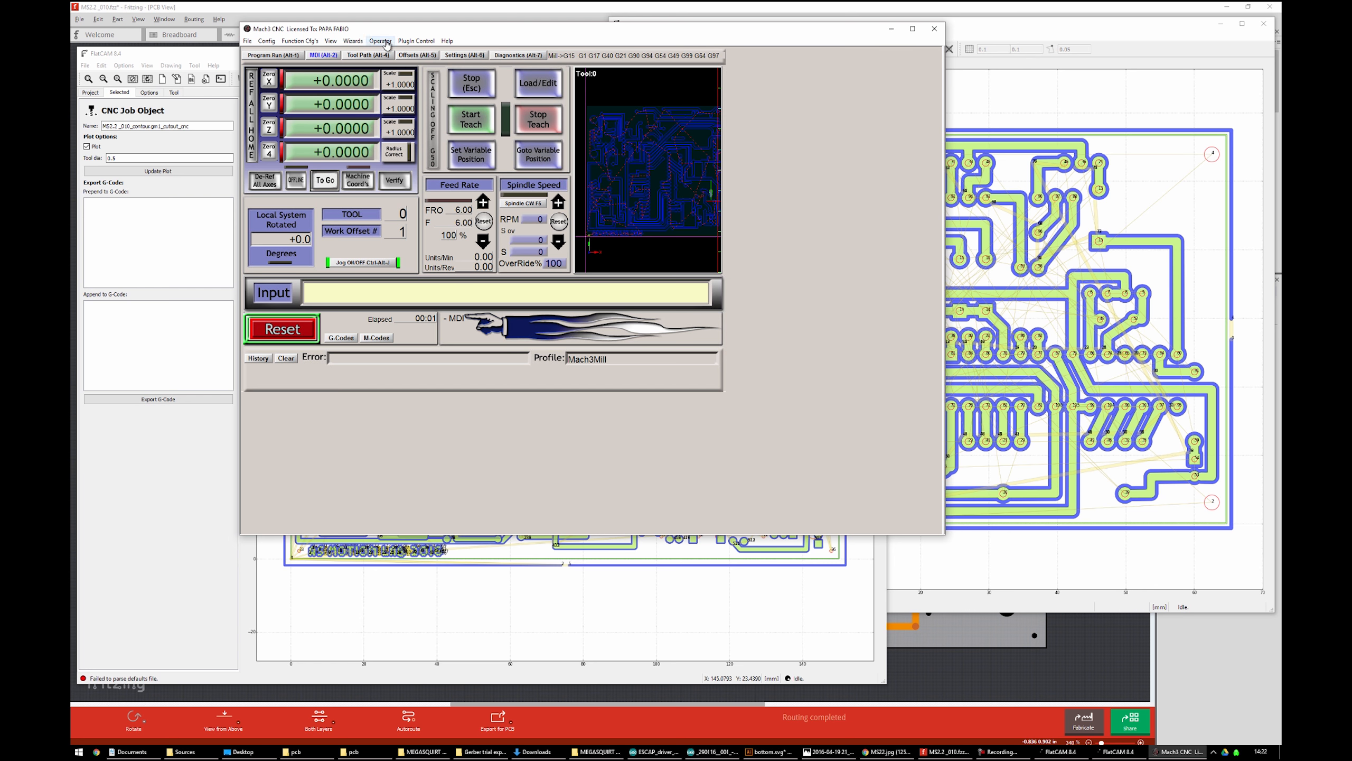
right_drag(703, 180, 691, 162)
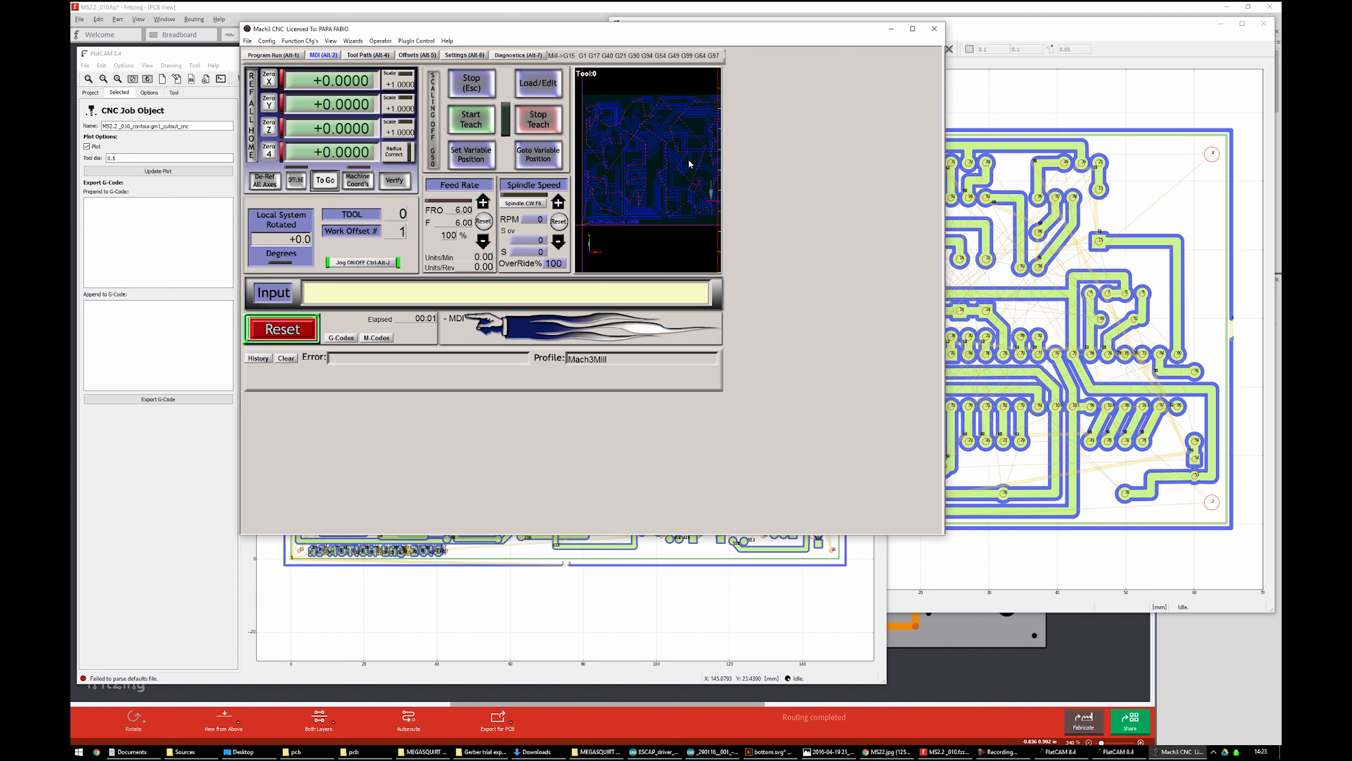
Switch to File Explorer, browse to the CGODE outputs MS2.2 _002 230416 folder and open Copper top in Notepad++
click(124, 224)
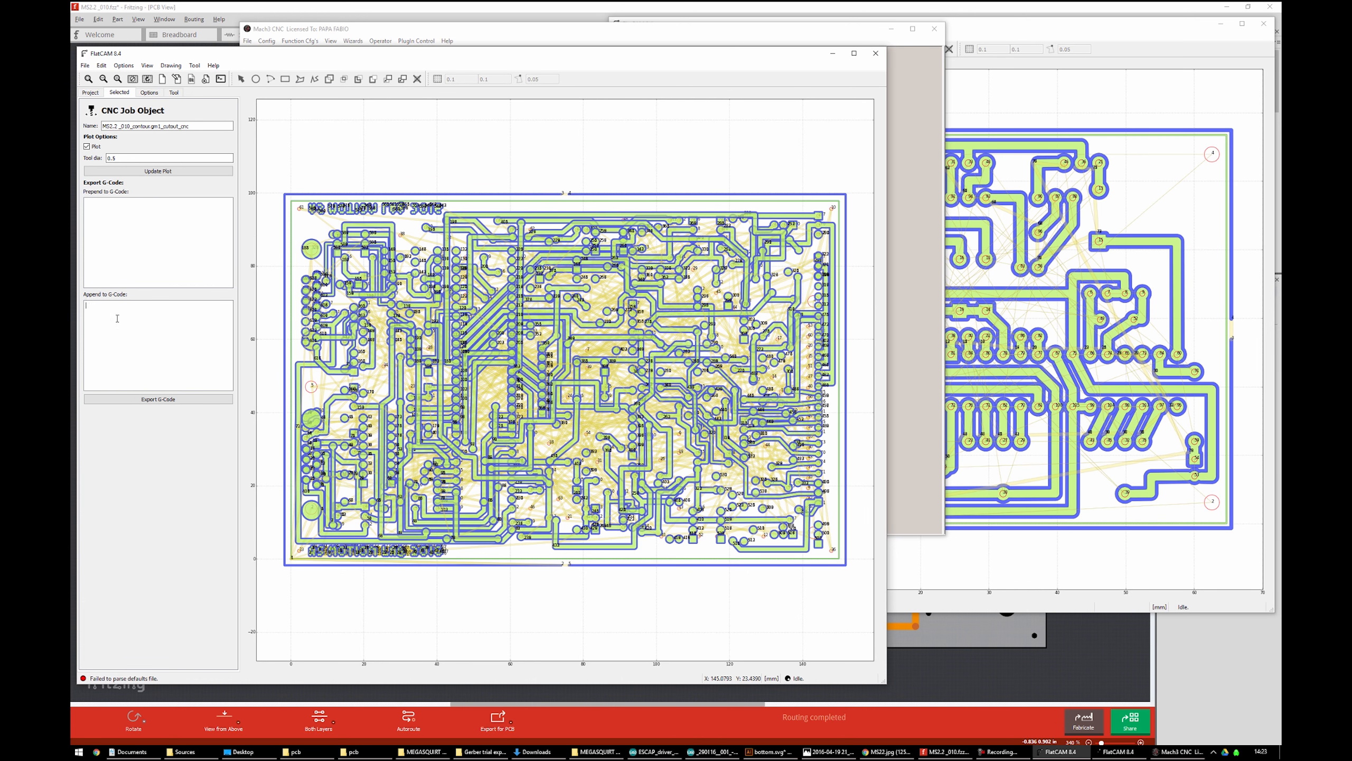
key(alt+Tab)
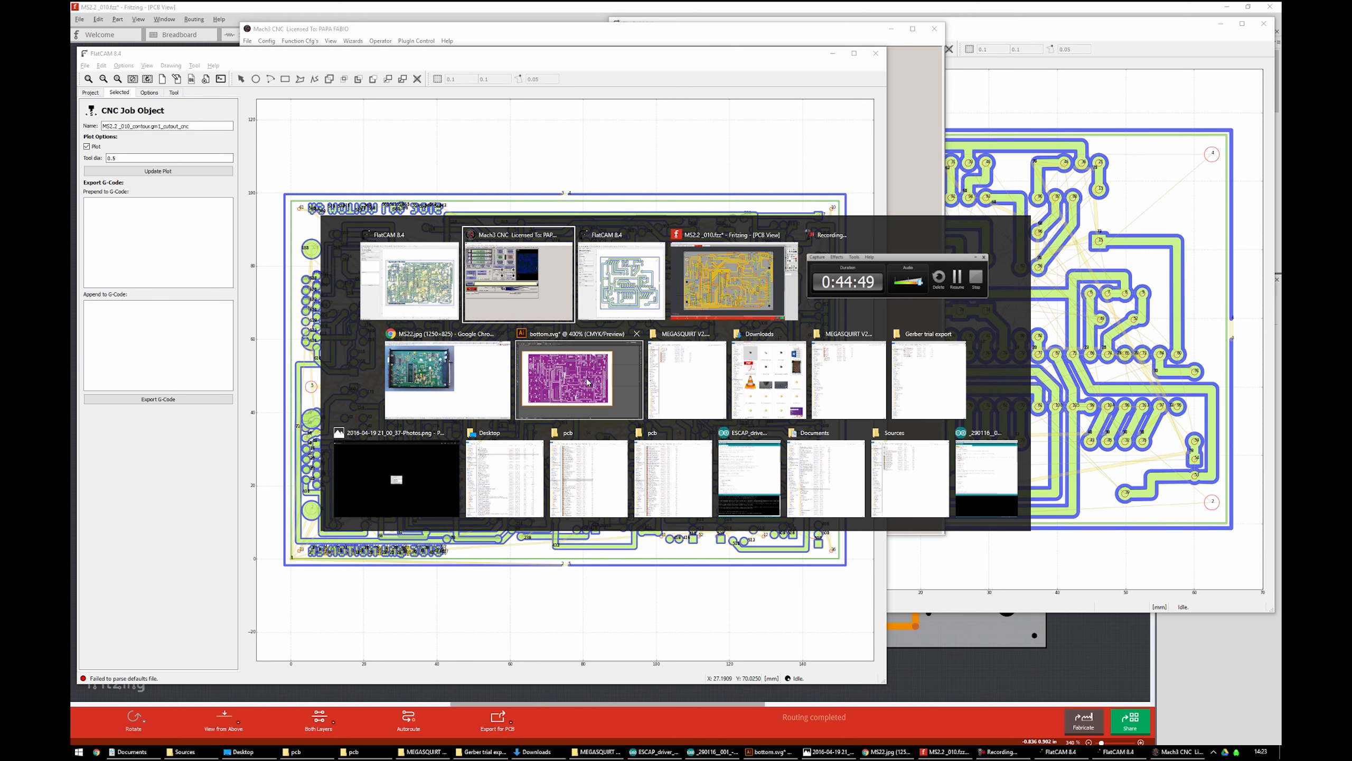
alt+click(679, 380)
click(608, 112)
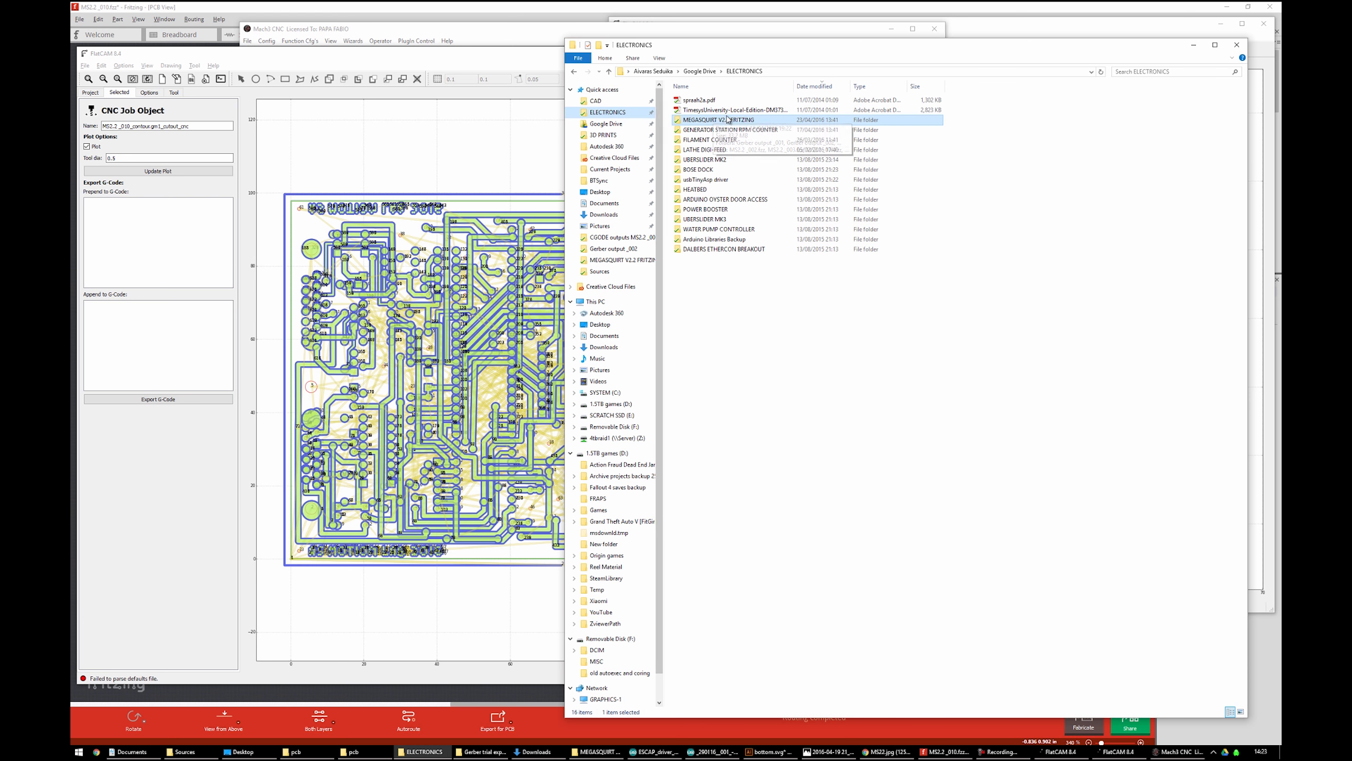
double_click(726, 120)
double_click(729, 109)
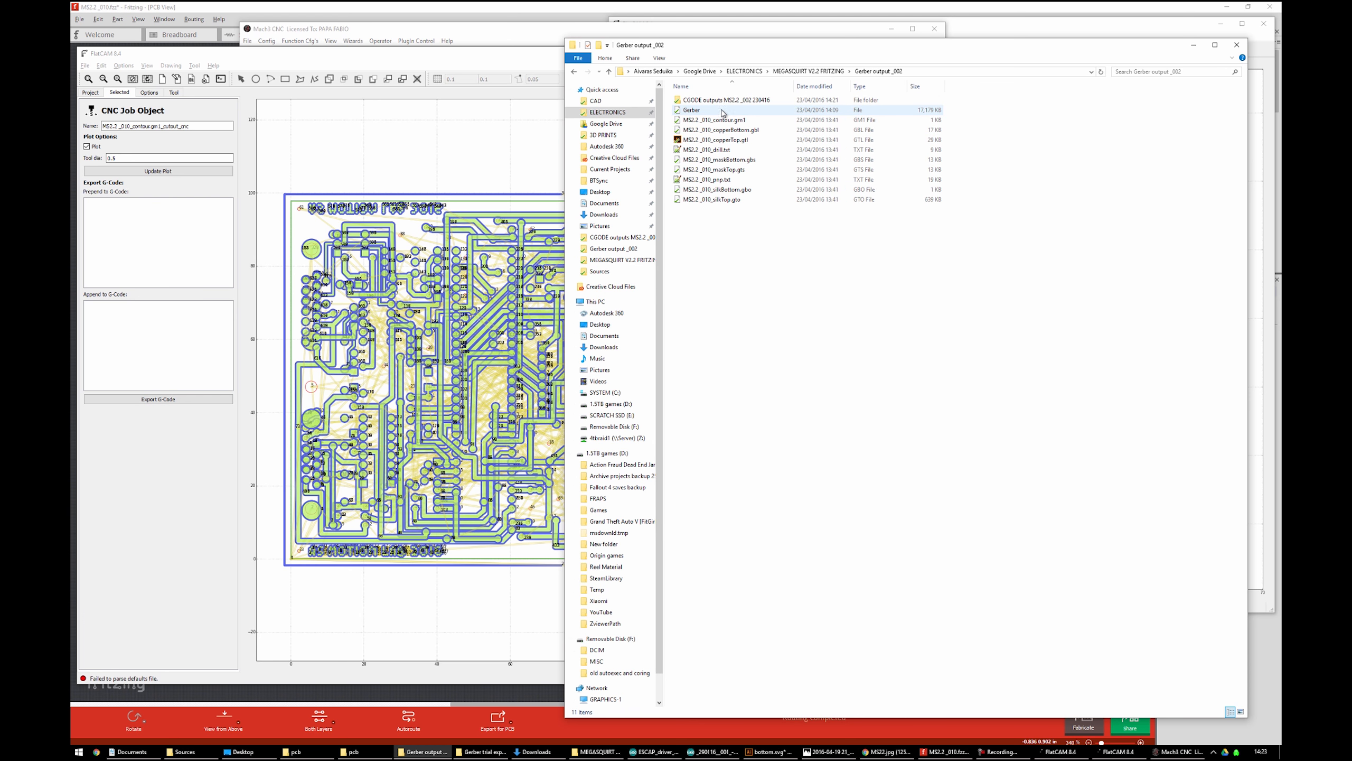
double_click(731, 105)
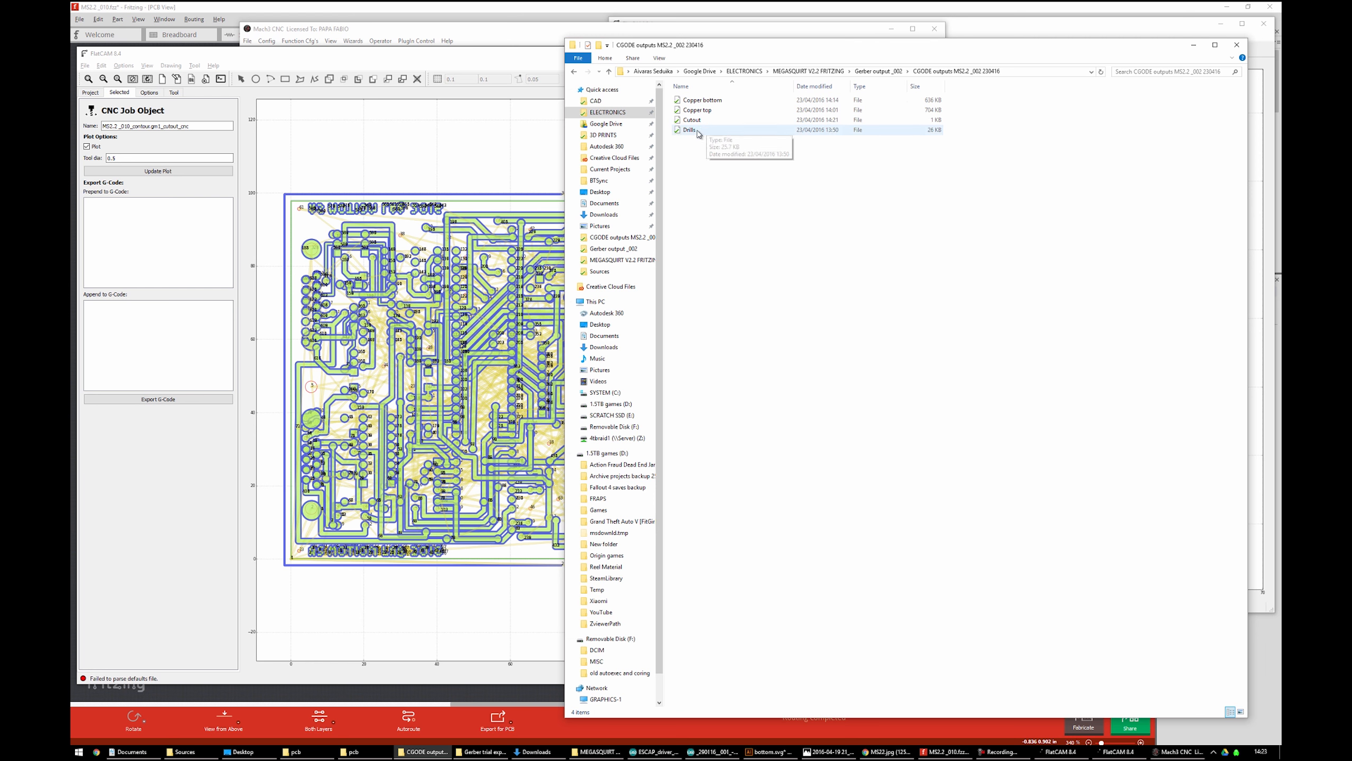
right_click(702, 112)
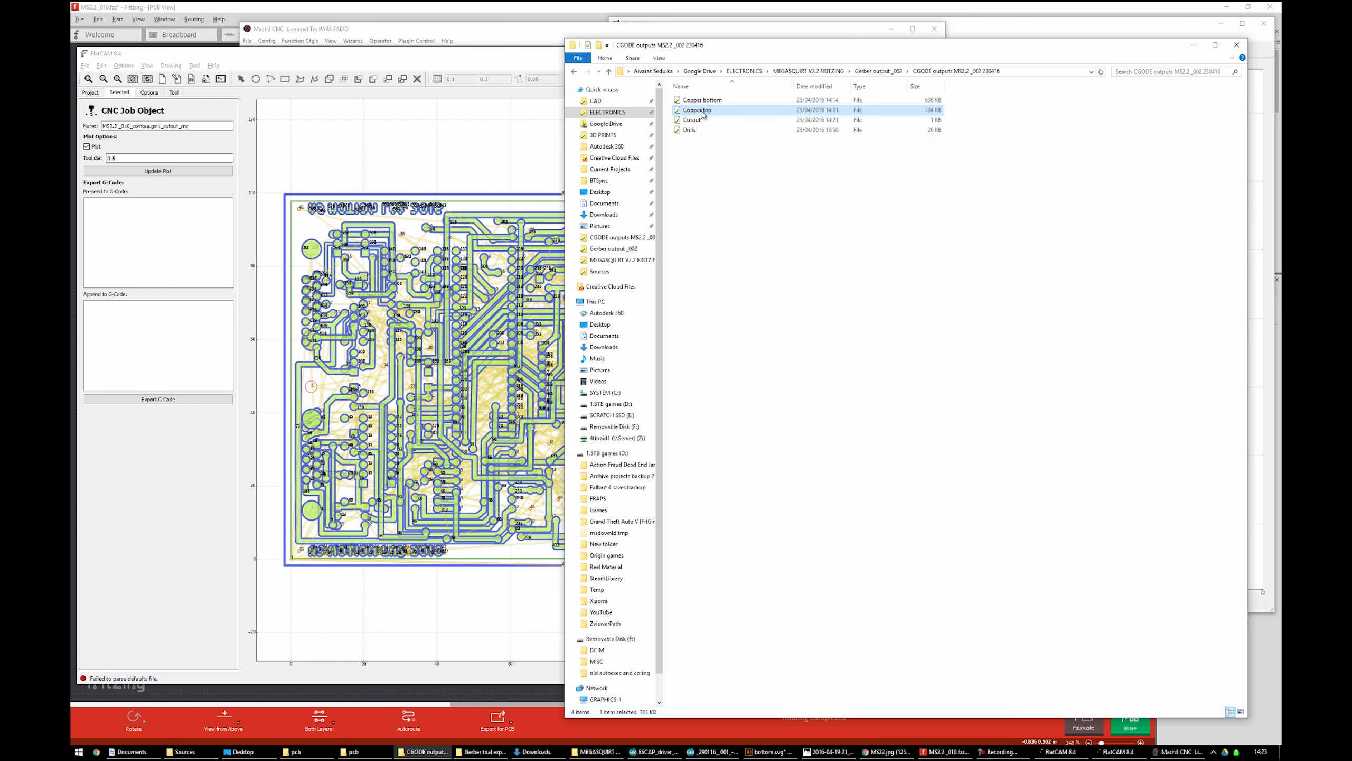
click(620, 152)
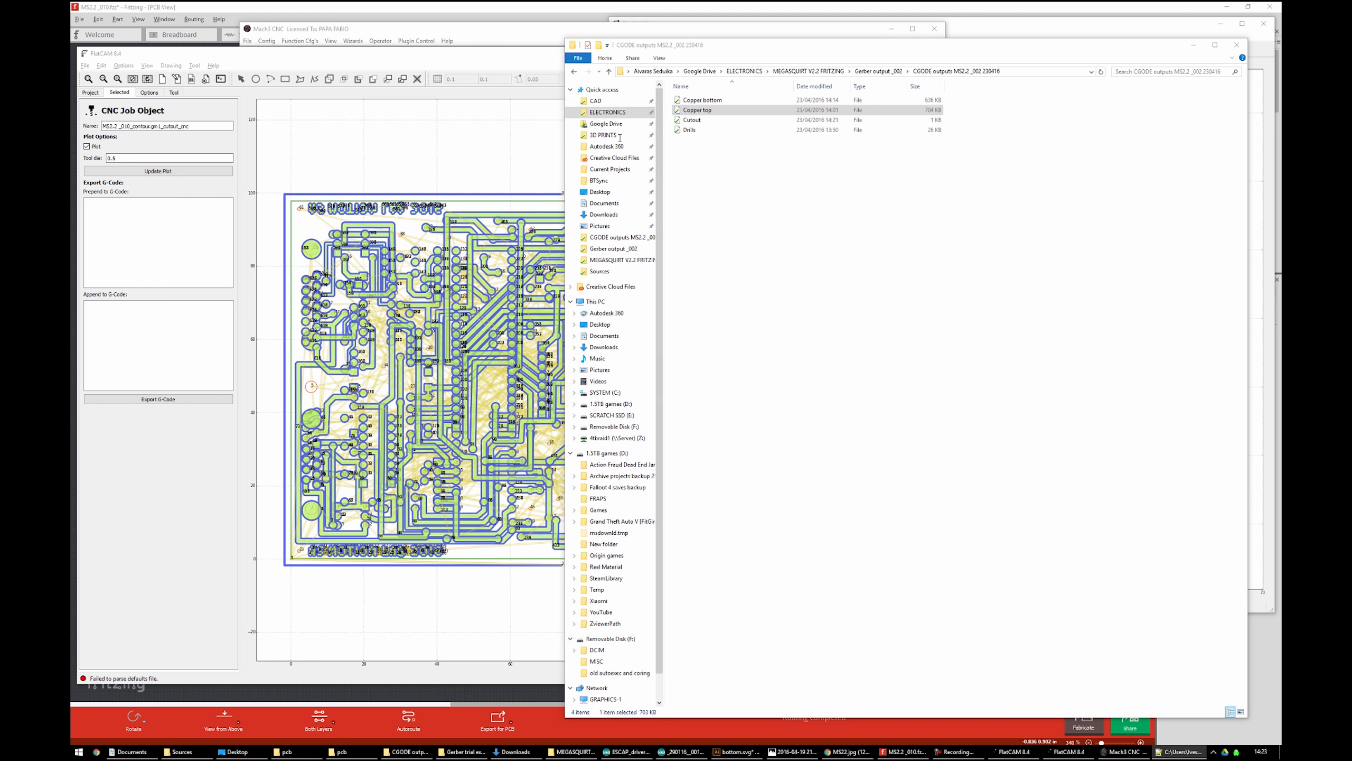
Add an M99 line after the final M05 in the Copper top program, followed by a % line
drag(989, 123, 991, 627)
click(379, 602)
double_click(276, 600)
key(Down)
text(M99)
key(Return)
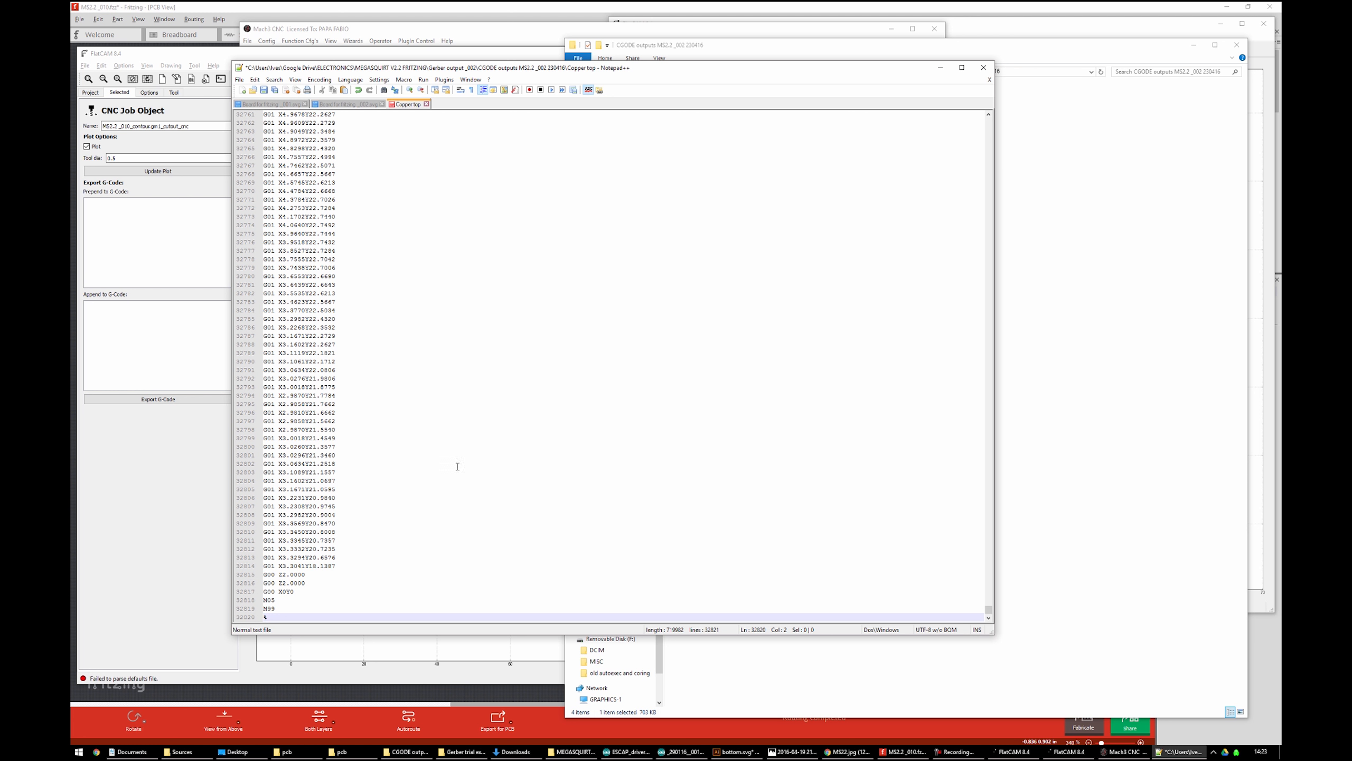
drag(728, 69, 722, 73)
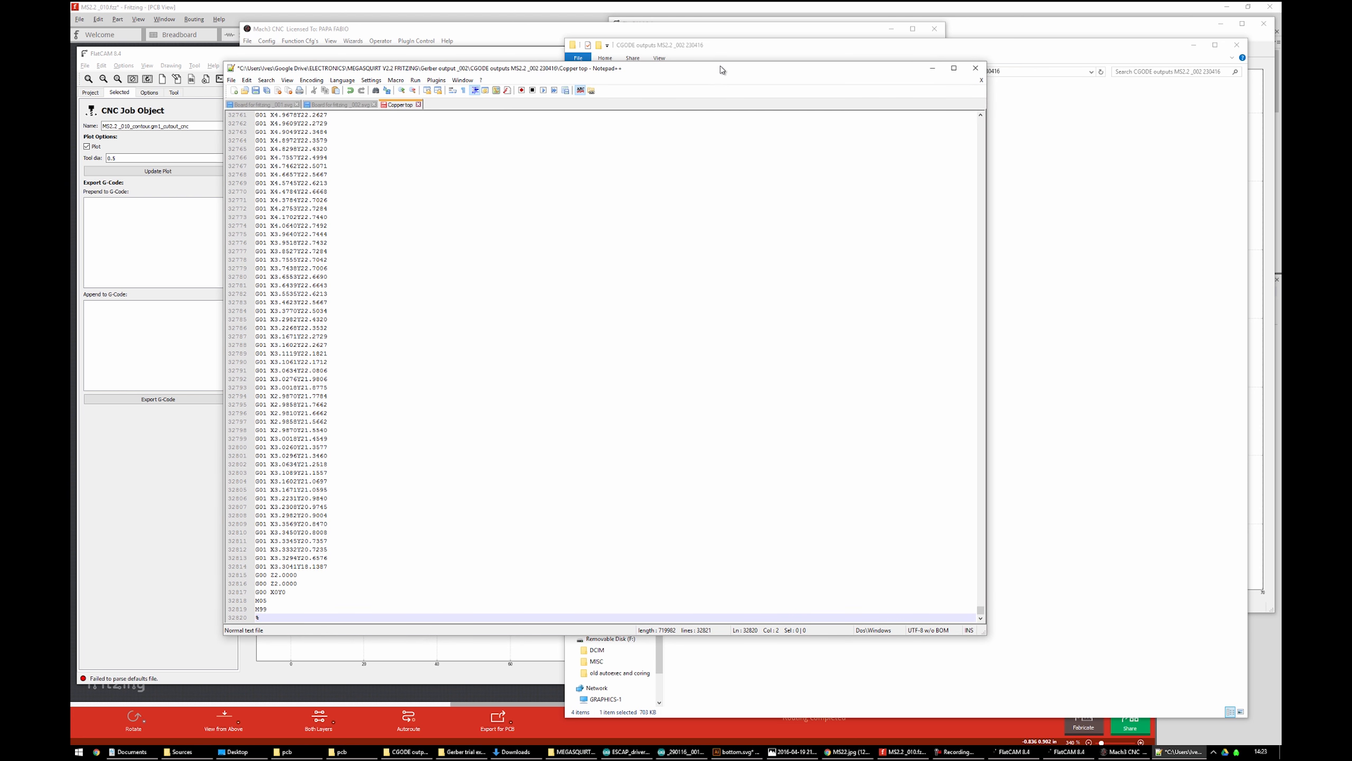
drag(760, 65, 733, 90)
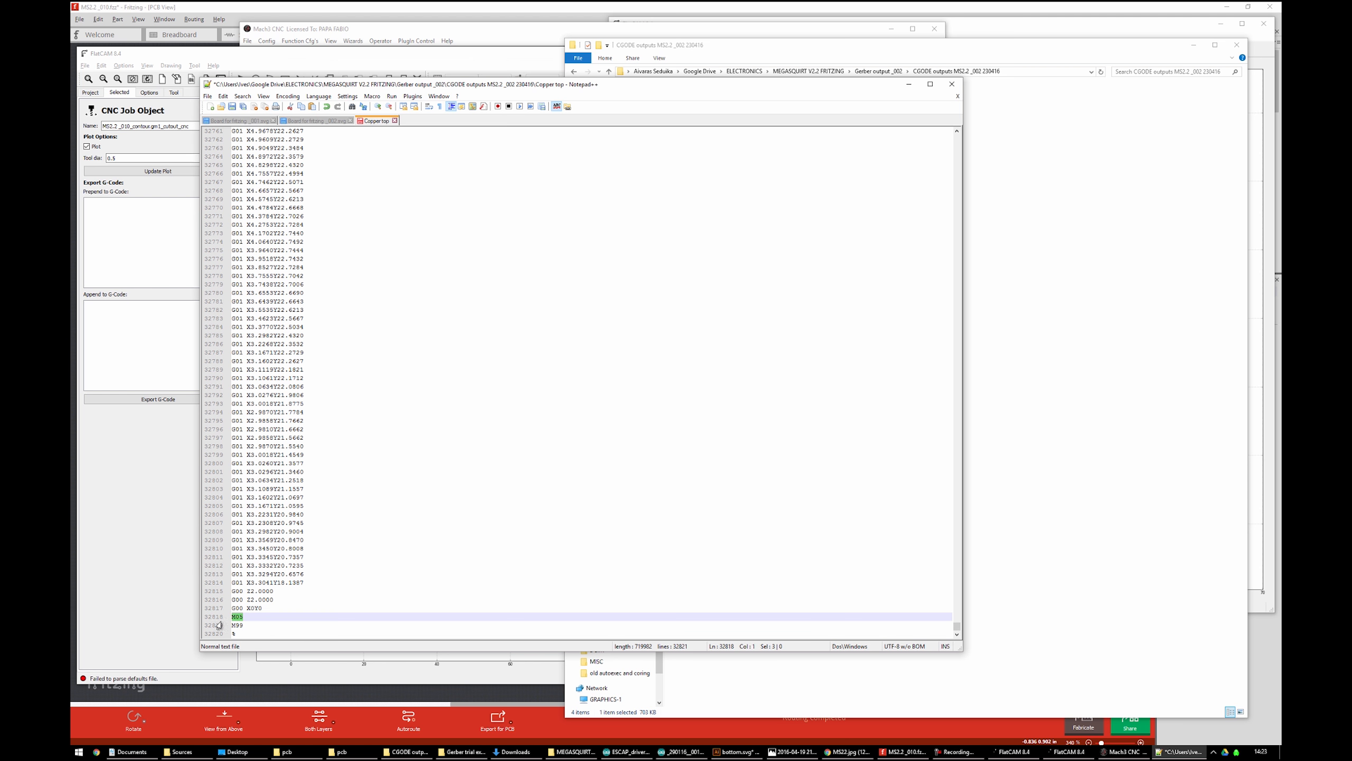
Switch to Mach3 and open the Nesting wizard to read its instructions
click(131, 543)
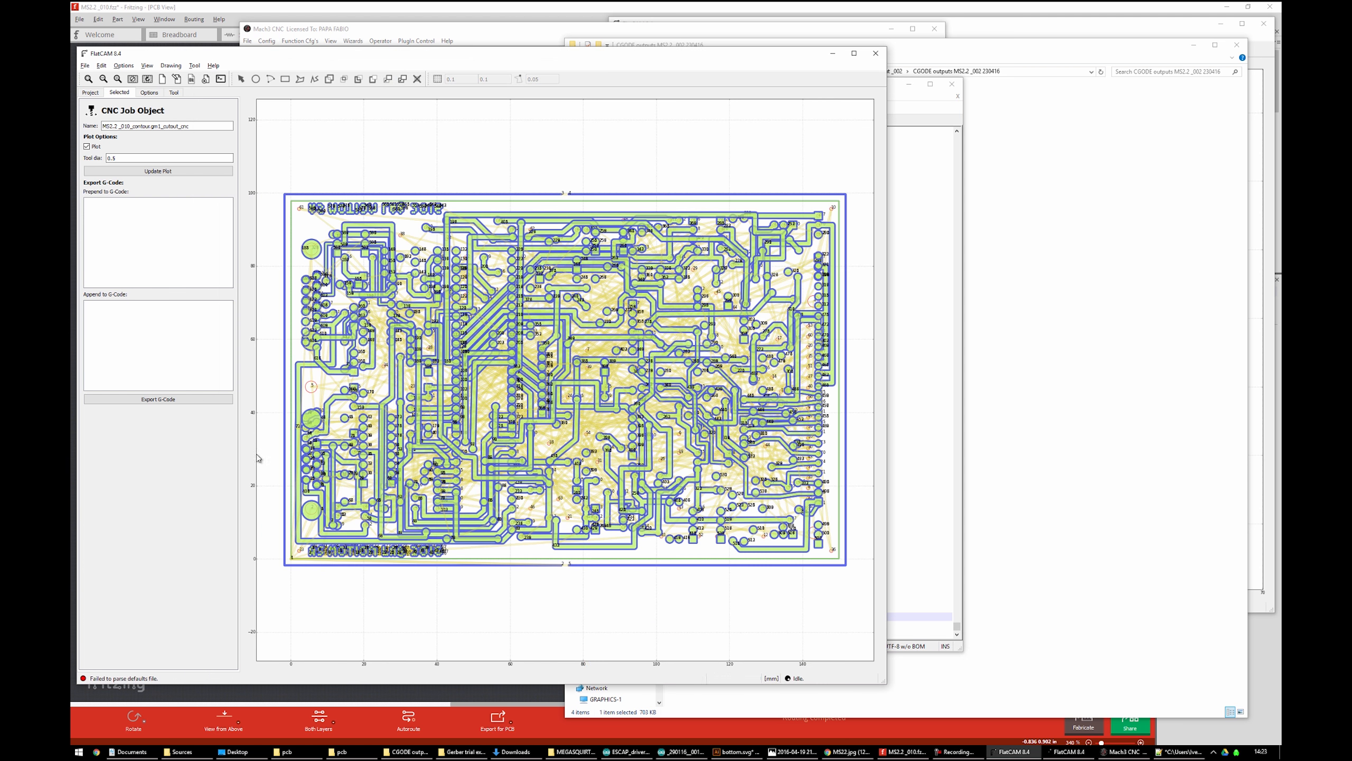
key(alt+Tab)
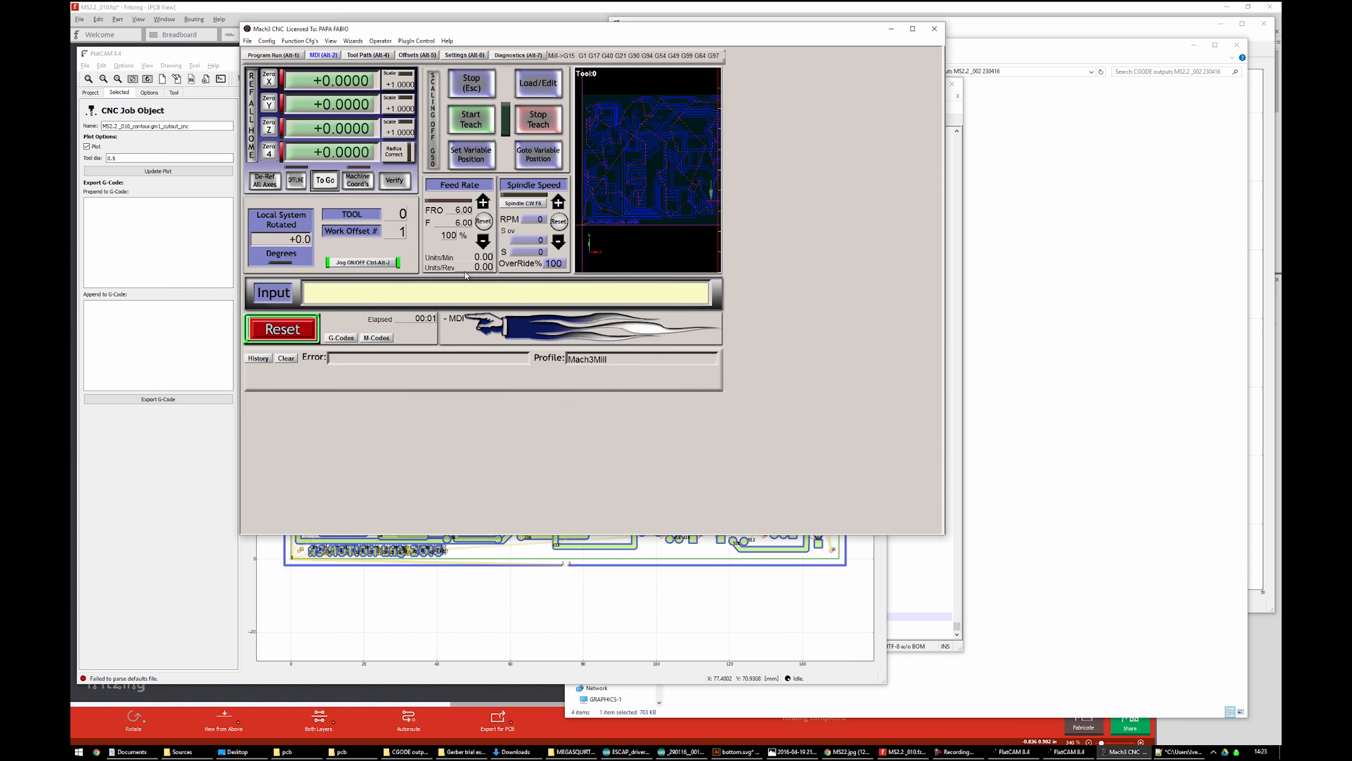
click(353, 41)
click(357, 54)
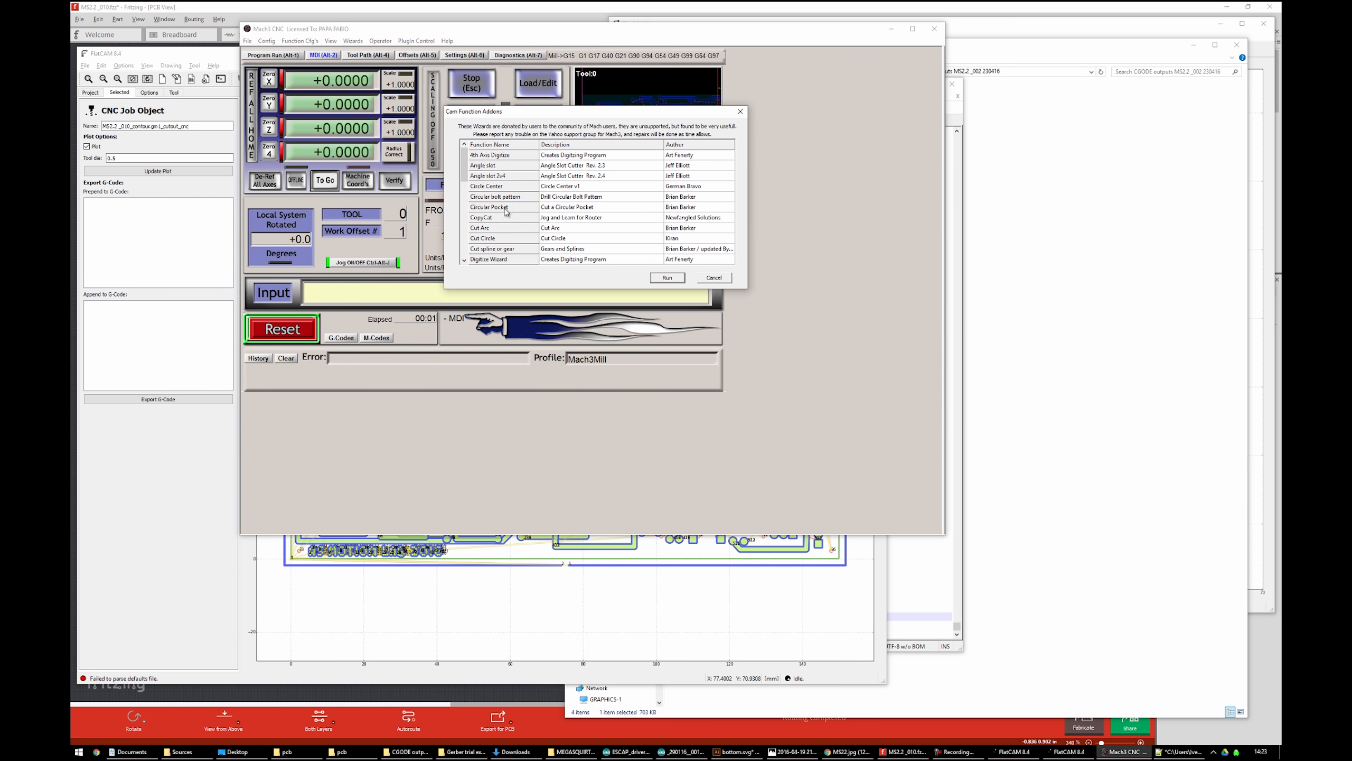
scroll(504, 195, down, 5)
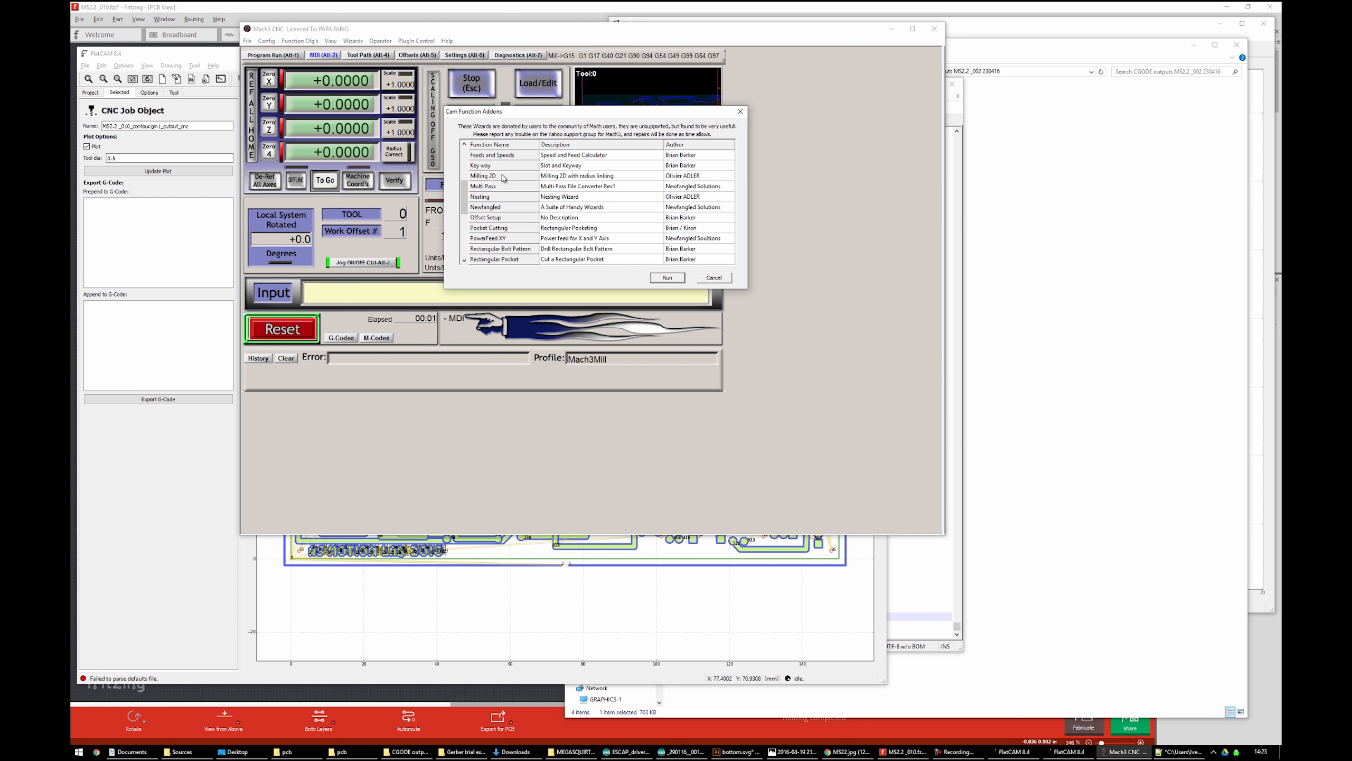
click(496, 197)
click(668, 278)
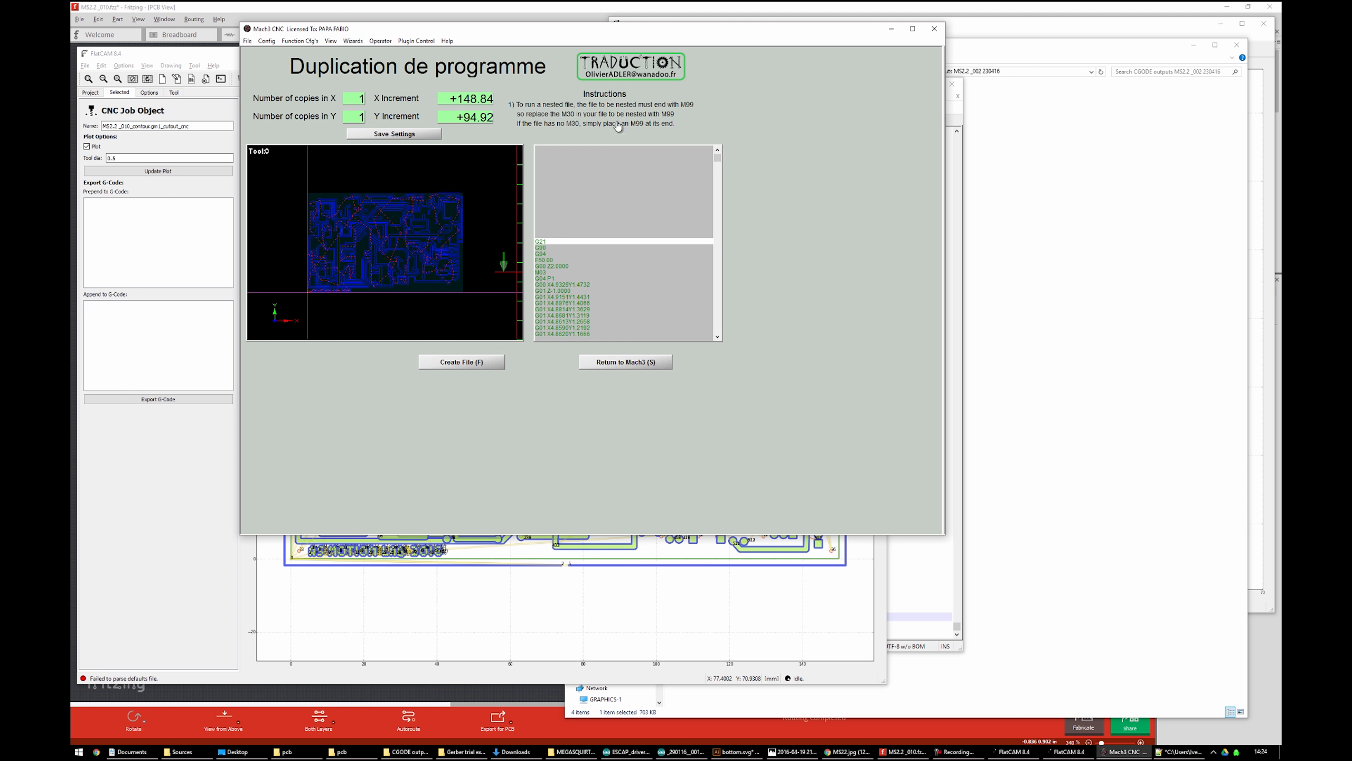
Compare the closing lines of Copper top in Notepad++ with the end of the program listed in the Nesting wizard
key(alt+Tab)
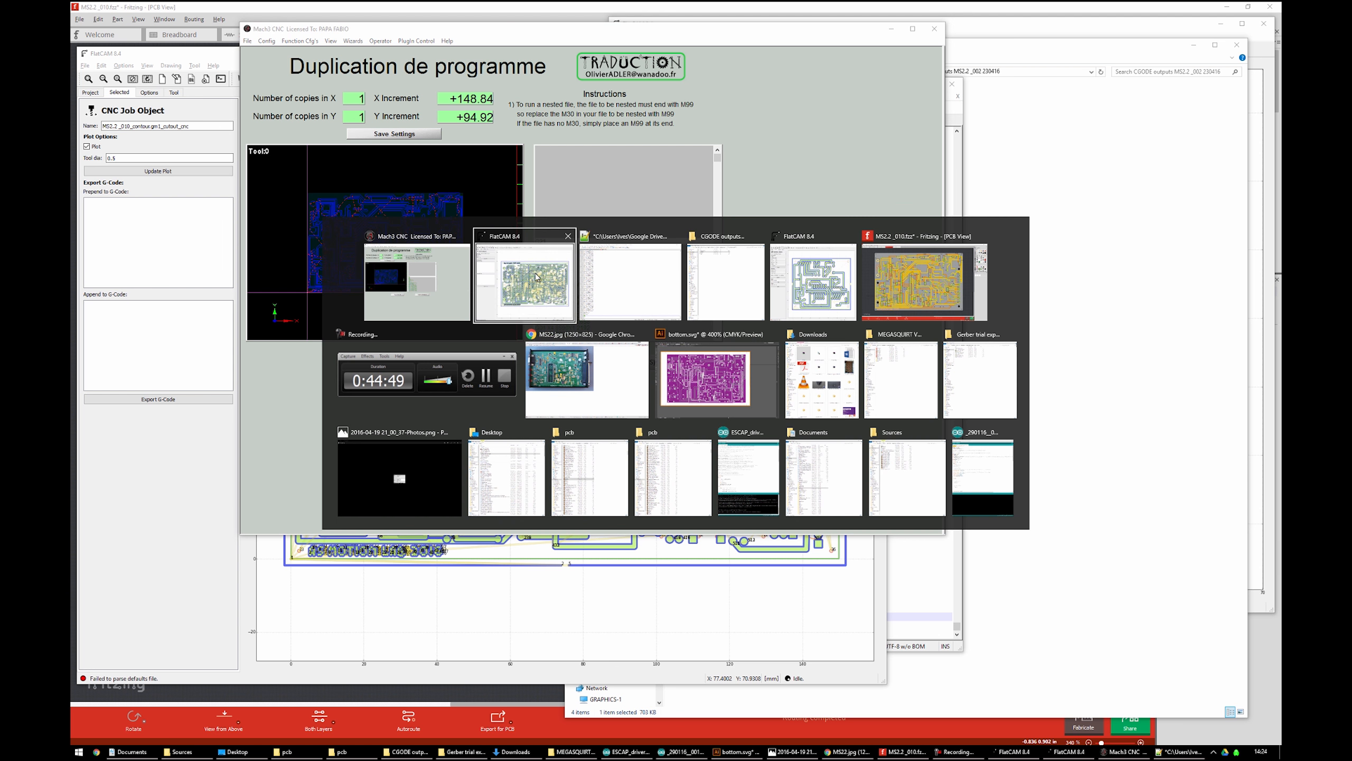
click(626, 271)
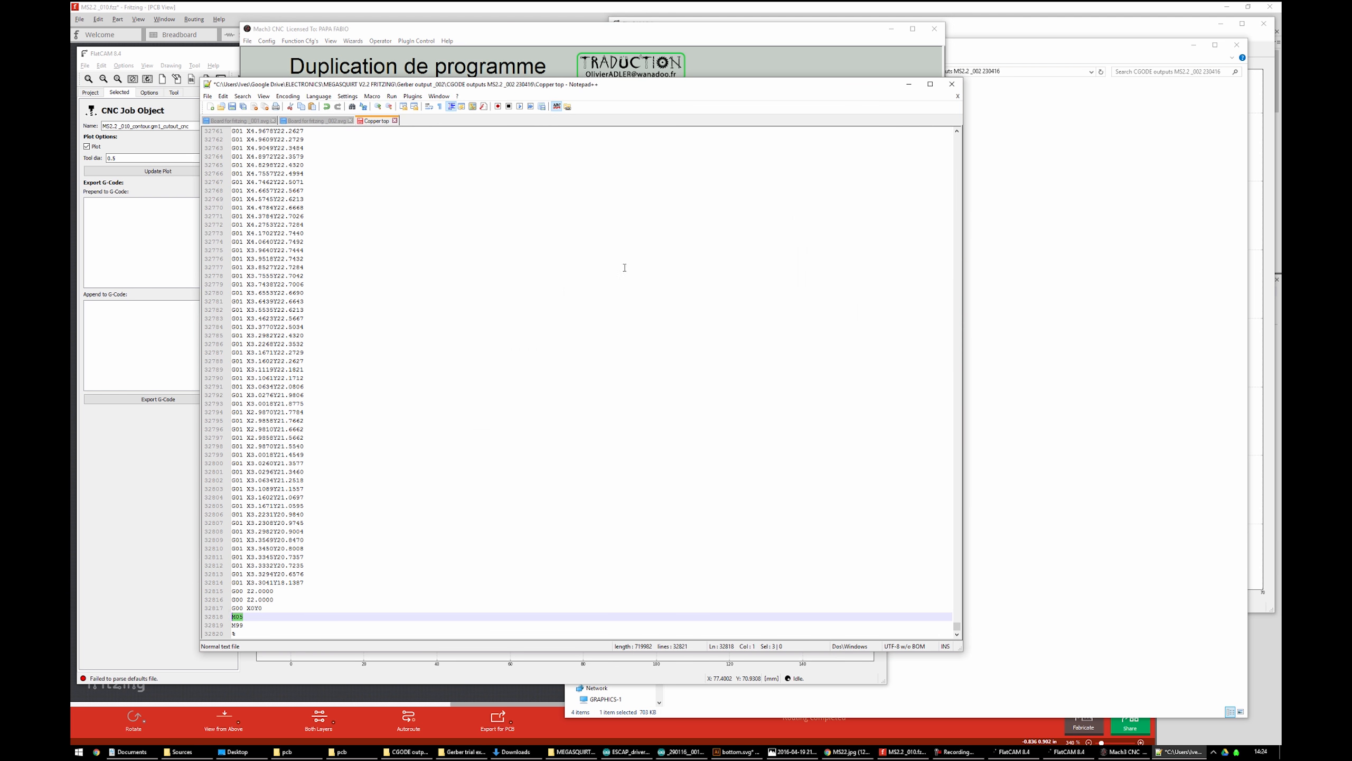
drag(264, 625, 264, 532)
click(259, 632)
click(264, 532)
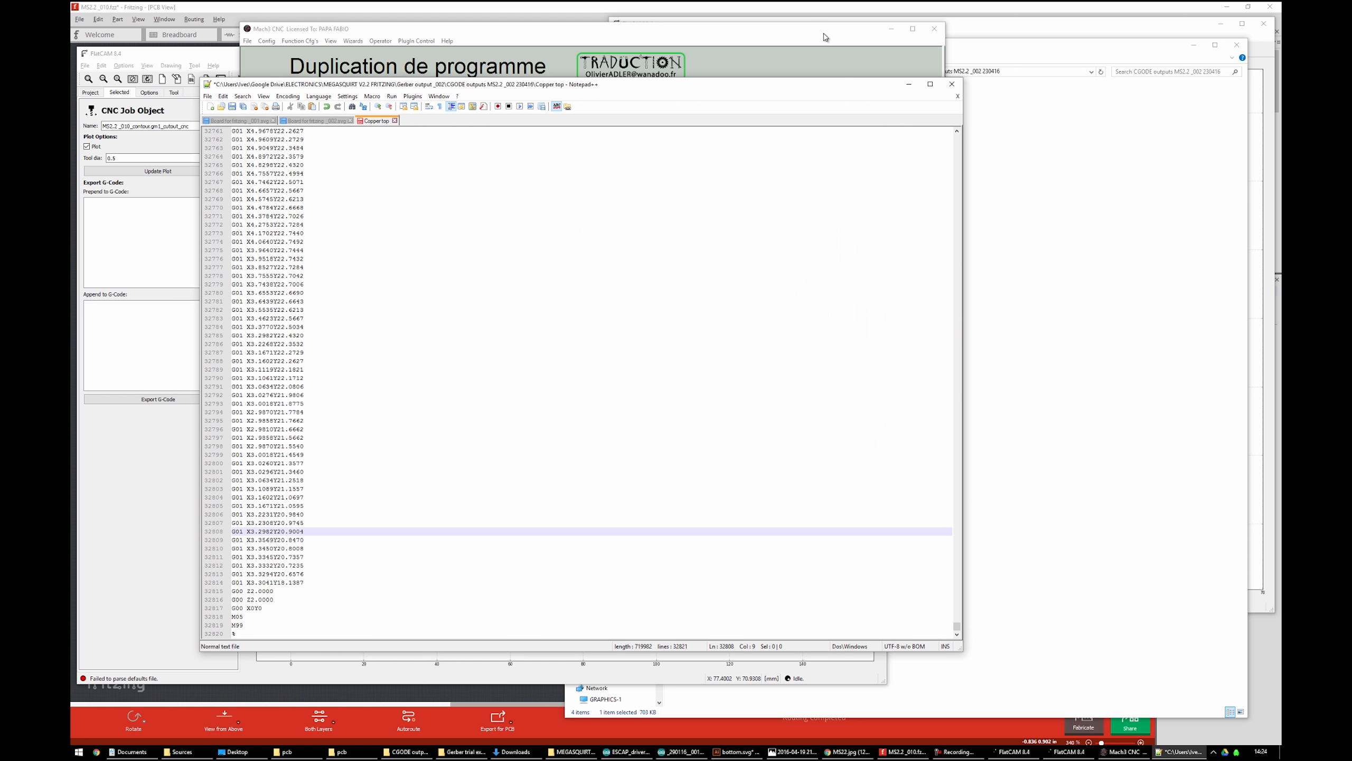
drag(802, 33, 780, 38)
drag(695, 161, 693, 365)
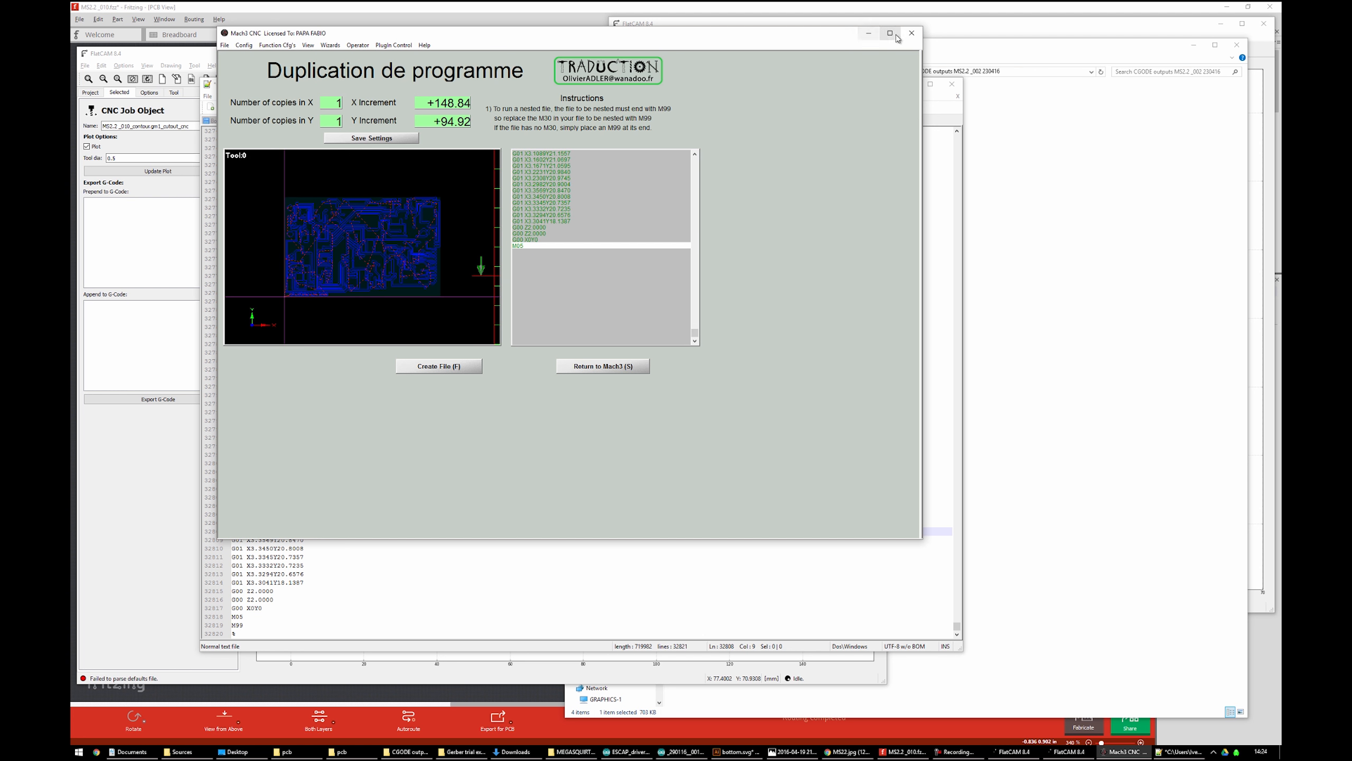
drag(858, 36, 872, 48)
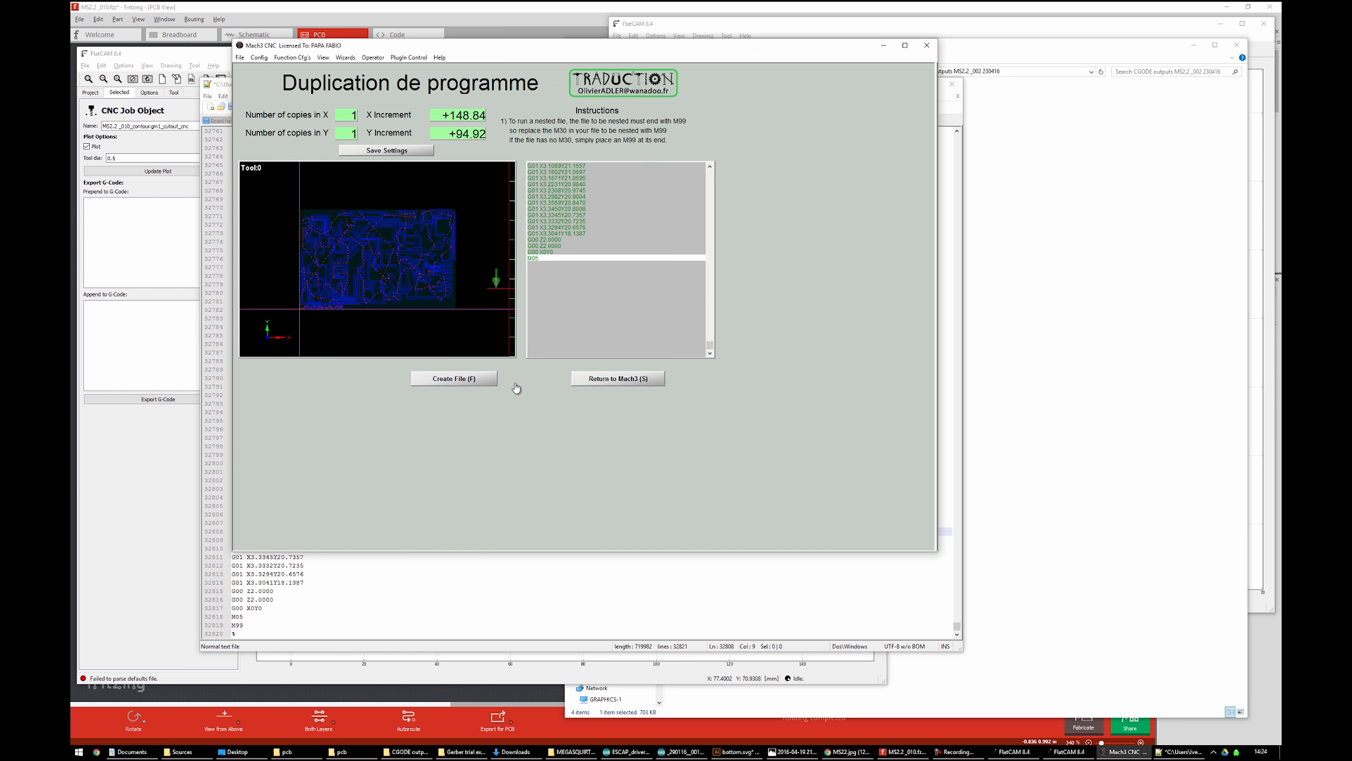
Exit the Nesting wizard and close the loaded G-code file in Mach3
click(616, 377)
drag(274, 47, 582, 41)
click(553, 55)
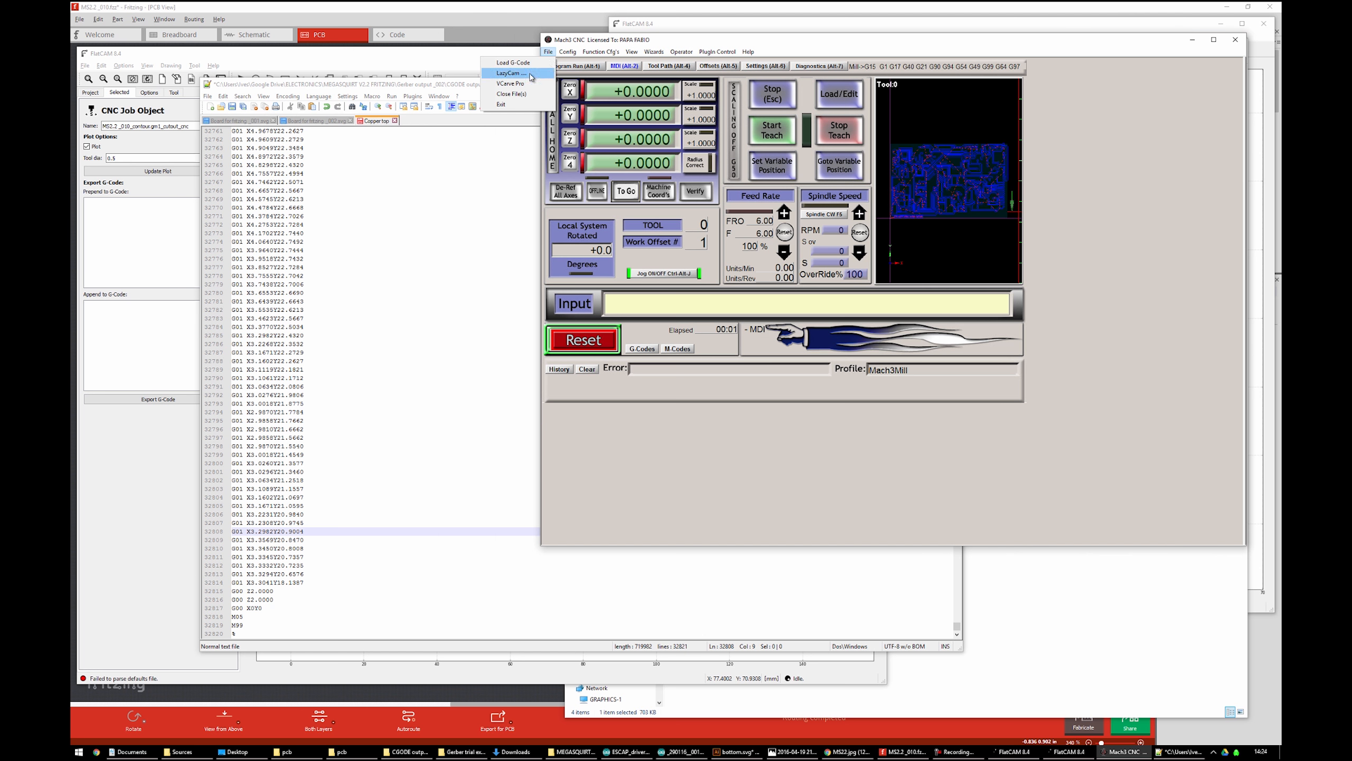
click(503, 94)
click(357, 224)
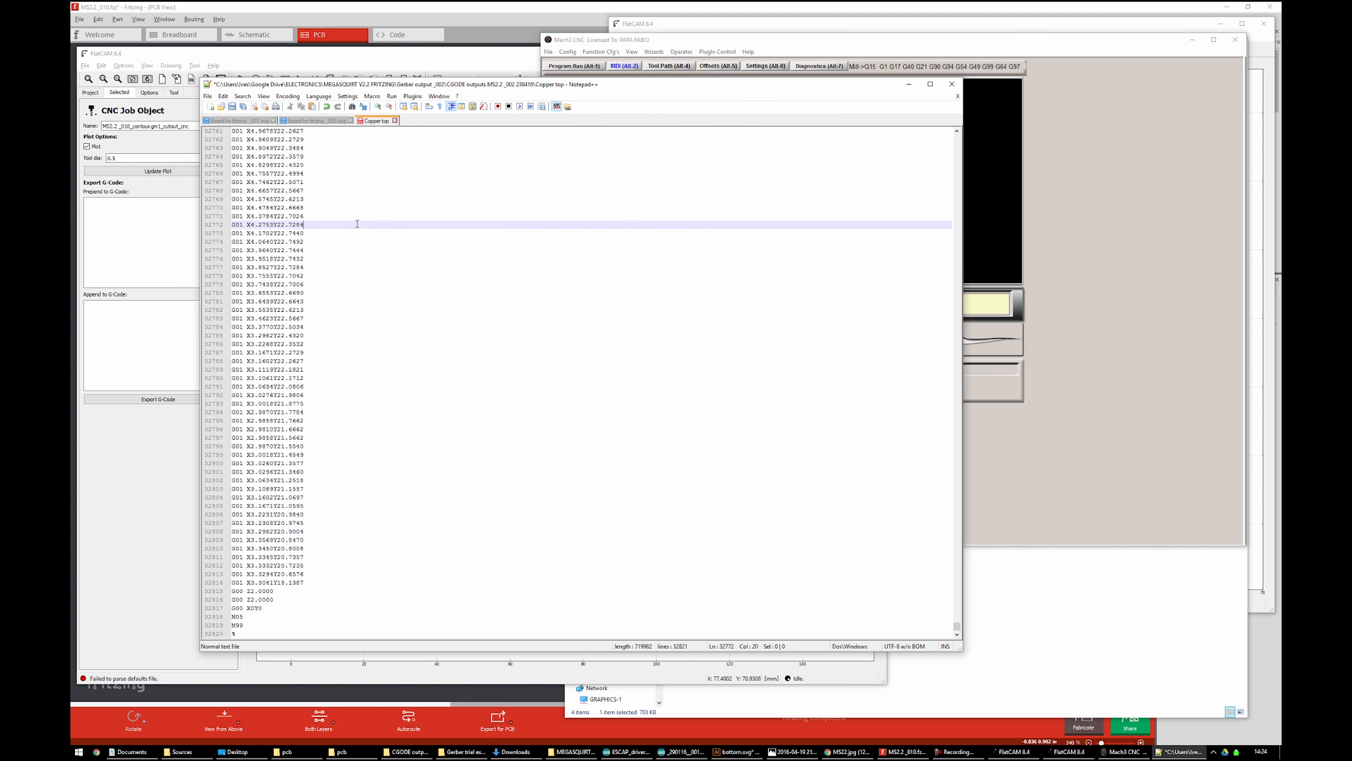
Save the Copper top program with its M99 and % ending, and highlight the M99 line
click(296, 631)
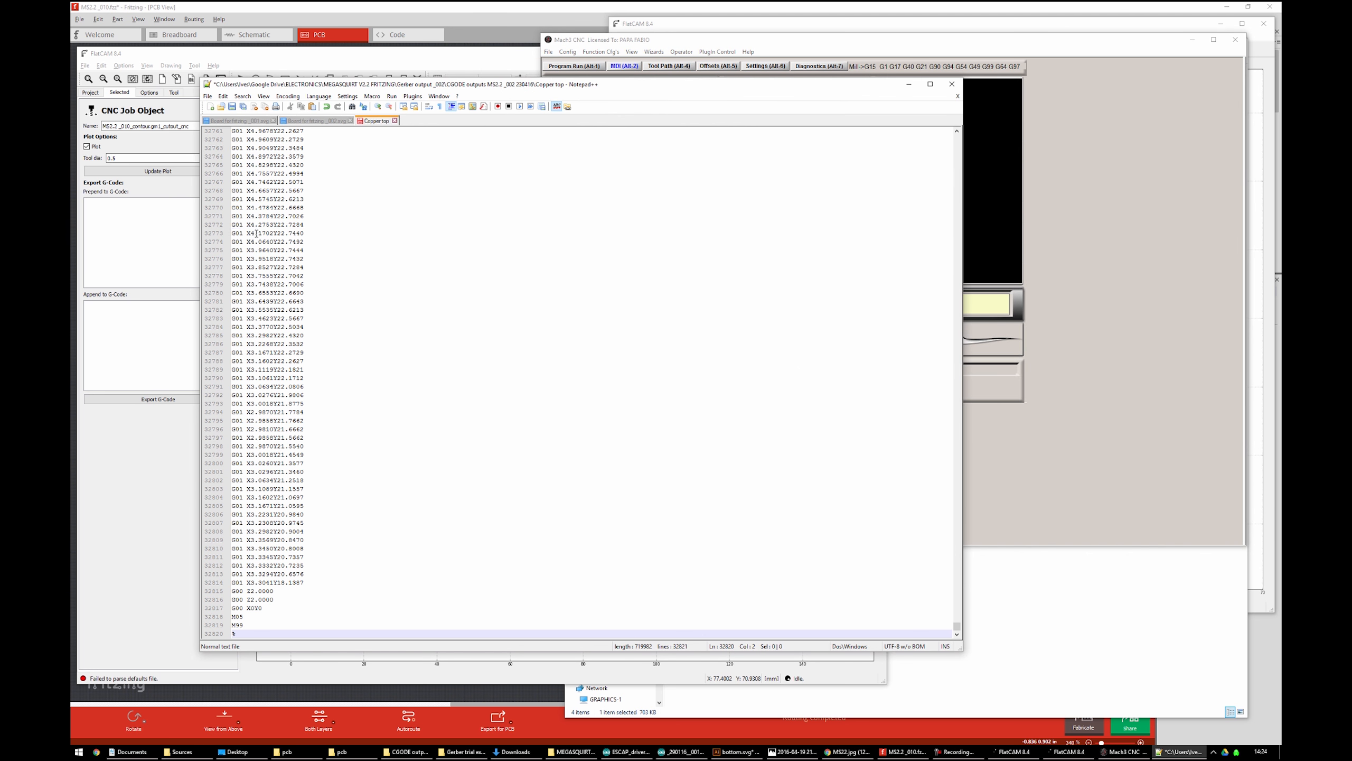
click(207, 96)
click(129, 151)
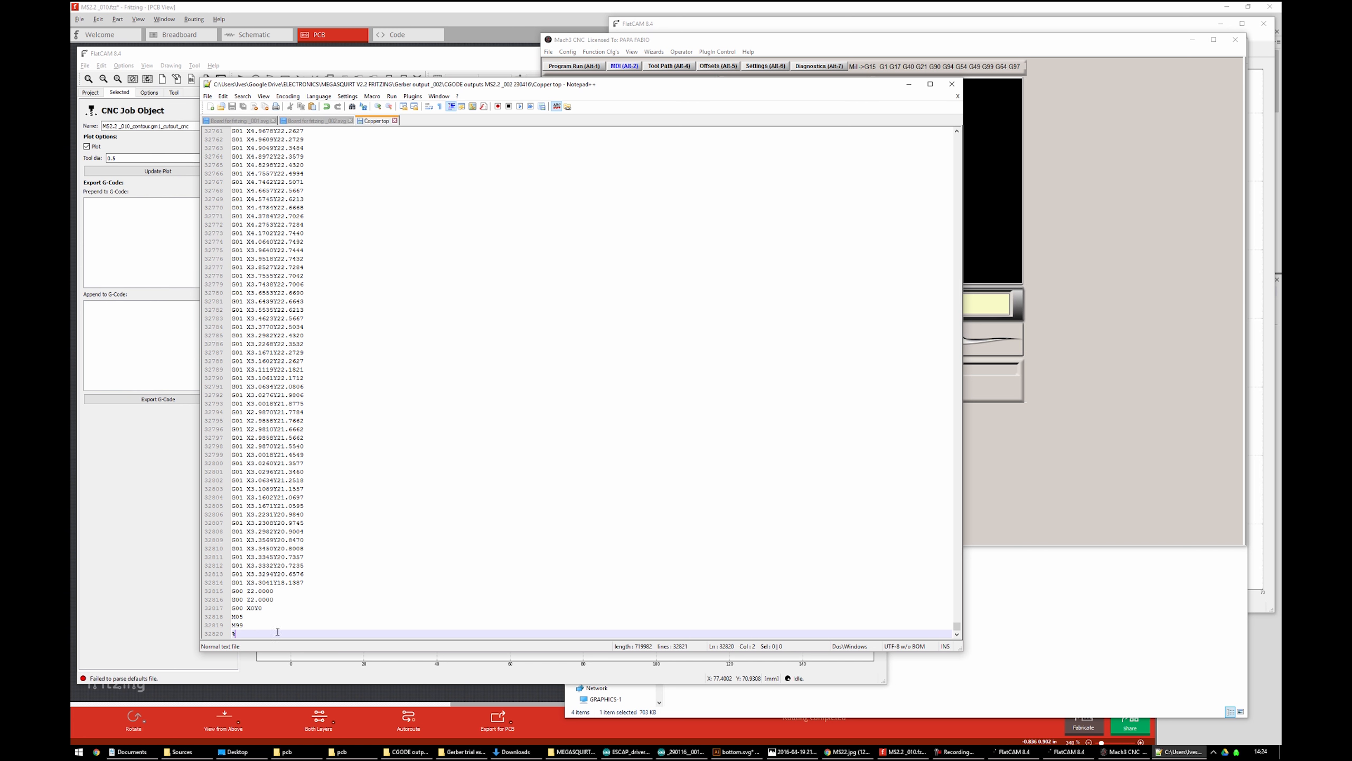
double_click(234, 625)
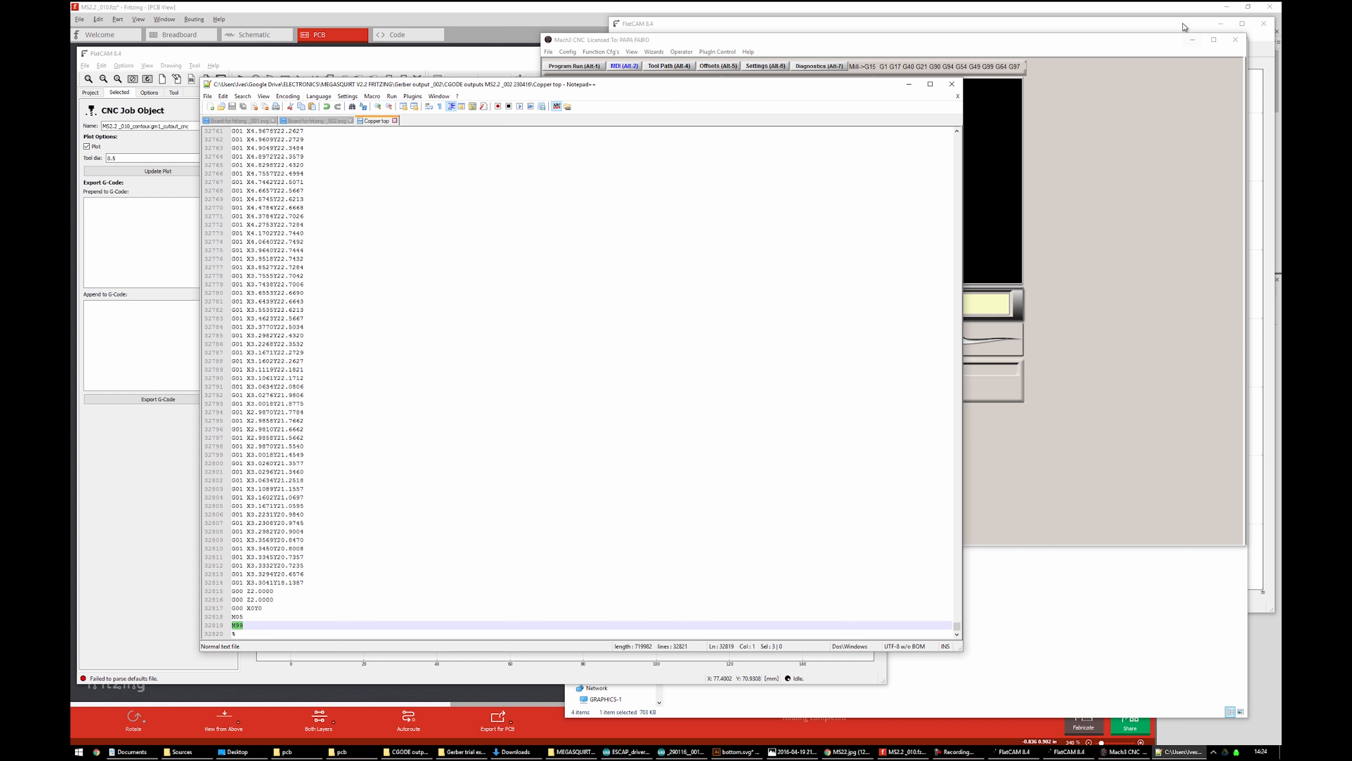
Switch to Mach3 and start loading a G-code file from the GCODE outputs folder, with the file type set to All Files
click(1125, 31)
drag(600, 42, 578, 43)
click(526, 53)
click(527, 54)
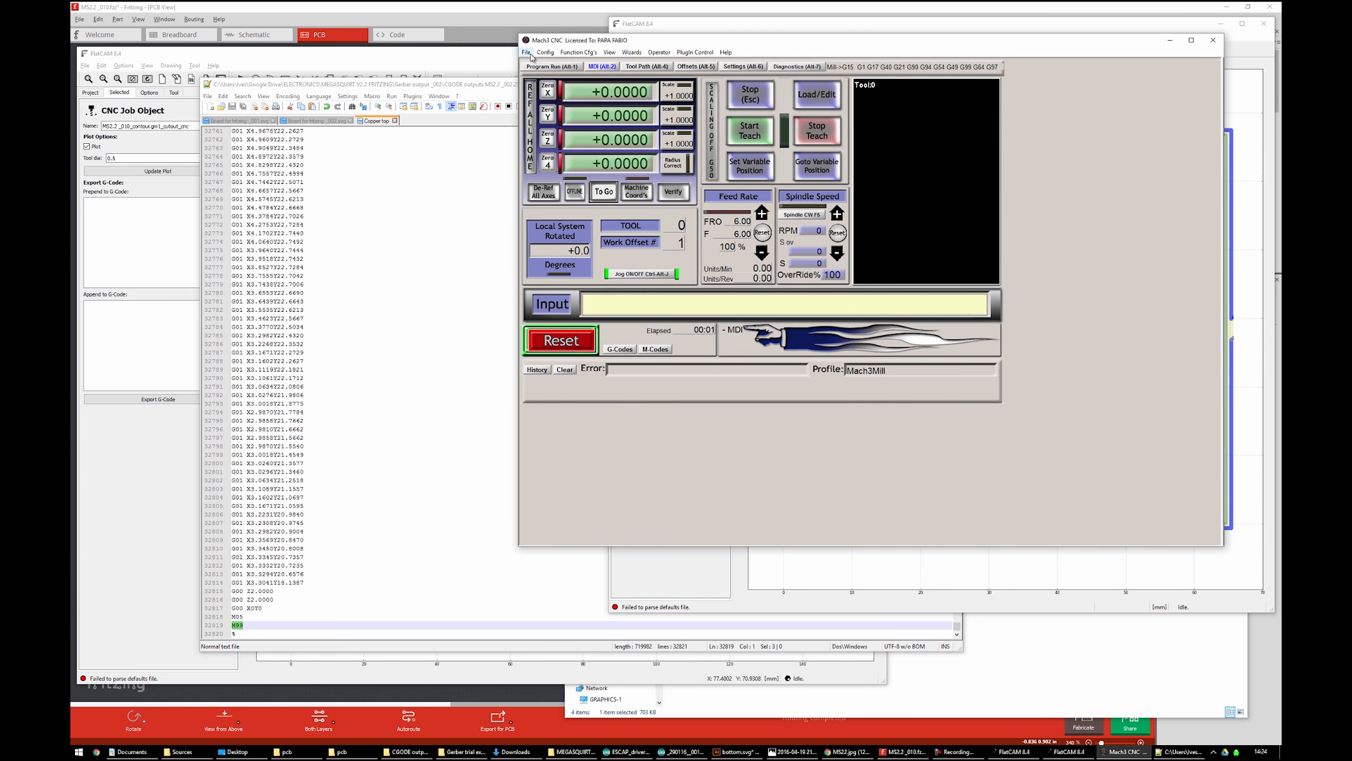
click(530, 53)
click(523, 54)
click(526, 52)
click(517, 64)
drag(888, 205, 535, 33)
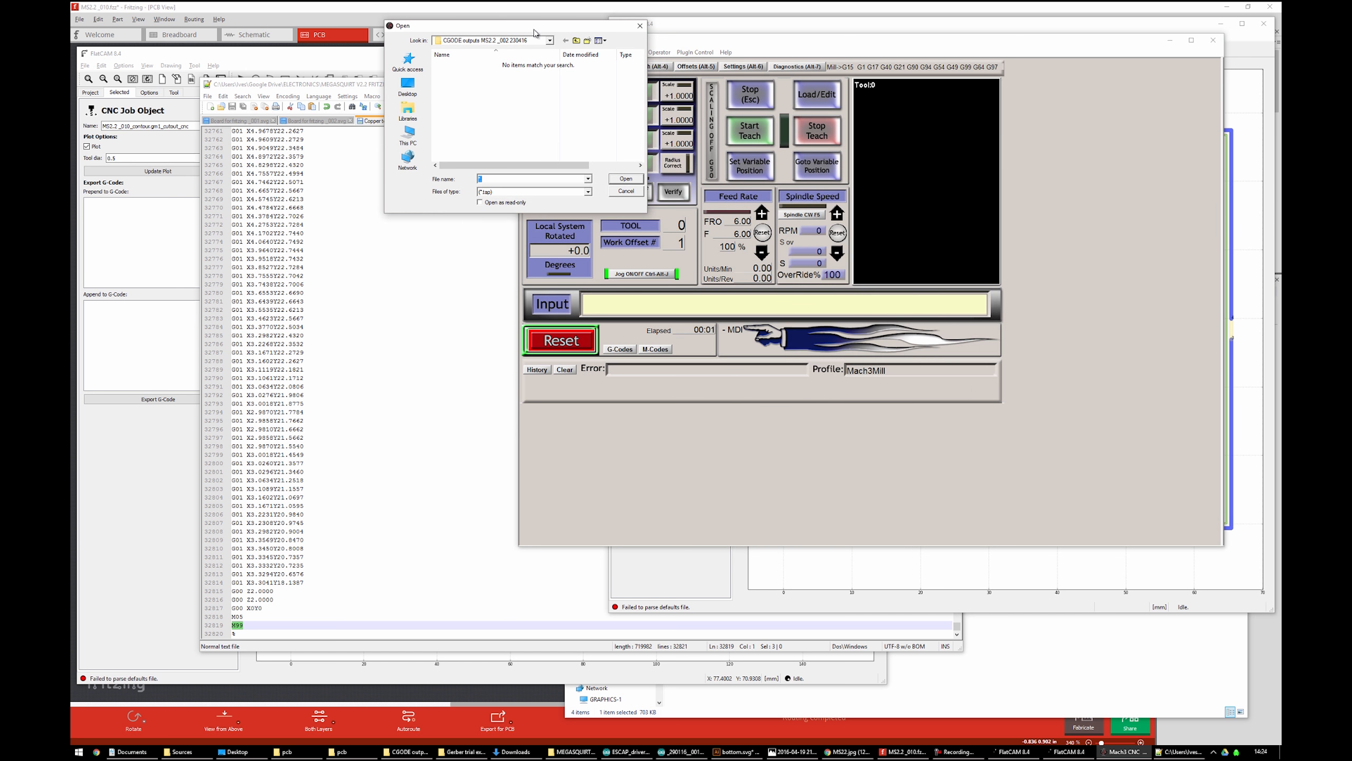
click(587, 191)
click(527, 205)
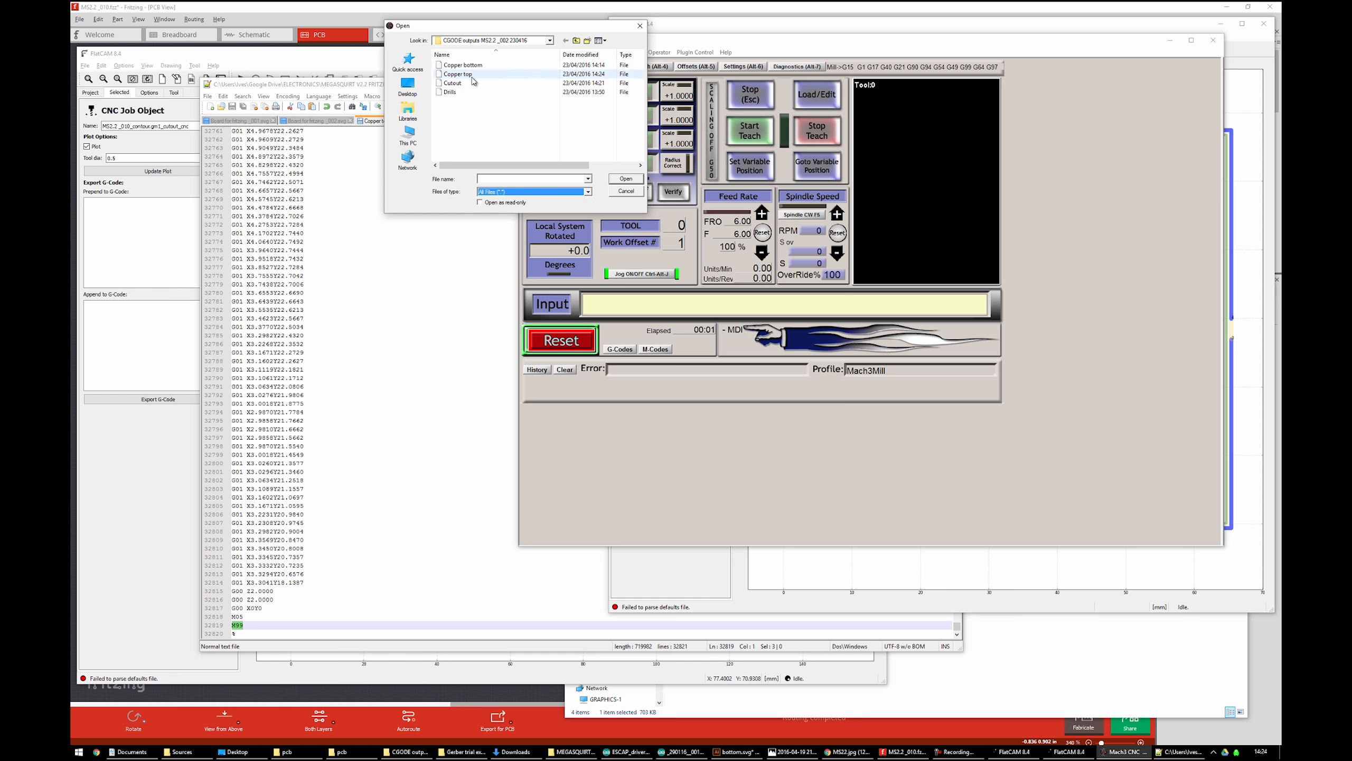